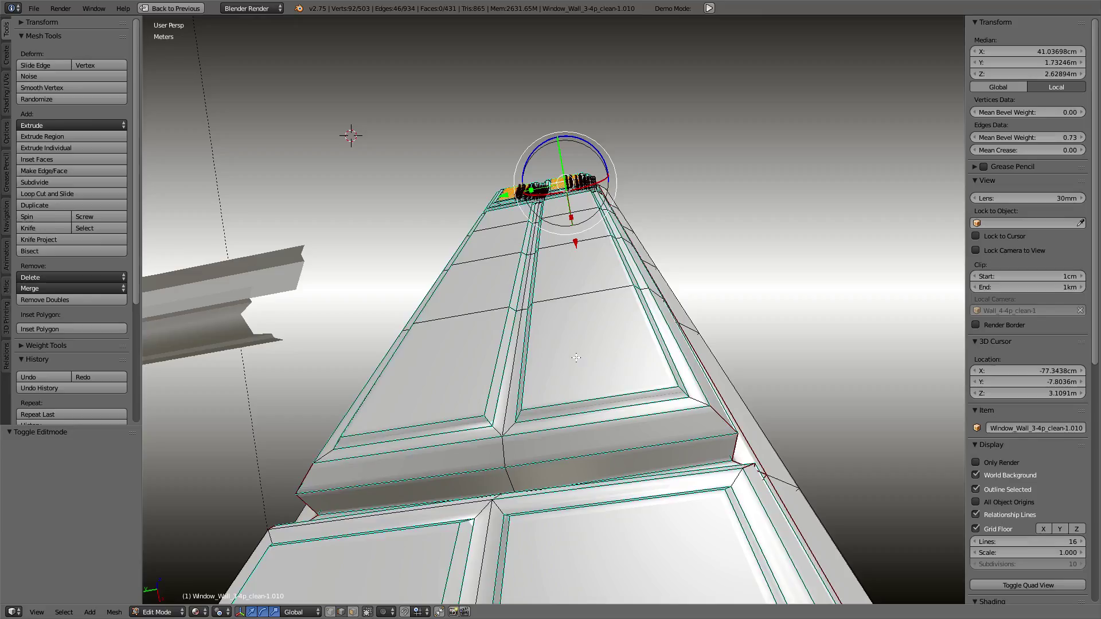
- Clear the selection and select the long panel faces on both strips of the middle section
{"action": "key", "text": "a"}
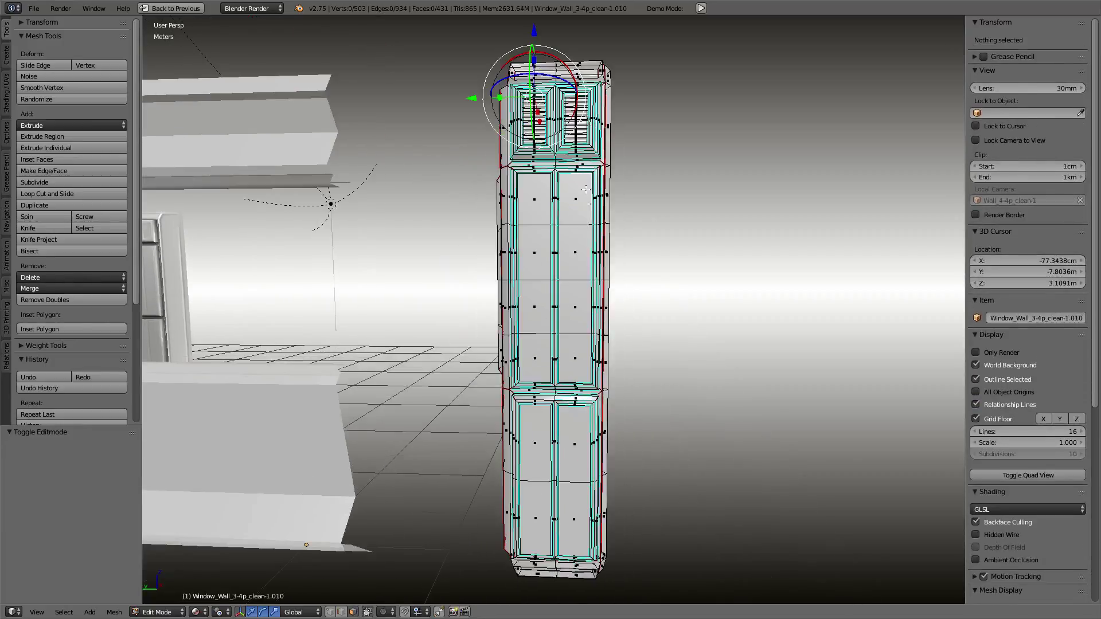
{"action": "left_click", "coordinate": [584, 189]}
{"action": "left_click", "coordinate": [571, 337], "text": "ctrl"}
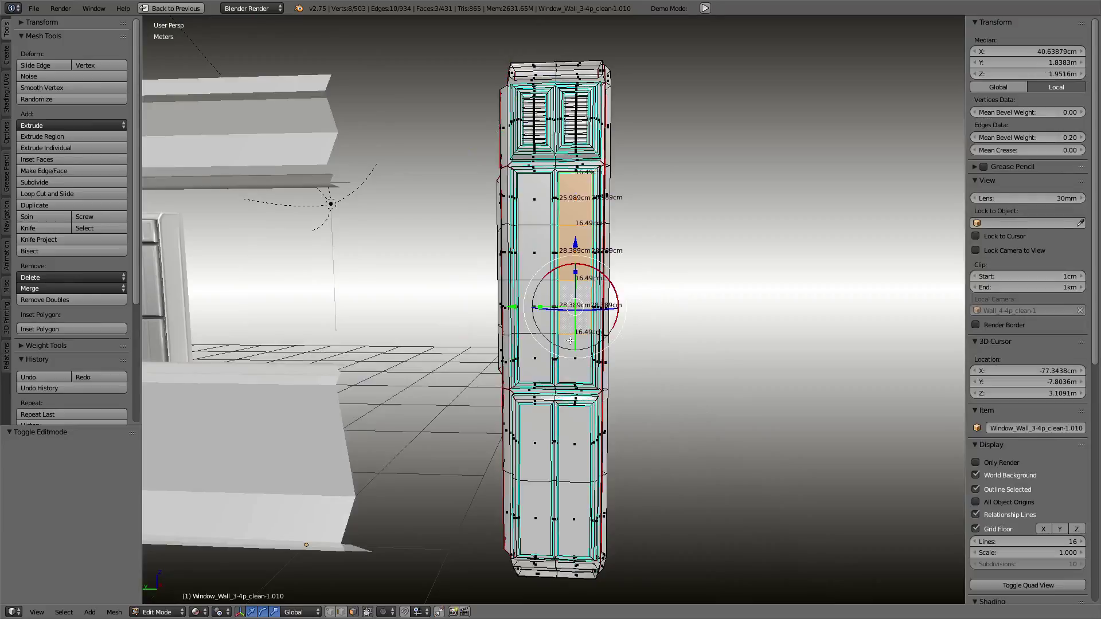
{"action": "left_click", "coordinate": [573, 359], "text": "ctrl"}
{"action": "left_click", "coordinate": [533, 359], "text": "ctrl"}
{"action": "left_click", "coordinate": [533, 189], "text": "ctrl"}
{"action": "mouse_move", "coordinate": [533, 190]}
{"action": "middle_mouse_down"}
{"action": "mouse_move", "coordinate": [667, 216]}
{"action": "mouse_move", "coordinate": [639, 198]}
{"action": "mouse_move", "coordinate": [662, 230]}
{"action": "middle_mouse_up"}
- Inset the selected panel faces with 0.023 thickness and zero depth
{"action": "key", "text": "ctrl+f"}
{"action": "left_click", "coordinate": [661, 229]}
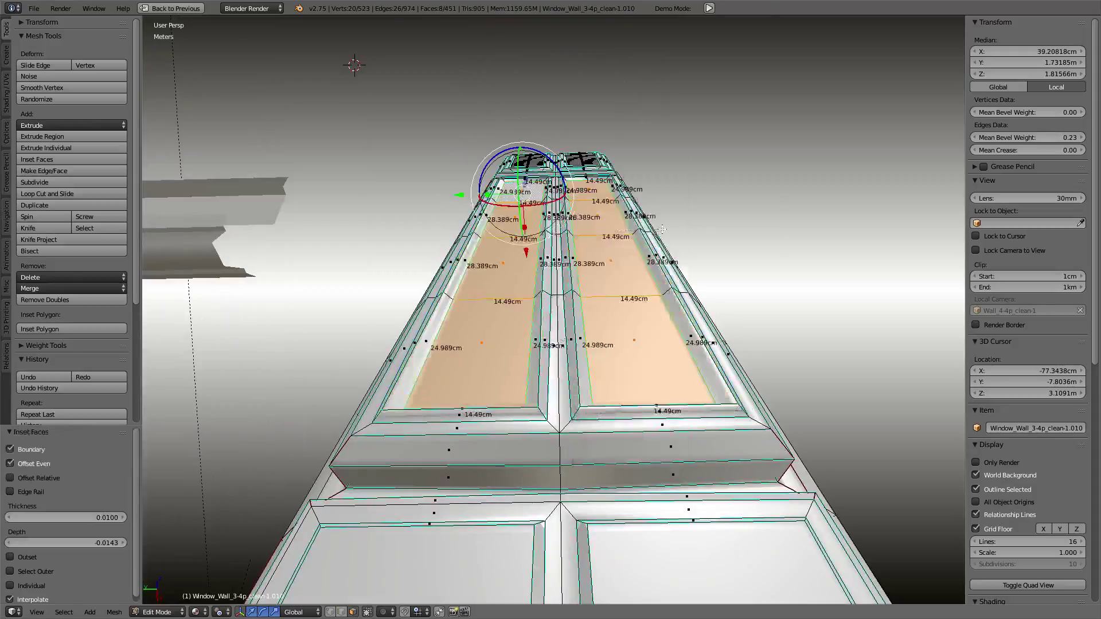
{"action": "key", "text": "BackSpace"}
{"action": "key", "text": "Return"}
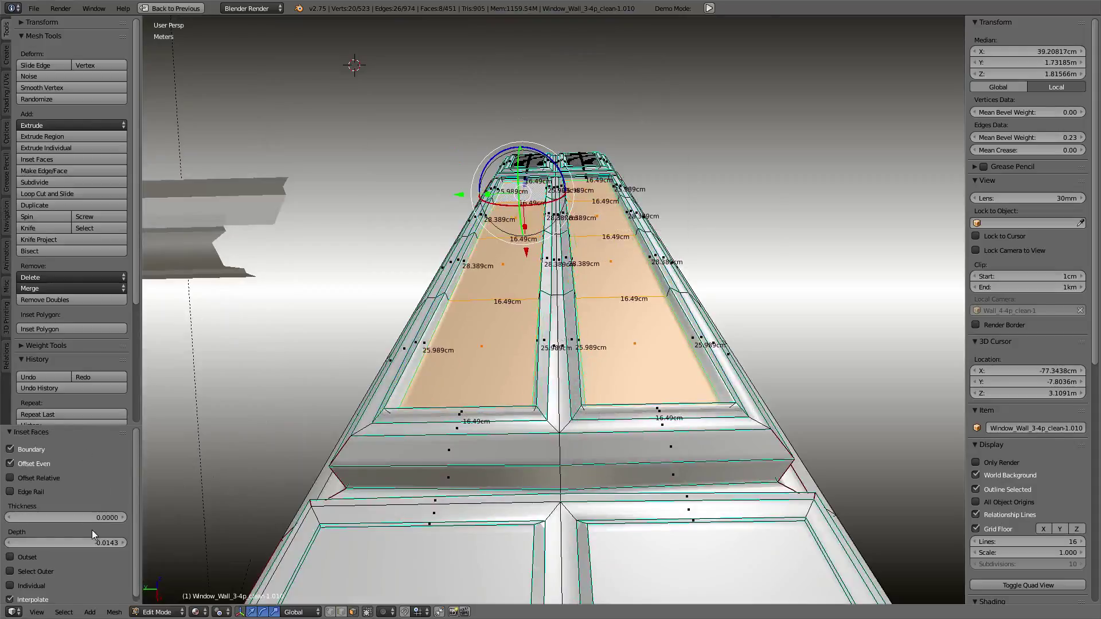
{"action": "key", "text": "Return"}
{"action": "left_click_drag", "start_coordinate": [102, 518], "coordinate": [115, 517]}
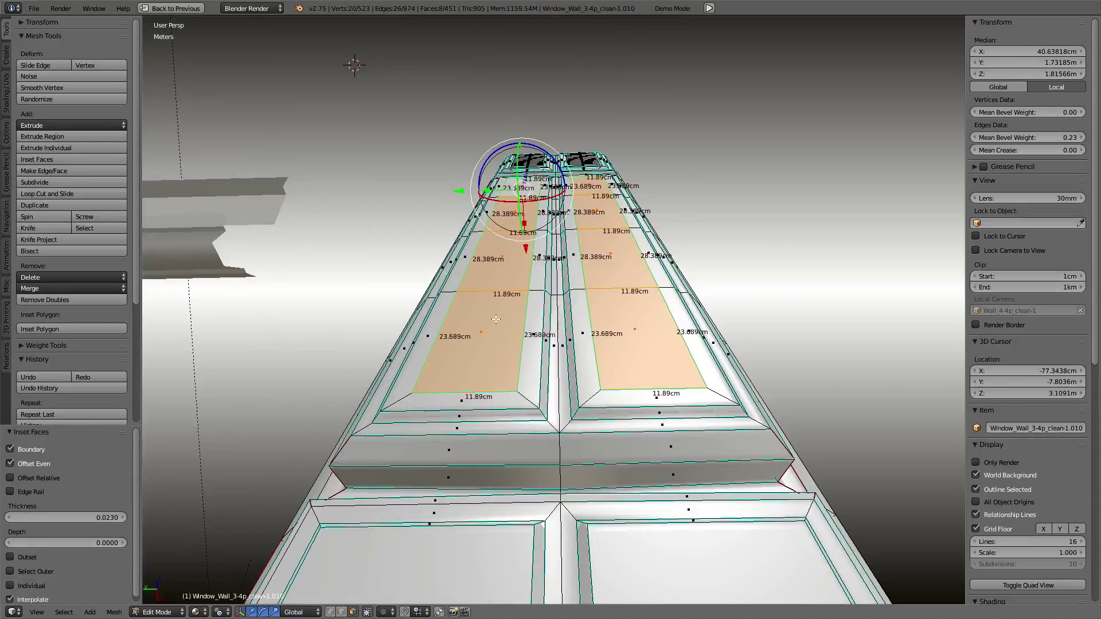
- Split the inset panels free from the surrounding mesh and begin moving them along X
{"action": "key", "text": "y"}
{"action": "key", "text": "KP_8"}
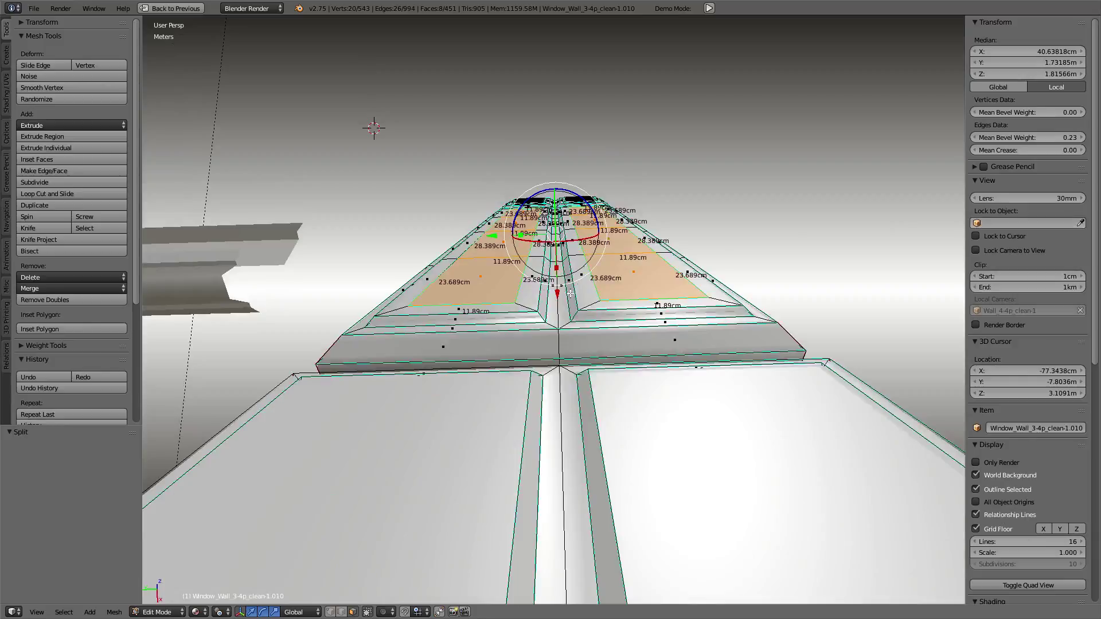
{"action": "key", "text": "g"}
{"action": "key", "text": "x"}
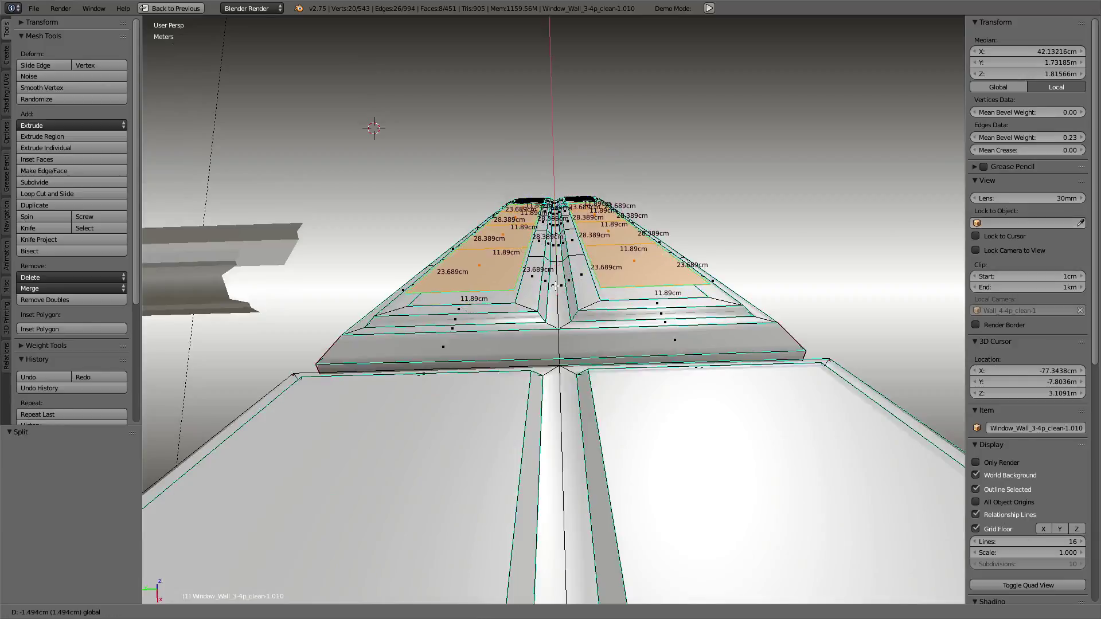
- Shift the split panels along X to adjust their offset
{"action": "left_click", "coordinate": [555, 286]}
{"action": "middle_click_drag", "start_coordinate": [676, 231], "coordinate": [659, 261]}
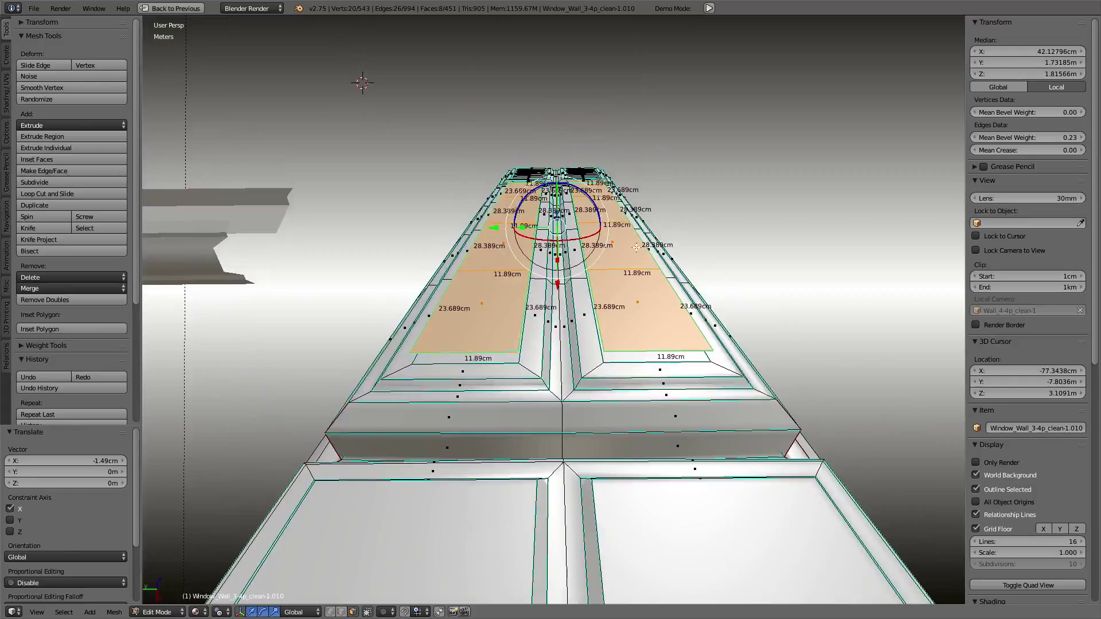
{"action": "left_click_drag", "start_coordinate": [567, 280], "coordinate": [557, 278]}
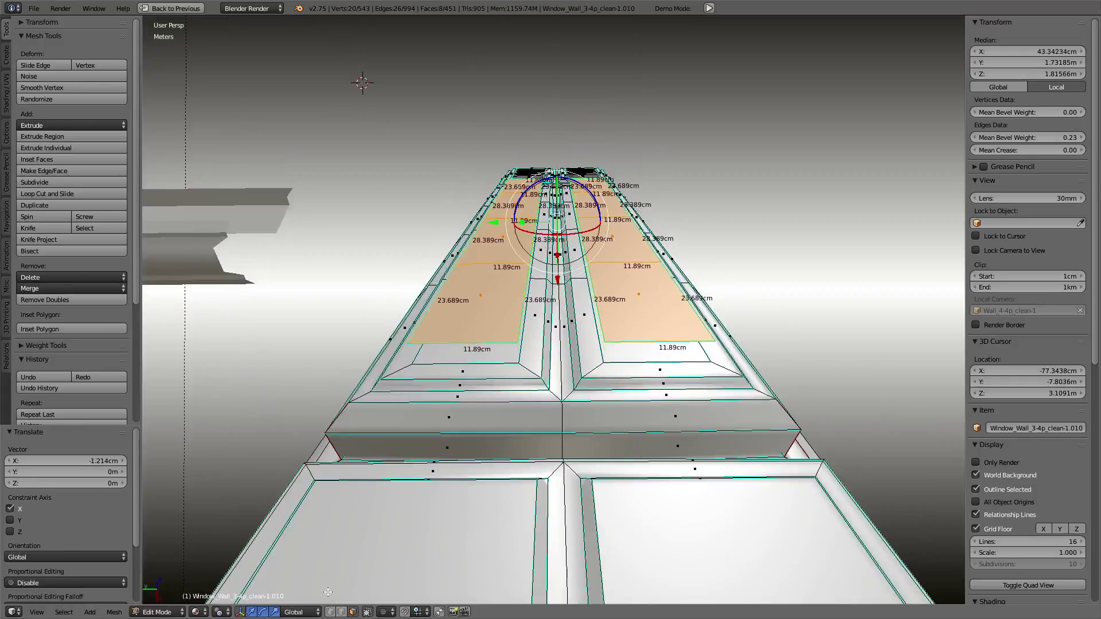
- Subdivide the edge rings across both panels to cut them lengthwise
{"action": "left_click", "coordinate": [465, 351], "text": "ctrl+alt"}
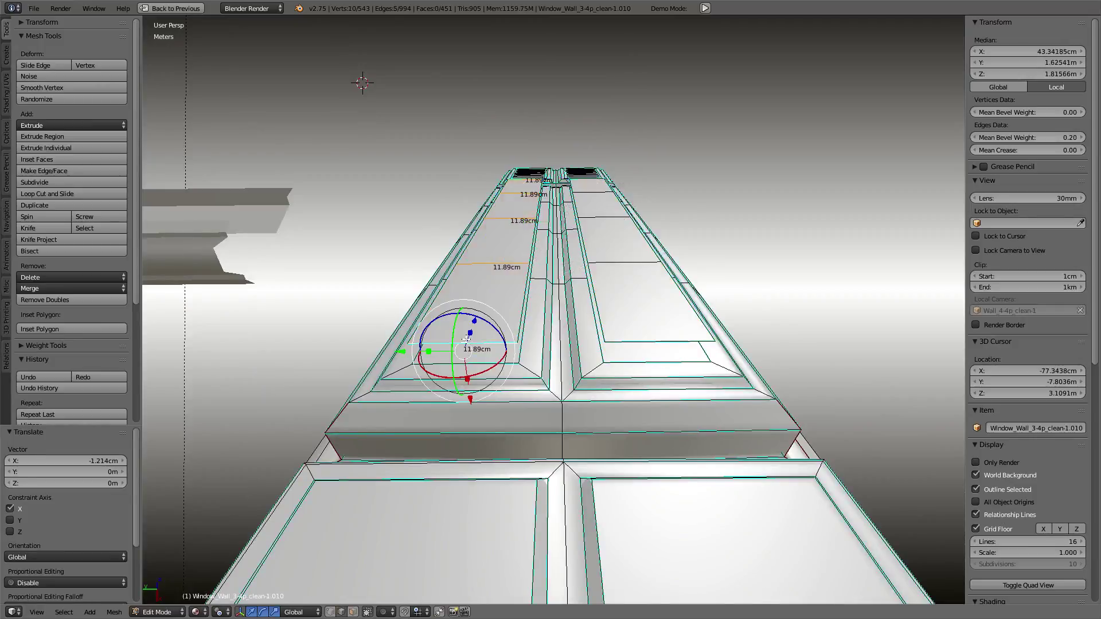
{"action": "left_click", "coordinate": [677, 342], "text": "ctrl+alt+shift"}
{"action": "key", "text": "w"}
{"action": "key", "text": "Escape"}
{"action": "left_click", "coordinate": [665, 336], "text": "ctrl+alt"}
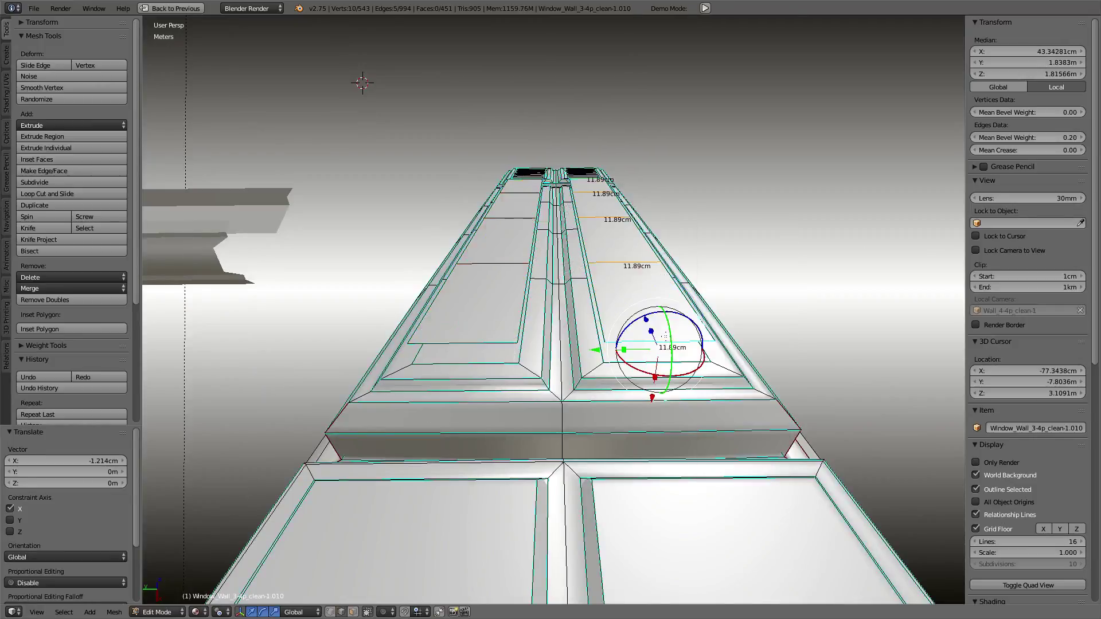
{"action": "left_click", "coordinate": [495, 278], "text": "ctrl+alt+shift"}
{"action": "middle_click_drag", "start_coordinate": [495, 279], "coordinate": [636, 300]}
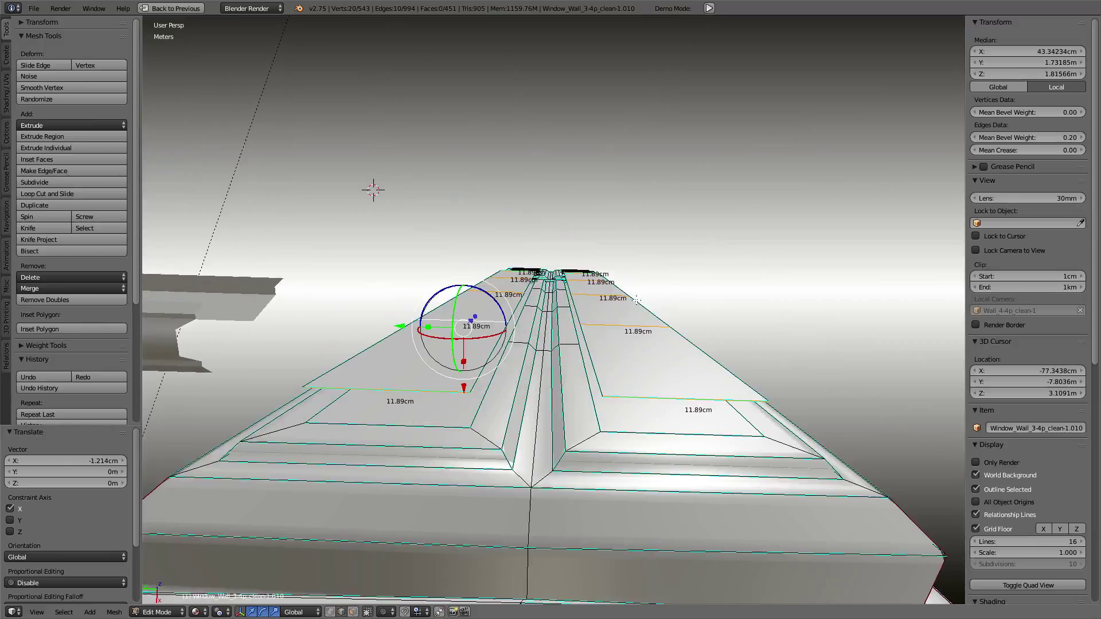
{"action": "key", "text": "w"}
{"action": "left_click", "coordinate": [636, 300]}
- Slide the two new edge loops 4.36 cm along X
{"action": "left_click", "coordinate": [418, 363], "text": "alt"}
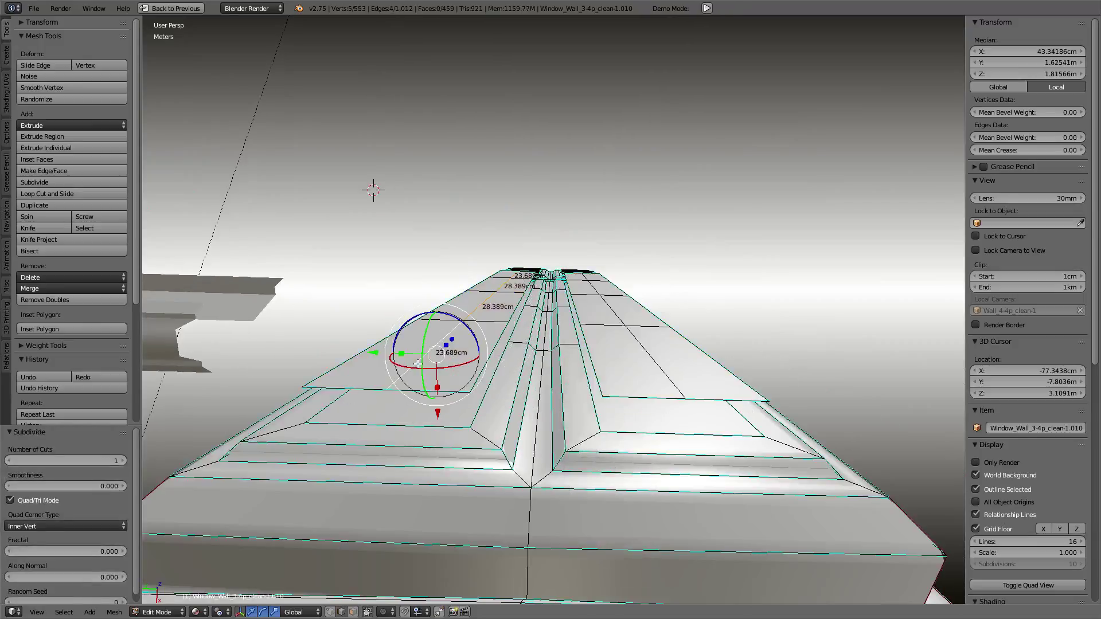
{"action": "left_click", "coordinate": [688, 379], "text": "alt+shift"}
{"action": "key", "text": "g"}
{"action": "key", "text": "x"}
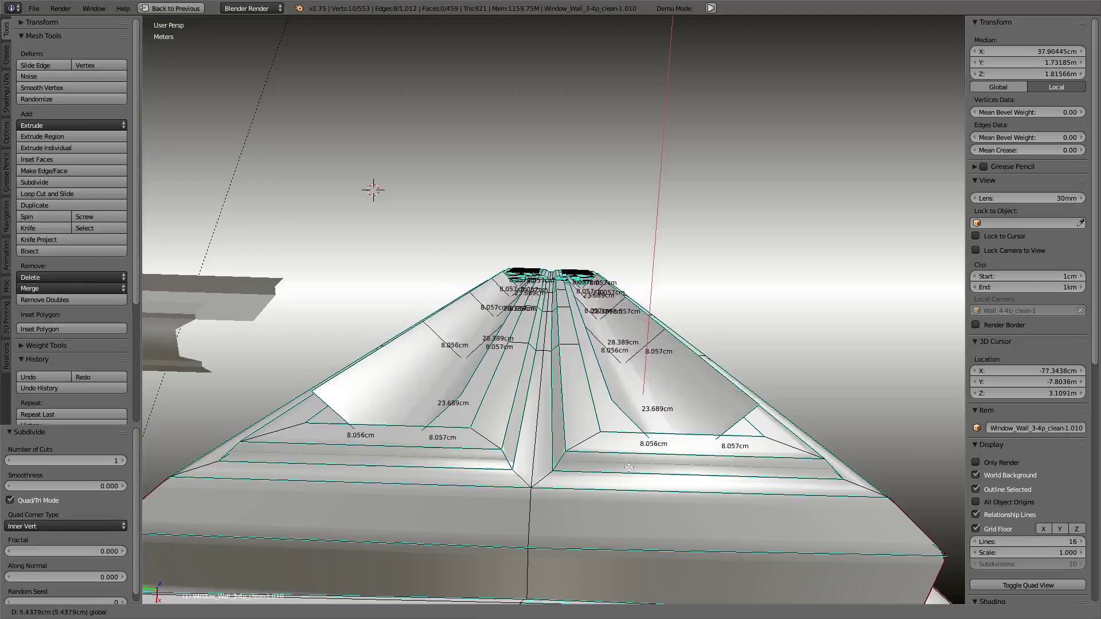
{"action": "left_click", "coordinate": [639, 457]}
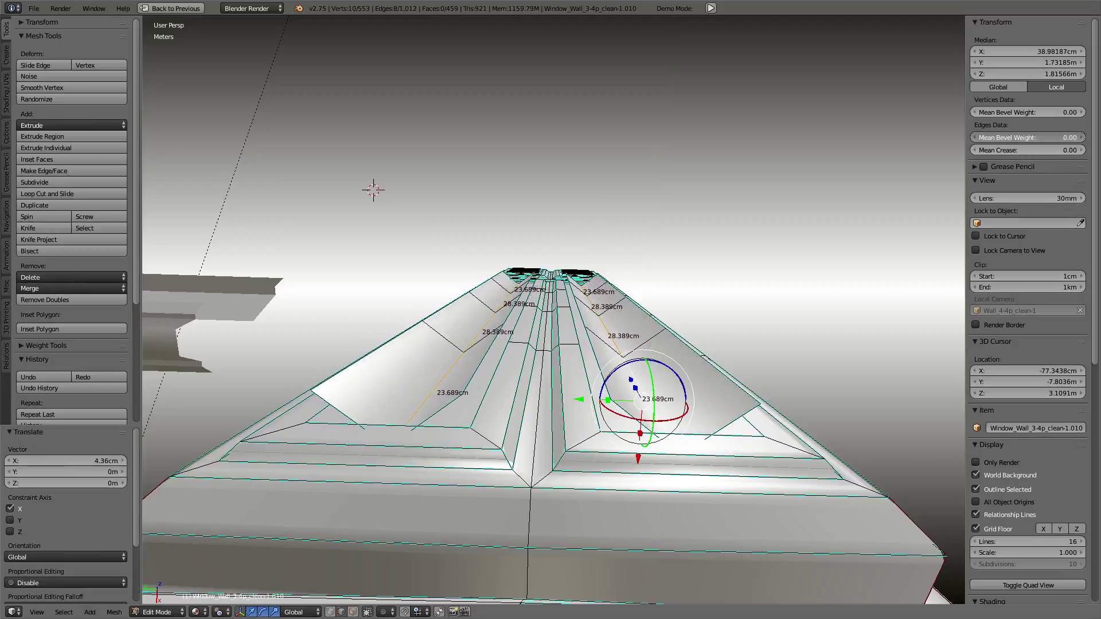
- Set the selected edges' bevel weight to 1.00 and return to object mode
{"action": "mouse_move", "coordinate": [1027, 137]}
{"action": "left_mouse_down"}
{"action": "mouse_move", "coordinate": [1061, 138]}
{"action": "mouse_move", "coordinate": [1035, 137]}
{"action": "left_mouse_up"}
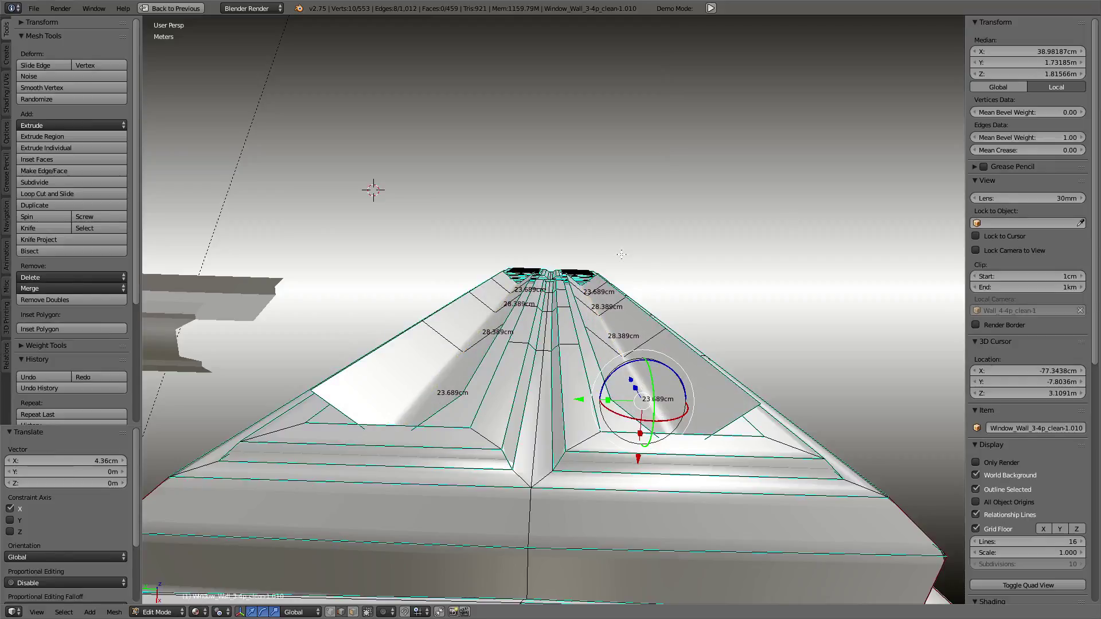
{"action": "mouse_move", "coordinate": [630, 286]}
{"action": "middle_mouse_down"}
{"action": "mouse_move", "coordinate": [559, 215]}
{"action": "mouse_move", "coordinate": [595, 317]}
{"action": "mouse_move", "coordinate": [605, 288]}
{"action": "middle_mouse_up"}
{"action": "key", "text": "Tab"}
- Bake a tangent-space normal map of the pillar from the bake settings
{"action": "scroll", "coordinate": [573, 299], "scroll_direction": "up", "scroll_amount": 4}
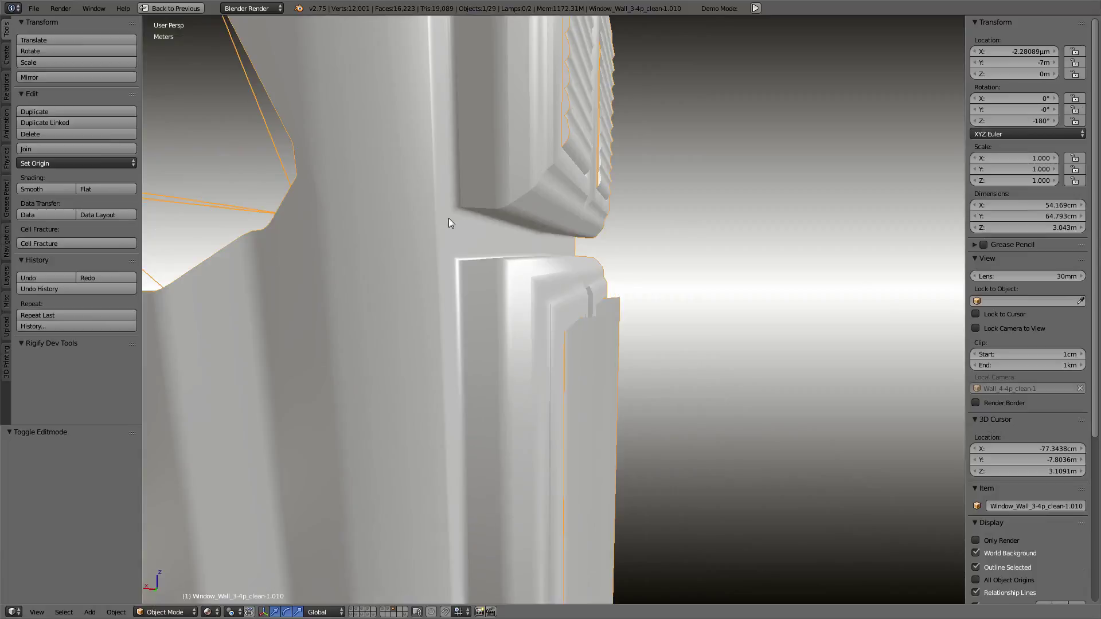
{"action": "middle_click_drag", "start_coordinate": [448, 222], "coordinate": [463, 209]}
{"action": "key", "text": "ctrl+Up"}
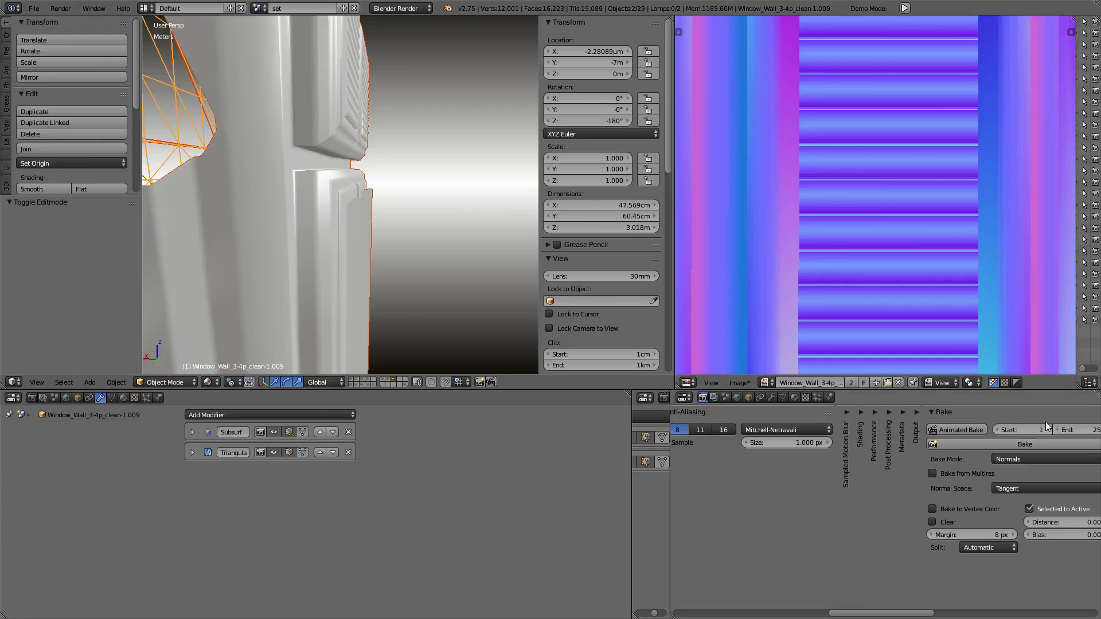
{"action": "left_click", "coordinate": [1031, 449]}
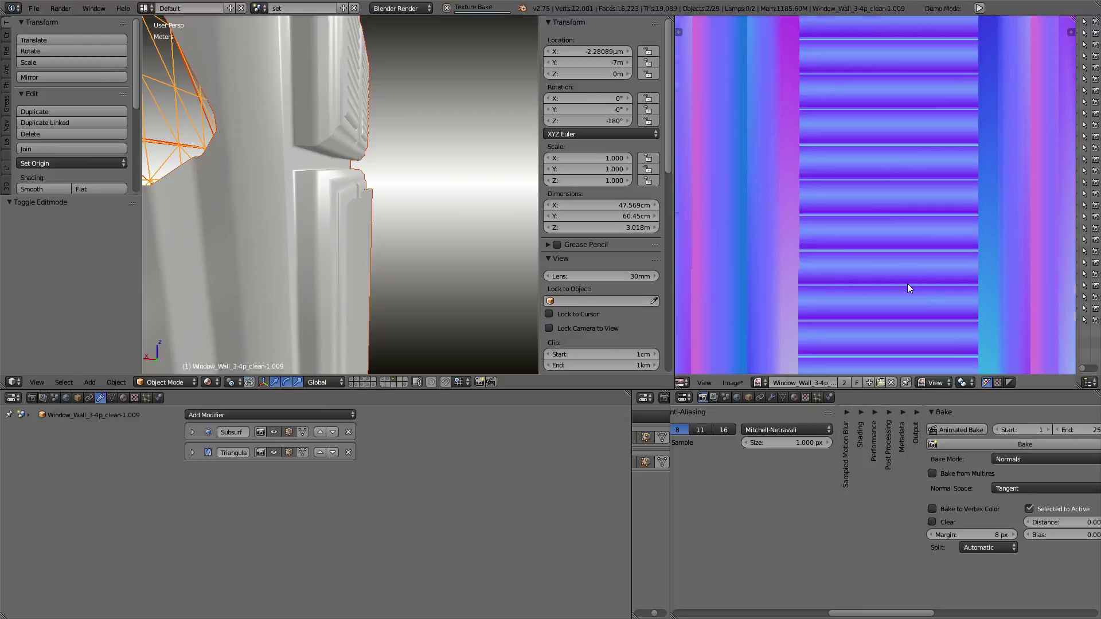
- Inspect the baked panels and louvers in the image, then return to the full 3D view
{"action": "scroll", "coordinate": [907, 276], "scroll_direction": "down", "scroll_amount": 1}
{"action": "scroll", "coordinate": [907, 277], "scroll_direction": "down", "scroll_amount": 1}
{"action": "scroll", "coordinate": [909, 246], "scroll_direction": "down", "scroll_amount": 1}
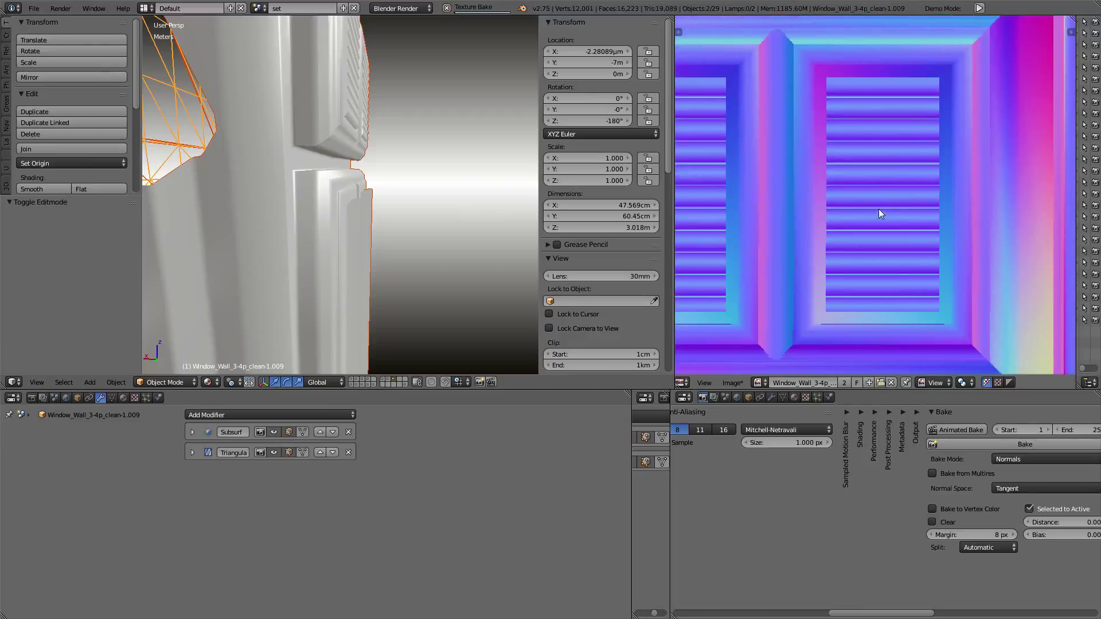
{"action": "mouse_move", "coordinate": [910, 215]}
{"action": "middle_mouse_down"}
{"action": "mouse_move", "coordinate": [876, 218]}
{"action": "mouse_move", "coordinate": [851, 297]}
{"action": "mouse_move", "coordinate": [869, 135]}
{"action": "mouse_move", "coordinate": [875, 199]}
{"action": "middle_mouse_up"}
{"action": "scroll", "coordinate": [875, 200], "scroll_direction": "up", "scroll_amount": 3}
{"action": "key", "text": "ctrl+Up"}
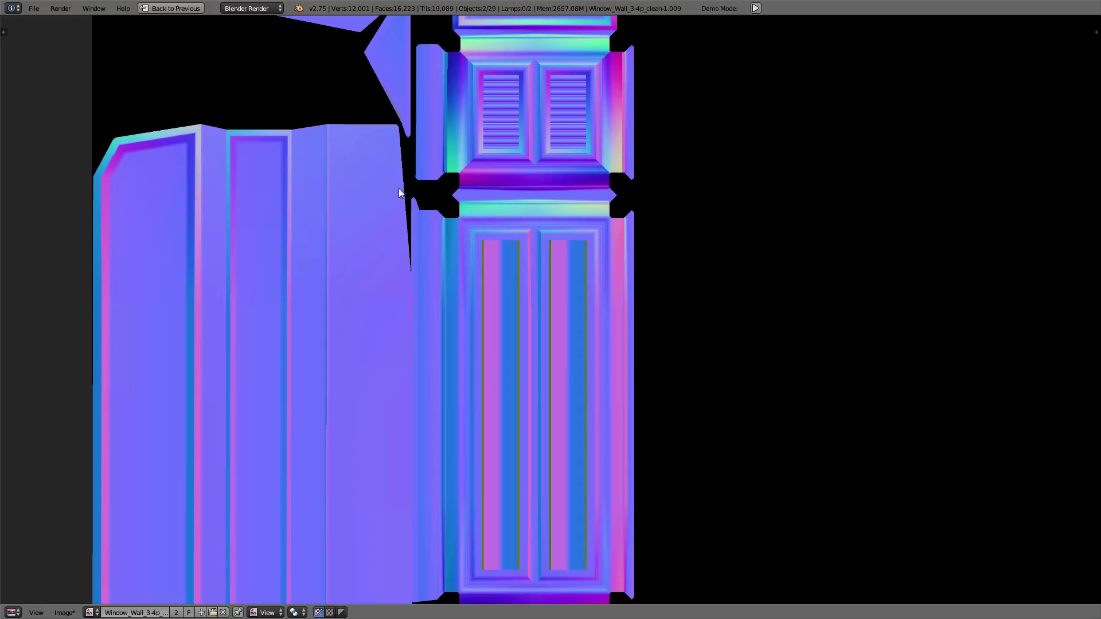
{"action": "scroll", "coordinate": [616, 259], "scroll_direction": "down", "scroll_amount": 2}
{"action": "middle_click_drag", "start_coordinate": [617, 260], "coordinate": [626, 198]}
{"action": "key", "text": "ctrl+Up"}
{"action": "key", "text": "ctrl+Up"}
- Select and frame the window wall, orbiting around its shutter column
{"action": "scroll", "coordinate": [358, 170], "scroll_direction": "down", "scroll_amount": 5}
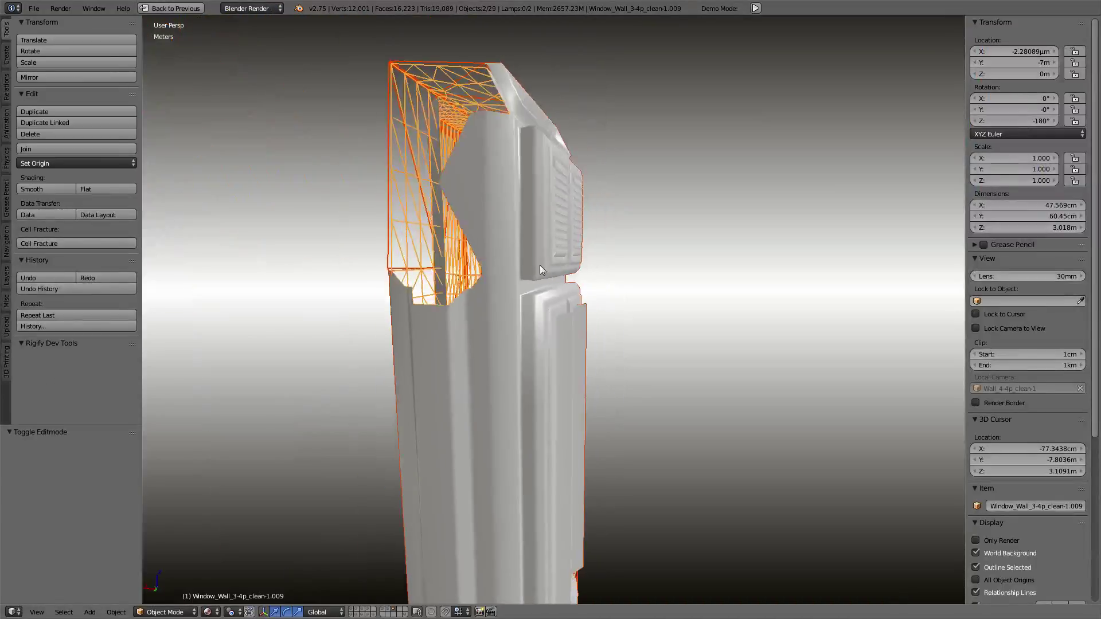
{"action": "scroll", "coordinate": [539, 265], "scroll_direction": "down", "scroll_amount": 4}
{"action": "mouse_move", "coordinate": [455, 277]}
{"action": "middle_mouse_down"}
{"action": "mouse_move", "coordinate": [600, 309]}
{"action": "mouse_move", "coordinate": [257, 285]}
{"action": "mouse_move", "coordinate": [421, 335]}
{"action": "middle_mouse_up"}
{"action": "right_click", "coordinate": [256, 285]}
{"action": "key", "text": "KP_Decimal"}
{"action": "scroll", "coordinate": [275, 281], "scroll_direction": "up", "scroll_amount": 2}
{"action": "scroll", "coordinate": [590, 323], "scroll_direction": "up", "scroll_amount": 4}
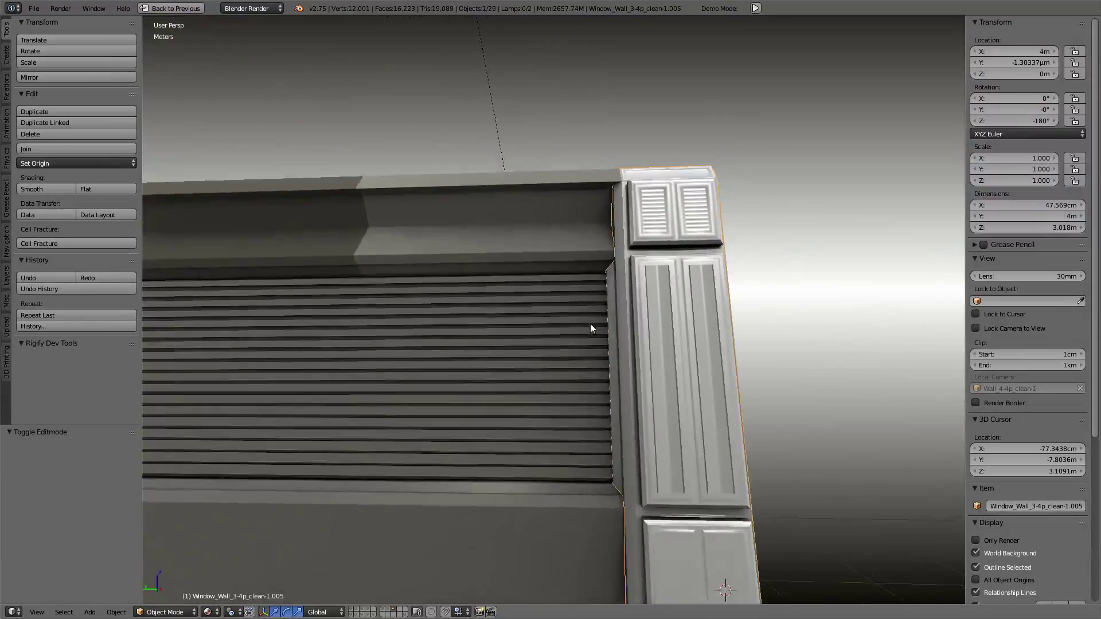
{"action": "scroll", "coordinate": [589, 315], "scroll_direction": "up", "scroll_amount": 2}
{"action": "mouse_move", "coordinate": [589, 315]}
{"action": "middle_mouse_down"}
{"action": "mouse_move", "coordinate": [599, 288]}
{"action": "mouse_move", "coordinate": [656, 283]}
{"action": "mouse_move", "coordinate": [556, 293]}
{"action": "middle_mouse_up"}
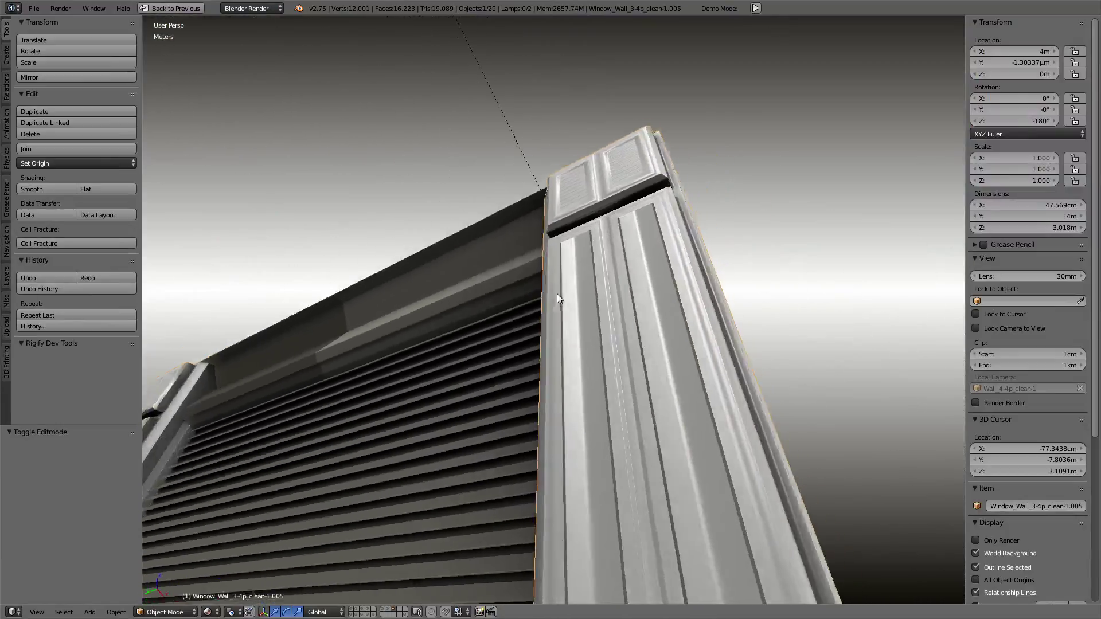
{"action": "scroll", "coordinate": [527, 366], "scroll_direction": "down", "scroll_amount": 4}
{"action": "scroll", "coordinate": [534, 356], "scroll_direction": "up", "scroll_amount": 3}
{"action": "mouse_move", "coordinate": [534, 355]}
{"action": "middle_mouse_down"}
{"action": "mouse_move", "coordinate": [555, 278]}
{"action": "mouse_move", "coordinate": [549, 253]}
{"action": "mouse_move", "coordinate": [545, 331]}
{"action": "mouse_move", "coordinate": [537, 300]}
{"action": "middle_mouse_up"}
- Select the trim pillar Window_Wall_3-4p_clean-1.010 and enter edit mode
{"action": "scroll", "coordinate": [586, 260], "scroll_direction": "down", "scroll_amount": 2}
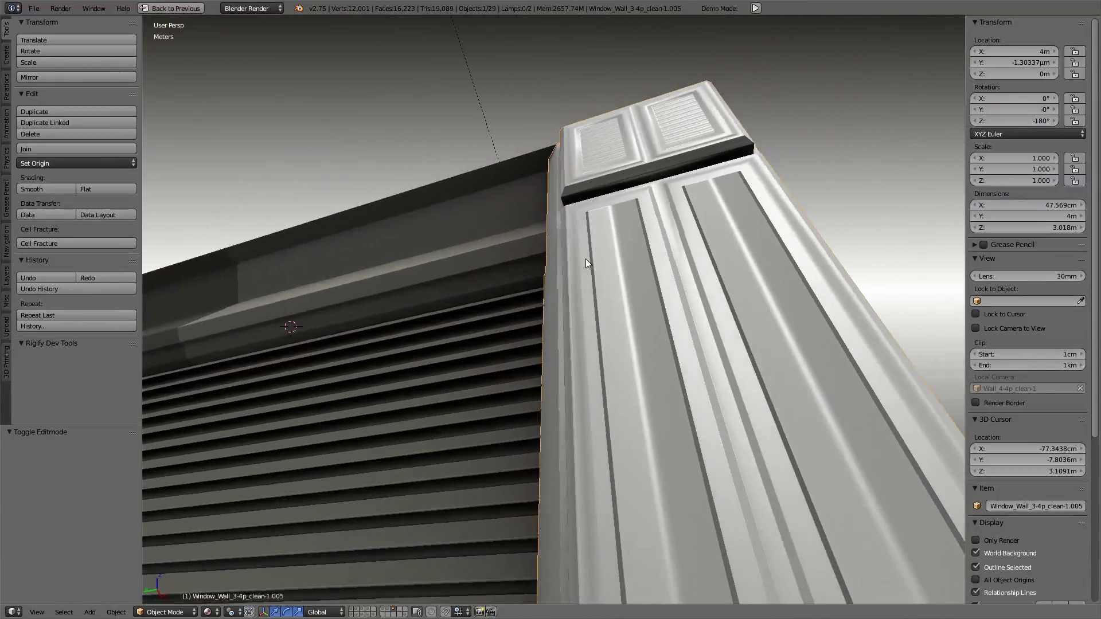
{"action": "scroll", "coordinate": [600, 303], "scroll_direction": "down", "scroll_amount": 2}
{"action": "scroll", "coordinate": [618, 299], "scroll_direction": "down", "scroll_amount": 3}
{"action": "scroll", "coordinate": [619, 300], "scroll_direction": "down", "scroll_amount": 2}
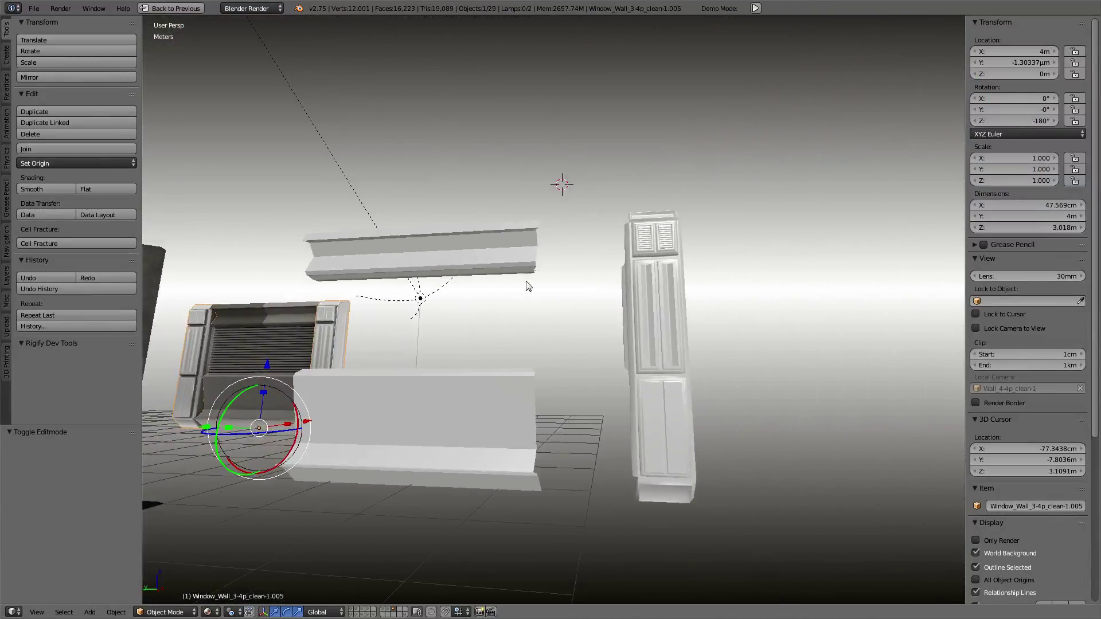
{"action": "right_click", "coordinate": [658, 285]}
{"action": "key", "text": "Tab"}
- Frame the pillar, slide the panel edges along X and set their bevel weight to 1.00
{"action": "key", "text": "KP_Decimal"}
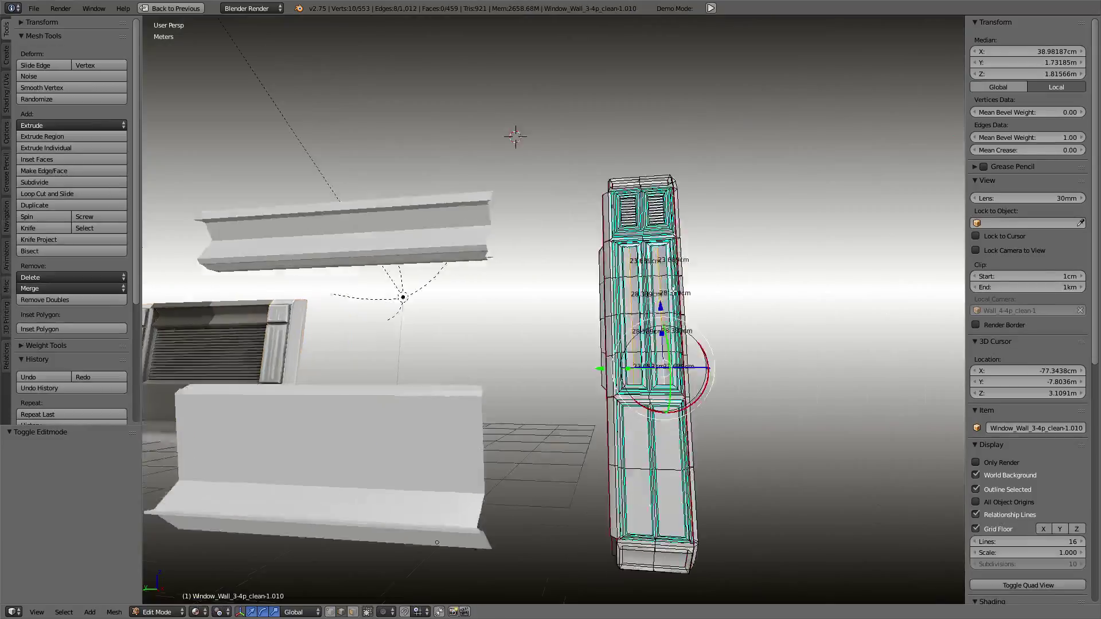
{"action": "middle_click_drag", "start_coordinate": [608, 263], "coordinate": [612, 213]}
{"action": "middle_click_drag", "start_coordinate": [654, 450], "coordinate": [652, 434]}
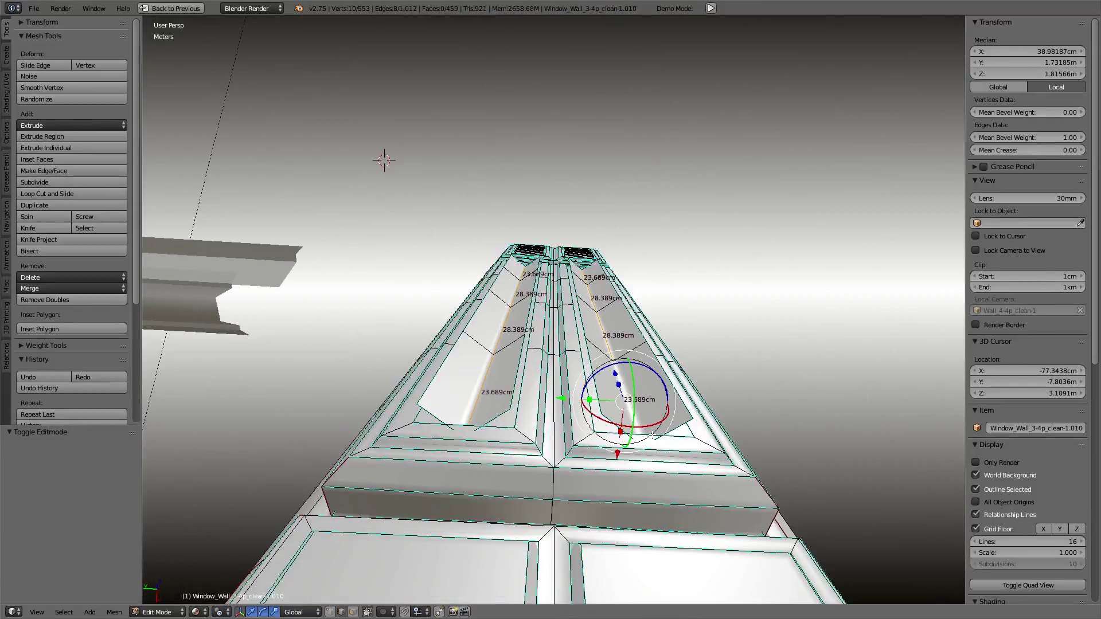
{"action": "left_click_drag", "start_coordinate": [620, 445], "coordinate": [619, 440]}
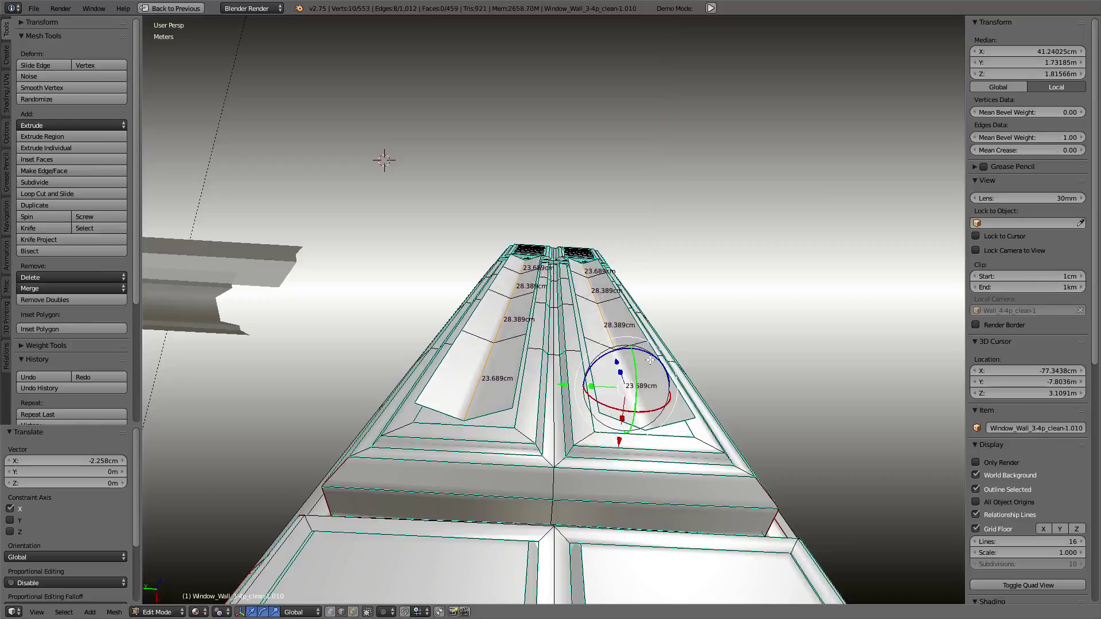
{"action": "mouse_move", "coordinate": [649, 360]}
{"action": "middle_mouse_down"}
{"action": "mouse_move", "coordinate": [617, 369]}
{"action": "mouse_move", "coordinate": [661, 459]}
{"action": "mouse_move", "coordinate": [625, 401]}
{"action": "mouse_move", "coordinate": [629, 363]}
{"action": "middle_mouse_up"}
{"action": "key", "text": "Tab"}
{"action": "key", "text": "Tab"}
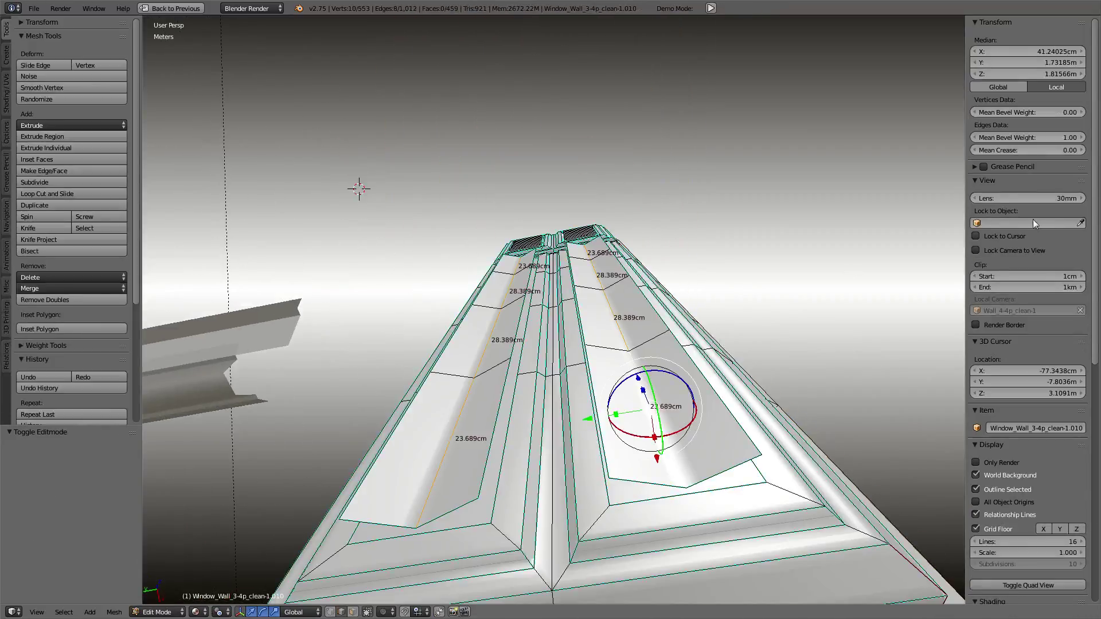
{"action": "left_click_drag", "start_coordinate": [1054, 141], "coordinate": [1054, 141]}
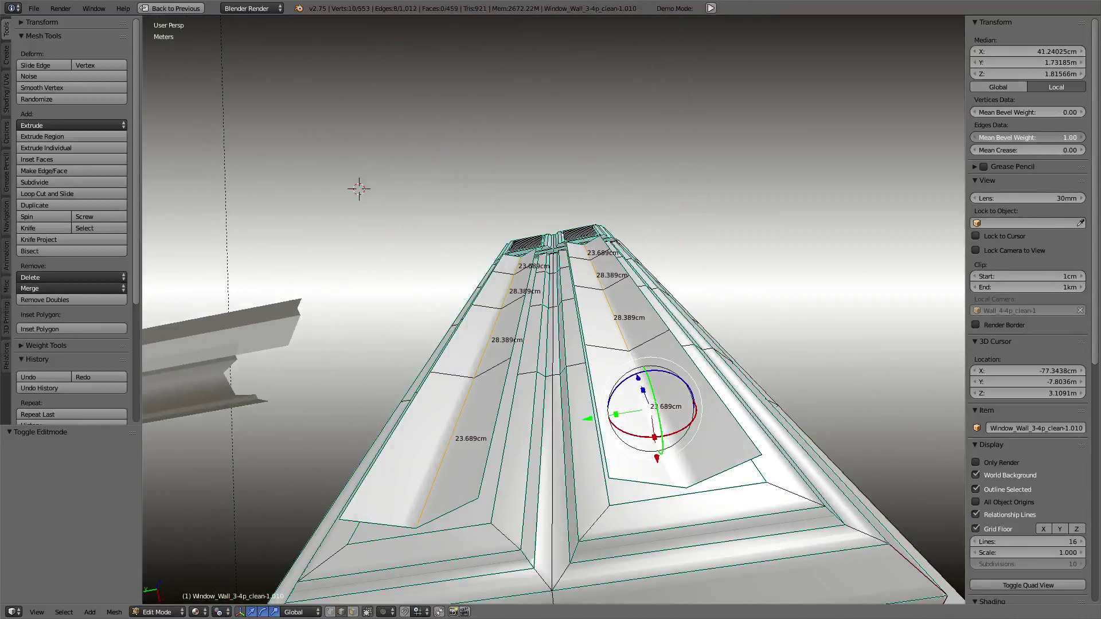
{"action": "mouse_move", "coordinate": [613, 300]}
{"action": "middle_mouse_down"}
{"action": "mouse_move", "coordinate": [632, 356]}
{"action": "mouse_move", "coordinate": [610, 300]}
{"action": "middle_mouse_up"}
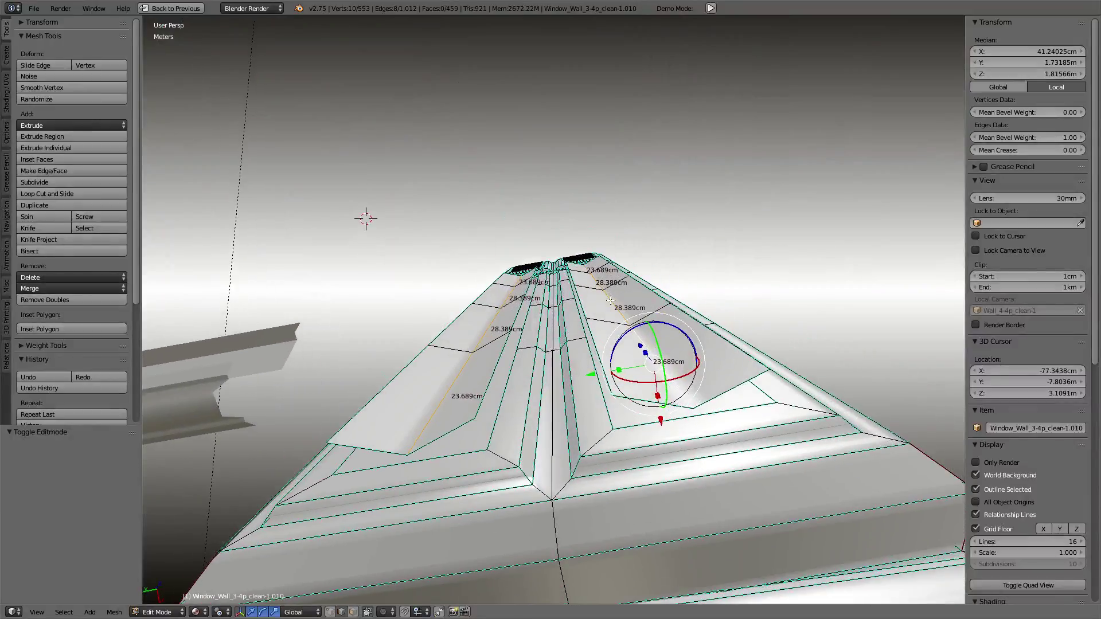
- Bevel the recessed panel edges
{"action": "key", "text": "w"}
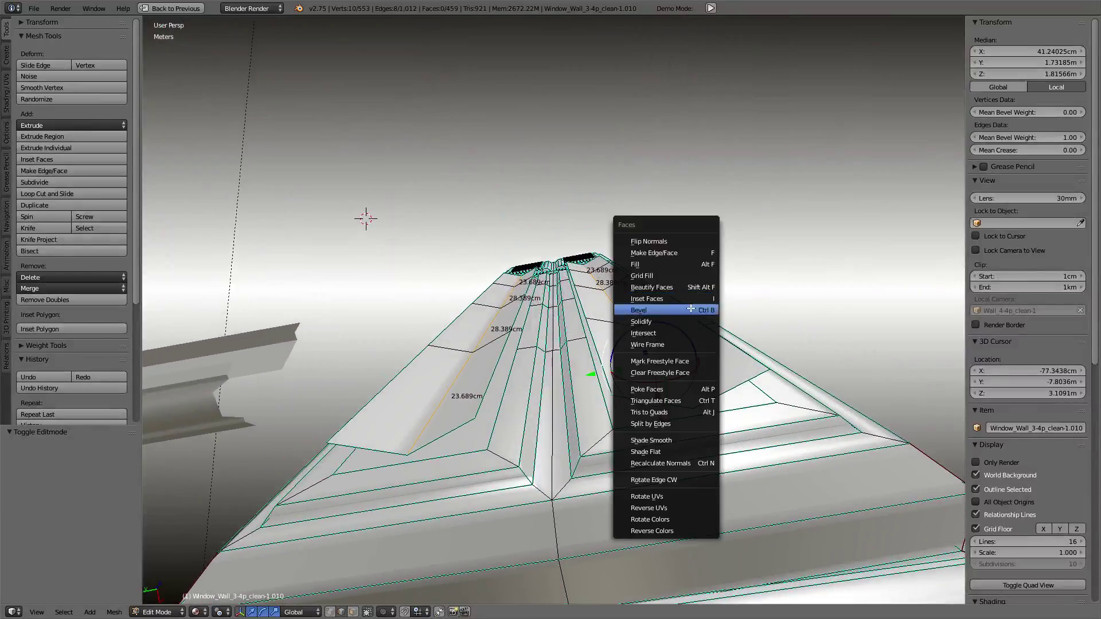
{"action": "left_click", "coordinate": [698, 304]}
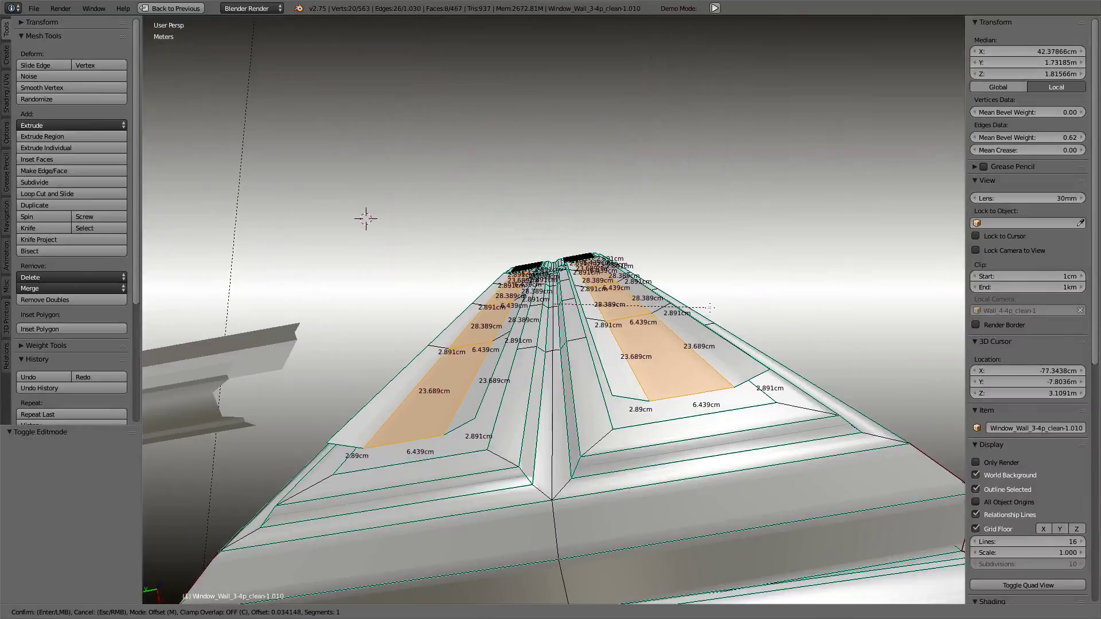
{"action": "left_click", "coordinate": [710, 307]}
{"action": "mouse_move", "coordinate": [710, 307]}
{"action": "middle_mouse_down"}
{"action": "mouse_move", "coordinate": [667, 294]}
{"action": "mouse_move", "coordinate": [677, 349]}
{"action": "middle_mouse_up"}
- Lower the bevel weight on both panels' edge loops to 0.29
{"action": "key", "text": "Tab"}
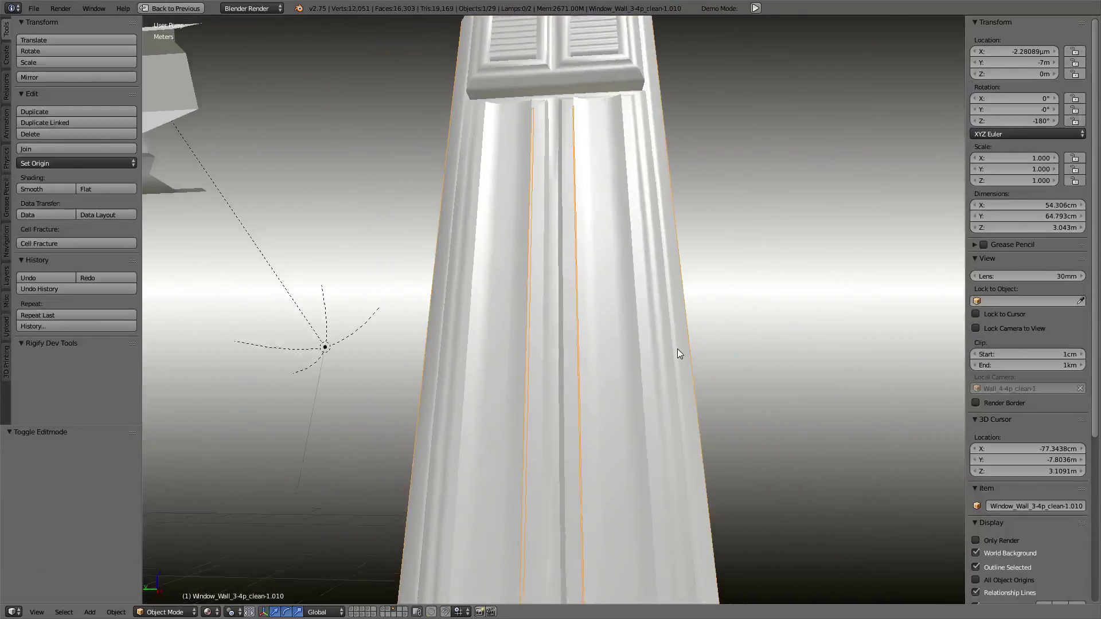
{"action": "key", "text": "Tab"}
{"action": "key", "text": "ctrl+z"}
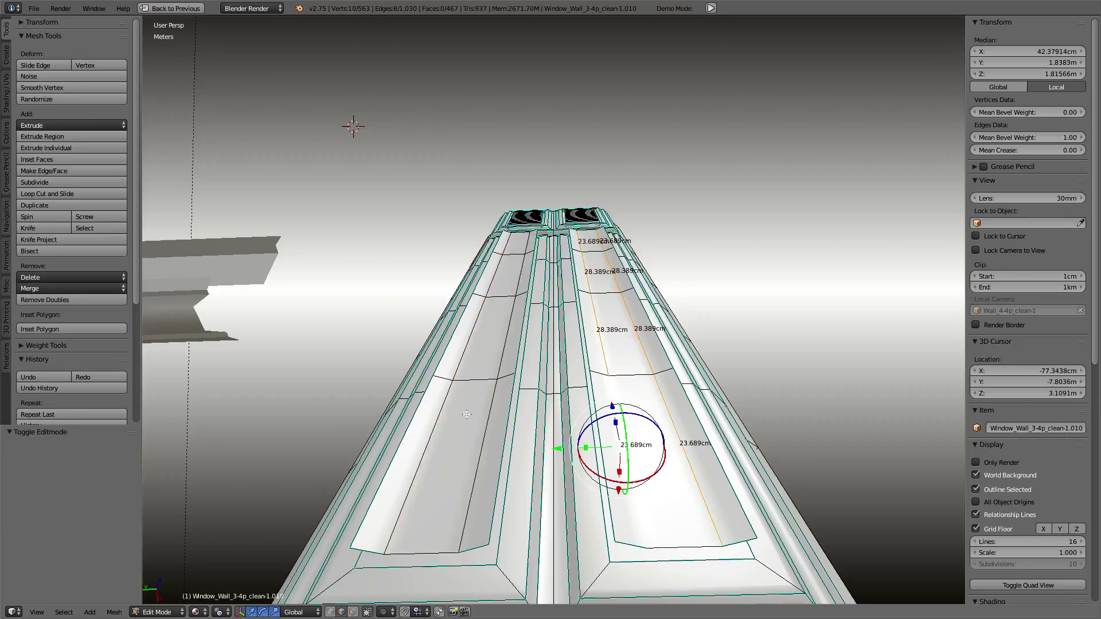
{"action": "left_click", "coordinate": [484, 419], "text": "alt+shift"}
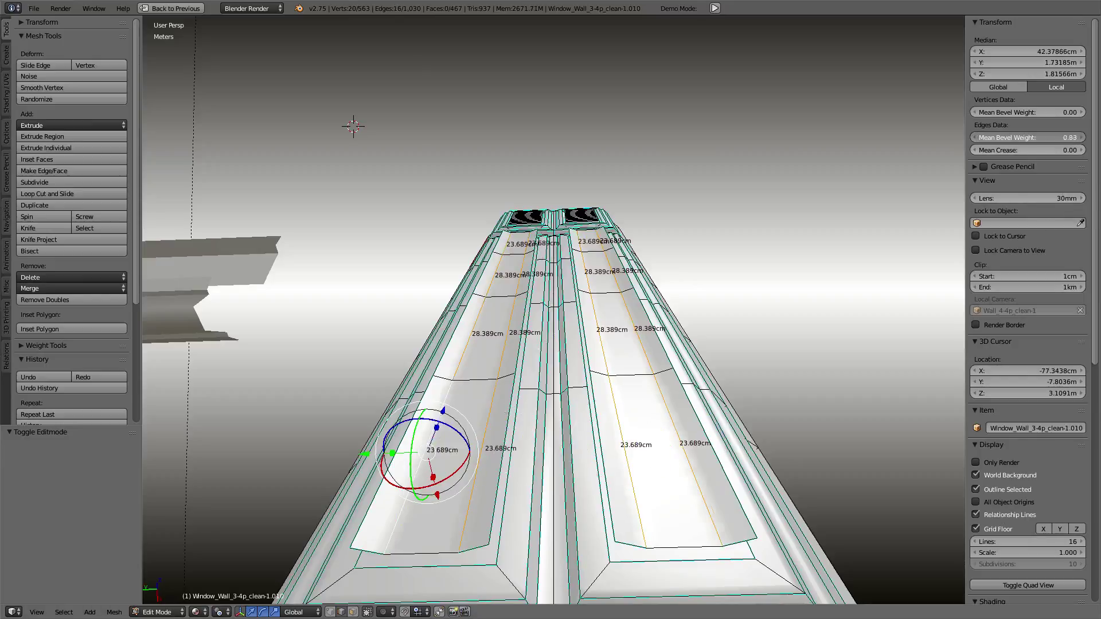
{"action": "left_click_drag", "start_coordinate": [1033, 138], "coordinate": [1009, 137]}
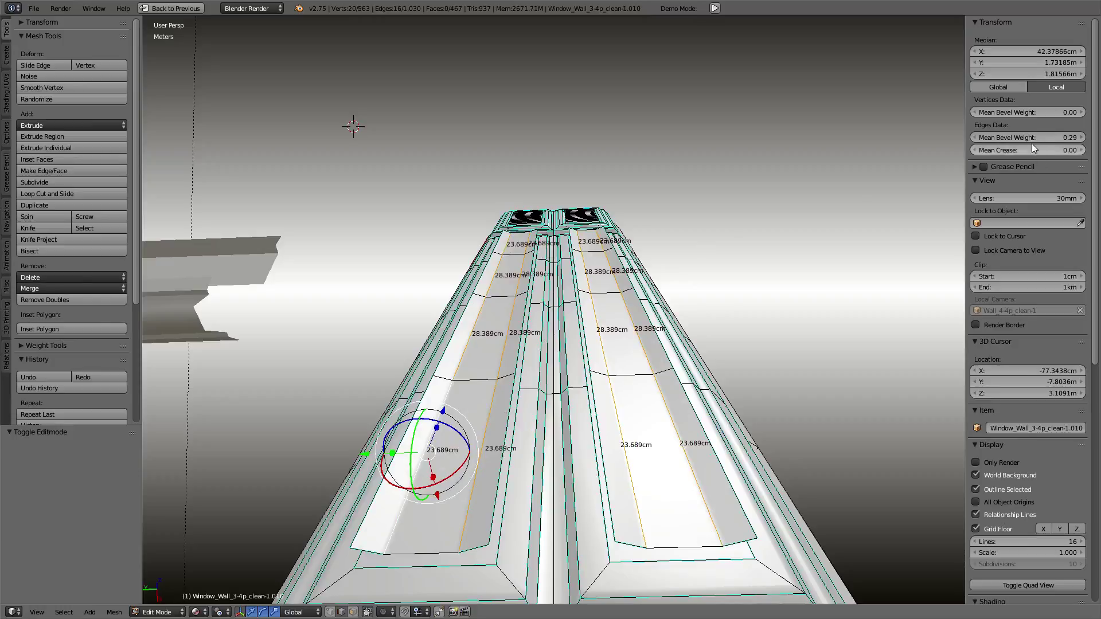
- Preview the subtler rounded panels in object mode and select the baked pillar copy
{"action": "key", "text": "Tab"}
{"action": "middle_click_drag", "start_coordinate": [635, 246], "coordinate": [633, 370]}
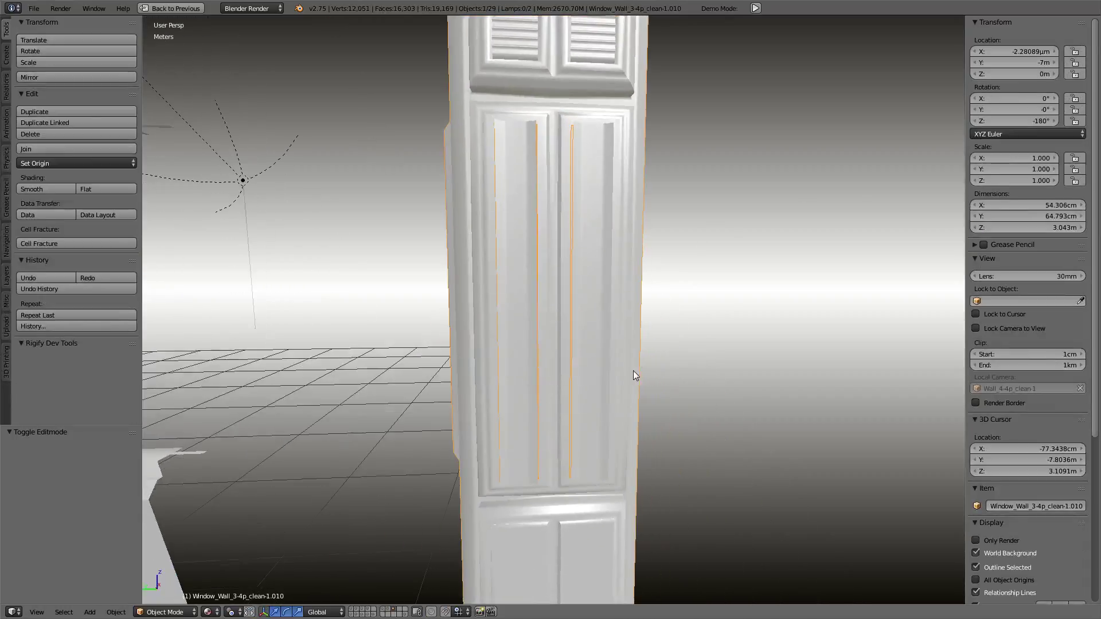
{"action": "scroll", "coordinate": [597, 344], "scroll_direction": "down", "scroll_amount": 2}
{"action": "right_click", "coordinate": [562, 321], "text": "shift"}
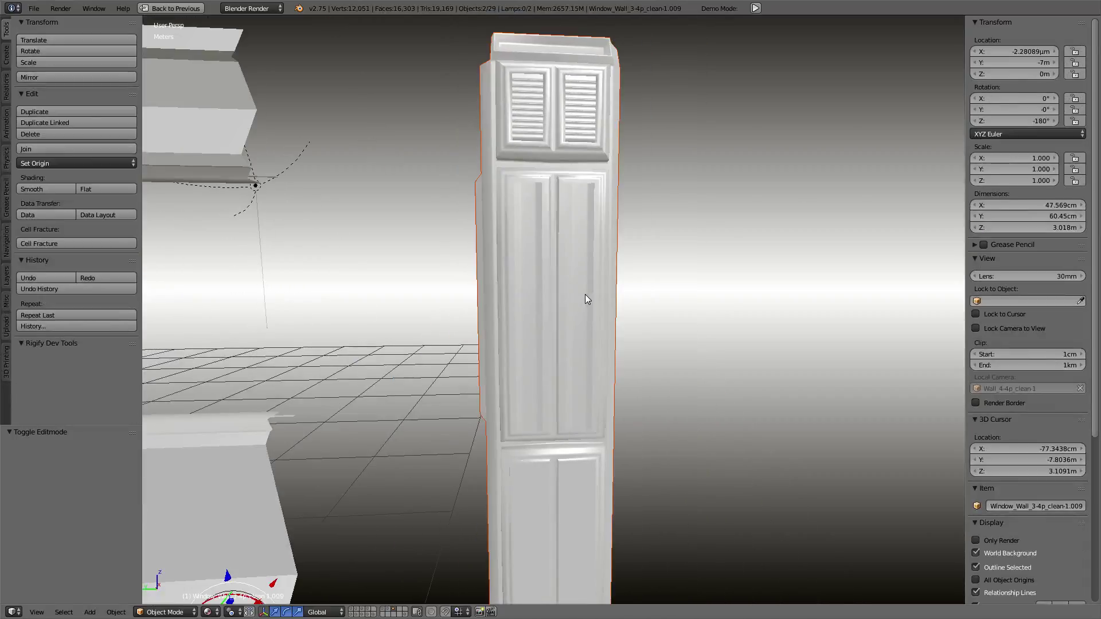
{"action": "key", "text": "ctrl+Up"}
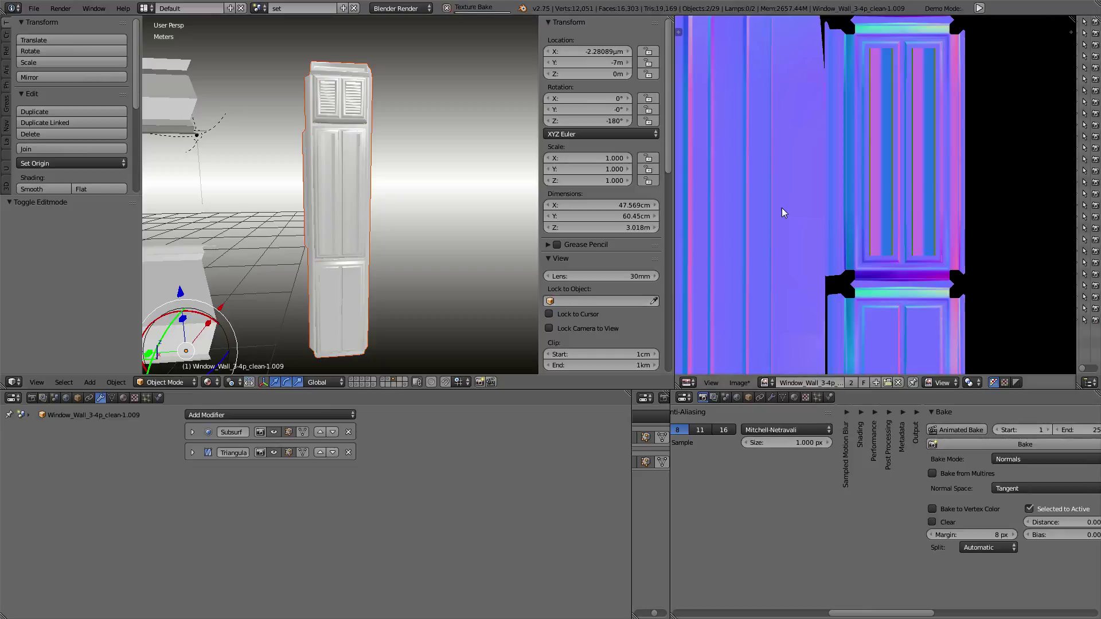
{"action": "middle_click_drag", "start_coordinate": [920, 238], "coordinate": [867, 262]}
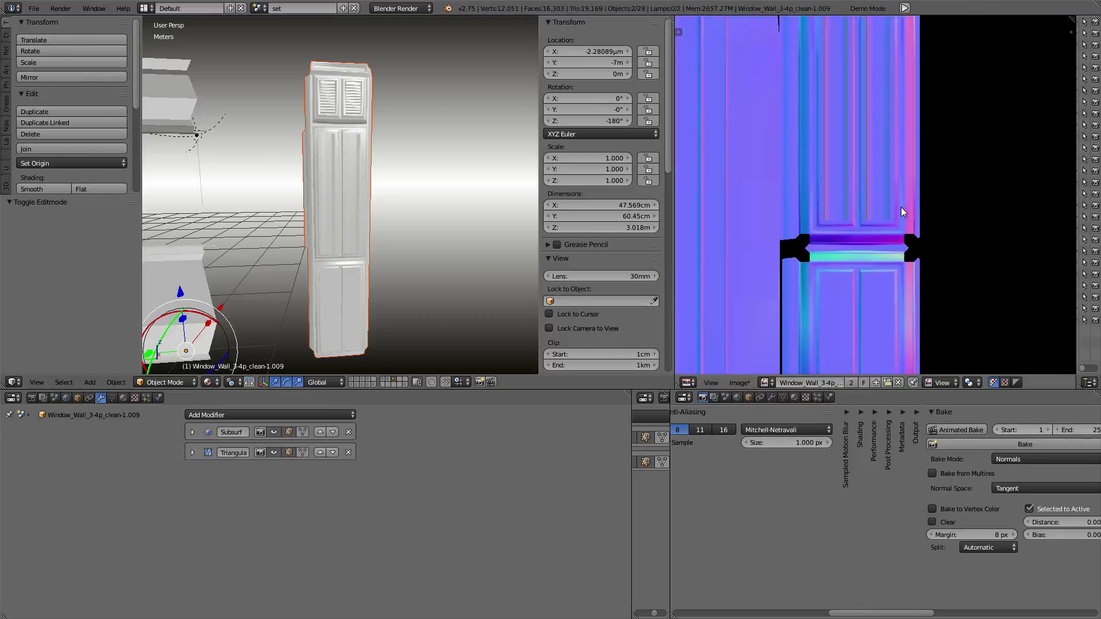
{"action": "key", "text": "ctrl+Up"}
{"action": "scroll", "coordinate": [448, 211], "scroll_direction": "down", "scroll_amount": 5}
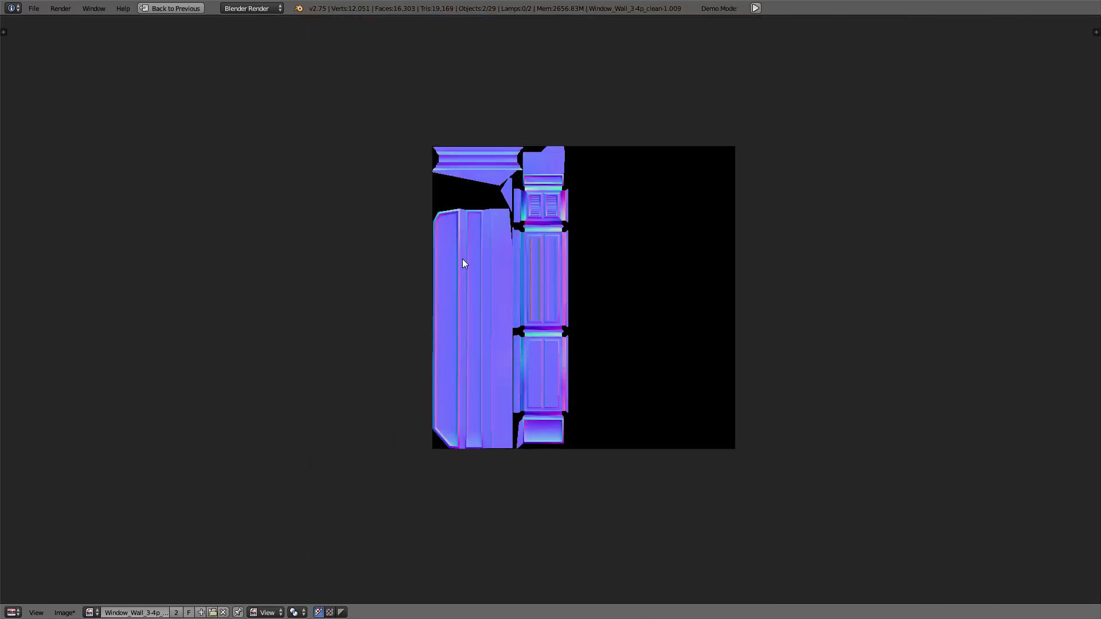
{"action": "key", "text": "ctrl+Up"}
{"action": "key", "text": "ctrl+Up"}
{"action": "scroll", "coordinate": [348, 204], "scroll_direction": "down", "scroll_amount": 3}
{"action": "right_click", "coordinate": [417, 260]}
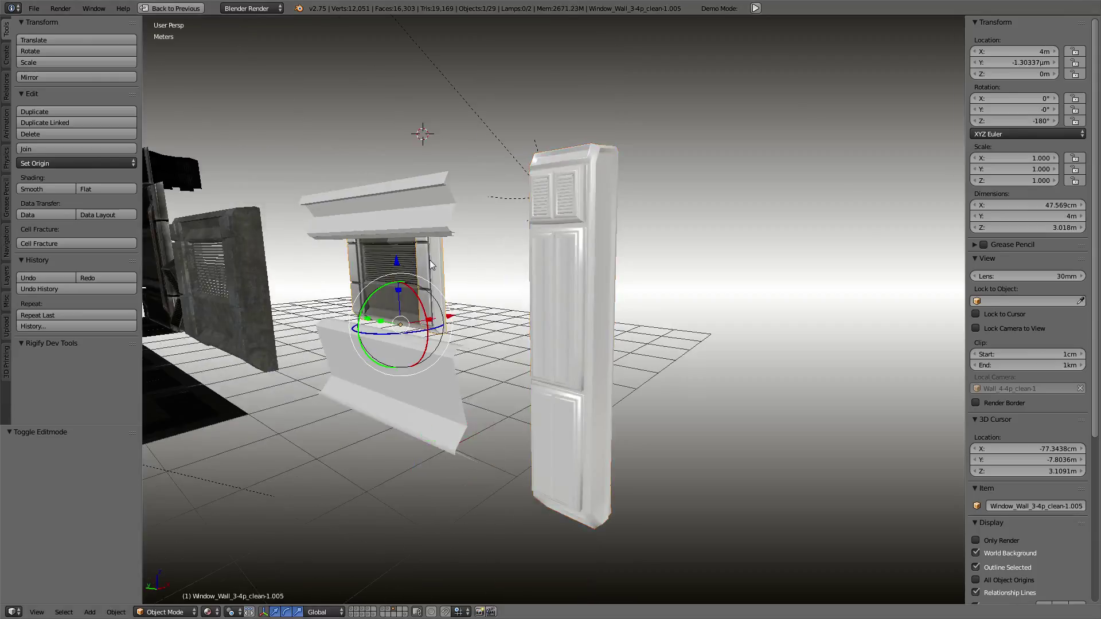
{"action": "scroll", "coordinate": [429, 260], "scroll_direction": "up", "scroll_amount": 4}
{"action": "key", "text": "KP_Decimal"}
{"action": "middle_click_drag", "start_coordinate": [431, 260], "coordinate": [652, 256]}
{"action": "scroll", "coordinate": [652, 257], "scroll_direction": "up", "scroll_amount": 5}
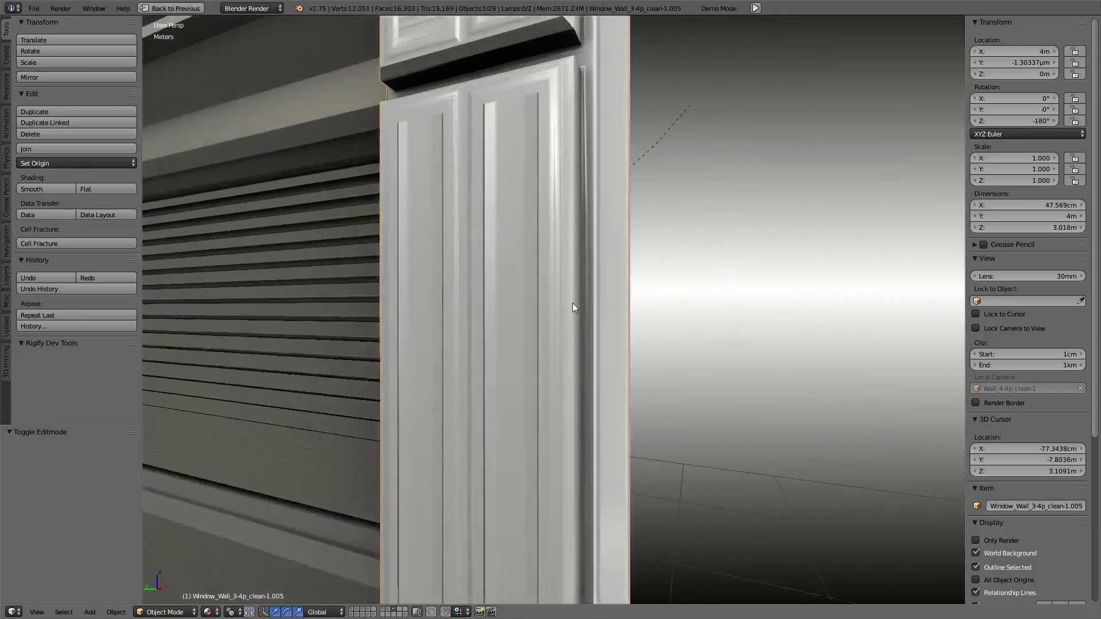
{"action": "scroll", "coordinate": [572, 303], "scroll_direction": "up", "scroll_amount": 2}
{"action": "scroll", "coordinate": [600, 281], "scroll_direction": "down", "scroll_amount": 2}
{"action": "scroll", "coordinate": [597, 282], "scroll_direction": "down", "scroll_amount": 3}
{"action": "scroll", "coordinate": [591, 316], "scroll_direction": "down", "scroll_amount": 1}
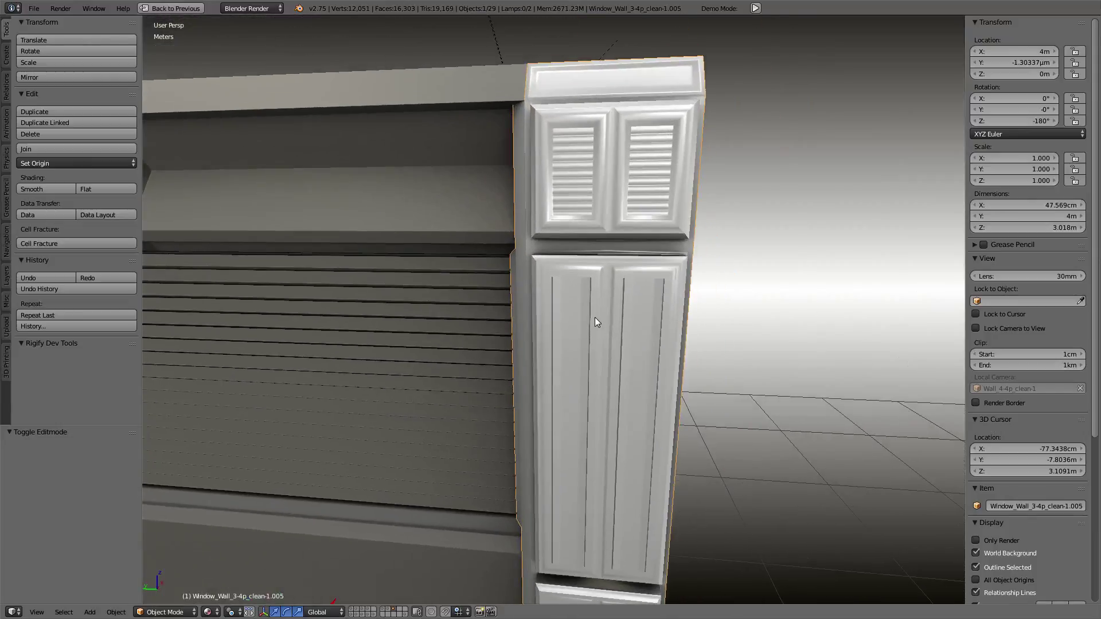
{"action": "scroll", "coordinate": [594, 318], "scroll_direction": "down", "scroll_amount": 5}
{"action": "scroll", "coordinate": [597, 315], "scroll_direction": "down", "scroll_amount": 3}
{"action": "middle_click_drag", "start_coordinate": [597, 315], "coordinate": [606, 377]}
{"action": "right_click", "coordinate": [545, 322]}
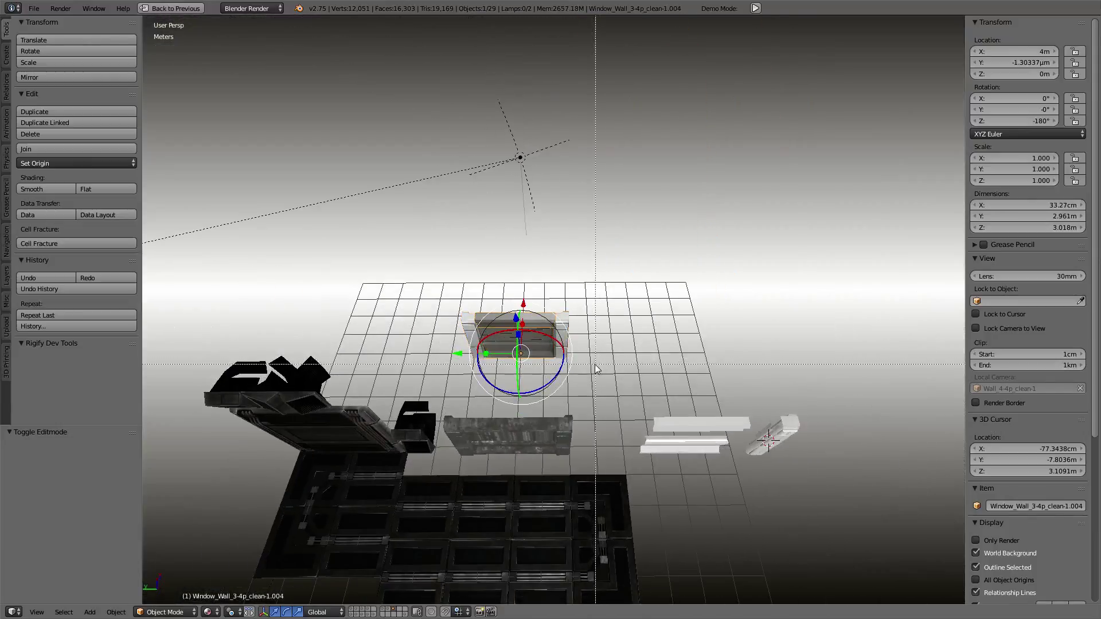
- Select the window object's linked parts and move it to Y -7 m
{"action": "key", "text": "shift+bracketright"}
{"action": "key", "text": "g"}
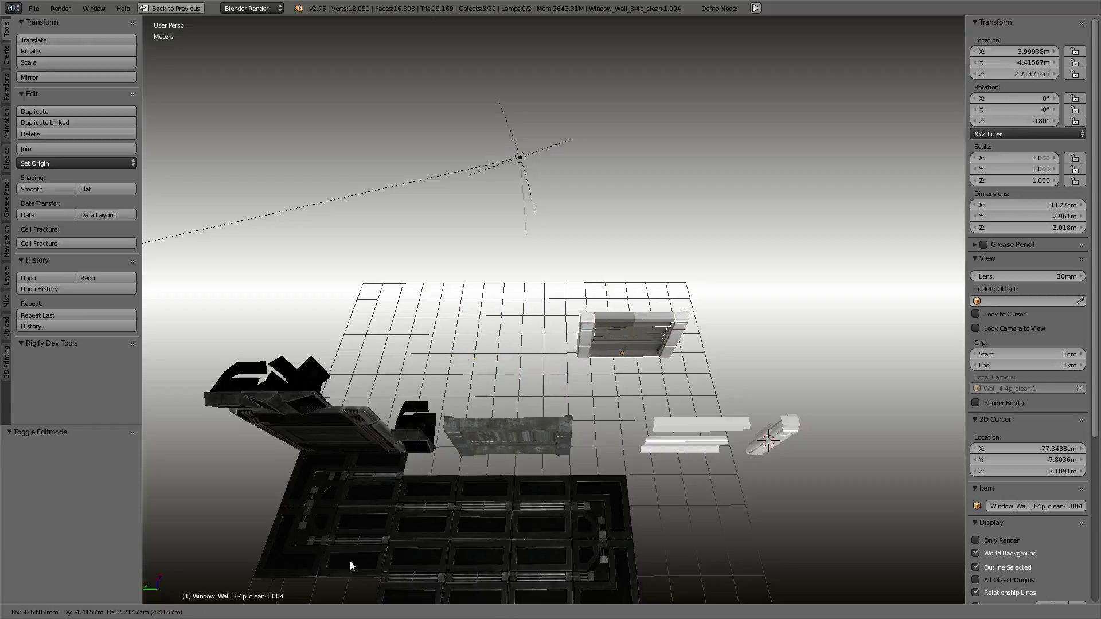
{"action": "right_click", "coordinate": [351, 565]}
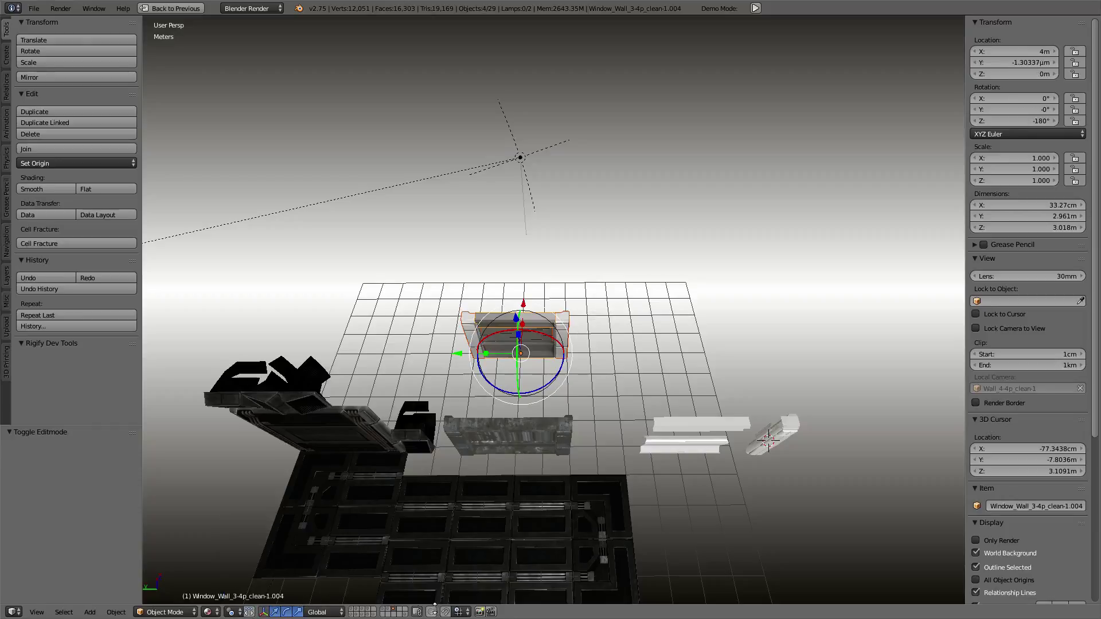
{"action": "key", "text": "g"}
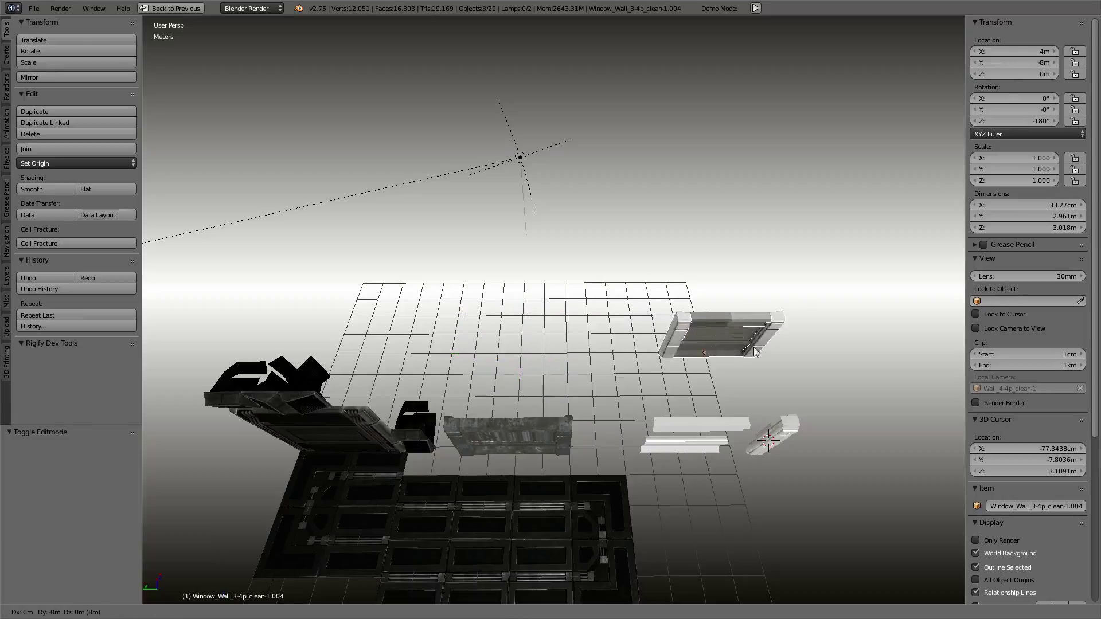
{"action": "right_click", "coordinate": [720, 353]}
{"action": "key", "text": "g"}
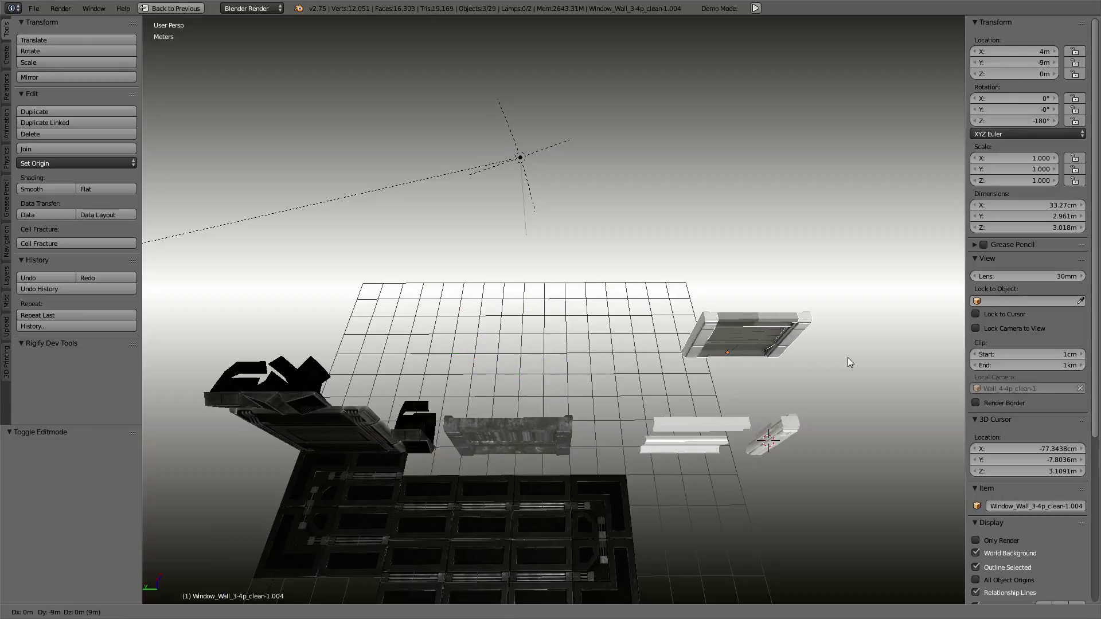
{"action": "left_click", "coordinate": [776, 357]}
{"action": "mouse_move", "coordinate": [776, 357]}
{"action": "middle_mouse_down"}
{"action": "mouse_move", "coordinate": [679, 373]}
{"action": "mouse_move", "coordinate": [655, 428]}
{"action": "middle_mouse_up"}
- Move the window object to X 2 m, then select and frame the trim pillar
{"action": "key", "text": "g"}
{"action": "key", "text": "x"}
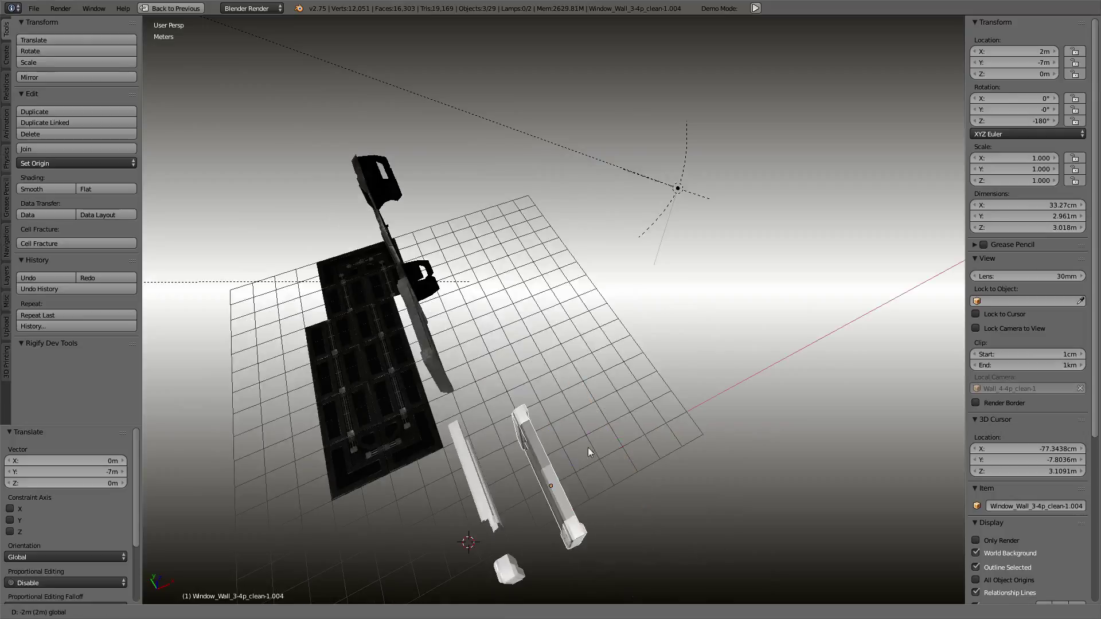
{"action": "left_click", "coordinate": [600, 452]}
{"action": "mouse_move", "coordinate": [600, 452]}
{"action": "middle_mouse_down"}
{"action": "mouse_move", "coordinate": [617, 432]}
{"action": "mouse_move", "coordinate": [624, 357]}
{"action": "mouse_move", "coordinate": [623, 213]}
{"action": "mouse_move", "coordinate": [620, 230]}
{"action": "middle_mouse_up"}
{"action": "right_click", "coordinate": [637, 342]}
{"action": "key", "text": "KP_Decimal"}
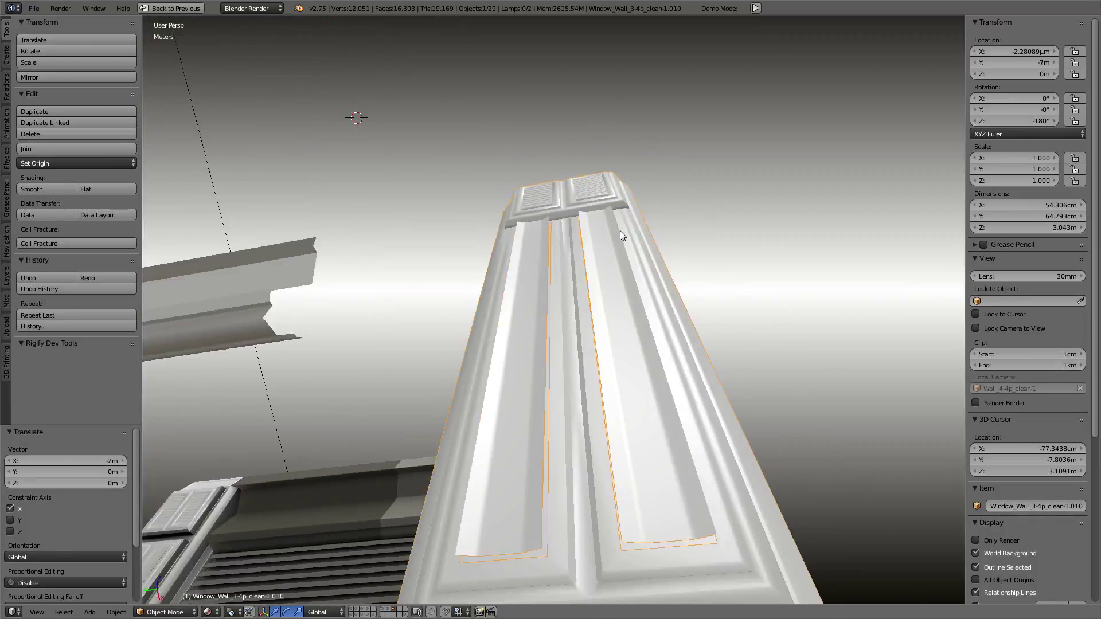
- Delete the two seam-bounded face strips from the pillar mesh
{"action": "key", "text": "Tab"}
{"action": "key", "text": "l"}
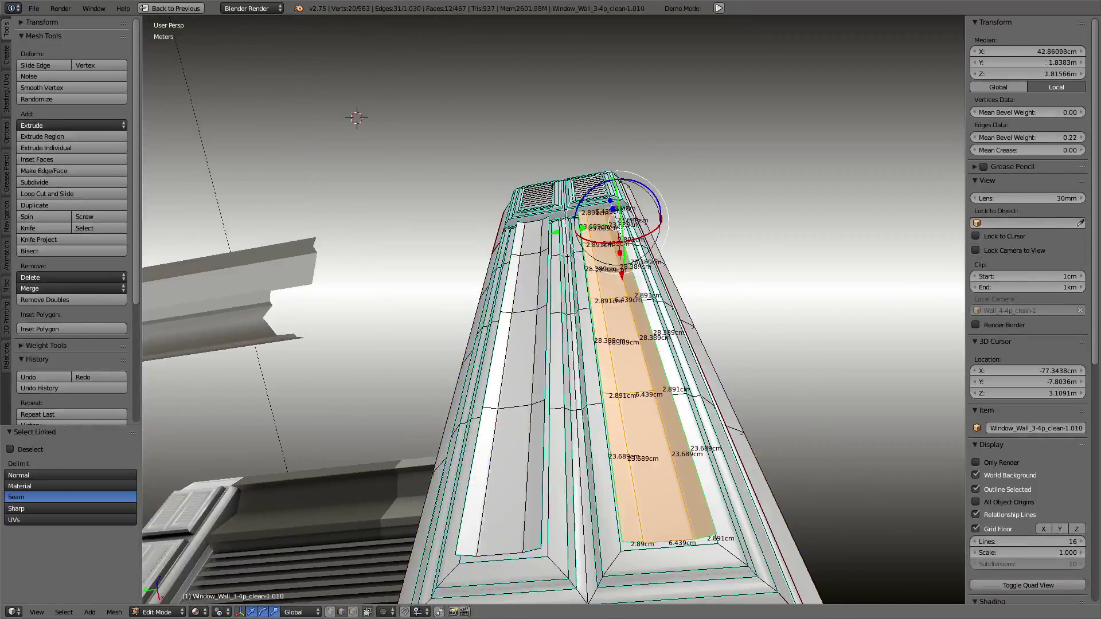
{"action": "key", "text": "l"}
{"action": "key", "text": "x"}
{"action": "left_click", "coordinate": [539, 276]}
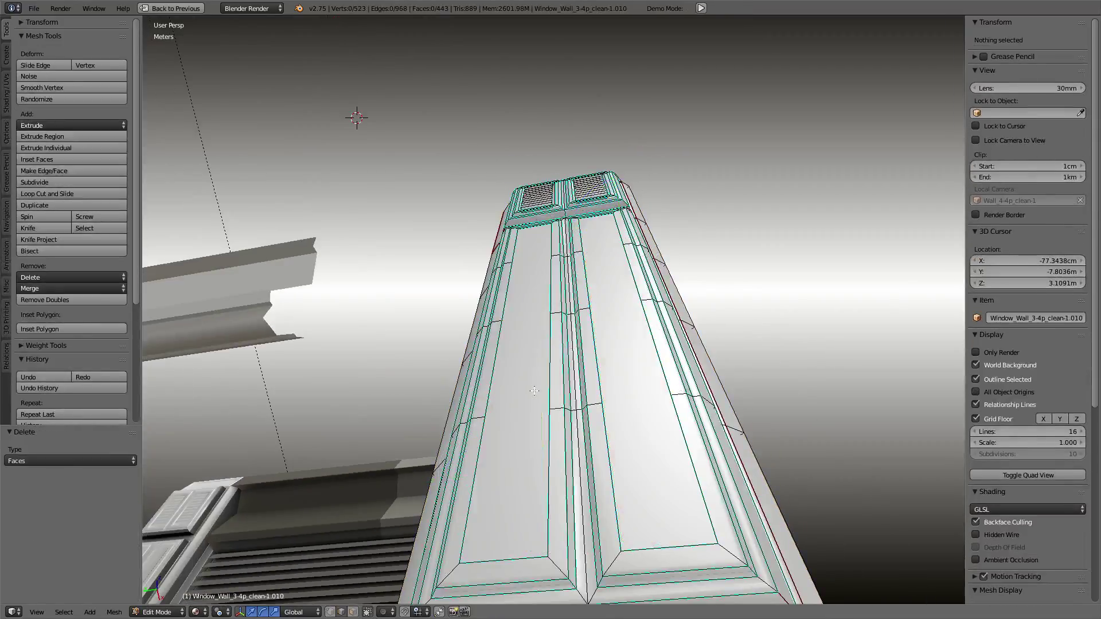
- Grid fill the edge loop around the opening and try bridging another loop
{"action": "right_click", "coordinate": [475, 463], "text": "alt"}
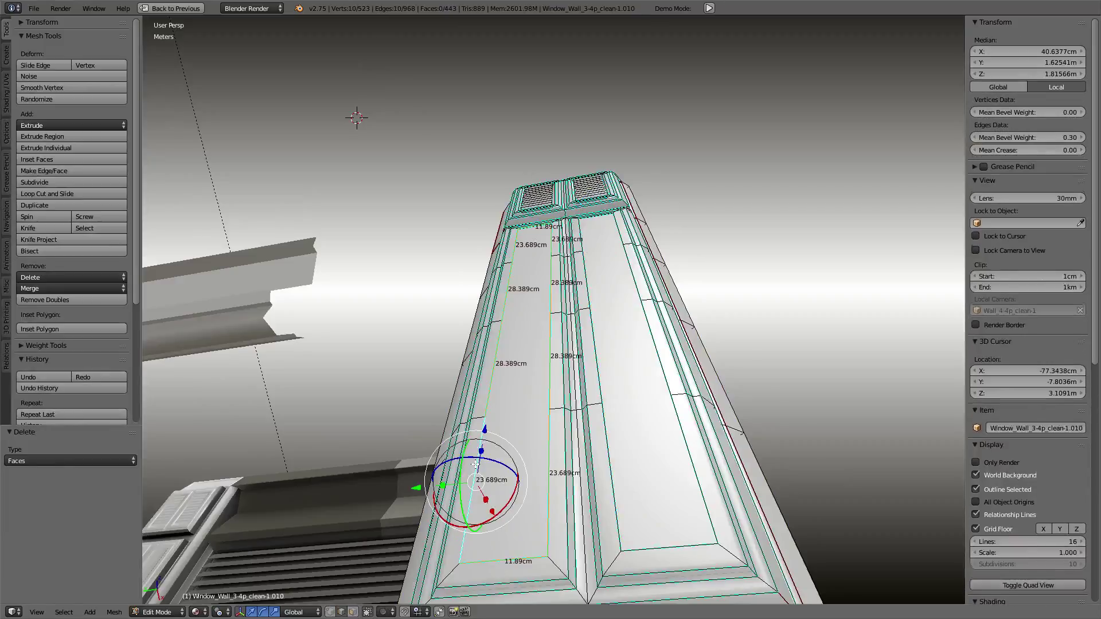
{"action": "key", "text": "ctrl+f"}
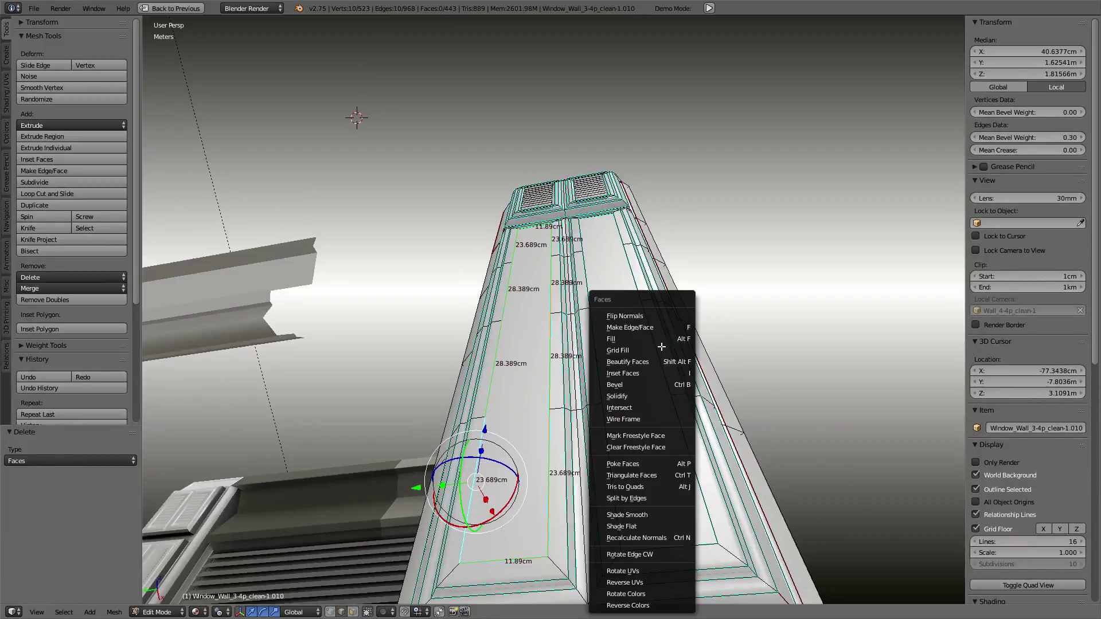
{"action": "left_click", "coordinate": [661, 348]}
{"action": "right_click", "coordinate": [597, 360], "text": "alt"}
{"action": "key", "text": "ctrl+e"}
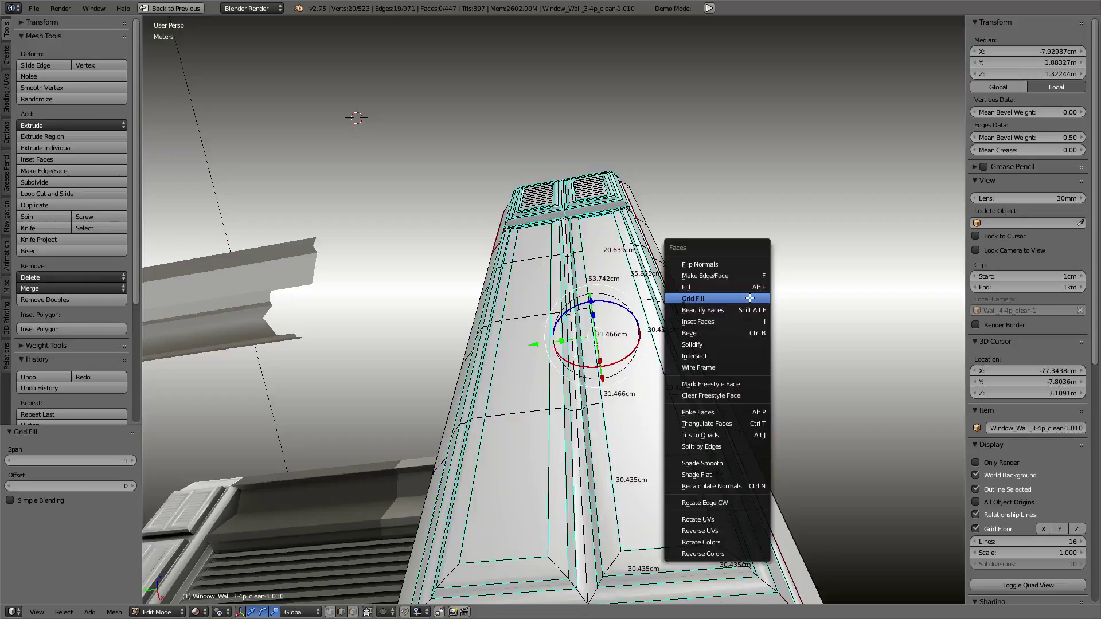
{"action": "left_click", "coordinate": [746, 296]}
{"action": "key", "text": "ctrl+f"}
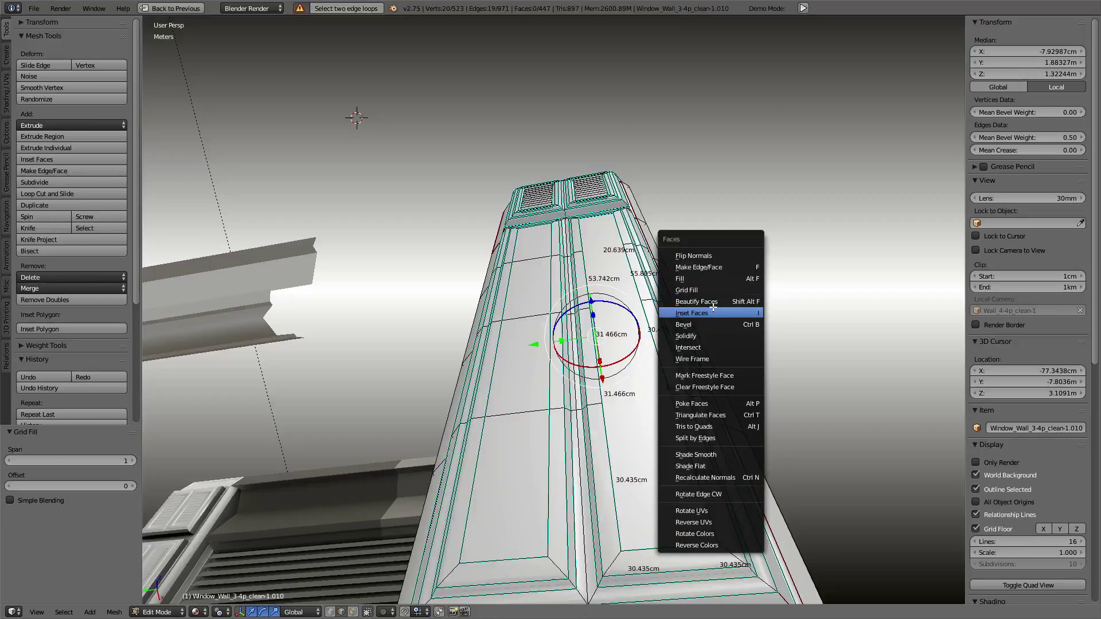
{"action": "left_click", "coordinate": [705, 290]}
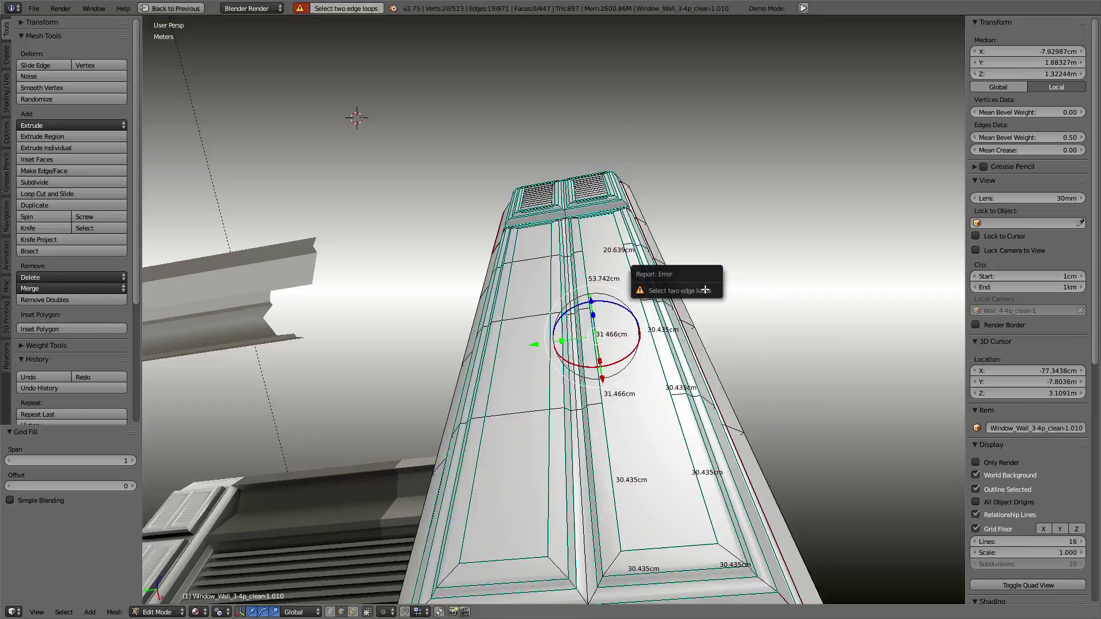
- Pick two edges on the pillar face, then switch to face select and view up the column
{"action": "left_click", "coordinate": [670, 475], "text": "shift"}
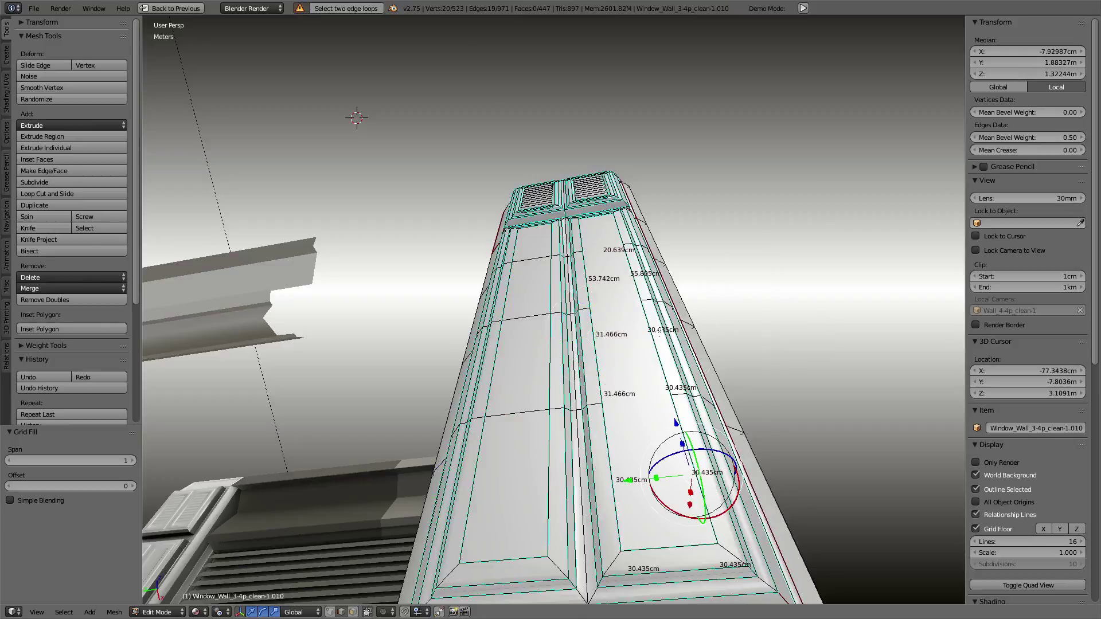
{"action": "left_click", "coordinate": [659, 332], "text": "shift"}
{"action": "middle_click_drag", "start_coordinate": [660, 331], "coordinate": [442, 596]}
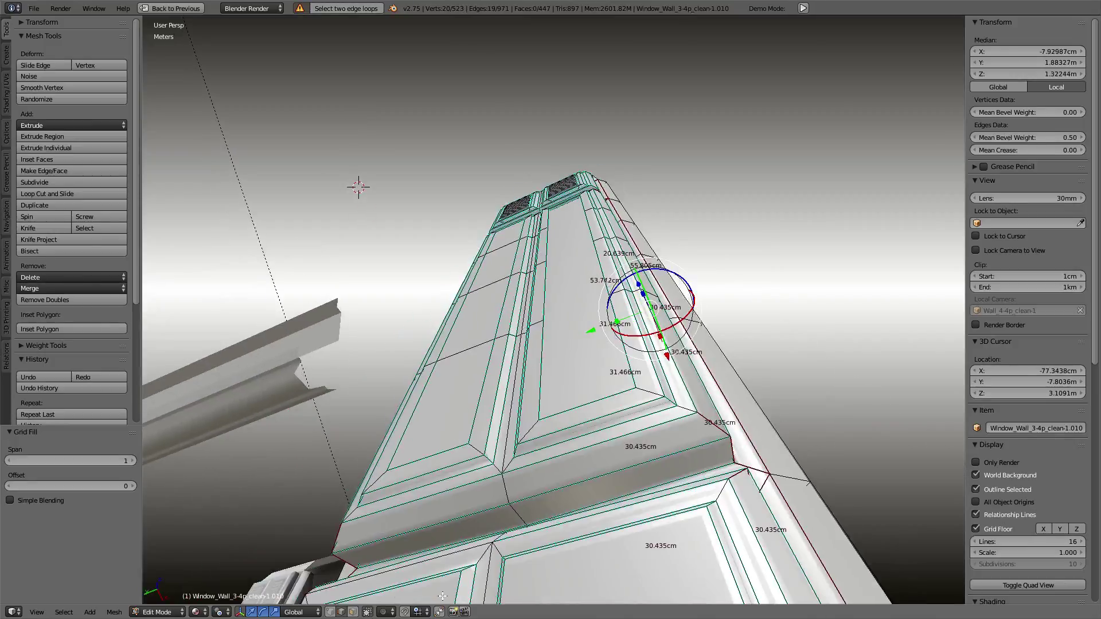
{"action": "left_click", "coordinate": [353, 611]}
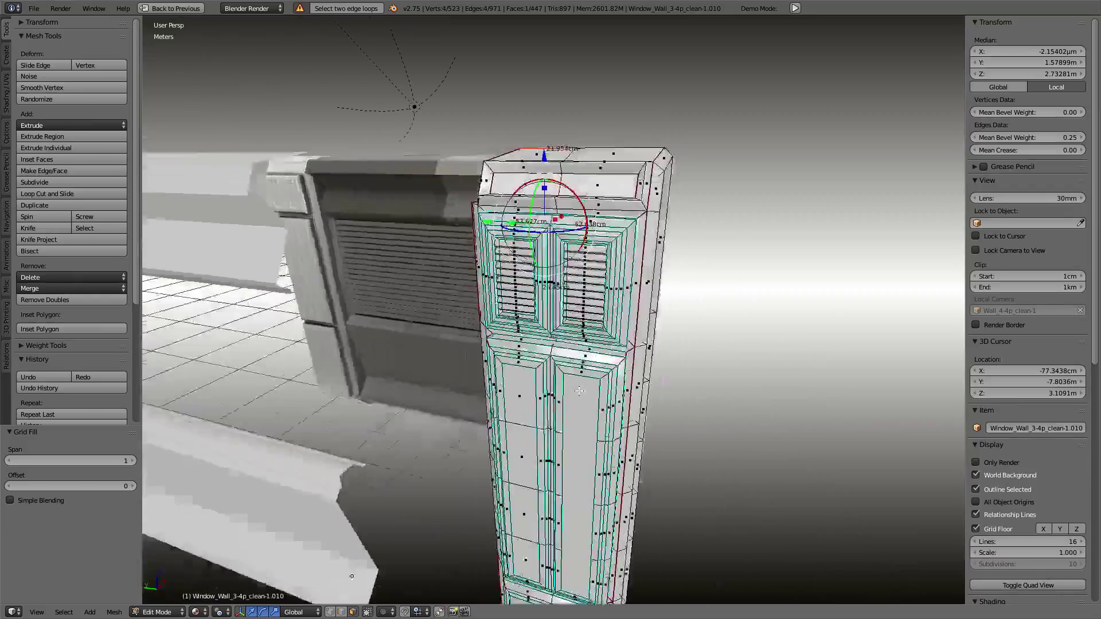
{"action": "middle_click_drag", "start_coordinate": [568, 256], "coordinate": [566, 356]}
{"action": "scroll", "coordinate": [572, 332], "scroll_direction": "up", "scroll_amount": 5}
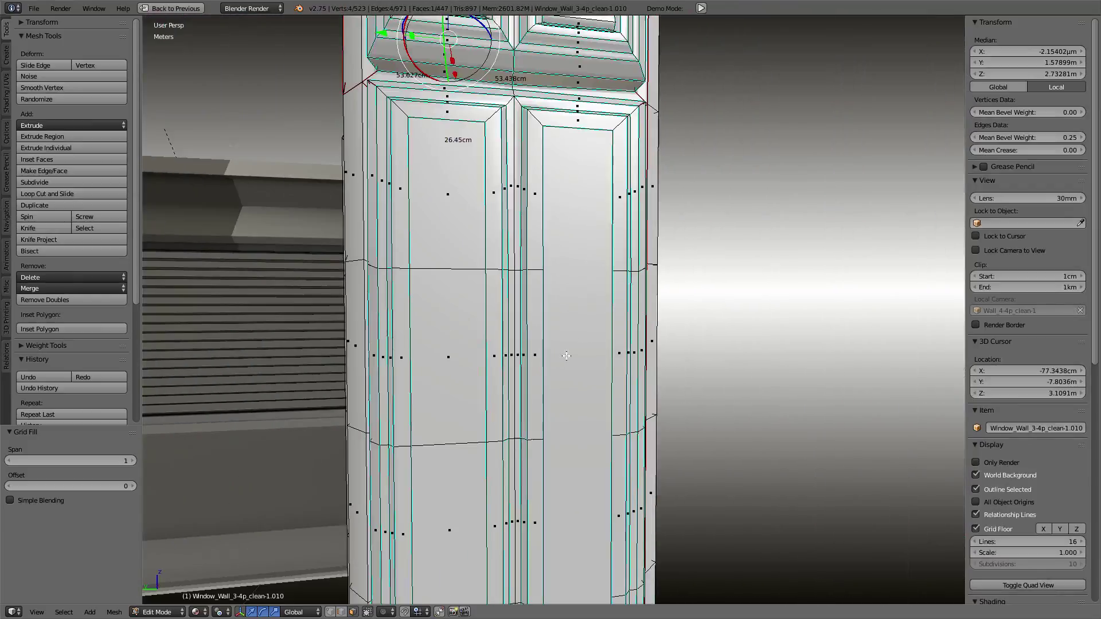
- Grid fill the inner door panel loop with span 4 and select two bevel edge rings
{"action": "right_click", "coordinate": [542, 186], "text": "alt"}
{"action": "key", "text": "ctrl+f"}
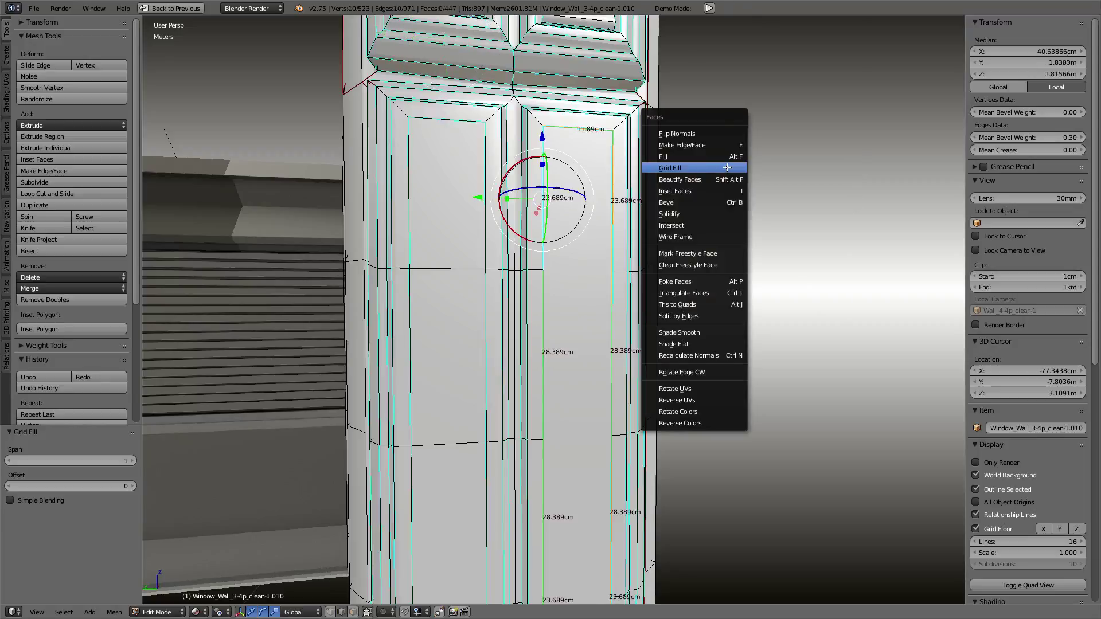
{"action": "left_click", "coordinate": [727, 167]}
{"action": "middle_click_drag", "start_coordinate": [727, 172], "coordinate": [658, 232]}
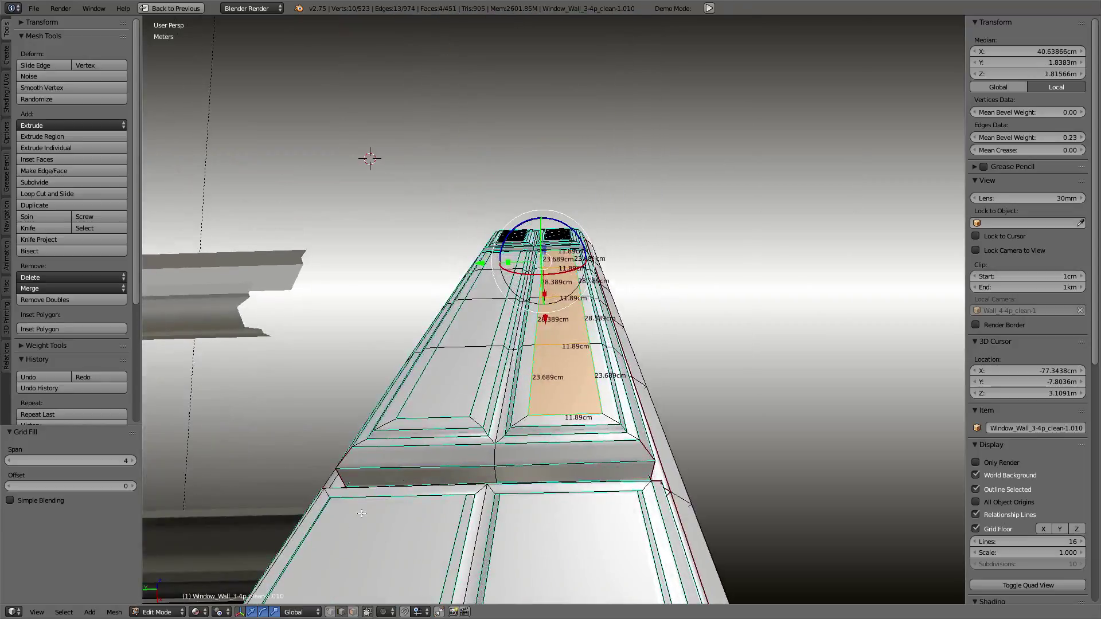
{"action": "middle_click_drag", "start_coordinate": [347, 601], "coordinate": [349, 583]}
{"action": "right_click", "coordinate": [386, 422], "text": "ctrl+alt"}
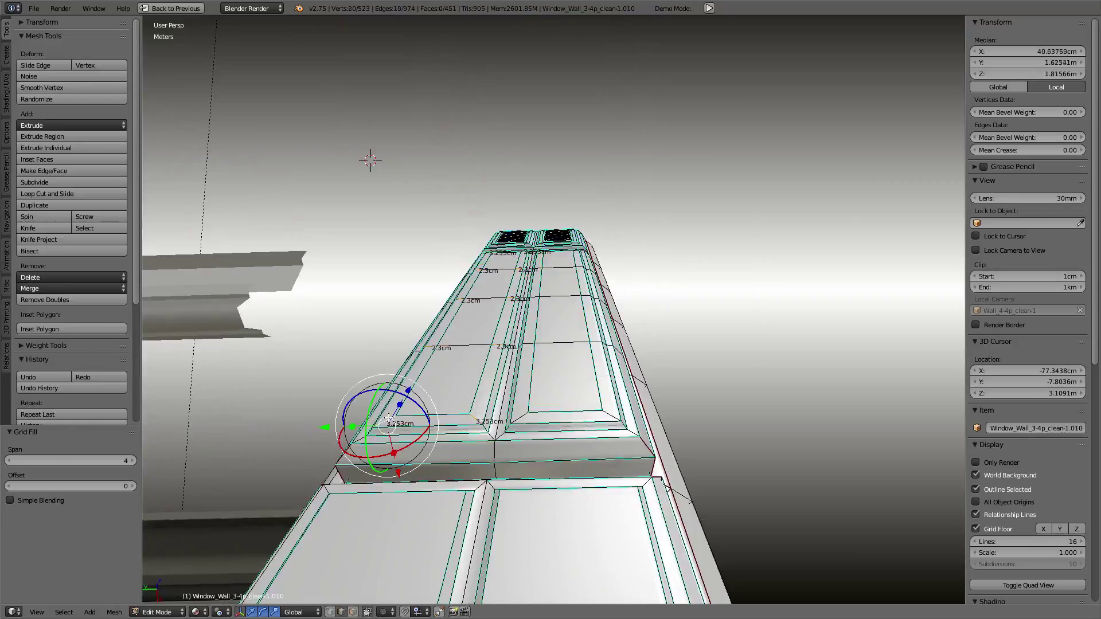
{"action": "right_click", "coordinate": [523, 413], "text": "ctrl+alt+shift"}
- Subdivide the two edge rings and shift the new centre loops -8.837 mm along X
{"action": "key", "text": "w"}
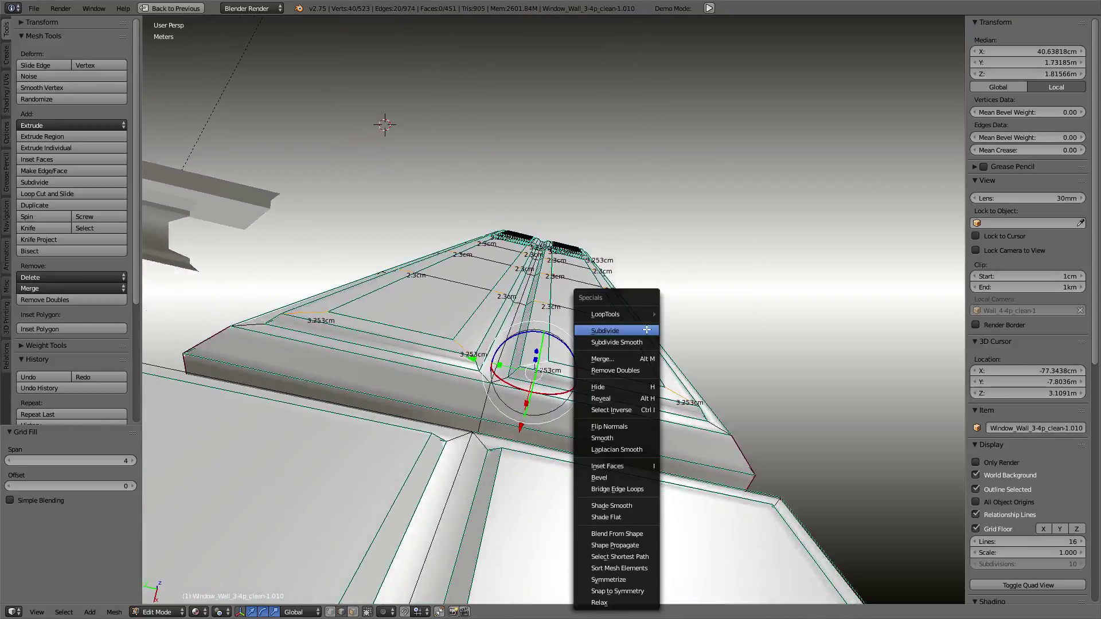
{"action": "left_click", "coordinate": [574, 328]}
{"action": "scroll", "coordinate": [606, 437], "scroll_direction": "up", "scroll_amount": 3}
{"action": "key", "text": "g"}
{"action": "key", "text": "g"}
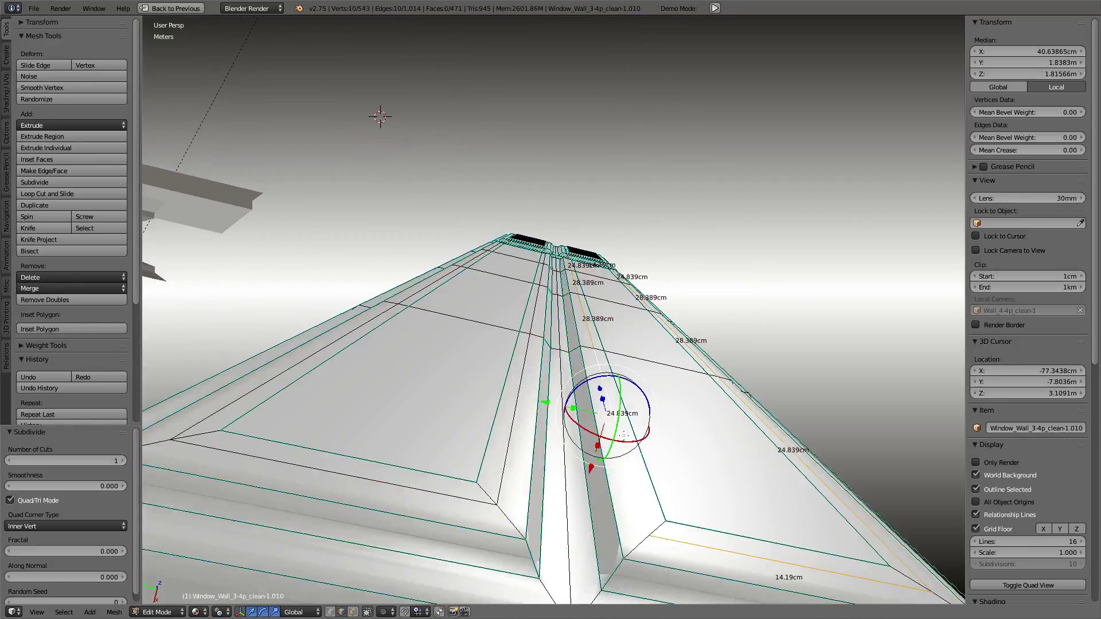
{"action": "right_click", "coordinate": [504, 476], "text": "alt+shift"}
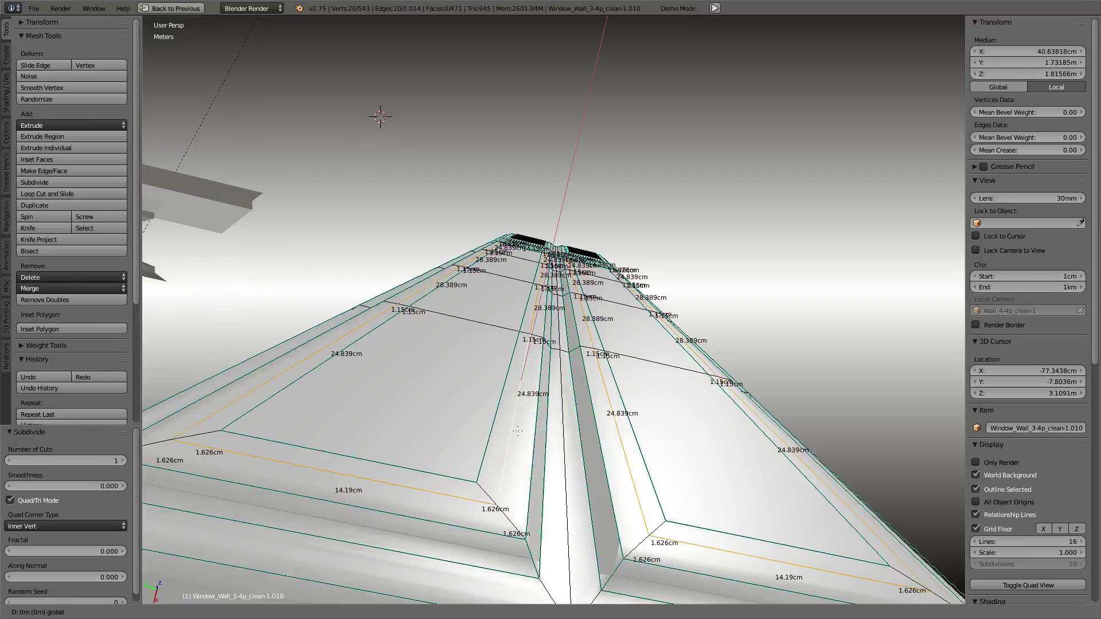
{"action": "key", "text": "g"}
{"action": "key", "text": "x"}
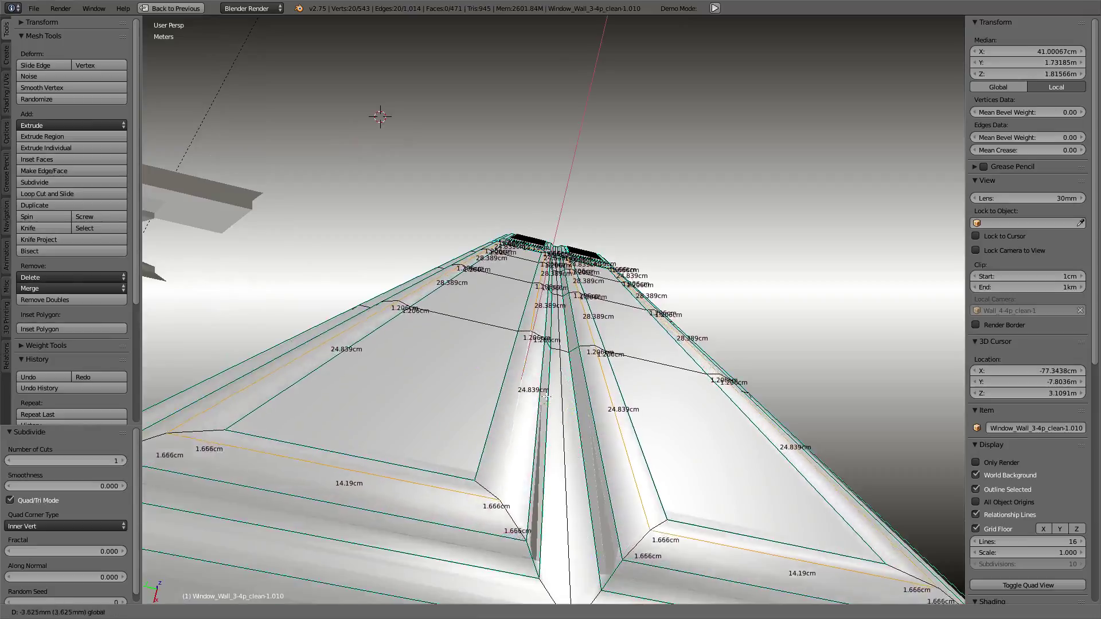
{"action": "left_click", "coordinate": [577, 346]}
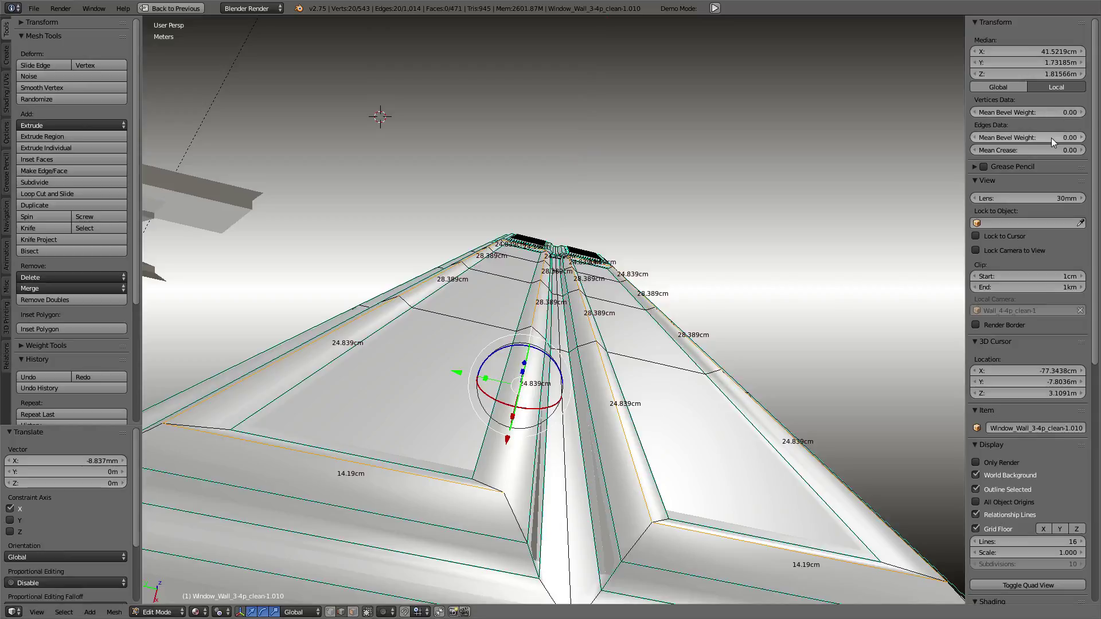
- Give the new edges a 0.34 bevel weight and view the rounded door panels in object mode
{"action": "left_click_drag", "start_coordinate": [1020, 137], "coordinate": [1081, 137]}
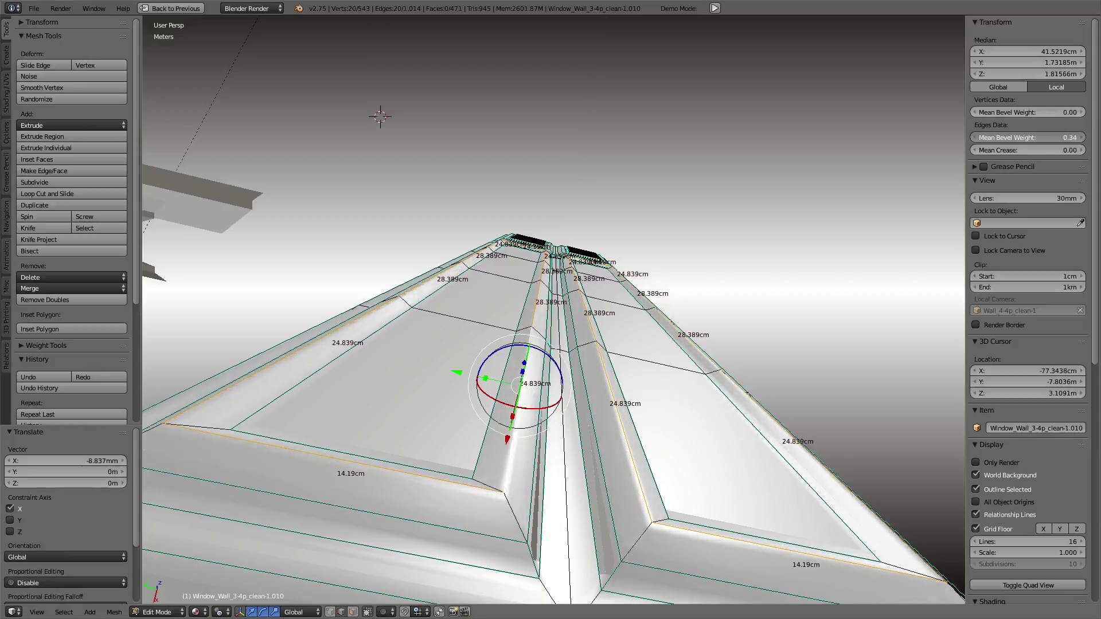
{"action": "key", "text": "Tab"}
{"action": "mouse_move", "coordinate": [731, 155]}
{"action": "middle_mouse_down"}
{"action": "mouse_move", "coordinate": [621, 212]}
{"action": "mouse_move", "coordinate": [614, 305]}
{"action": "middle_mouse_up"}
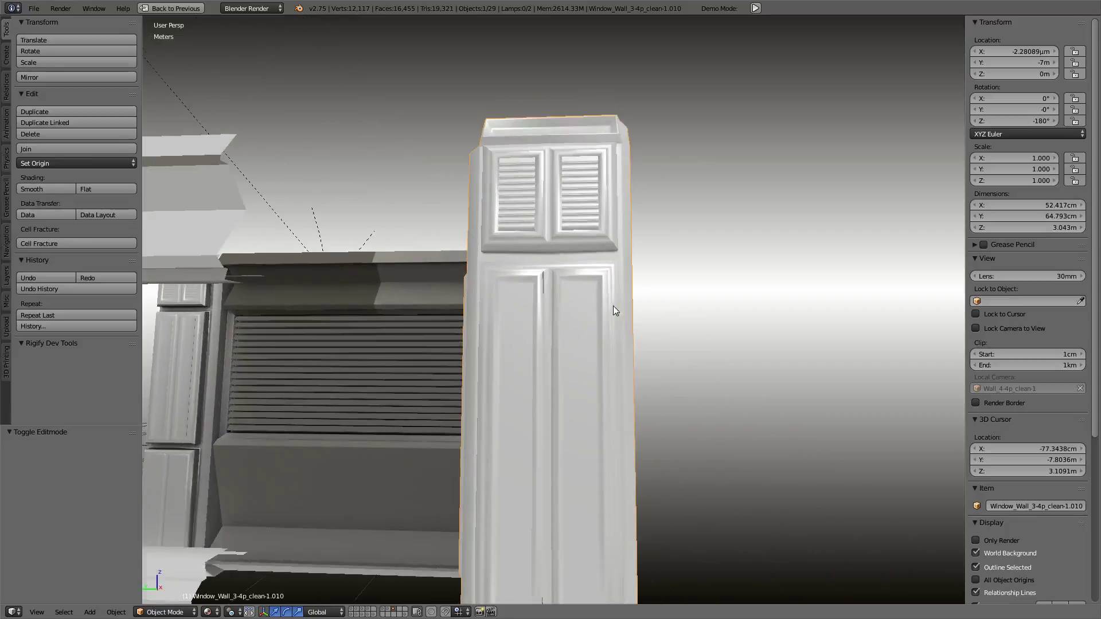
- Move a single edge in the door gap to a slightly new position
{"action": "scroll", "coordinate": [595, 304], "scroll_direction": "up", "scroll_amount": 4}
{"action": "scroll", "coordinate": [583, 275], "scroll_direction": "up", "scroll_amount": 2}
{"action": "key", "text": "Tab"}
{"action": "scroll", "coordinate": [559, 261], "scroll_direction": "up", "scroll_amount": 2}
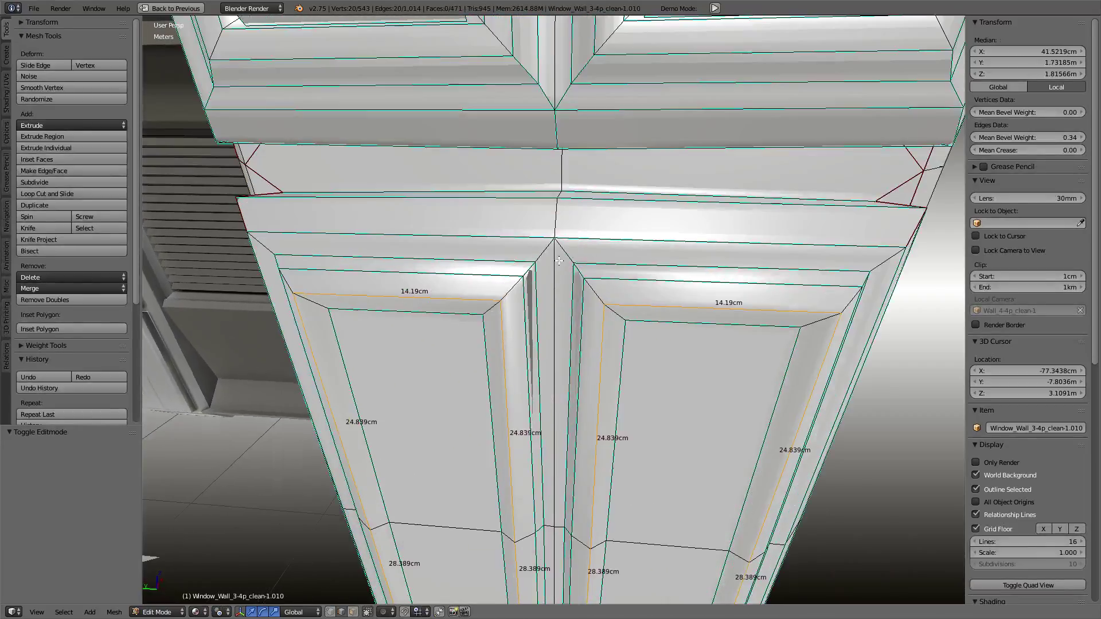
{"action": "scroll", "coordinate": [559, 261], "scroll_direction": "up", "scroll_amount": 2}
{"action": "right_click", "coordinate": [519, 269]}
{"action": "key", "text": "g"}
{"action": "key", "text": "Escape"}
{"action": "key", "text": "g"}
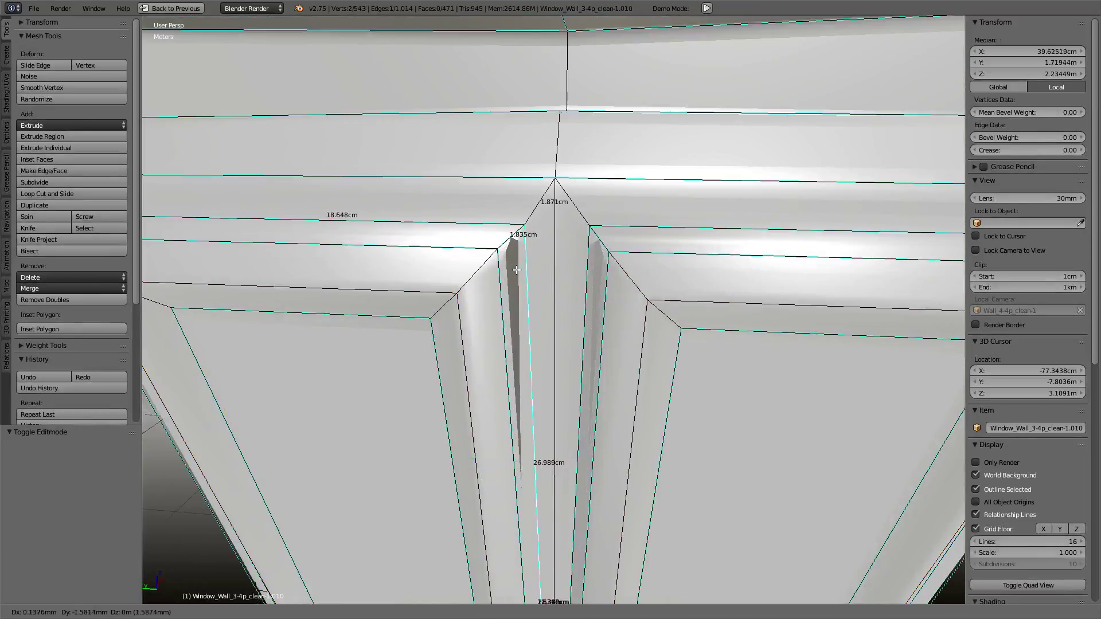
{"action": "left_click", "coordinate": [517, 272]}
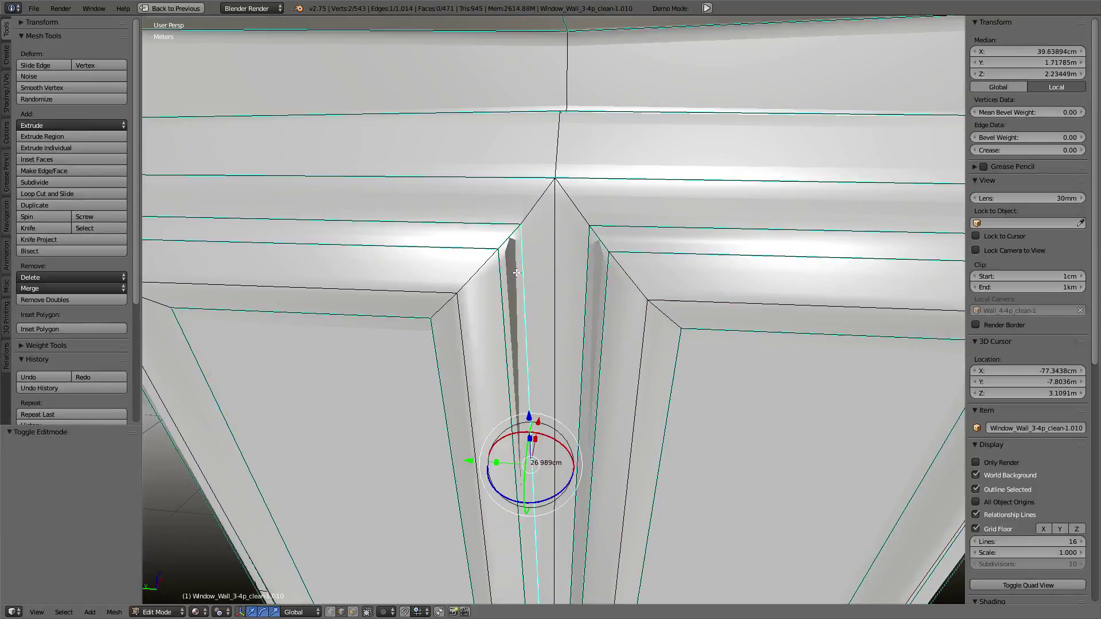
- Check the door panels from the front, then undo the edge move and the change before it
{"action": "scroll", "coordinate": [510, 271], "scroll_direction": "down", "scroll_amount": 5}
{"action": "key", "text": "Tab"}
{"action": "scroll", "coordinate": [509, 272], "scroll_direction": "up", "scroll_amount": 3}
{"action": "mouse_move", "coordinate": [510, 241]}
{"action": "middle_mouse_down"}
{"action": "mouse_move", "coordinate": [528, 175]}
{"action": "mouse_move", "coordinate": [530, 288]}
{"action": "middle_mouse_up"}
{"action": "scroll", "coordinate": [530, 288], "scroll_direction": "up", "scroll_amount": 3}
{"action": "key", "text": "Tab"}
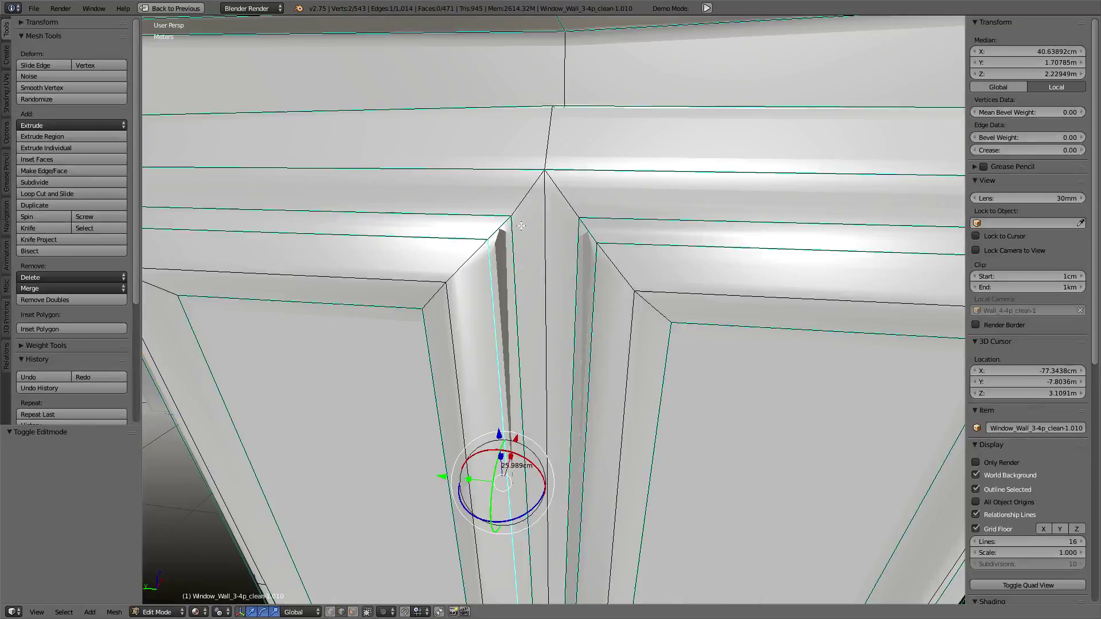
{"action": "key", "text": "ctrl+z"}
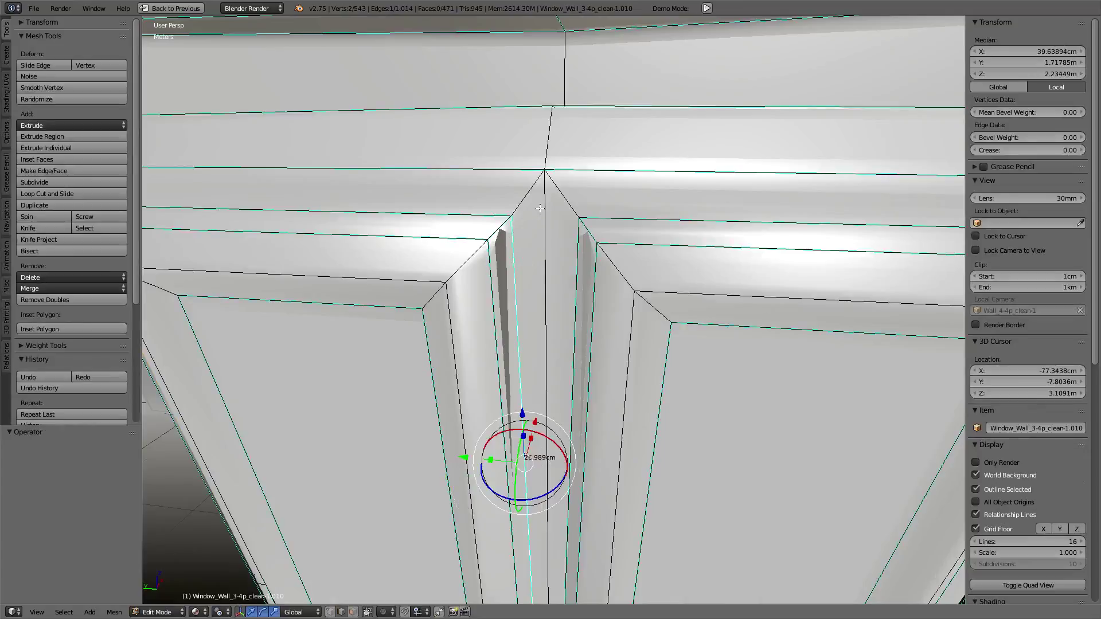
{"action": "key", "text": "ctrl+z"}
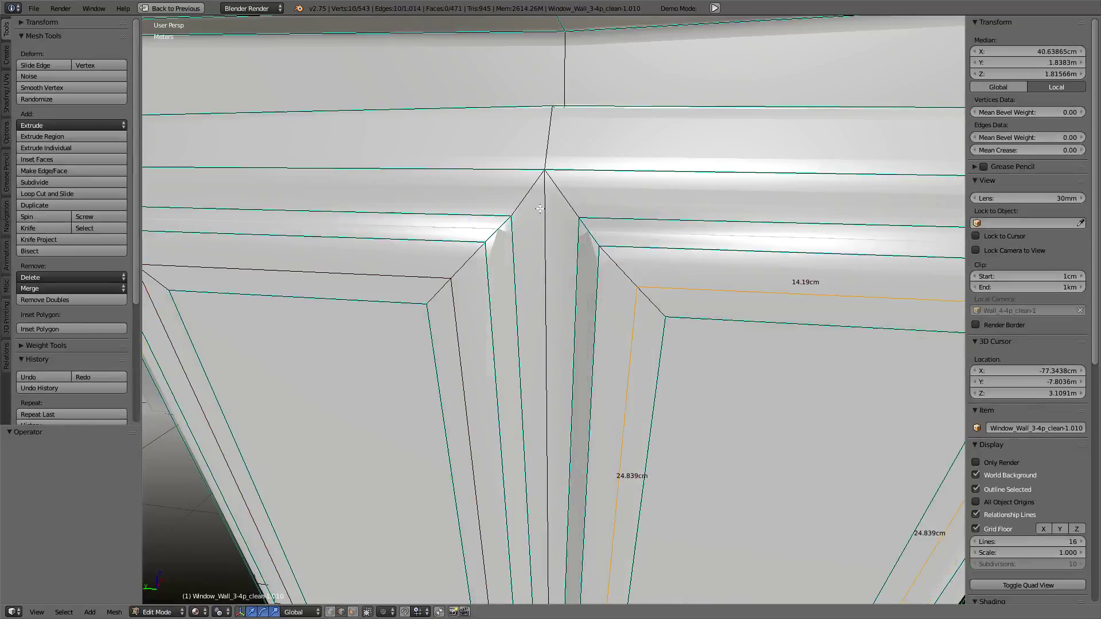
{"action": "scroll", "coordinate": [539, 209], "scroll_direction": "down", "scroll_amount": 3}
- Undo the centre subdivision and the grid fill of the door panels
{"action": "middle_click_drag", "start_coordinate": [539, 209], "coordinate": [542, 245]}
{"action": "scroll", "coordinate": [542, 246], "scroll_direction": "up", "scroll_amount": 2}
{"action": "scroll", "coordinate": [541, 245], "scroll_direction": "up", "scroll_amount": 1}
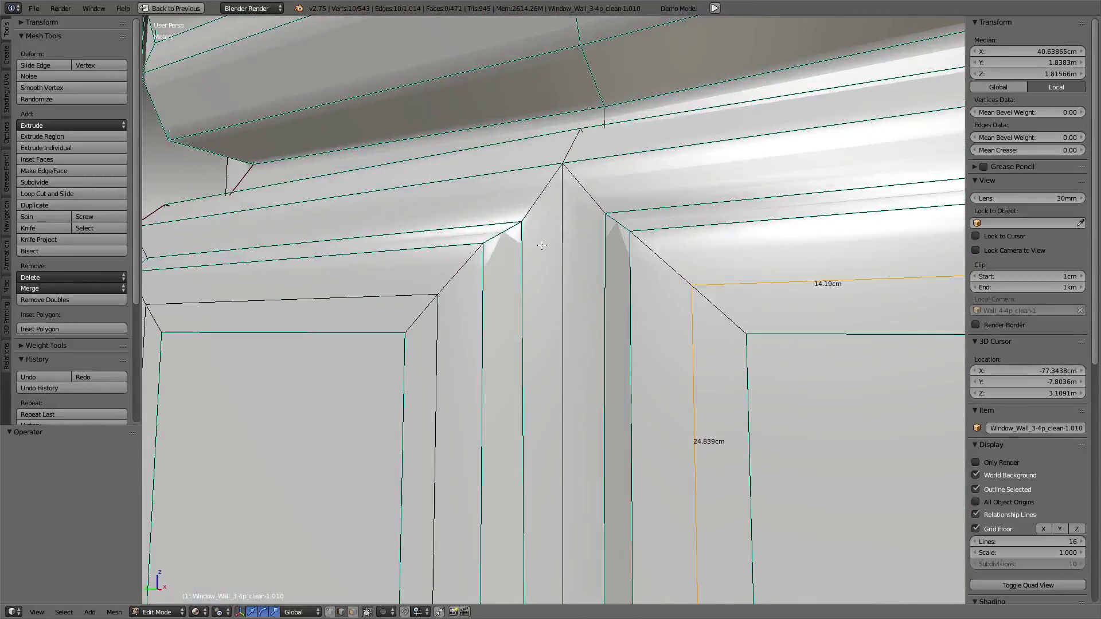
{"action": "key", "text": "ctrl+z"}
{"action": "key", "text": "ctrl+z"}
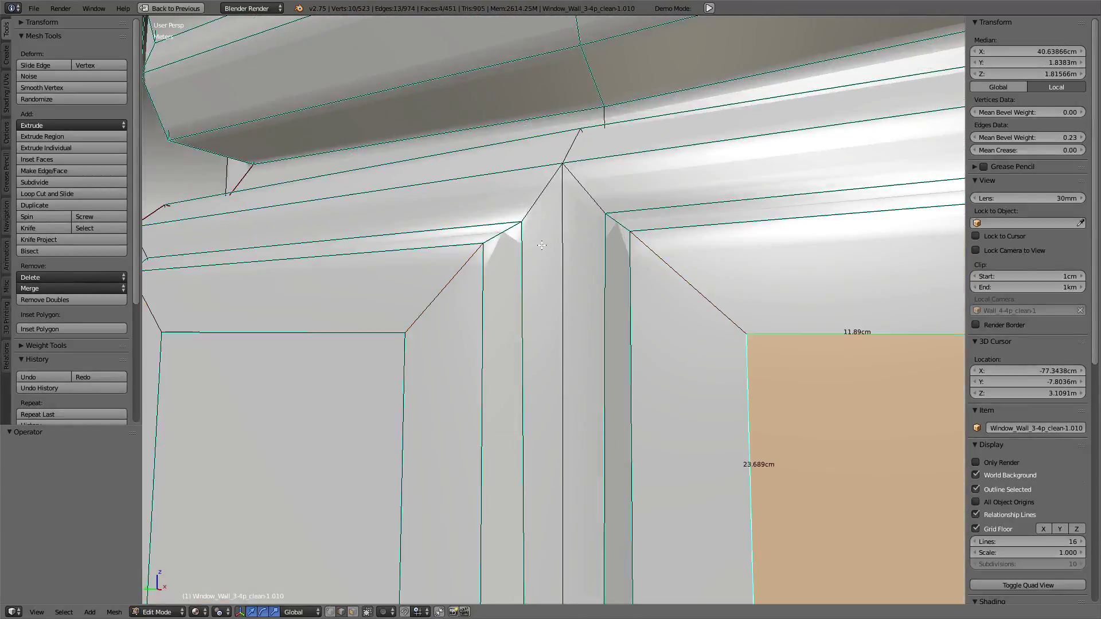
{"action": "key", "text": "ctrl+z"}
{"action": "key", "text": "ctrl+z"}
{"action": "key", "text": "ctrl+z"}
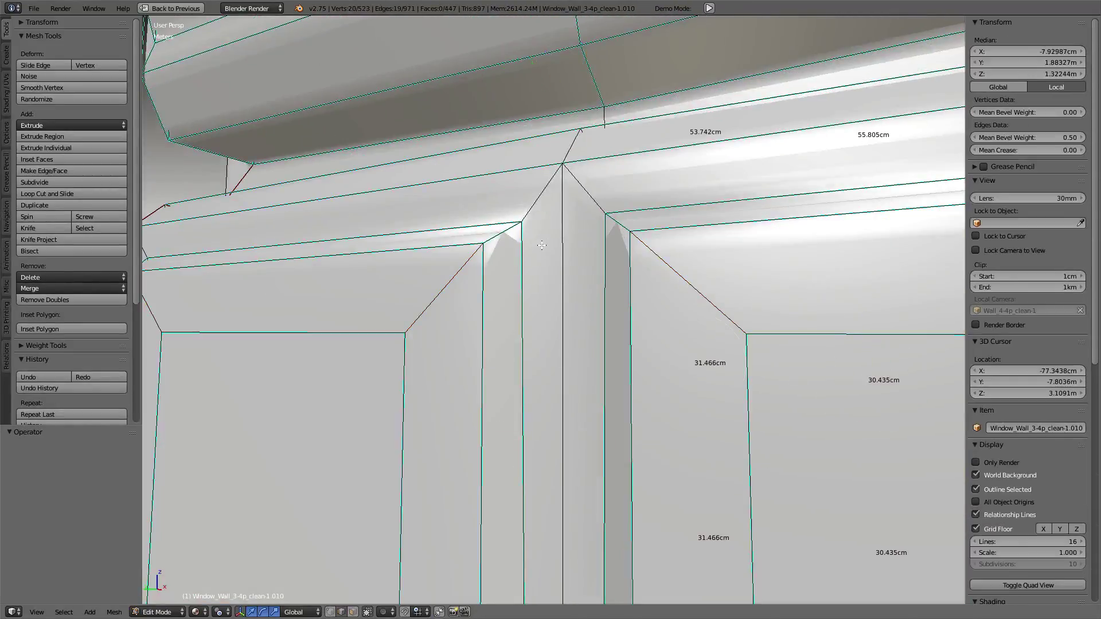
{"action": "key", "text": "ctrl+z"}
{"action": "scroll", "coordinate": [542, 245], "scroll_direction": "down", "scroll_amount": 3}
- Try sliding the panel loop, then cancel so it stays in place
{"action": "scroll", "coordinate": [533, 275], "scroll_direction": "down", "scroll_amount": 3}
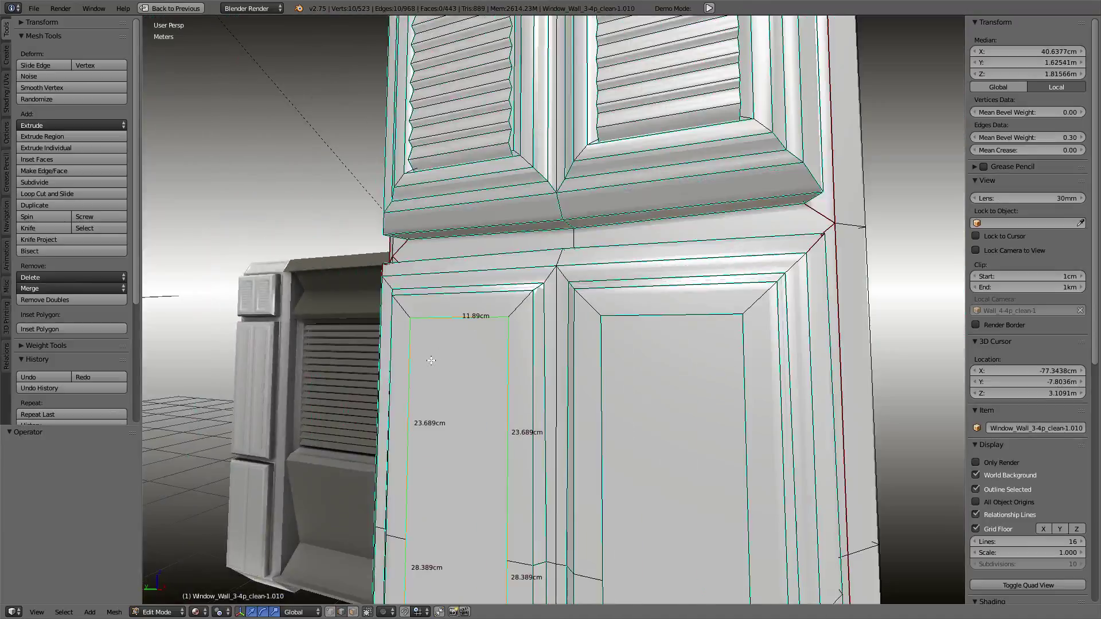
{"action": "scroll", "coordinate": [516, 332], "scroll_direction": "down", "scroll_amount": 3}
{"action": "scroll", "coordinate": [500, 387], "scroll_direction": "down", "scroll_amount": 3}
{"action": "scroll", "coordinate": [516, 321], "scroll_direction": "up", "scroll_amount": 3}
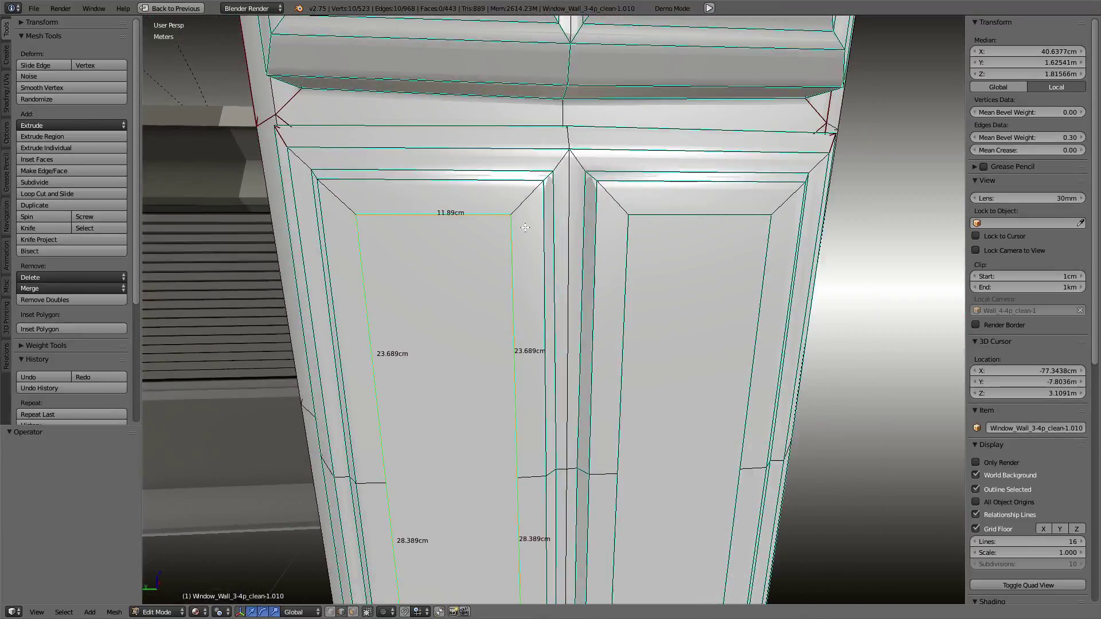
{"action": "scroll", "coordinate": [525, 227], "scroll_direction": "down", "scroll_amount": 2}
{"action": "key", "text": "g"}
{"action": "key", "text": "g"}
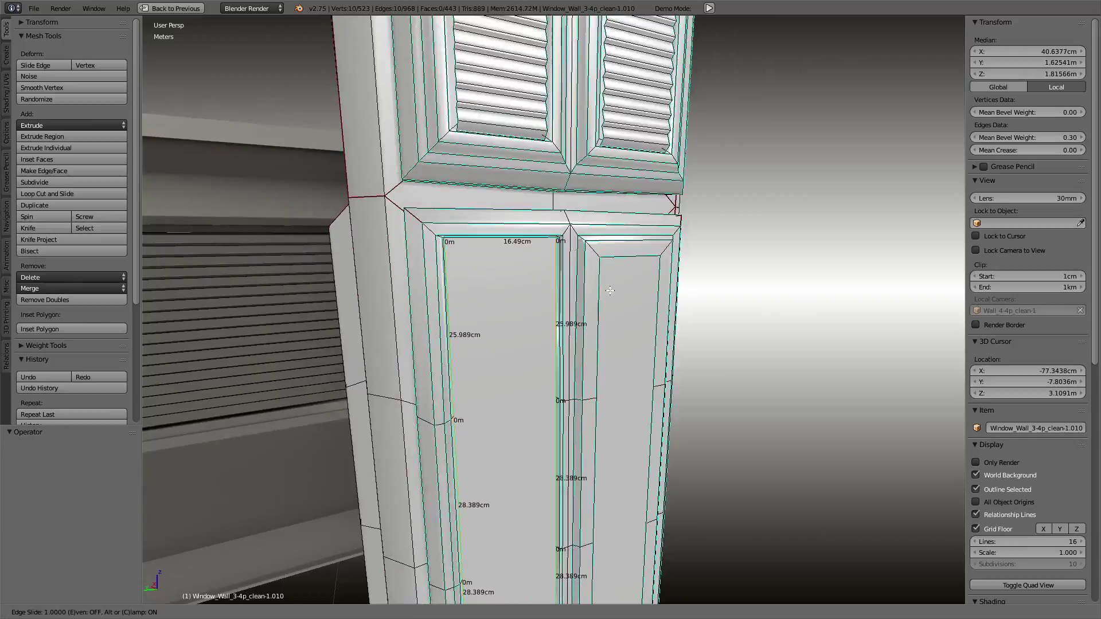
{"action": "right_click", "coordinate": [591, 291]}
{"action": "middle_click_drag", "start_coordinate": [631, 292], "coordinate": [604, 295]}
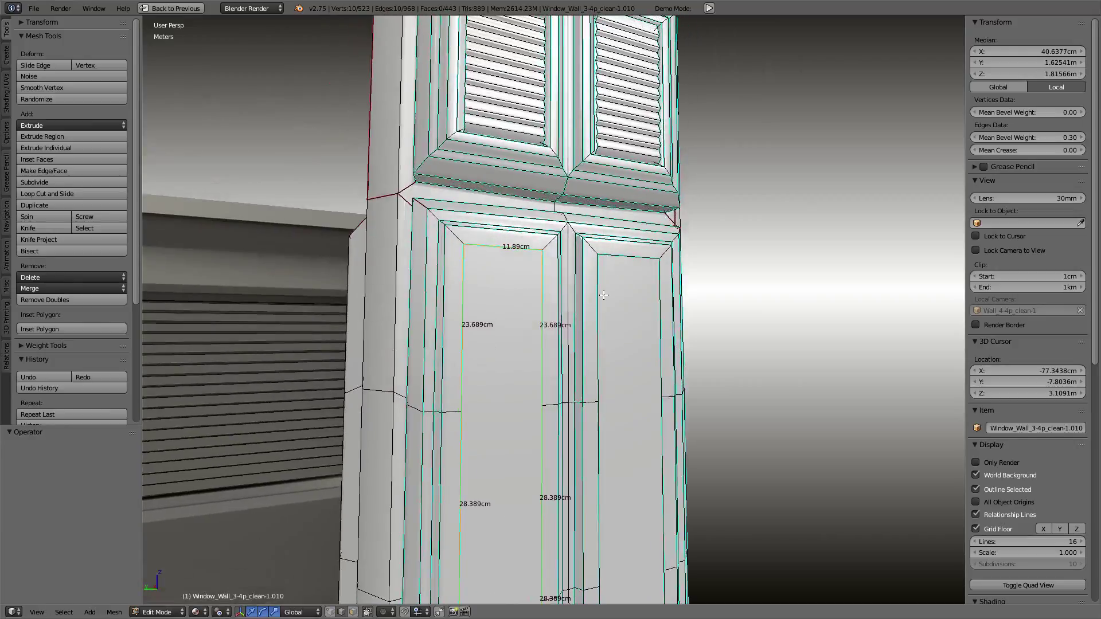
- Grid-fill the left and right door panels
{"action": "key", "text": "ctrl+f"}
{"action": "left_click", "coordinate": [599, 288]}
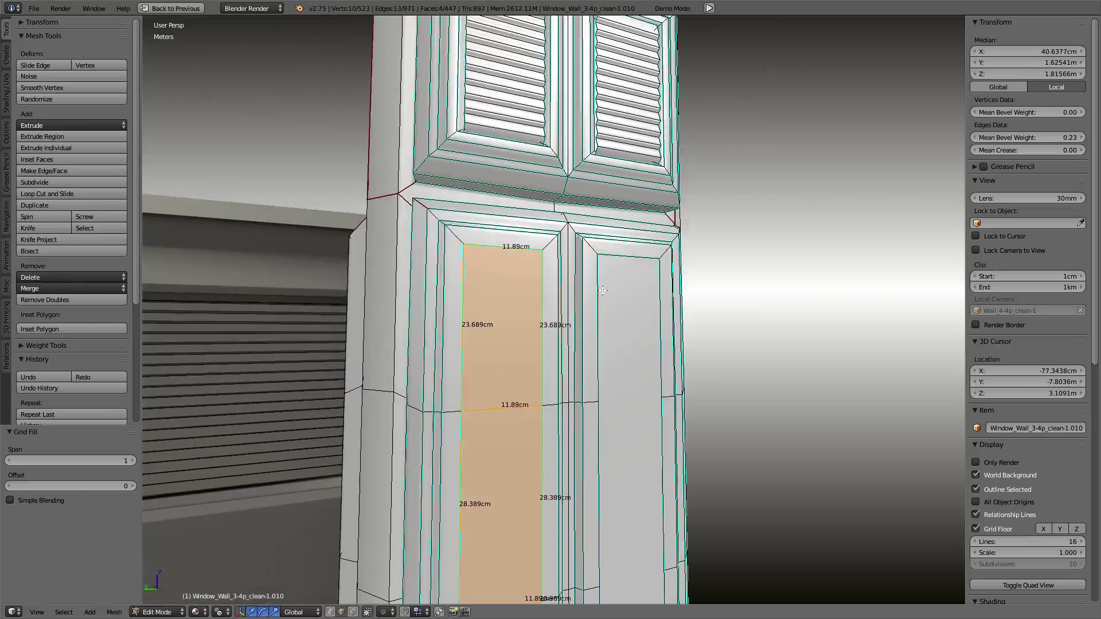
{"action": "right_click", "coordinate": [598, 289], "text": "alt"}
{"action": "key", "text": "ctrl+f"}
{"action": "left_click", "coordinate": [598, 287]}
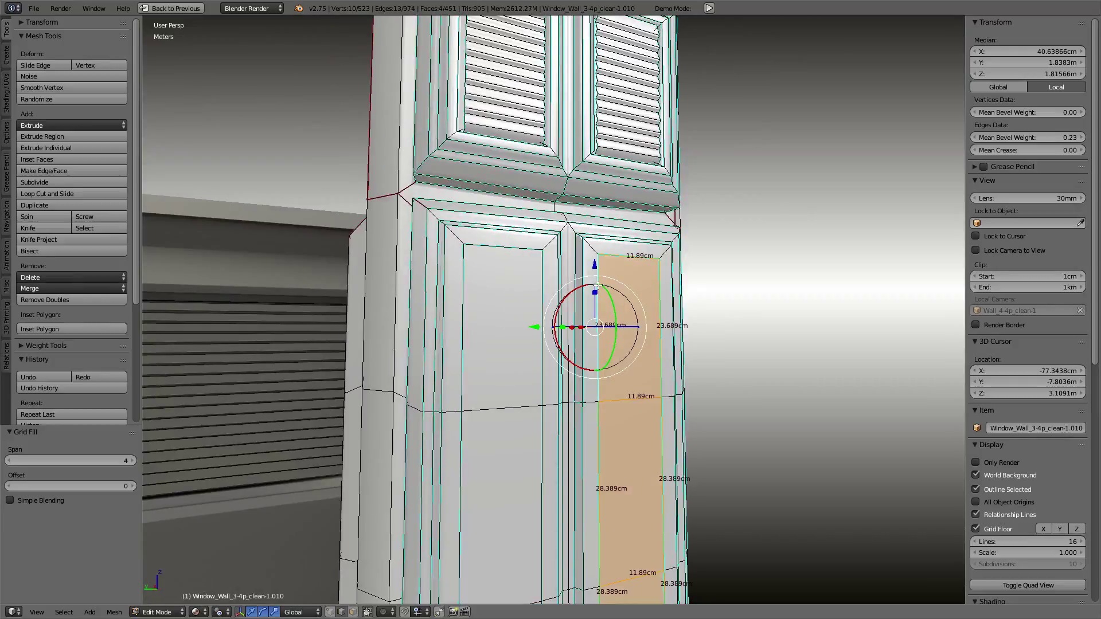
{"action": "right_click", "coordinate": [544, 277], "text": "alt"}
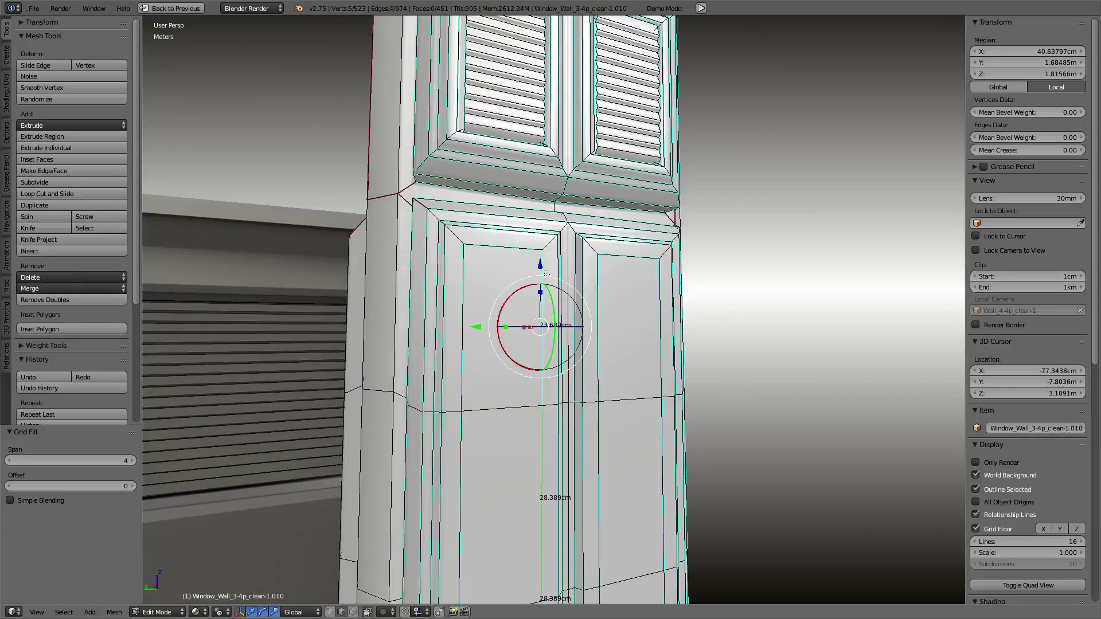
{"action": "key", "text": "ctrl+z"}
- Select the filled panel's boundary loop and slide it out to the panel frame
{"action": "key", "text": "ctrl+e"}
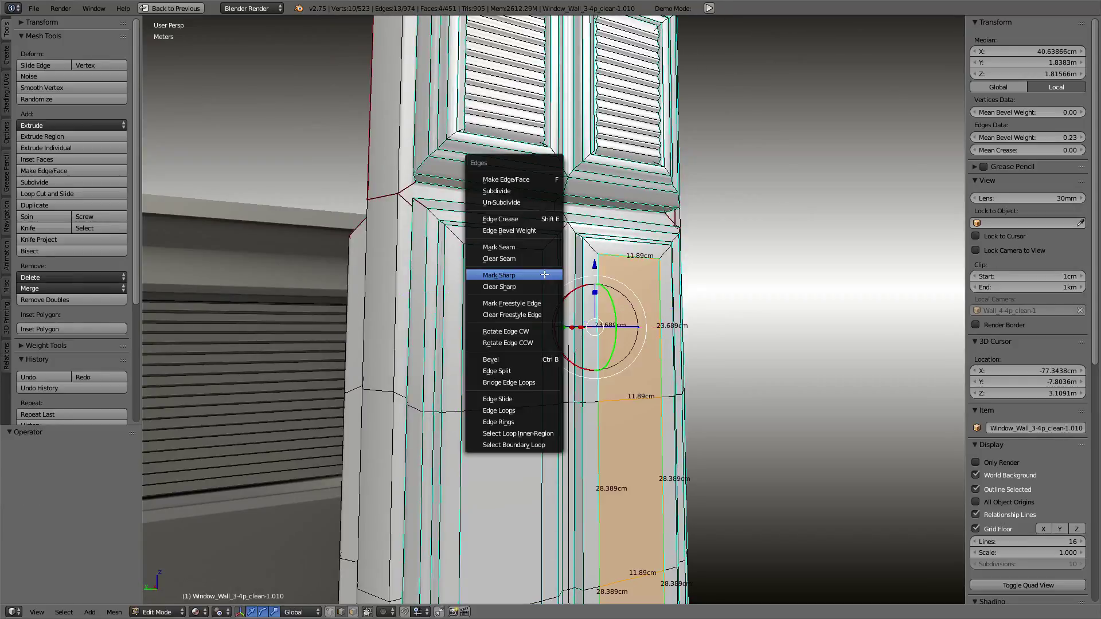
{"action": "left_click", "coordinate": [513, 445]}
{"action": "middle_click_drag", "start_coordinate": [513, 445], "coordinate": [513, 291]}
{"action": "scroll", "coordinate": [513, 291], "scroll_direction": "up", "scroll_amount": 2}
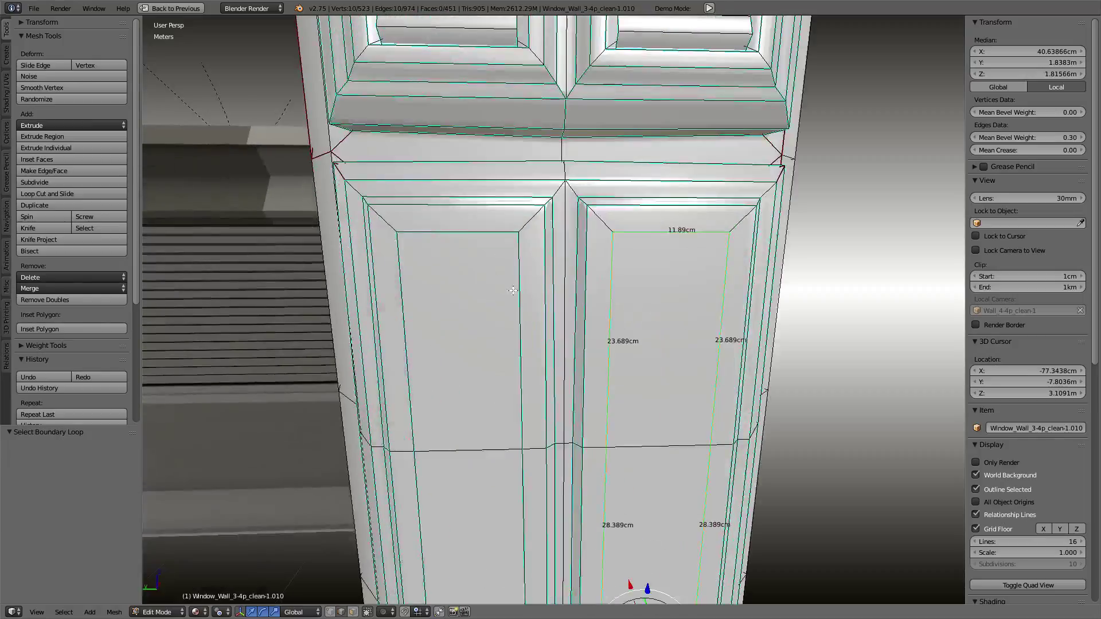
{"action": "key", "text": "g"}
{"action": "key", "text": "g"}
{"action": "left_click", "coordinate": [569, 518]}
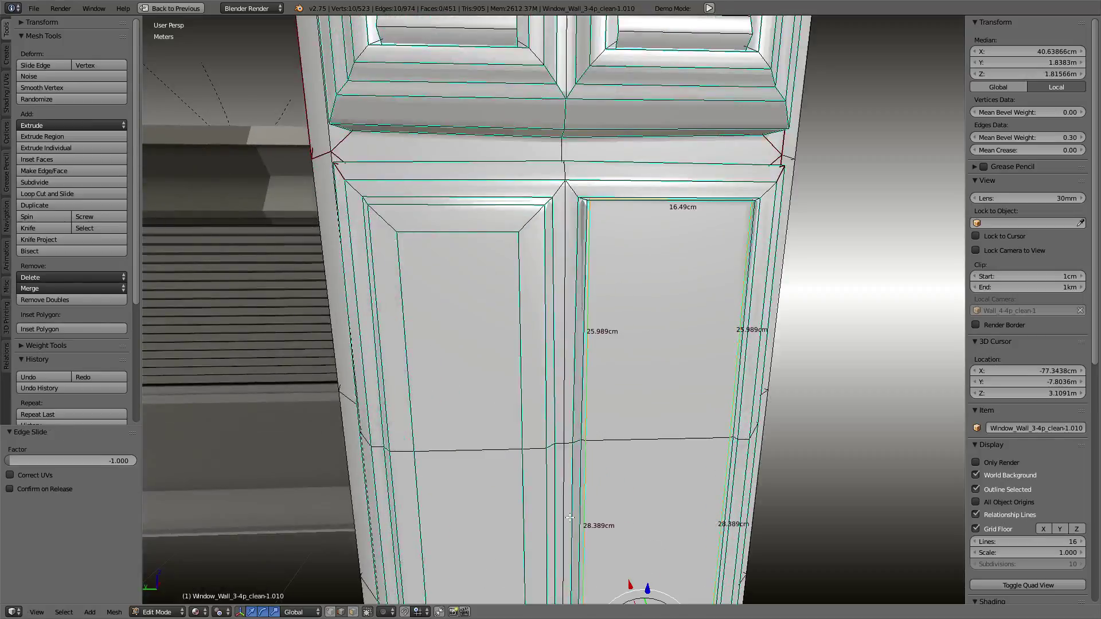
- Merge duplicate vertices across the whole pillar mesh and inspect it in object mode
{"action": "key", "text": "a"}
{"action": "key", "text": "w"}
{"action": "left_click", "coordinate": [697, 358]}
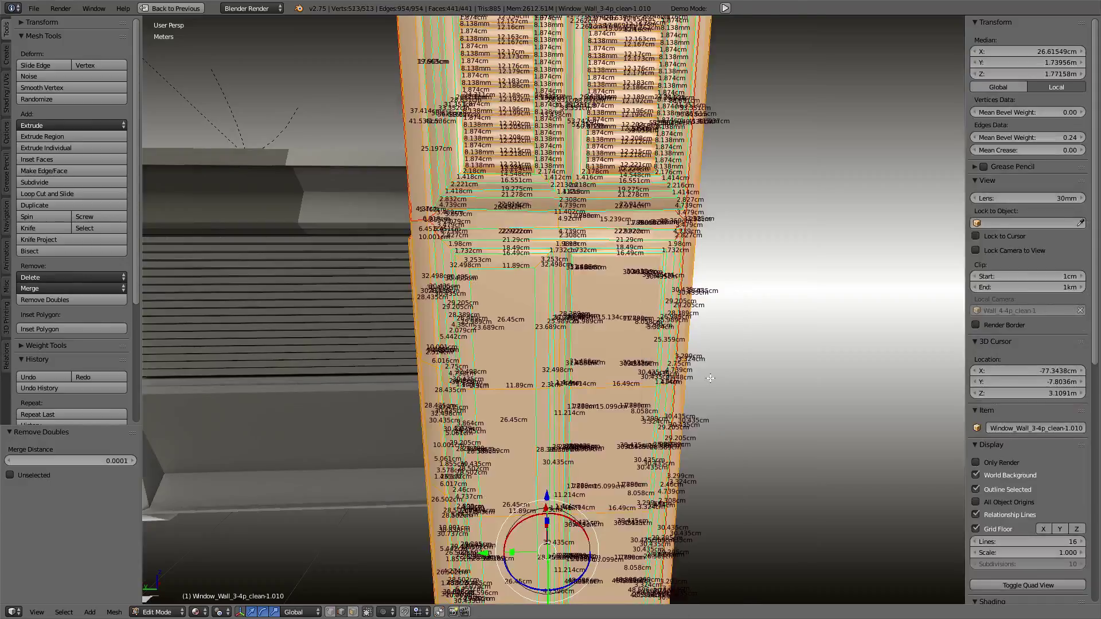
{"action": "key", "text": "Tab"}
{"action": "mouse_move", "coordinate": [697, 359]}
{"action": "middle_mouse_down"}
{"action": "mouse_move", "coordinate": [574, 312]}
{"action": "mouse_move", "coordinate": [525, 329]}
{"action": "middle_mouse_up"}
{"action": "key", "text": "Tab"}
- Select the long vertical edges of the door panel
{"action": "right_click", "coordinate": [614, 220]}
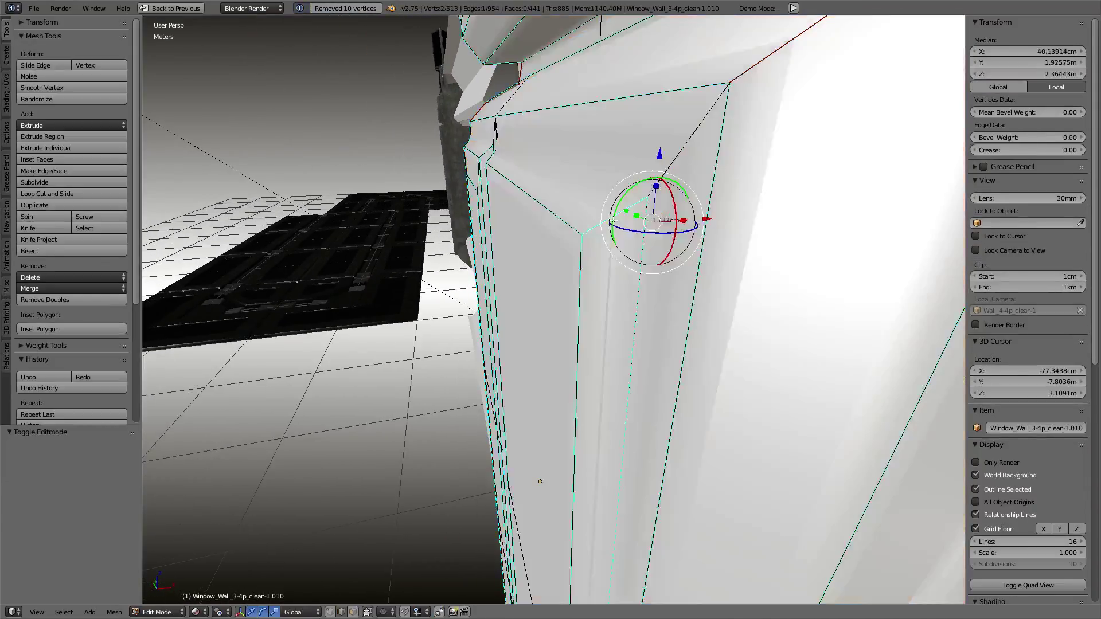
{"action": "right_click", "coordinate": [649, 232]}
{"action": "key", "text": "Tab"}
{"action": "mouse_move", "coordinate": [540, 263]}
{"action": "middle_mouse_down"}
{"action": "mouse_move", "coordinate": [521, 277]}
{"action": "mouse_move", "coordinate": [597, 274]}
{"action": "middle_mouse_up"}
{"action": "key", "text": "Tab"}
{"action": "right_click", "coordinate": [515, 258]}
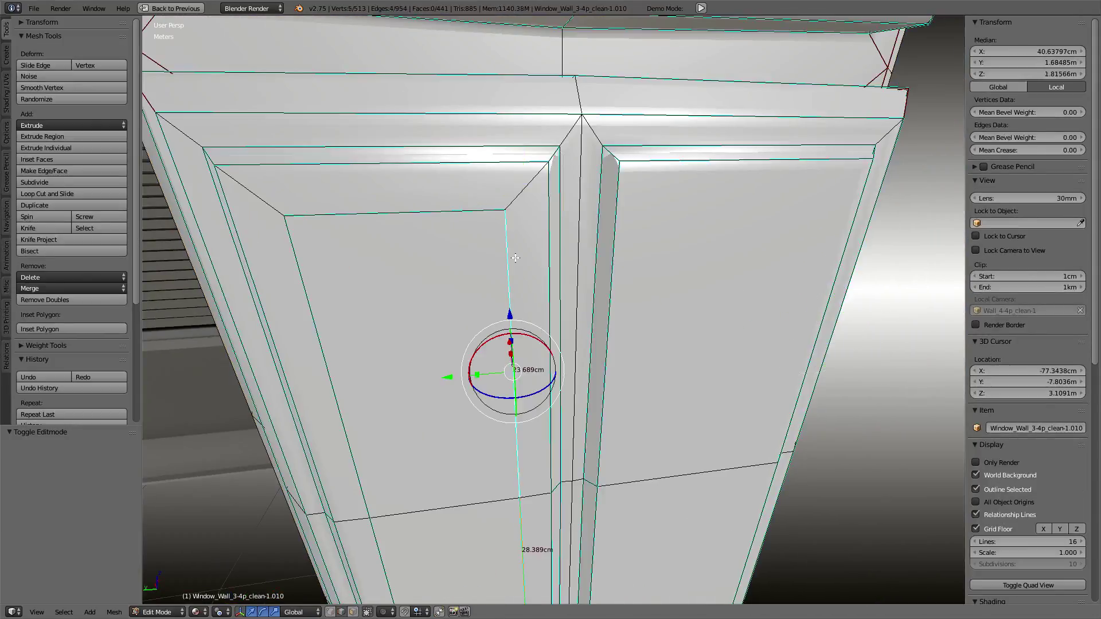
{"action": "scroll", "coordinate": [359, 576], "scroll_direction": "down", "scroll_amount": 3}
{"action": "scroll", "coordinate": [359, 576], "scroll_direction": "down", "scroll_amount": 2}
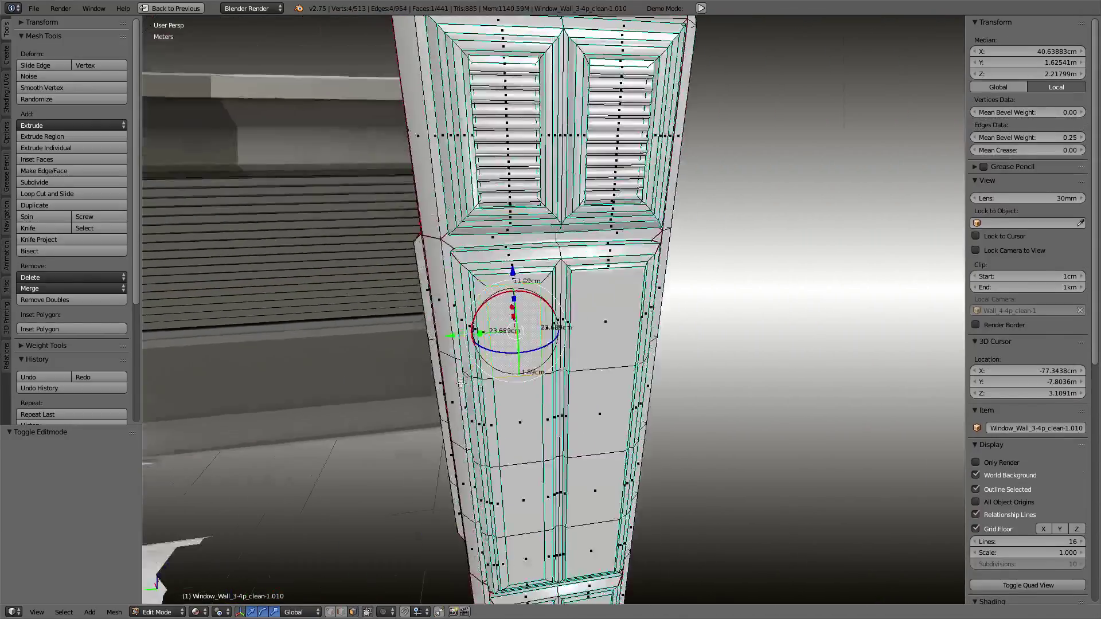
{"action": "middle_click_drag", "start_coordinate": [359, 576], "coordinate": [586, 148]}
- Convert the panel face strip to its boundary loop, then merge the mesh's 10 duplicate vertices
{"action": "right_click", "coordinate": [586, 148], "text": "shift"}
{"action": "right_click", "coordinate": [520, 432], "text": "shift"}
{"action": "middle_click_drag", "start_coordinate": [519, 432], "coordinate": [695, 294]}
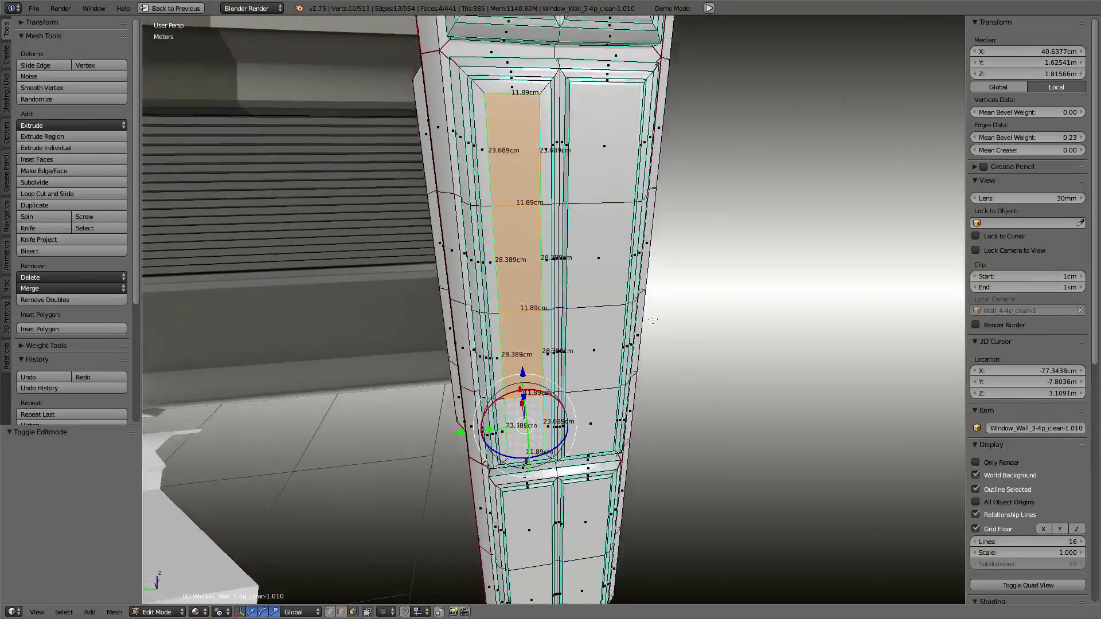
{"action": "key", "text": "ctrl+e"}
{"action": "left_click", "coordinate": [695, 296]}
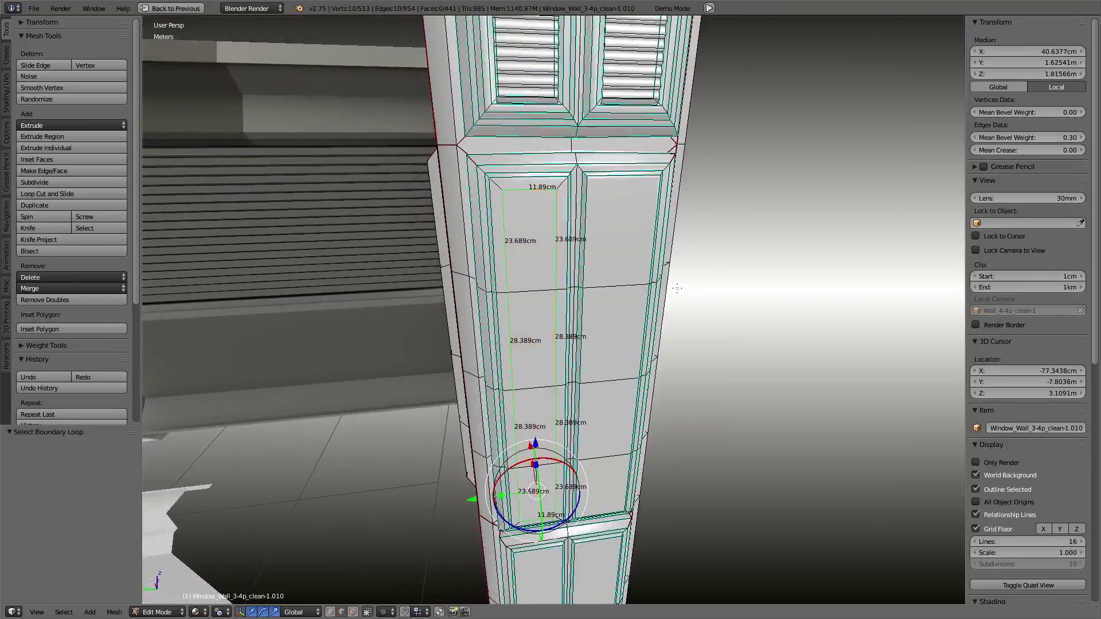
{"action": "key", "text": "a"}
{"action": "key", "text": "a"}
{"action": "key", "text": "w"}
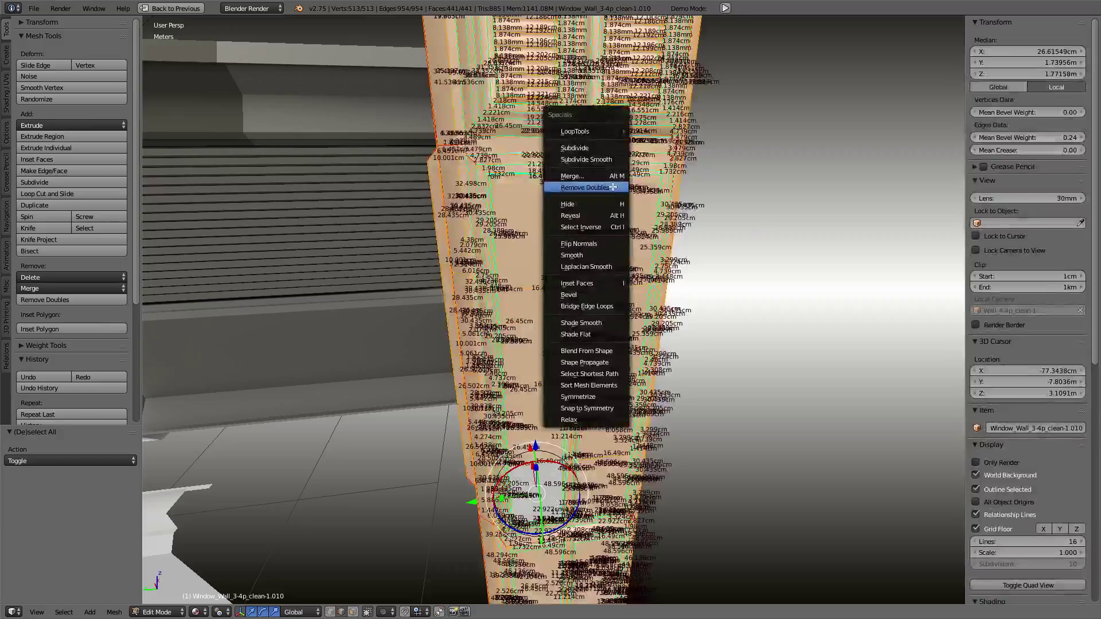
{"action": "left_click", "coordinate": [612, 187]}
{"action": "key", "text": "Tab"}
- Look up at the pillar from below and enter Edit Mode on its mesh
{"action": "middle_click_drag", "start_coordinate": [614, 188], "coordinate": [642, 286]}
{"action": "scroll", "coordinate": [604, 304], "scroll_direction": "up", "scroll_amount": 3}
{"action": "scroll", "coordinate": [608, 305], "scroll_direction": "up", "scroll_amount": 3}
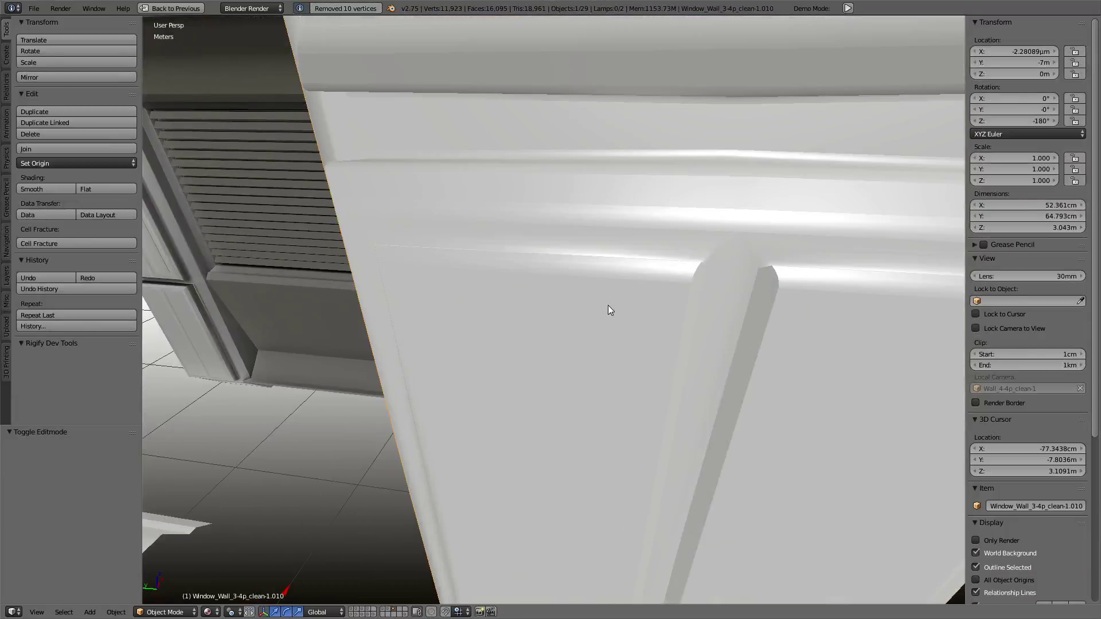
{"action": "scroll", "coordinate": [608, 305], "scroll_direction": "down", "scroll_amount": 5}
{"action": "scroll", "coordinate": [646, 329], "scroll_direction": "down", "scroll_amount": 5}
{"action": "mouse_move", "coordinate": [646, 329]}
{"action": "middle_mouse_down"}
{"action": "mouse_move", "coordinate": [641, 238]}
{"action": "mouse_move", "coordinate": [612, 286]}
{"action": "middle_mouse_up"}
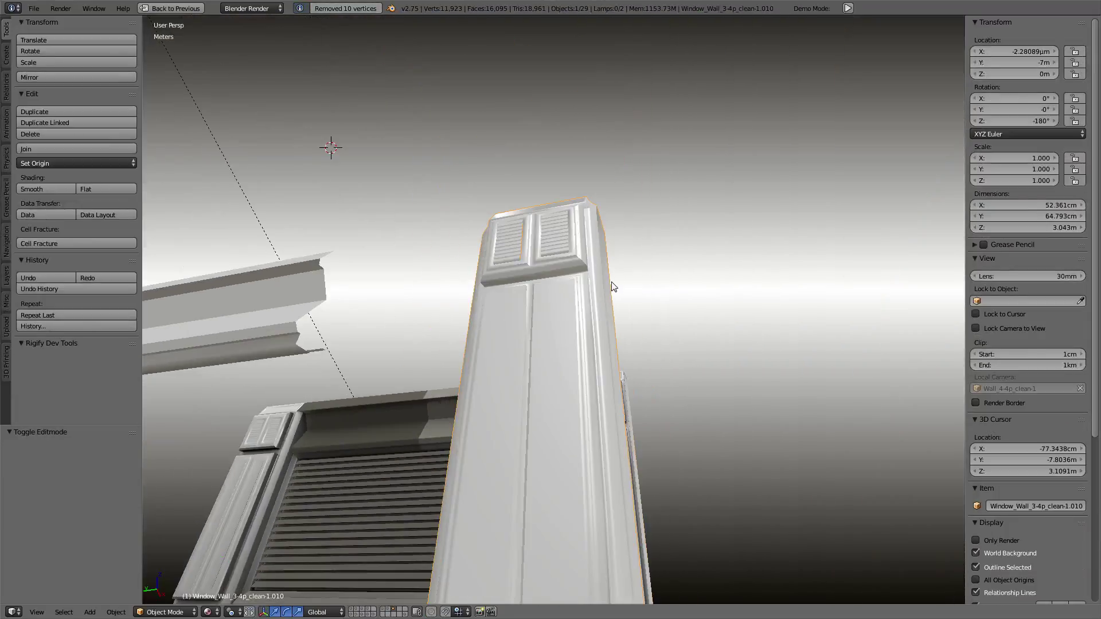
{"action": "scroll", "coordinate": [613, 286], "scroll_direction": "up", "scroll_amount": 3}
{"action": "key", "text": "Tab"}
{"action": "scroll", "coordinate": [609, 369], "scroll_direction": "up", "scroll_amount": 2}
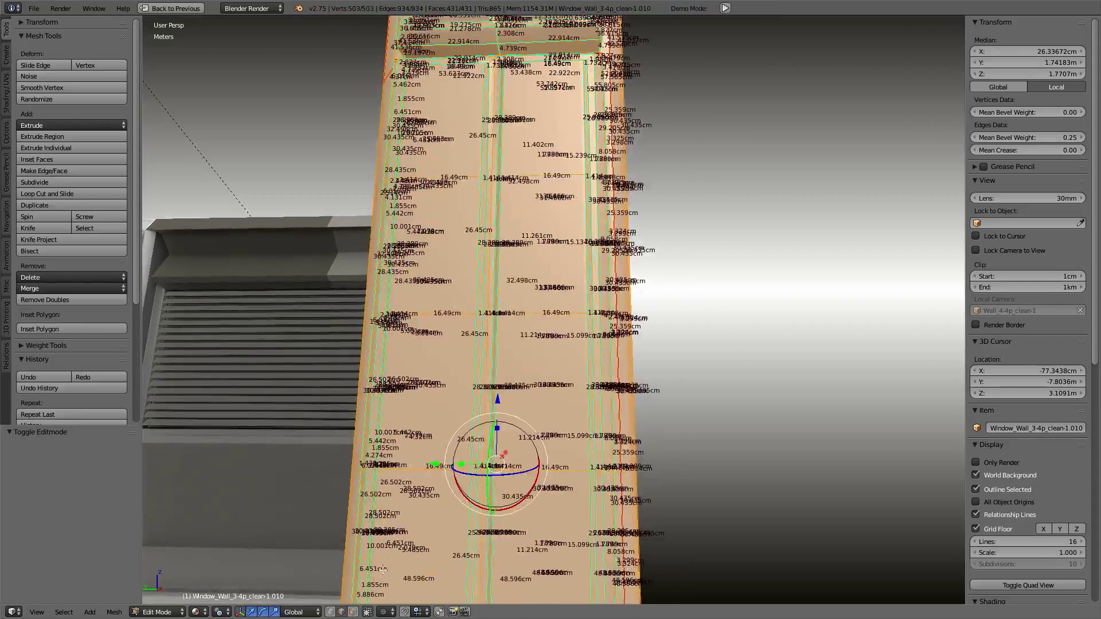
- Clear the selection and select the upper door-panel faces in both columns
{"action": "key", "text": "a"}
{"action": "right_click", "coordinate": [536, 379]}
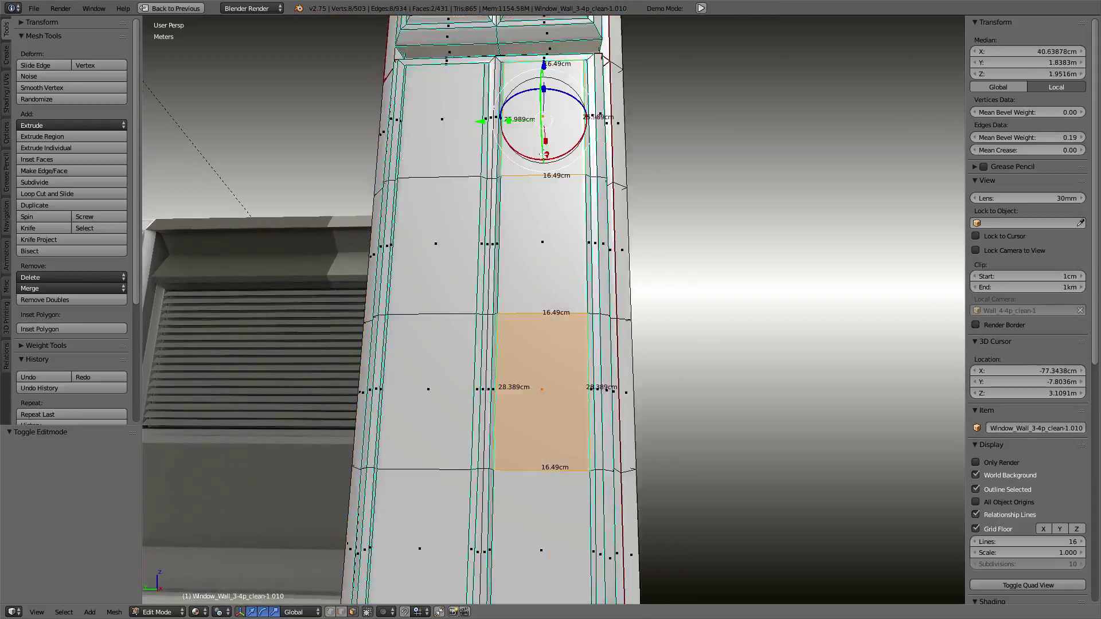
{"action": "right_click", "coordinate": [536, 152], "text": "shift"}
{"action": "scroll", "coordinate": [564, 361], "scroll_direction": "up", "scroll_amount": 2}
{"action": "right_click", "coordinate": [564, 360], "text": "shift"}
{"action": "right_click", "coordinate": [430, 344], "text": "shift"}
{"action": "right_click", "coordinate": [439, 195], "text": "shift"}
{"action": "right_click", "coordinate": [442, 63], "text": "shift"}
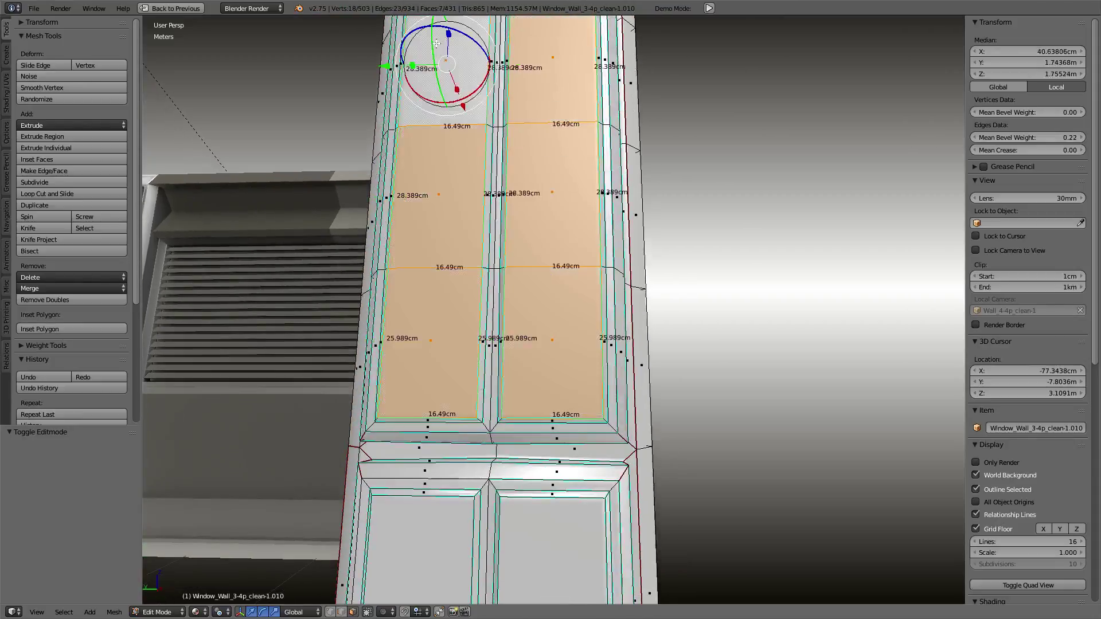
- Add the four lower door-panel faces to the selection
{"action": "middle_click_drag", "start_coordinate": [441, 63], "coordinate": [453, 172], "text": "shift"}
{"action": "scroll", "coordinate": [542, 201], "scroll_direction": "up", "scroll_amount": 2}
{"action": "middle_click_drag", "start_coordinate": [542, 202], "coordinate": [575, 280], "text": "shift"}
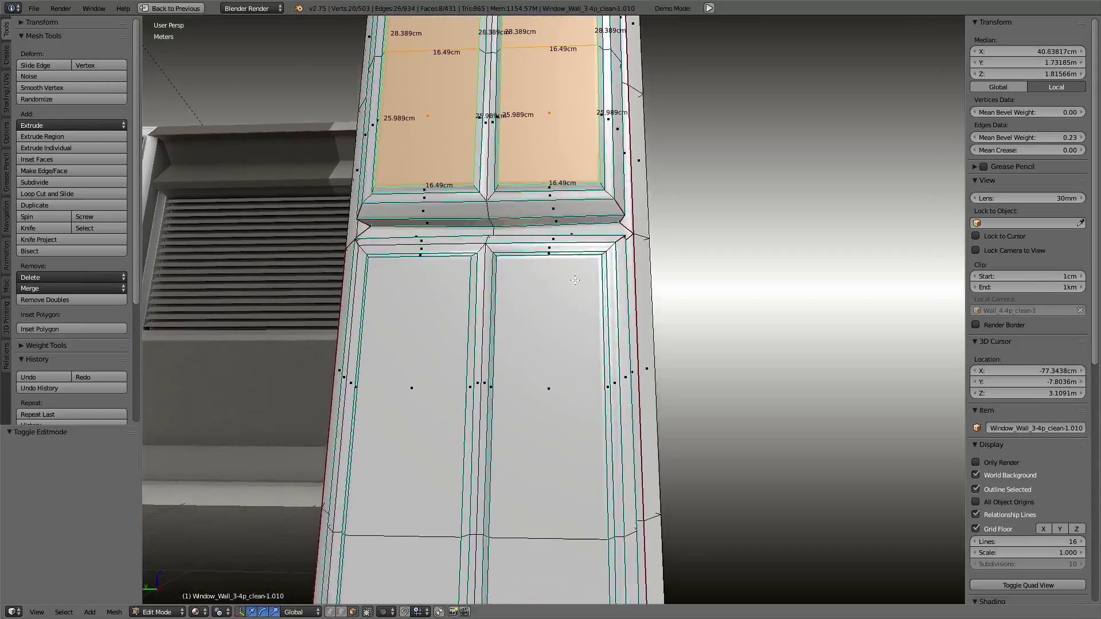
{"action": "middle_click_drag", "start_coordinate": [567, 320], "coordinate": [568, 149], "text": "shift"}
{"action": "right_click", "coordinate": [553, 223], "text": "shift"}
{"action": "right_click", "coordinate": [547, 507], "text": "shift"}
{"action": "right_click", "coordinate": [395, 507], "text": "shift"}
{"action": "right_click", "coordinate": [424, 172], "text": "shift"}
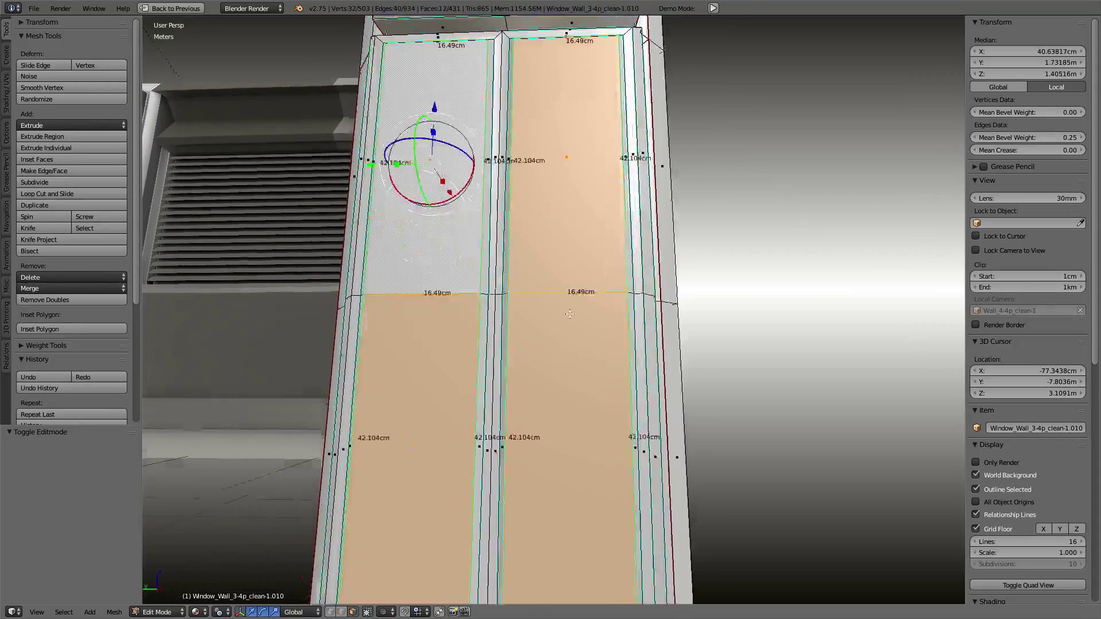
{"action": "mouse_move", "coordinate": [580, 327]}
{"action": "middle_mouse_down", "text": "shift"}
{"action": "mouse_move", "coordinate": [581, 533]}
{"action": "mouse_move", "coordinate": [575, 366]}
{"action": "middle_mouse_up", "text": "shift"}
- Inset the selected door-panel faces with a thickness of 0.0298
{"action": "key", "text": "ctrl+f"}
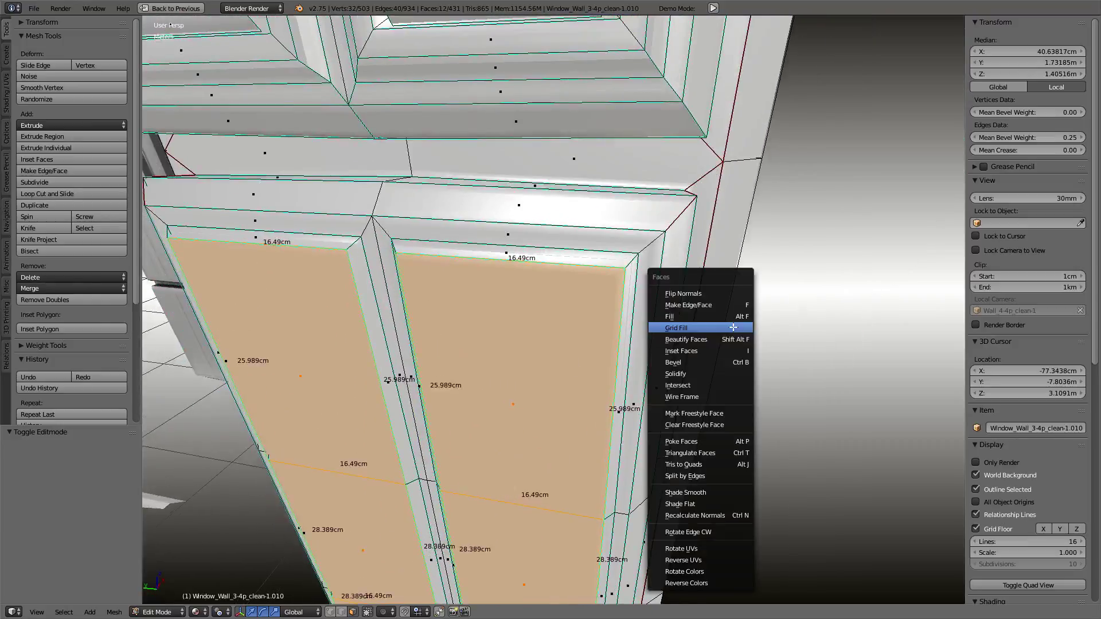
{"action": "left_click", "coordinate": [723, 346]}
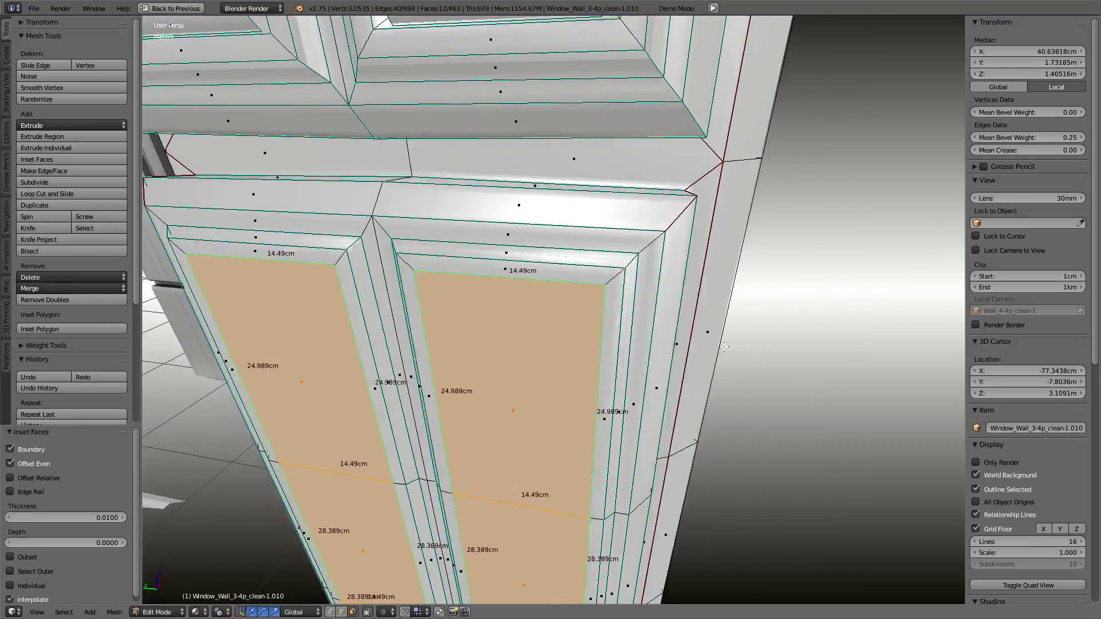
{"action": "left_click_drag", "start_coordinate": [92, 517], "coordinate": [115, 518]}
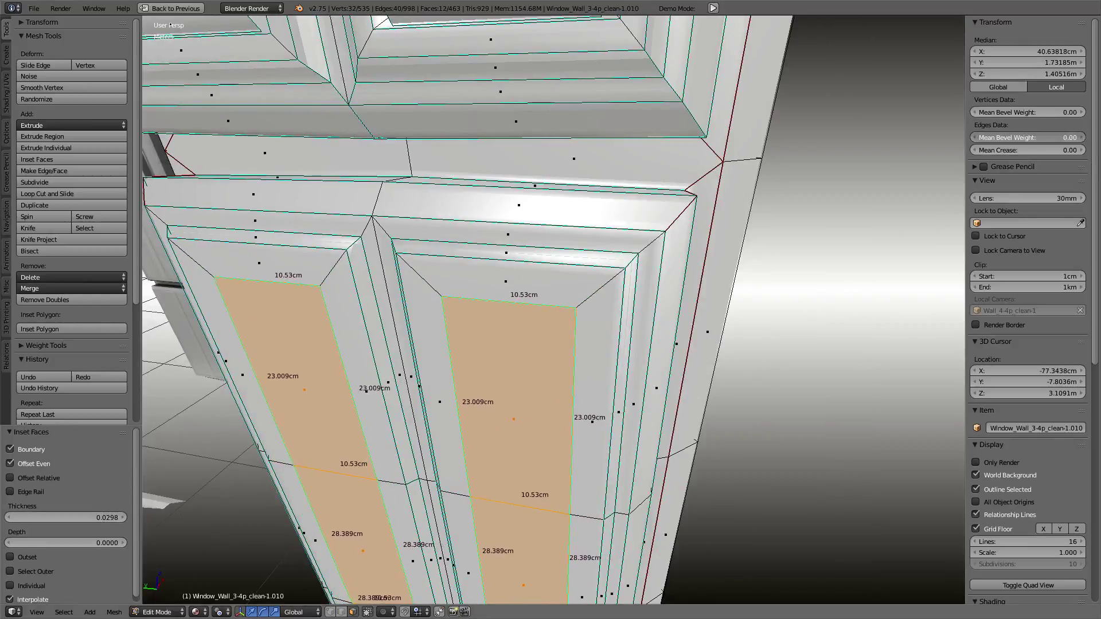
- Select the newly created inset edge loops on the column
{"action": "left_click", "coordinate": [468, 294]}
{"action": "mouse_move", "coordinate": [468, 294]}
{"action": "middle_mouse_down"}
{"action": "mouse_move", "coordinate": [613, 230]}
{"action": "mouse_move", "coordinate": [561, 276]}
{"action": "middle_mouse_up"}
{"action": "left_click", "coordinate": [527, 237], "text": "shift"}
- Subdivide the inset border edges and select the resulting edge loops across the panels
{"action": "left_click", "coordinate": [419, 234], "text": "shift"}
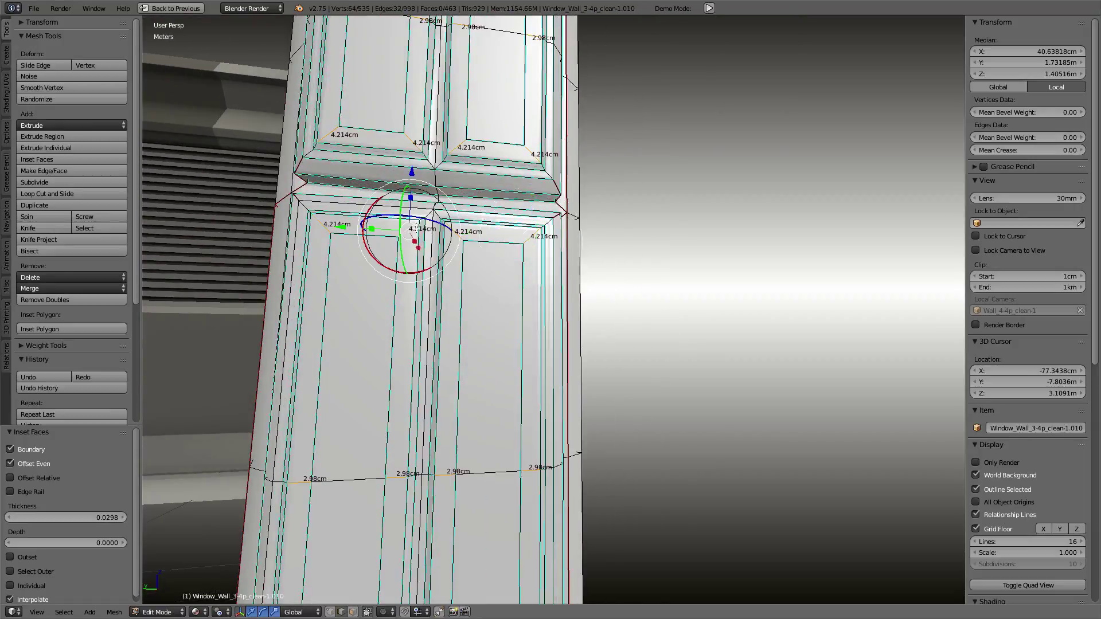
{"action": "key", "text": "w"}
{"action": "left_click", "coordinate": [554, 173]}
{"action": "middle_click_drag", "start_coordinate": [554, 173], "coordinate": [577, 249]}
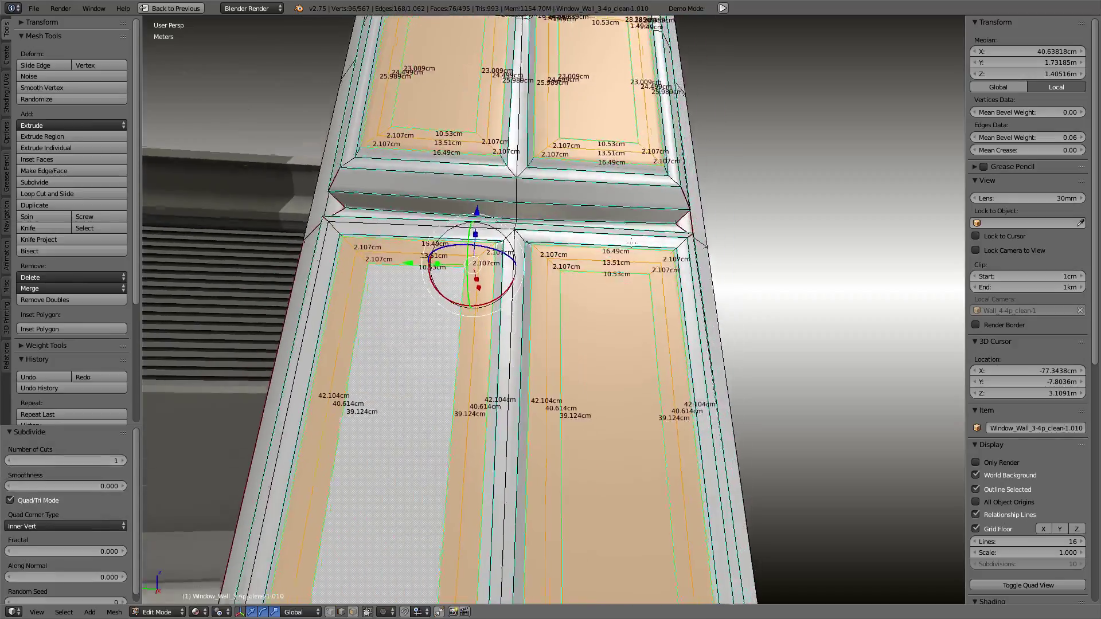
{"action": "left_click", "coordinate": [577, 248], "text": "alt"}
{"action": "left_click", "coordinate": [487, 241], "text": "alt+shift"}
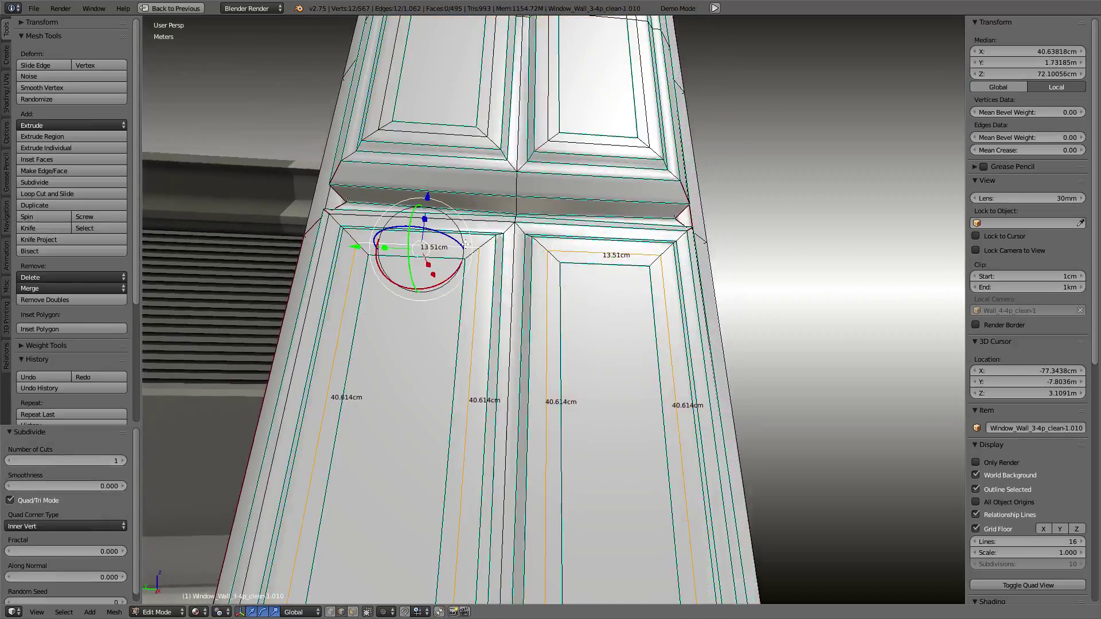
{"action": "scroll", "coordinate": [558, 279], "scroll_direction": "up", "scroll_amount": 5}
{"action": "left_click", "coordinate": [412, 280], "text": "alt+shift"}
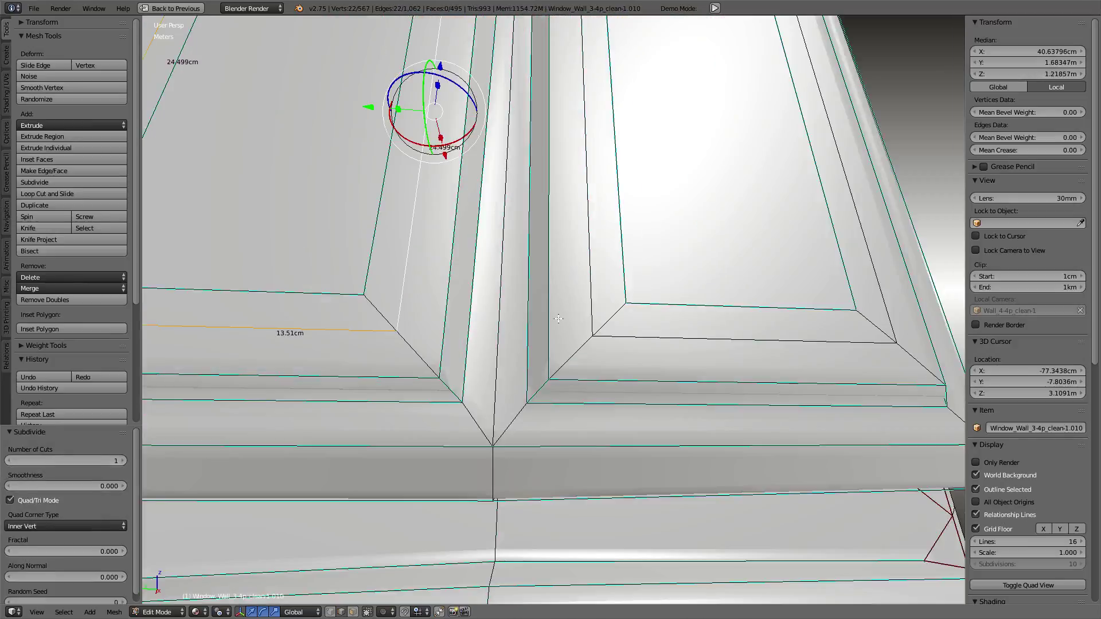
{"action": "left_click", "coordinate": [734, 321], "text": "alt+shift"}
{"action": "scroll", "coordinate": [595, 224], "scroll_direction": "down", "scroll_amount": 6}
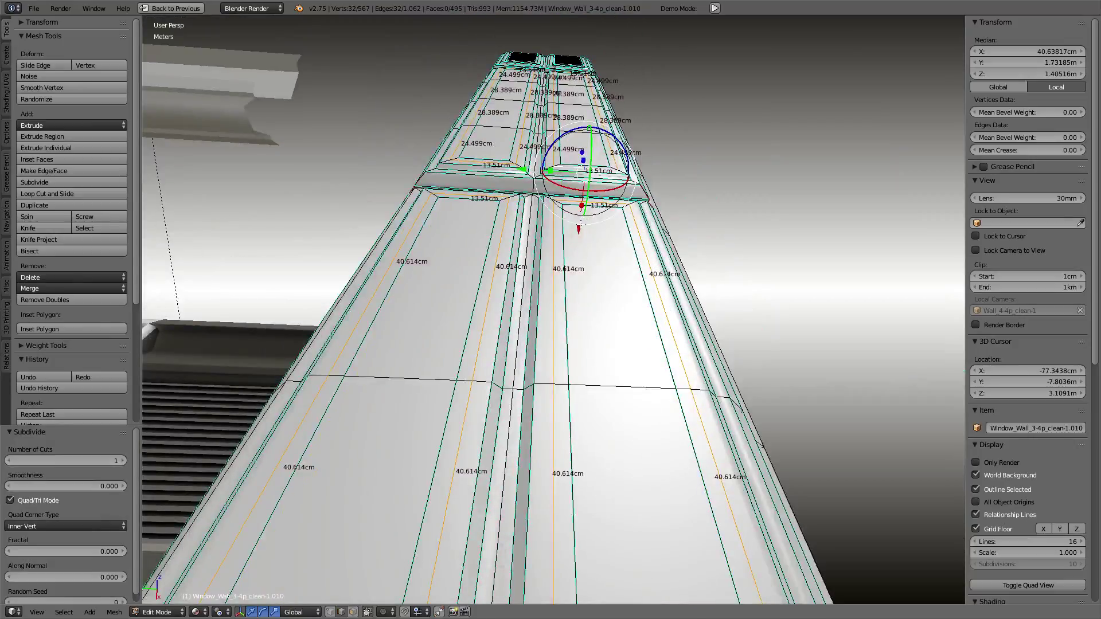
- Shift the selected loops -1.063 cm along X and review the panels in object mode
{"action": "left_click_drag", "start_coordinate": [580, 224], "coordinate": [581, 215]}
{"action": "left_click_drag", "start_coordinate": [603, 152], "coordinate": [622, 111]}
{"action": "left_click_drag", "start_coordinate": [578, 220], "coordinate": [596, 180]}
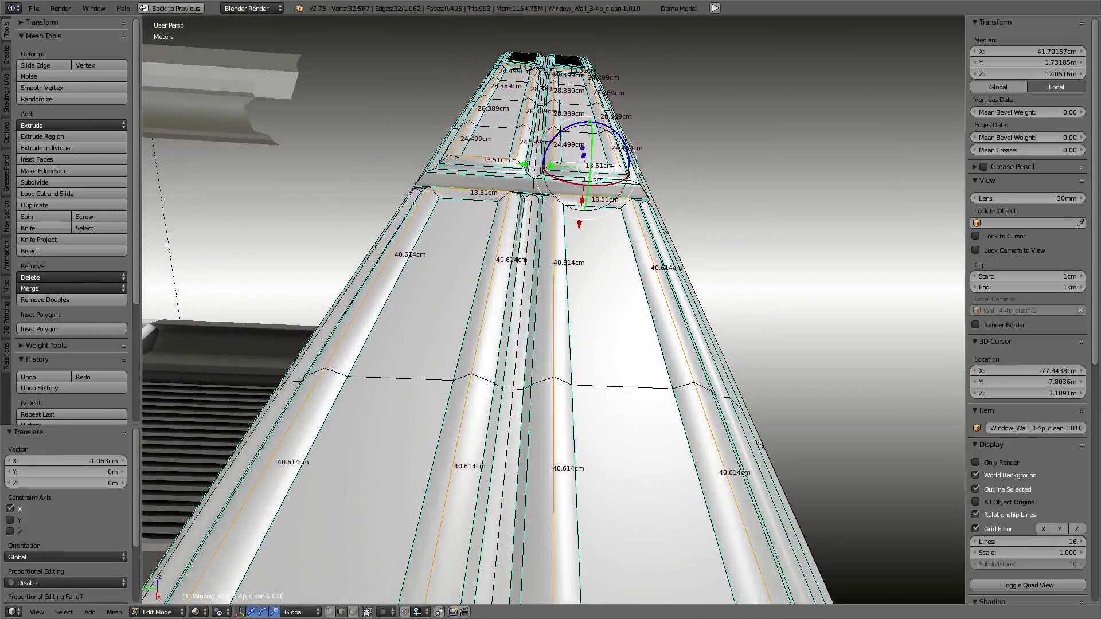
{"action": "key", "text": "Tab"}
{"action": "mouse_move", "coordinate": [597, 190]}
{"action": "middle_mouse_down"}
{"action": "mouse_move", "coordinate": [611, 260]}
{"action": "mouse_move", "coordinate": [618, 212]}
{"action": "middle_mouse_up"}
{"action": "scroll", "coordinate": [610, 252], "scroll_direction": "up", "scroll_amount": 3}
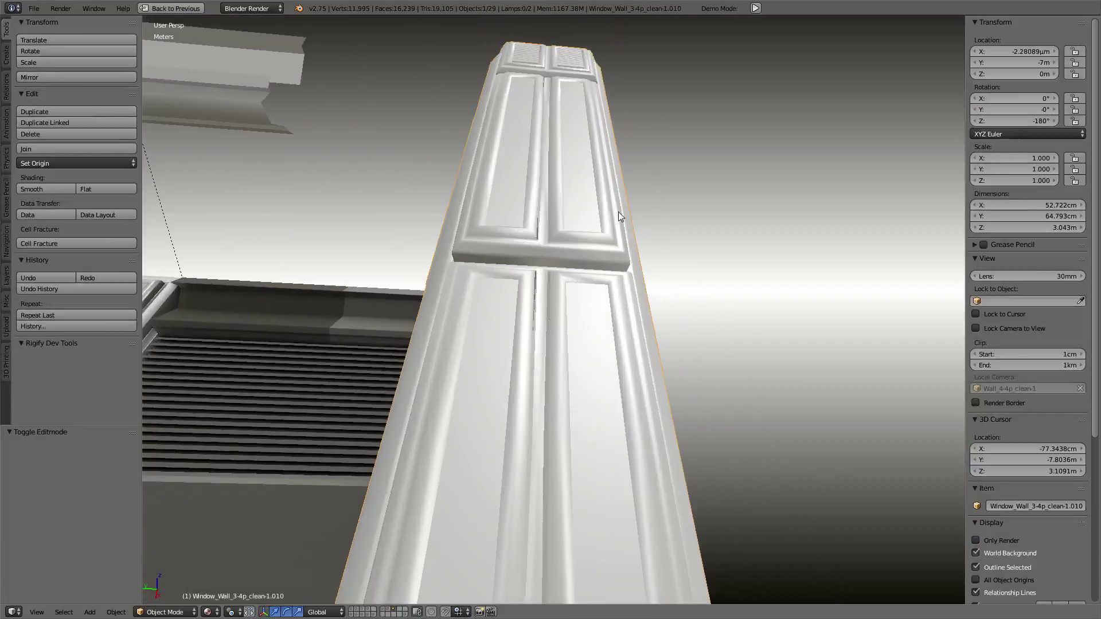
{"action": "key", "text": "Tab"}
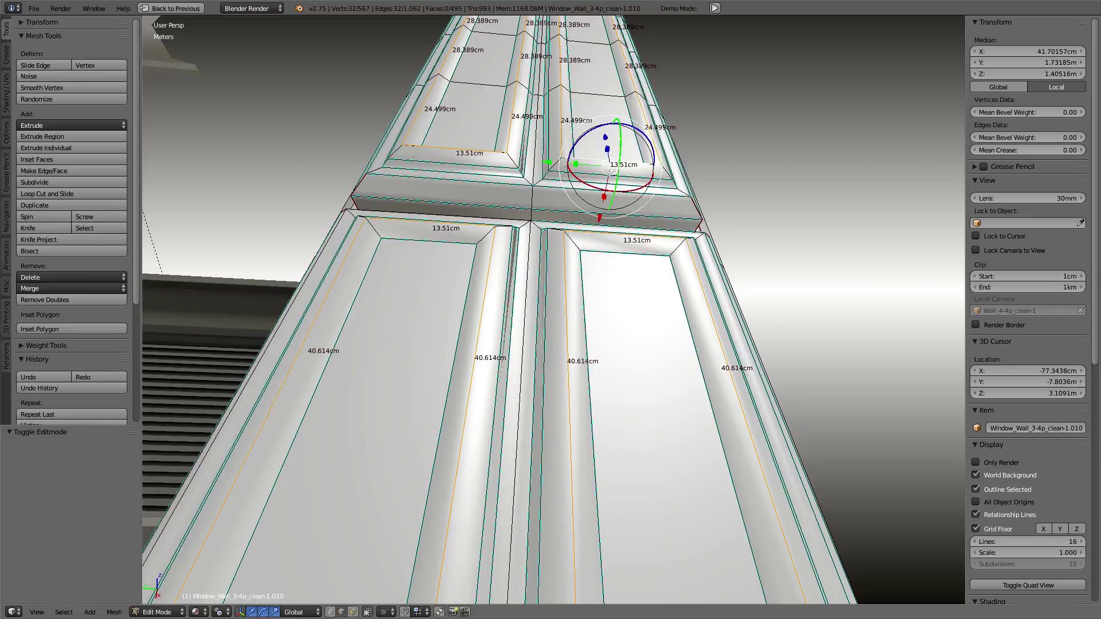
- Slide the door-panel edge loops further, to -2.041 cm along X, and review the pillar
{"action": "left_click_drag", "start_coordinate": [600, 208], "coordinate": [626, 125]}
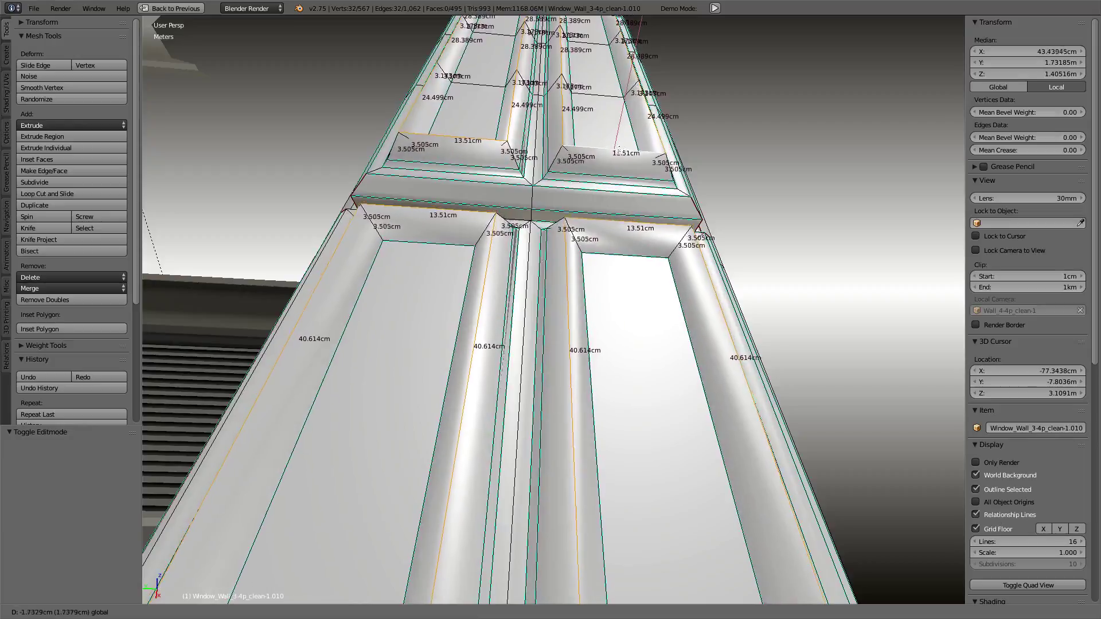
{"action": "left_click_drag", "start_coordinate": [627, 125], "coordinate": [625, 132]}
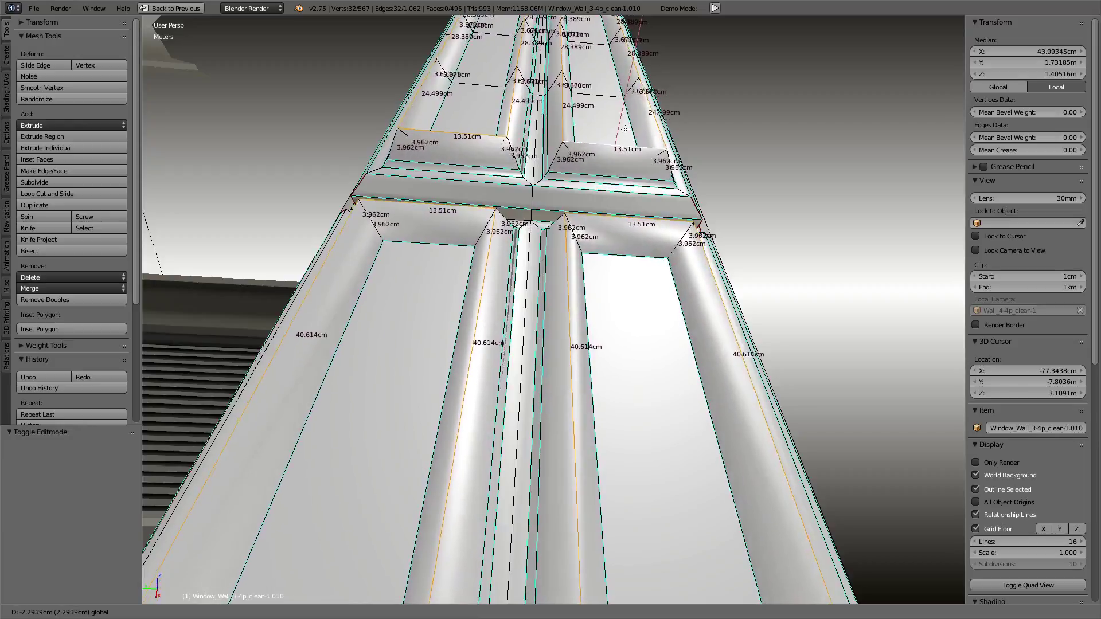
{"action": "mouse_move", "coordinate": [625, 132]}
{"action": "middle_mouse_down"}
{"action": "mouse_move", "coordinate": [623, 159]}
{"action": "mouse_move", "coordinate": [631, 141]}
{"action": "middle_mouse_up"}
{"action": "scroll", "coordinate": [633, 133], "scroll_direction": "up", "scroll_amount": 5}
{"action": "scroll", "coordinate": [633, 133], "scroll_direction": "up", "scroll_amount": 2}
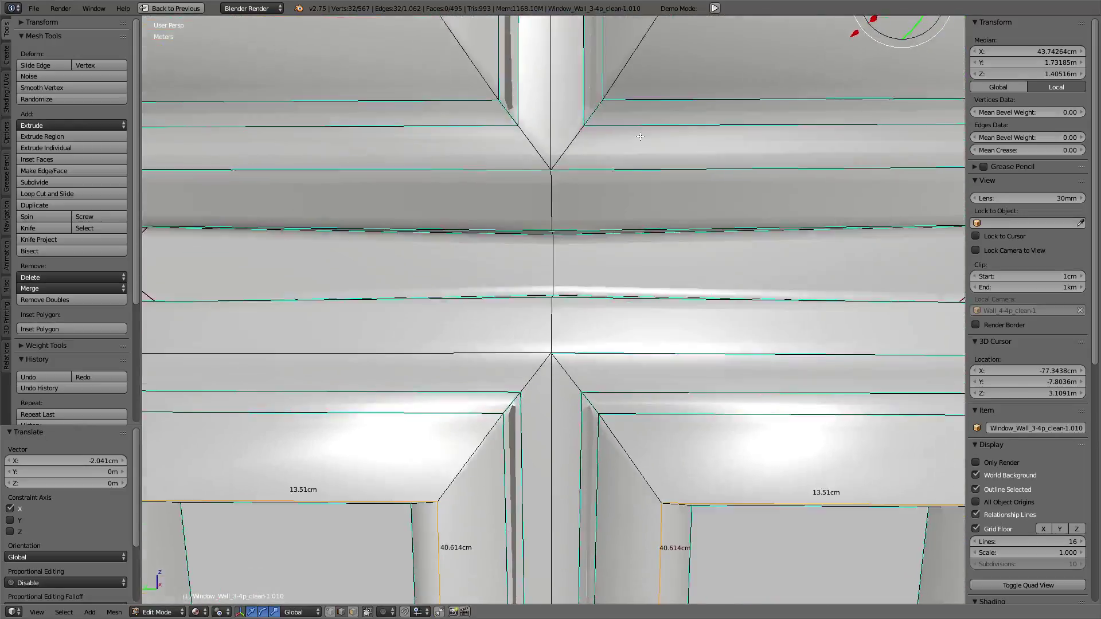
{"action": "scroll", "coordinate": [634, 133], "scroll_direction": "down", "scroll_amount": 5}
{"action": "key", "text": "Tab"}
{"action": "scroll", "coordinate": [563, 246], "scroll_direction": "down", "scroll_amount": 3}
{"action": "mouse_move", "coordinate": [563, 247]}
{"action": "middle_mouse_down"}
{"action": "mouse_move", "coordinate": [648, 201]}
{"action": "mouse_move", "coordinate": [619, 245]}
{"action": "middle_mouse_up"}
- Give the selected panel edges a bevel weight of 0.63 and return to object mode
{"action": "key", "text": "Tab"}
{"action": "scroll", "coordinate": [618, 245], "scroll_direction": "up", "scroll_amount": 3}
{"action": "scroll", "coordinate": [618, 245], "scroll_direction": "up", "scroll_amount": 1}
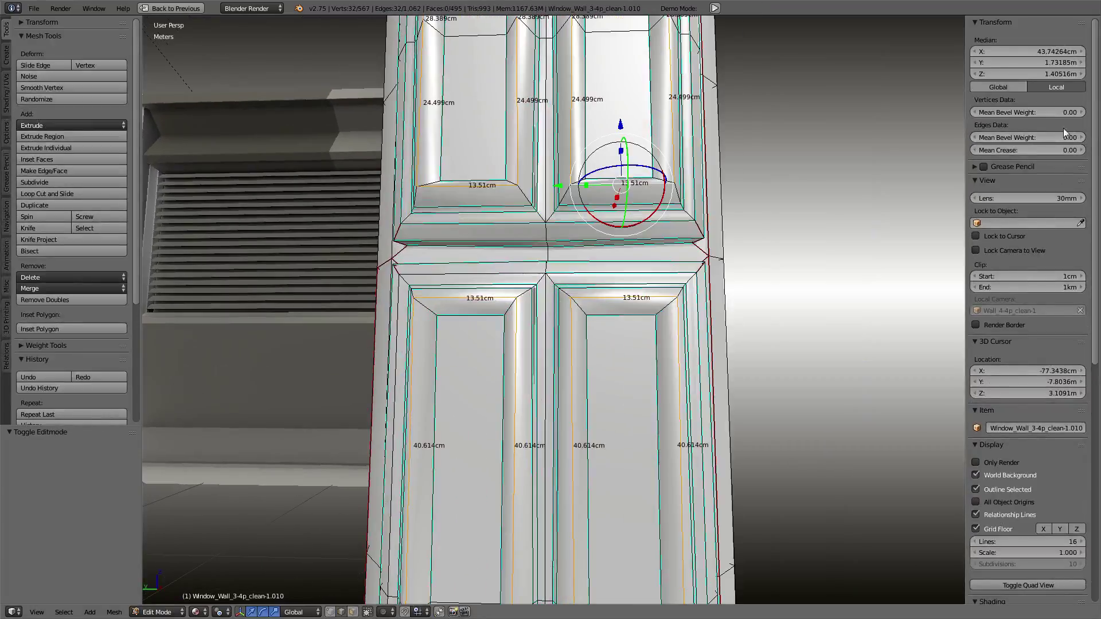
{"action": "mouse_move", "coordinate": [1017, 139]}
{"action": "left_mouse_down"}
{"action": "mouse_move", "coordinate": [1003, 139]}
{"action": "mouse_move", "coordinate": [1056, 138]}
{"action": "left_mouse_up"}
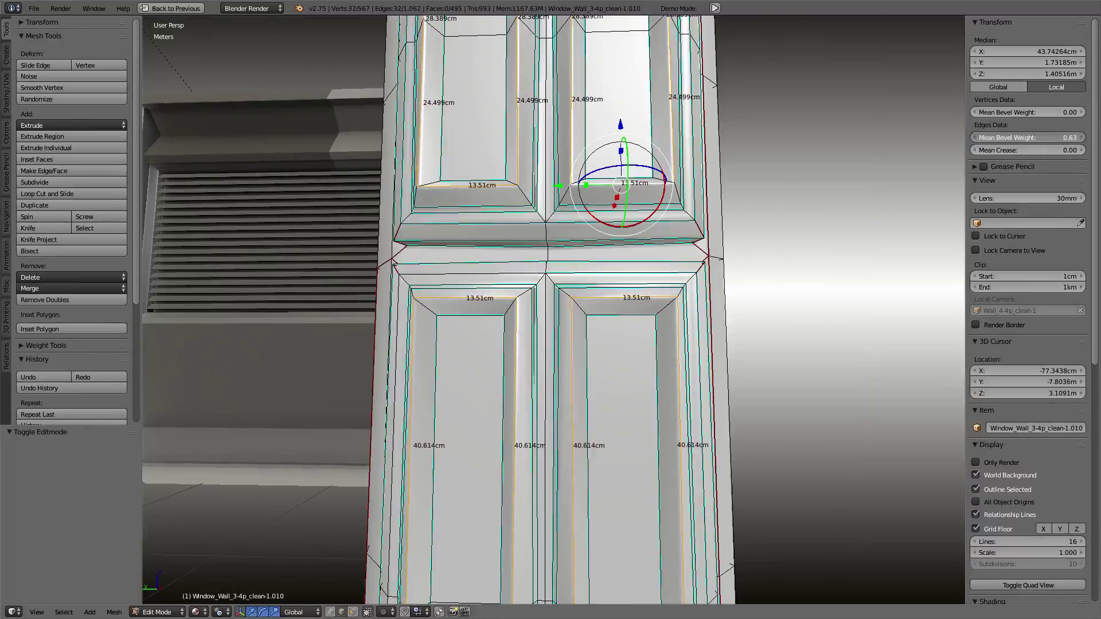
{"action": "key", "text": "Tab"}
{"action": "scroll", "coordinate": [615, 187], "scroll_direction": "down", "scroll_amount": 3}
- Cancel the pillar move, restore the split layout and re-bake the tangent normal map
{"action": "key", "text": "g"}
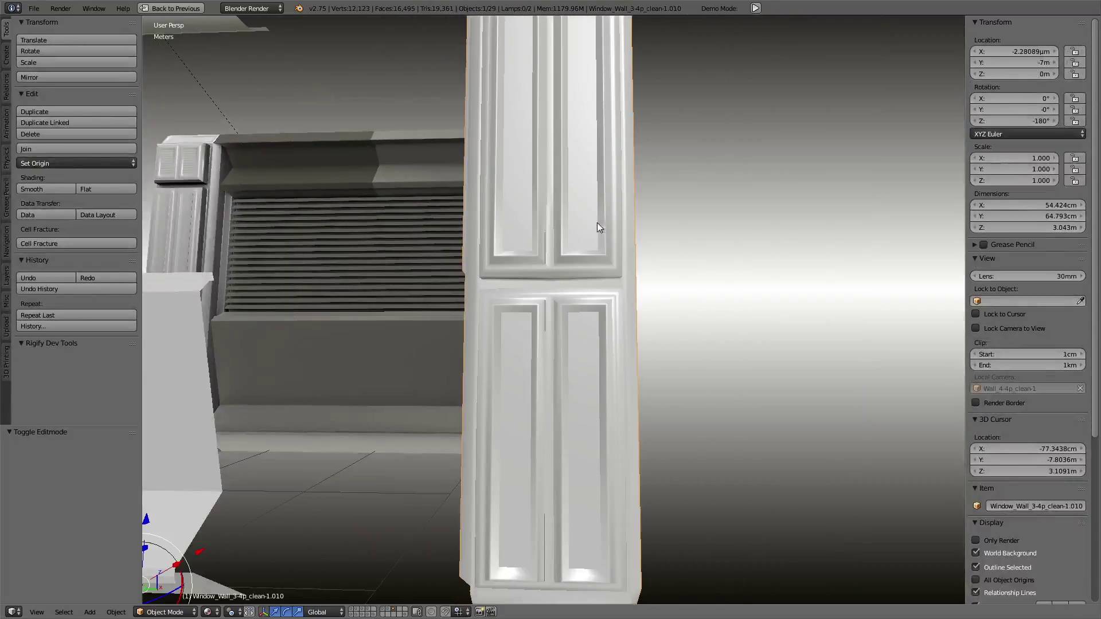
{"action": "right_click", "coordinate": [597, 270]}
{"action": "key", "text": "ctrl+Up"}
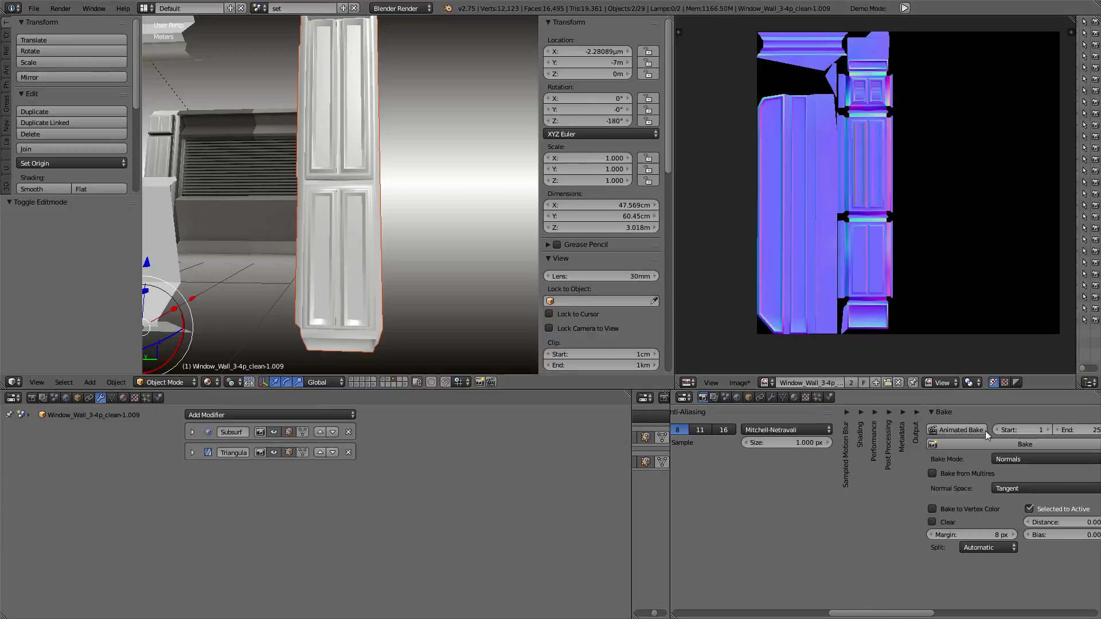
{"action": "left_click", "coordinate": [1000, 443]}
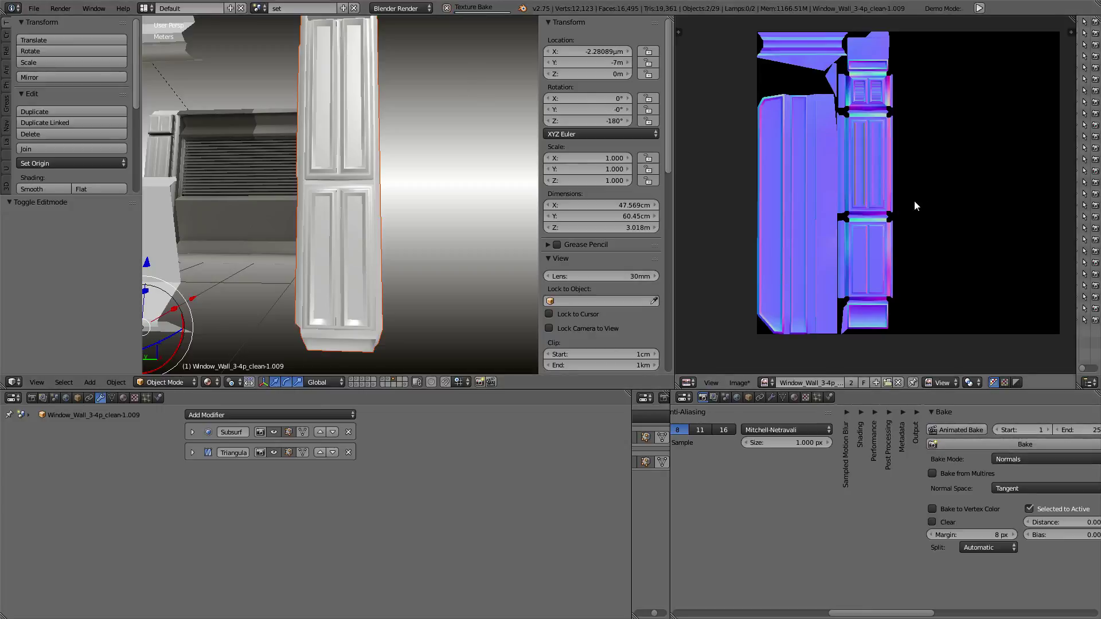
- Zoom into the baked image, then toggle the editor full screen and back
{"action": "scroll", "coordinate": [914, 201], "scroll_direction": "up", "scroll_amount": 1}
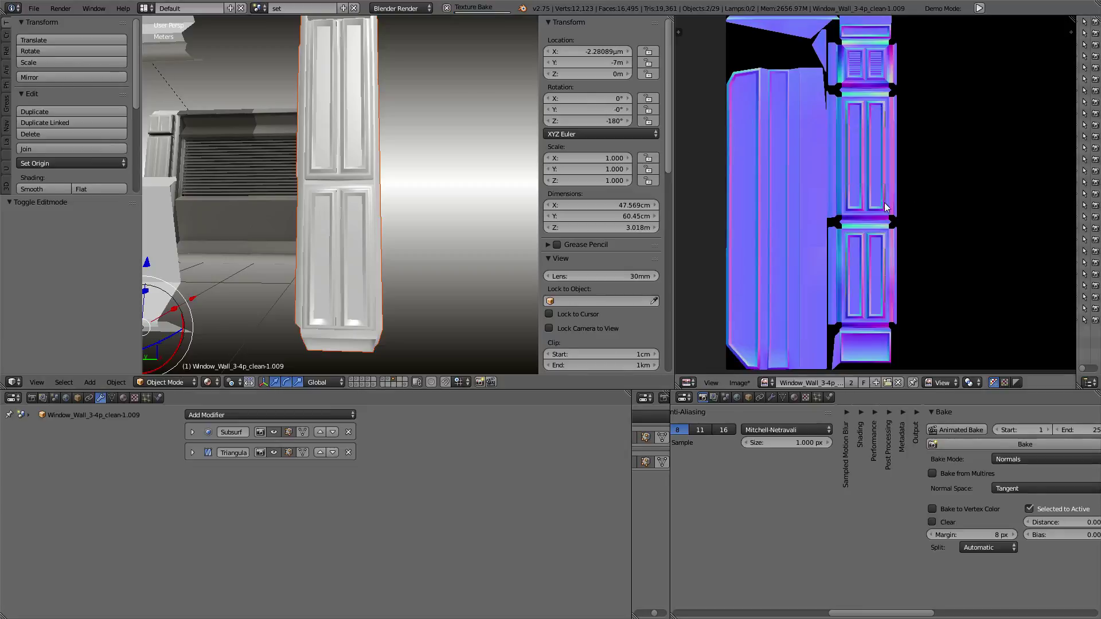
{"action": "scroll", "coordinate": [906, 170], "scroll_direction": "up", "scroll_amount": 3}
{"action": "scroll", "coordinate": [907, 173], "scroll_direction": "up", "scroll_amount": 1}
{"action": "scroll", "coordinate": [907, 173], "scroll_direction": "up", "scroll_amount": 5, "text": "shift"}
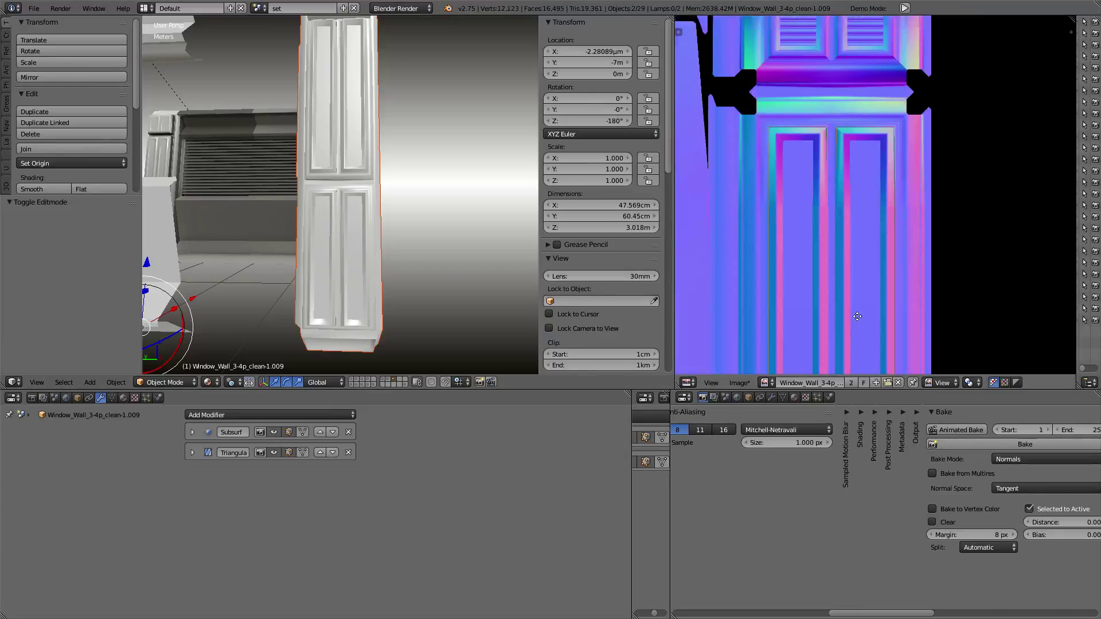
{"action": "key", "text": "shift+space"}
{"action": "key", "text": "Home"}
{"action": "key", "text": "shift+space"}
{"action": "key", "text": "shift+space"}
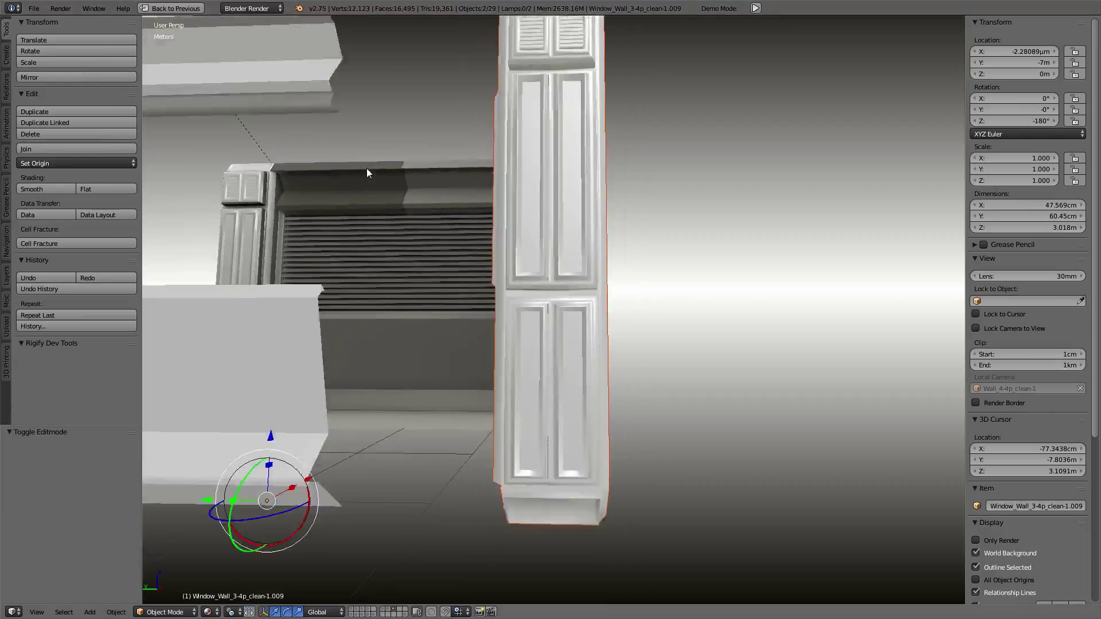
{"action": "mouse_move", "coordinate": [602, 198]}
{"action": "middle_mouse_down"}
{"action": "mouse_move", "coordinate": [535, 184]}
{"action": "mouse_move", "coordinate": [538, 211]}
{"action": "mouse_move", "coordinate": [457, 240]}
{"action": "mouse_move", "coordinate": [568, 150]}
{"action": "mouse_move", "coordinate": [576, 233]}
{"action": "mouse_move", "coordinate": [605, 227]}
{"action": "middle_mouse_up"}
{"action": "scroll", "coordinate": [605, 227], "scroll_direction": "up", "scroll_amount": 2}
{"action": "scroll", "coordinate": [597, 235], "scroll_direction": "up", "scroll_amount": 2}
{"action": "scroll", "coordinate": [583, 239], "scroll_direction": "down", "scroll_amount": 3}
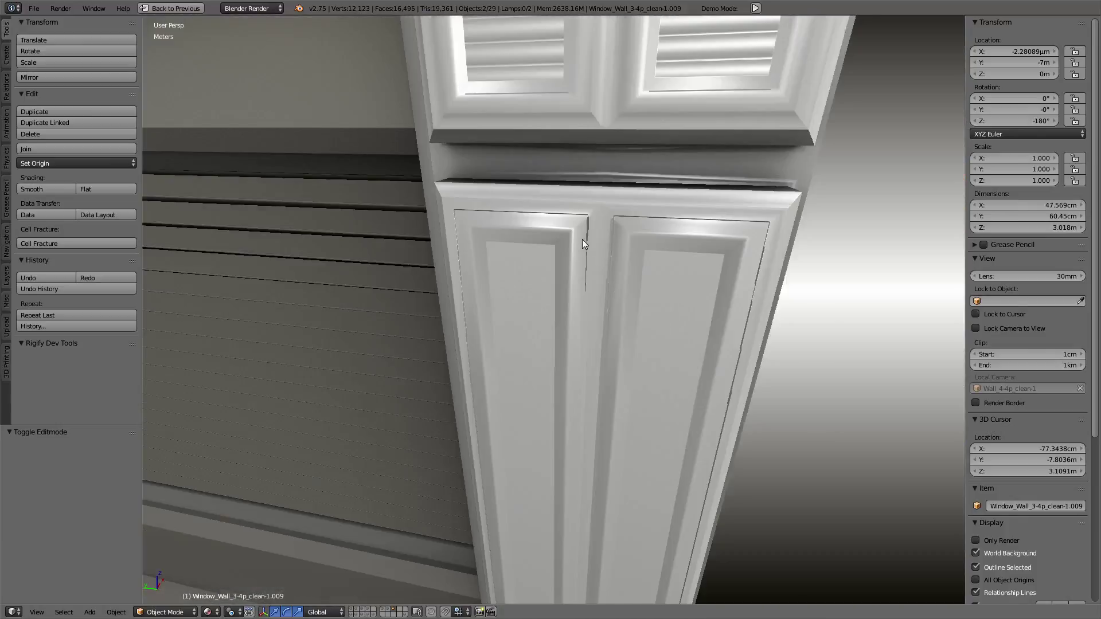
{"action": "scroll", "coordinate": [582, 239], "scroll_direction": "up", "scroll_amount": 1}
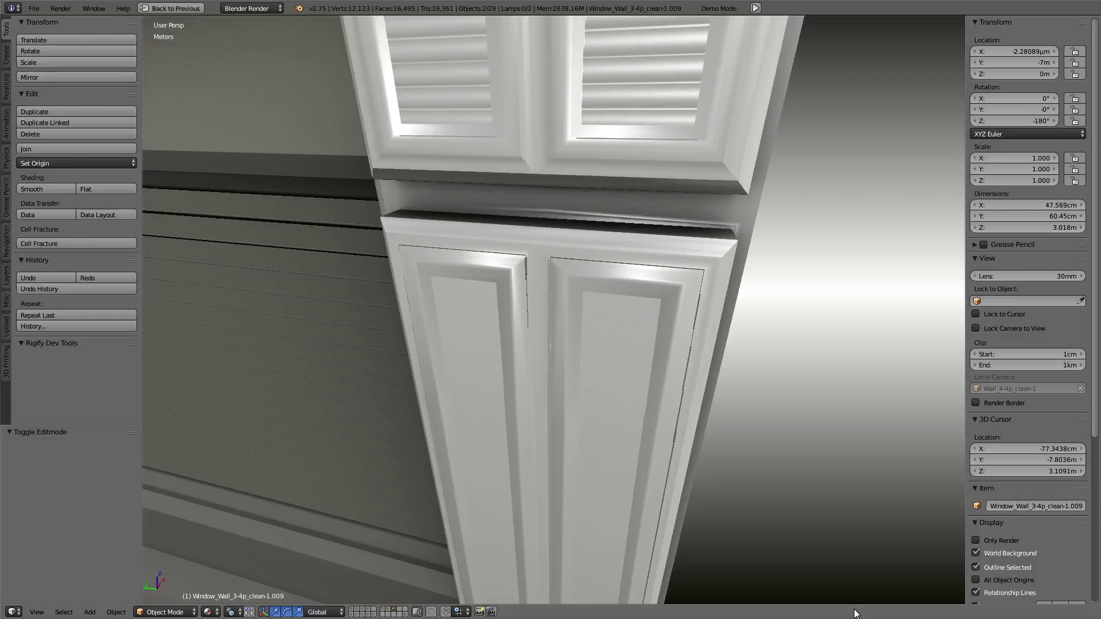
{"action": "scroll", "coordinate": [493, 333], "scroll_direction": "down", "scroll_amount": 5}
{"action": "middle_click_drag", "start_coordinate": [493, 334], "coordinate": [523, 202]}
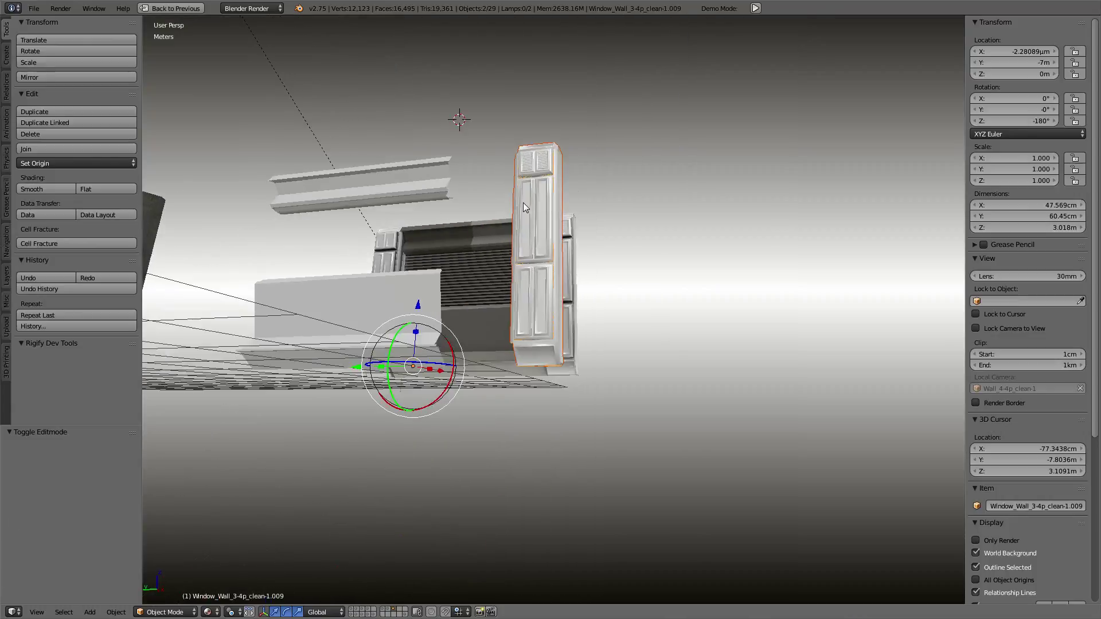
{"action": "scroll", "coordinate": [533, 178], "scroll_direction": "up", "scroll_amount": 3}
- In Edit Mode, select the top edge loops of four door panels and clear their bevel weight
{"action": "key", "text": "Tab"}
{"action": "scroll", "coordinate": [533, 183], "scroll_direction": "up", "scroll_amount": 5}
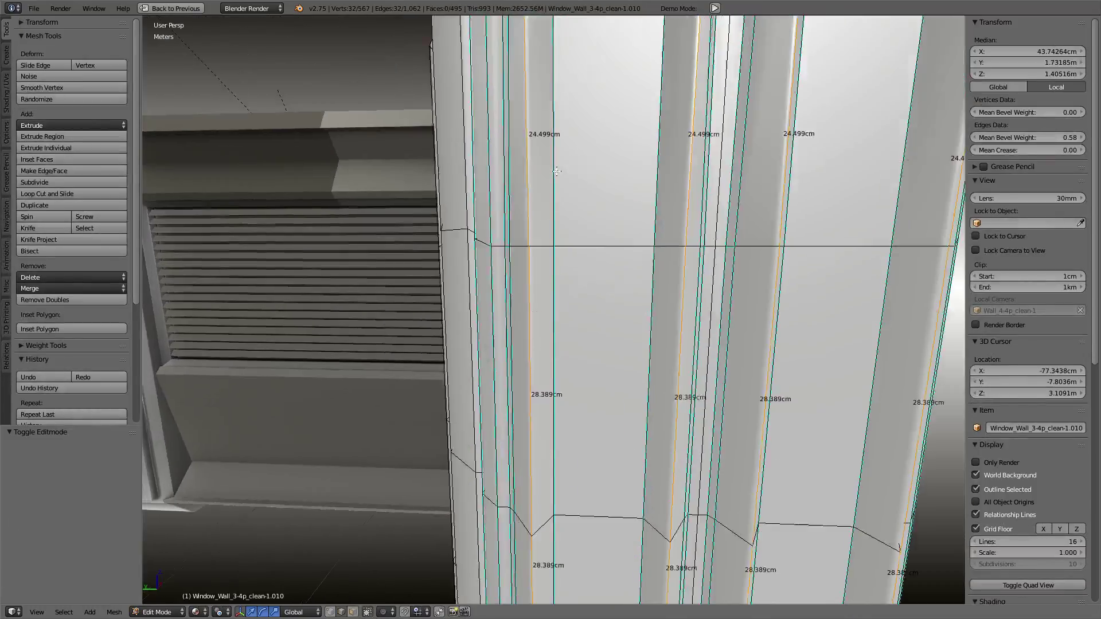
{"action": "scroll", "coordinate": [555, 177], "scroll_direction": "up", "scroll_amount": 2}
{"action": "middle_click_drag", "start_coordinate": [556, 176], "coordinate": [554, 195]}
{"action": "right_click", "coordinate": [577, 293], "text": "alt"}
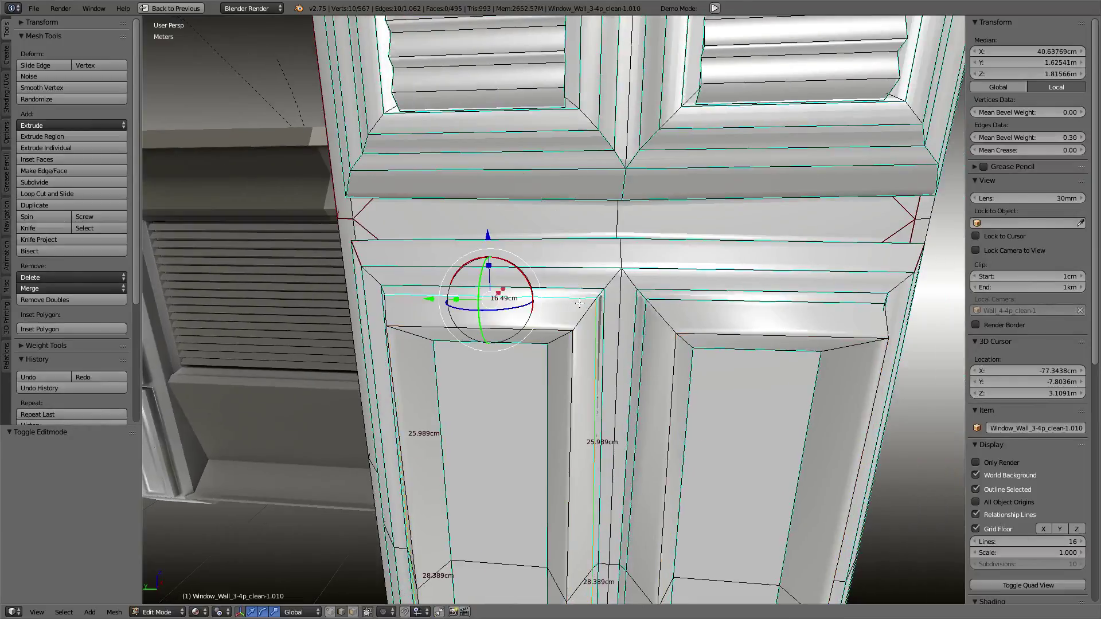
{"action": "right_click", "coordinate": [676, 294], "text": "alt+shift"}
{"action": "scroll", "coordinate": [685, 290], "scroll_direction": "down", "scroll_amount": 8}
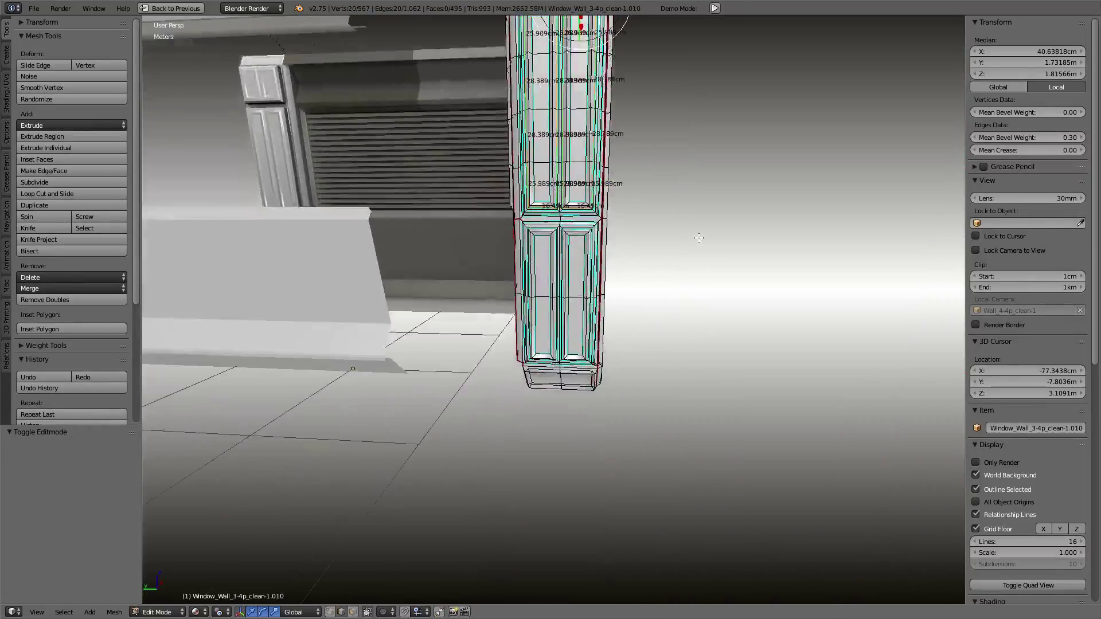
{"action": "scroll", "coordinate": [683, 275], "scroll_direction": "up", "scroll_amount": 3}
{"action": "scroll", "coordinate": [680, 262], "scroll_direction": "up", "scroll_amount": 5}
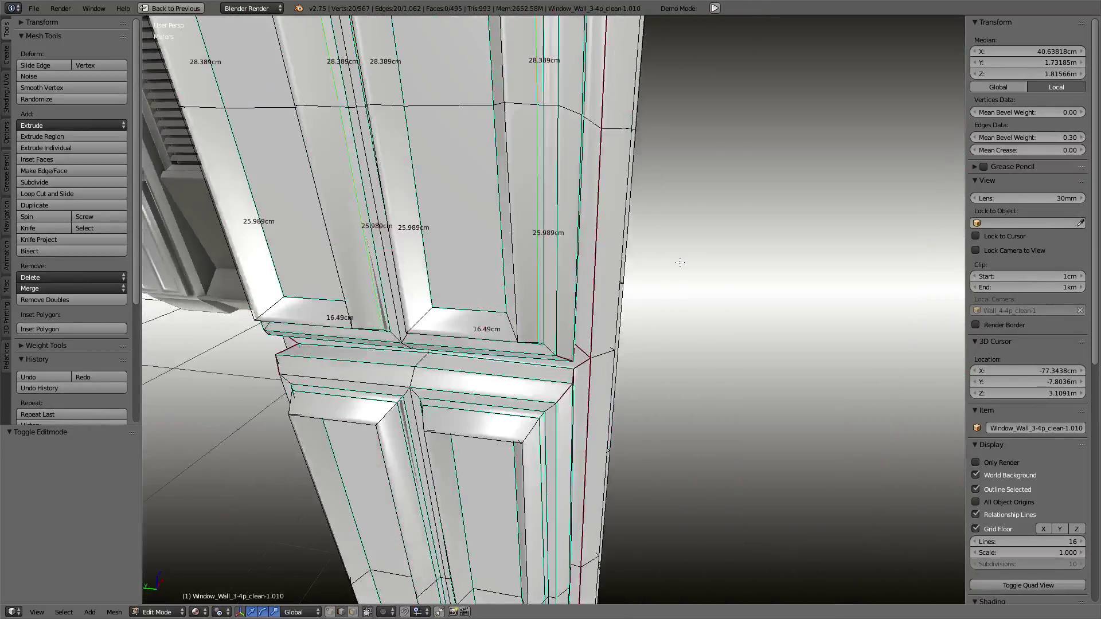
{"action": "right_click", "coordinate": [518, 454], "text": "alt+shift"}
{"action": "right_click", "coordinate": [358, 438], "text": "alt+shift"}
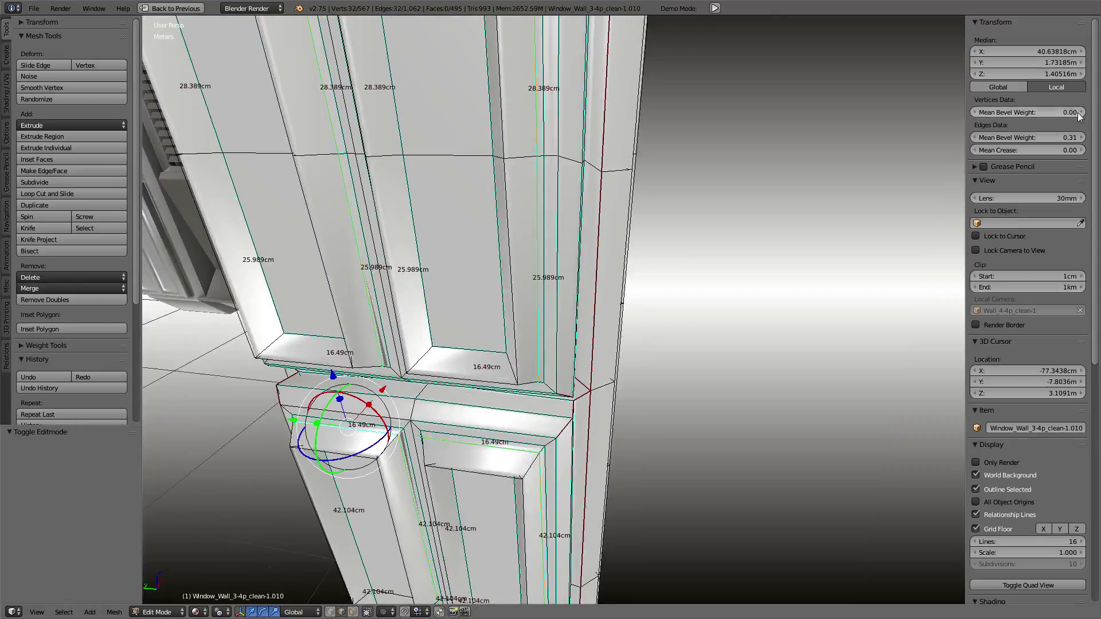
{"action": "key", "text": "BackSpace"}
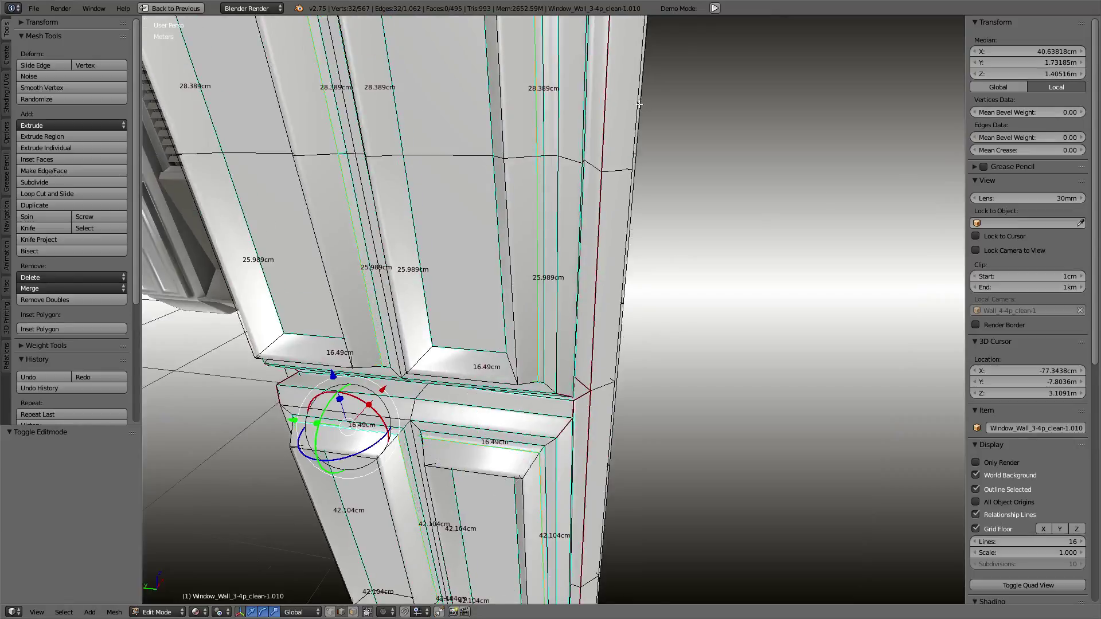
- Preview the shaded pillar in Object Mode, zooming in and out
{"action": "scroll", "coordinate": [636, 114], "scroll_direction": "down", "scroll_amount": 4}
{"action": "key", "text": "Tab"}
{"action": "scroll", "coordinate": [635, 132], "scroll_direction": "up", "scroll_amount": 2}
{"action": "scroll", "coordinate": [640, 133], "scroll_direction": "up", "scroll_amount": 2}
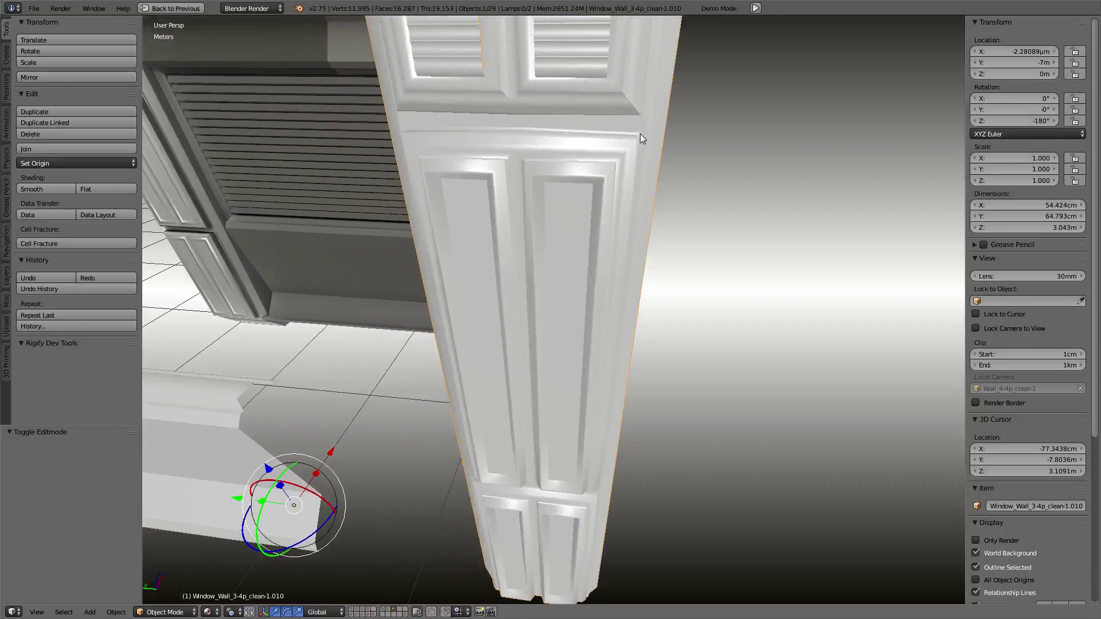
{"action": "scroll", "coordinate": [640, 133], "scroll_direction": "up", "scroll_amount": 1}
{"action": "scroll", "coordinate": [641, 131], "scroll_direction": "up", "scroll_amount": 3}
{"action": "scroll", "coordinate": [639, 127], "scroll_direction": "down", "scroll_amount": 3}
{"action": "scroll", "coordinate": [639, 136], "scroll_direction": "down", "scroll_amount": 1}
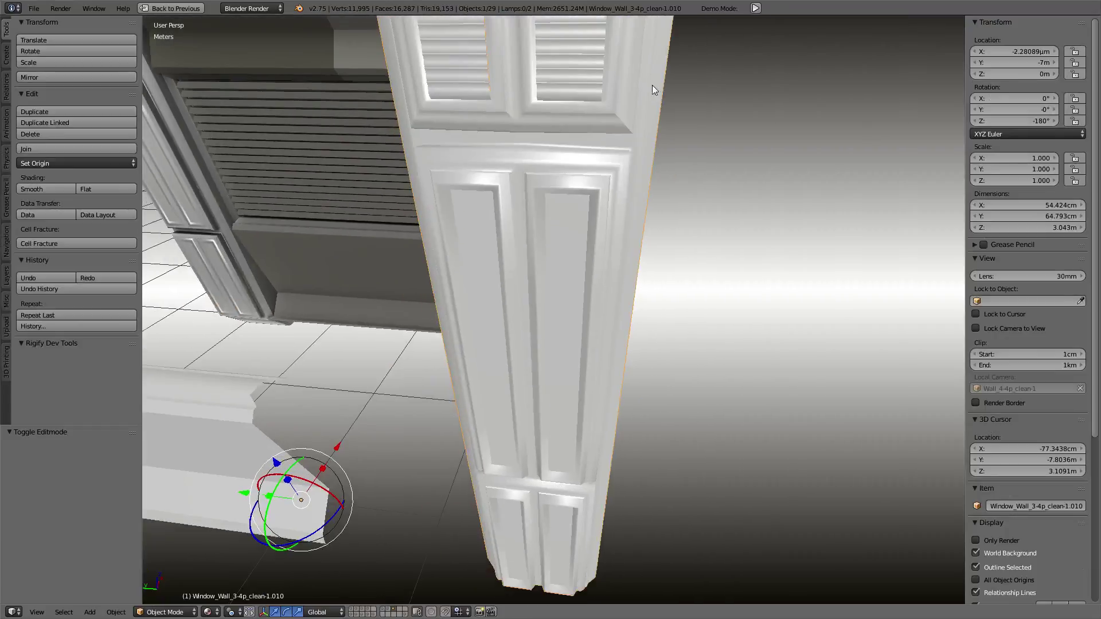
{"action": "scroll", "coordinate": [643, 136], "scroll_direction": "up", "scroll_amount": 1}
{"action": "scroll", "coordinate": [642, 129], "scroll_direction": "up", "scroll_amount": 3}
{"action": "scroll", "coordinate": [642, 130], "scroll_direction": "down", "scroll_amount": 2}
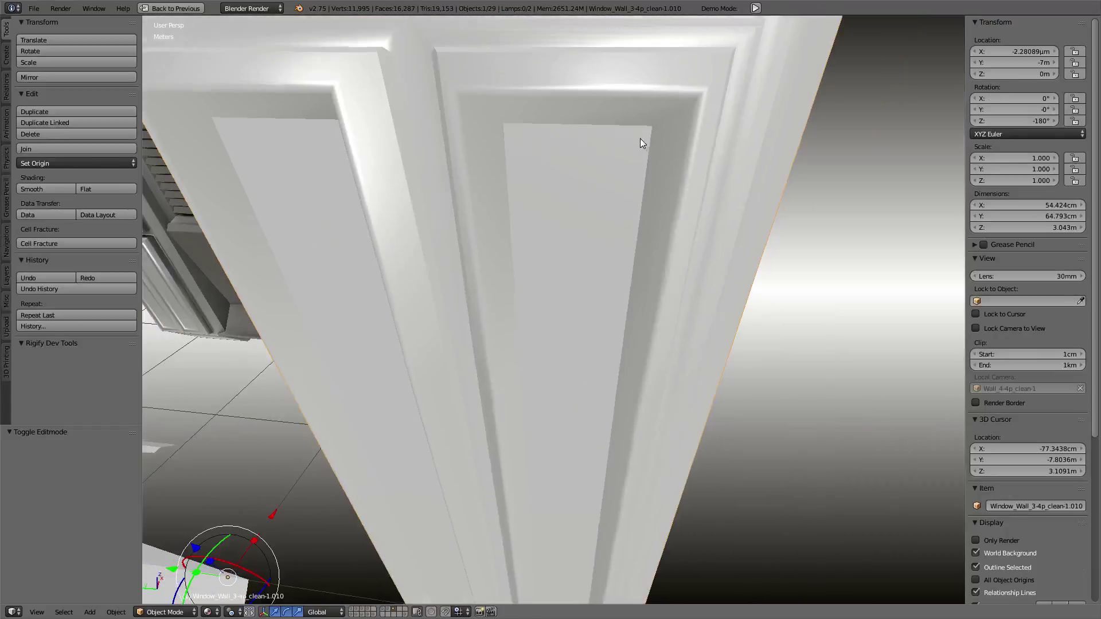
{"action": "scroll", "coordinate": [640, 139], "scroll_direction": "down", "scroll_amount": 1}
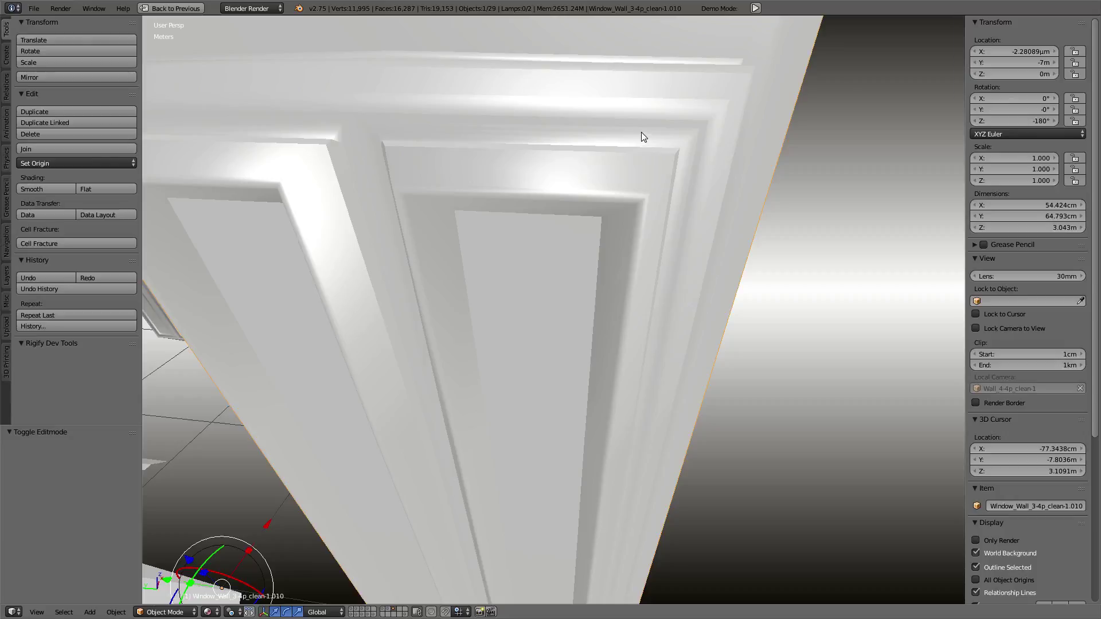
- Select more panel edge loops and set their Mean Bevel Weight to 0
{"action": "key", "text": "Tab"}
{"action": "scroll", "coordinate": [324, 121], "scroll_direction": "down", "scroll_amount": 5}
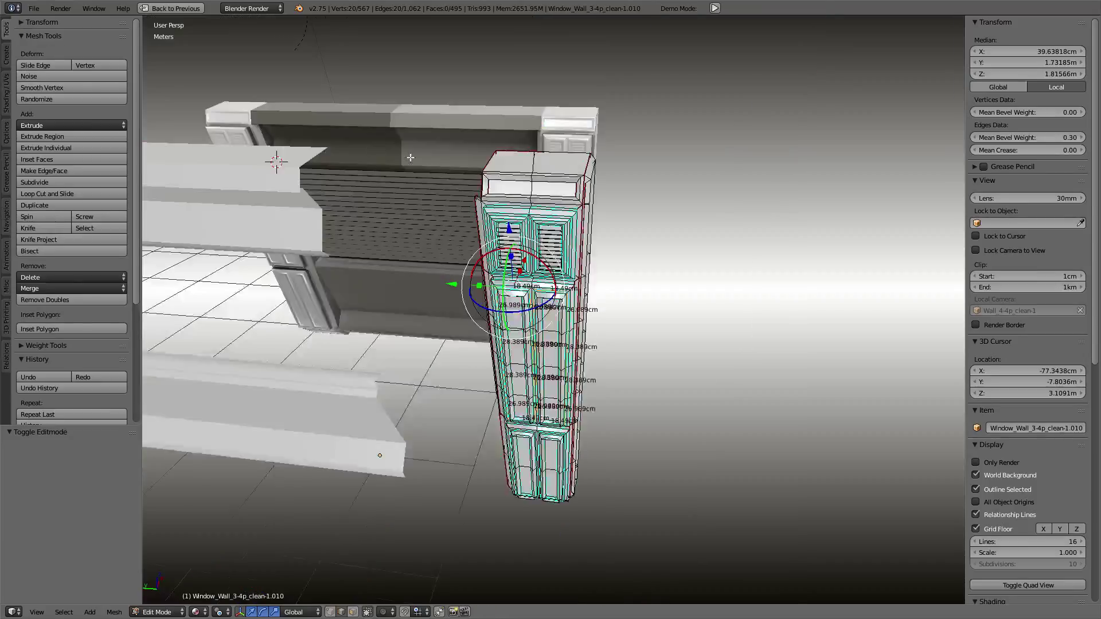
{"action": "mouse_move", "coordinate": [324, 120]}
{"action": "middle_mouse_down"}
{"action": "mouse_move", "coordinate": [569, 244]}
{"action": "mouse_move", "coordinate": [574, 230]}
{"action": "middle_mouse_up"}
{"action": "scroll", "coordinate": [569, 243], "scroll_direction": "up", "scroll_amount": 6}
{"action": "left_click", "coordinate": [569, 243], "text": "alt+shift"}
{"action": "scroll", "coordinate": [574, 230], "scroll_direction": "down", "scroll_amount": 4}
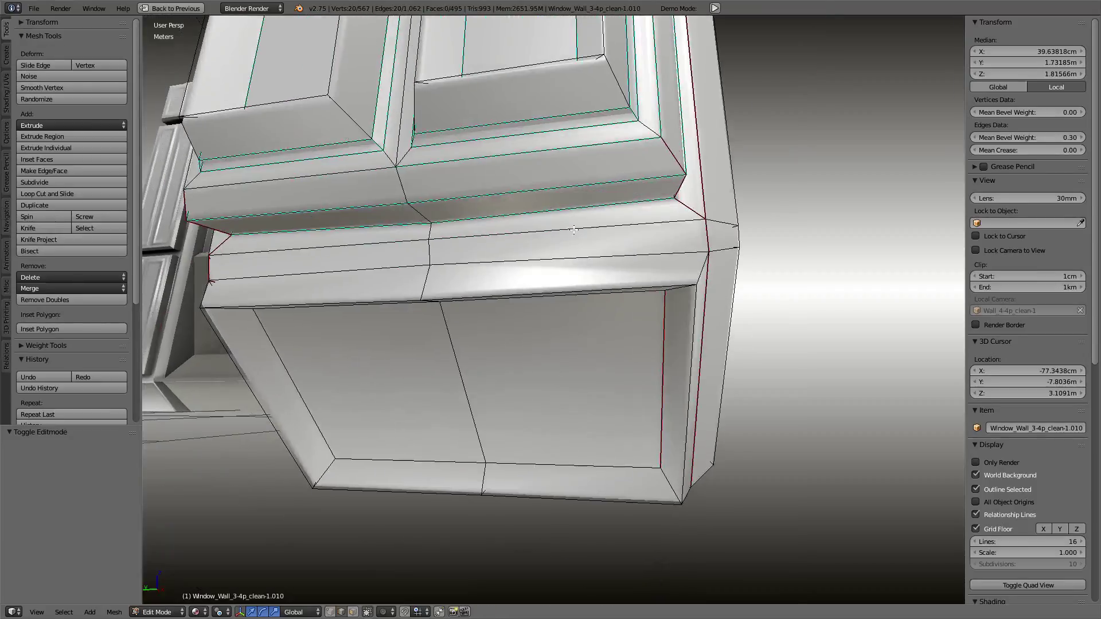
{"action": "left_click", "coordinate": [453, 144], "text": "alt+shift"}
{"action": "left_click", "coordinate": [367, 151], "text": "alt+shift"}
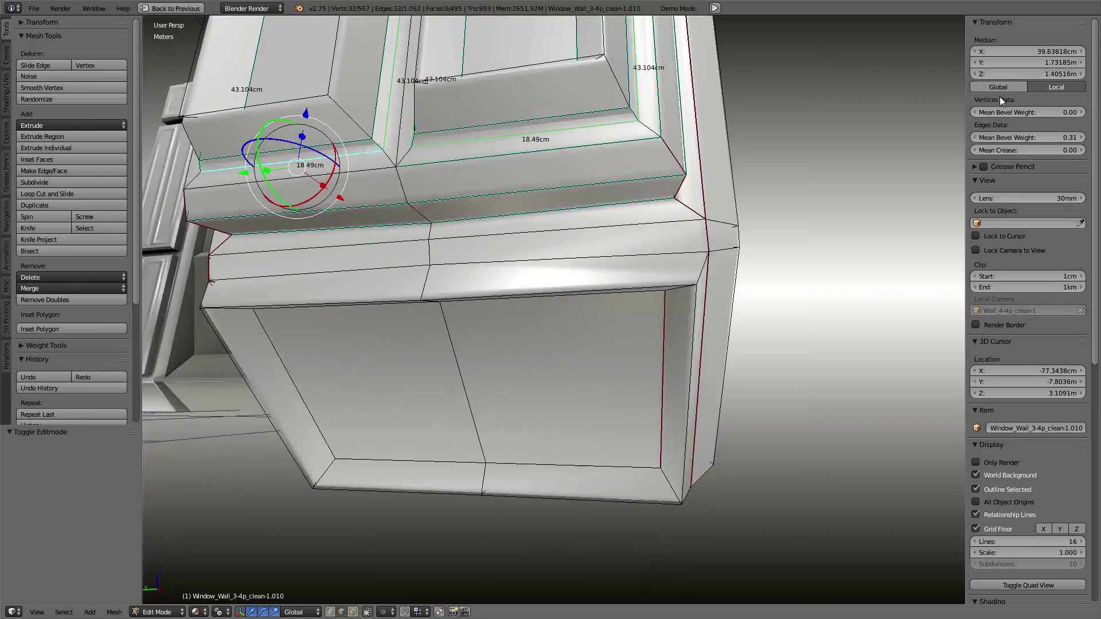
{"action": "left_click_drag", "start_coordinate": [1079, 143], "coordinate": [1043, 143]}
- Inspect the shaded pillar's column edges in Object Mode, then return to Edit Mode
{"action": "middle_click_drag", "start_coordinate": [817, 92], "coordinate": [798, 140]}
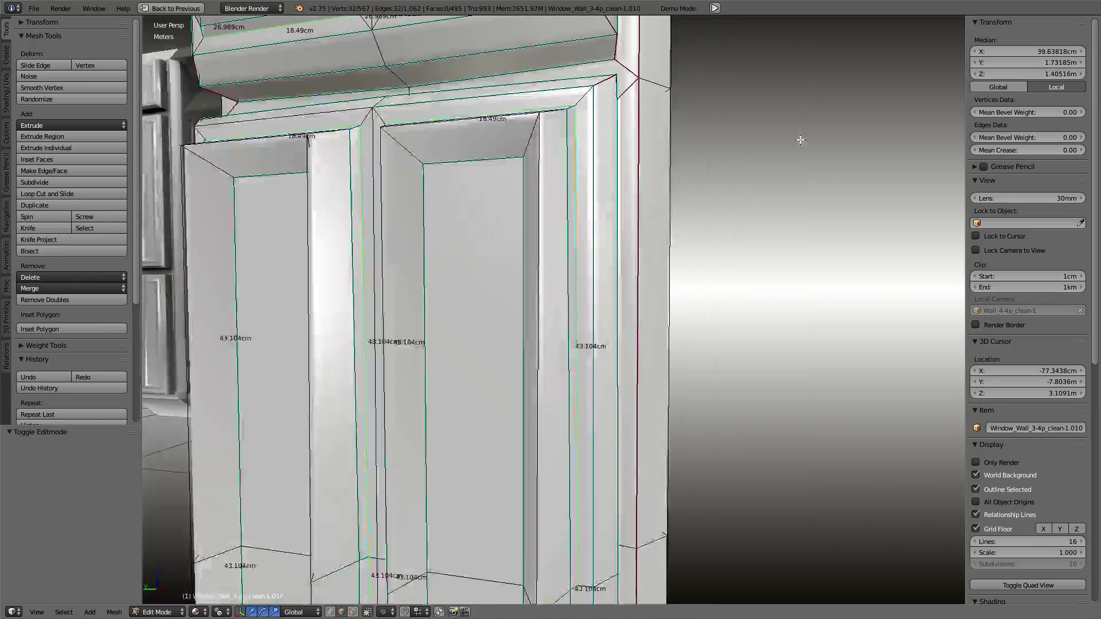
{"action": "scroll", "coordinate": [799, 140], "scroll_direction": "up", "scroll_amount": 2}
{"action": "scroll", "coordinate": [802, 158], "scroll_direction": "up", "scroll_amount": 3}
{"action": "scroll", "coordinate": [801, 164], "scroll_direction": "down", "scroll_amount": 3}
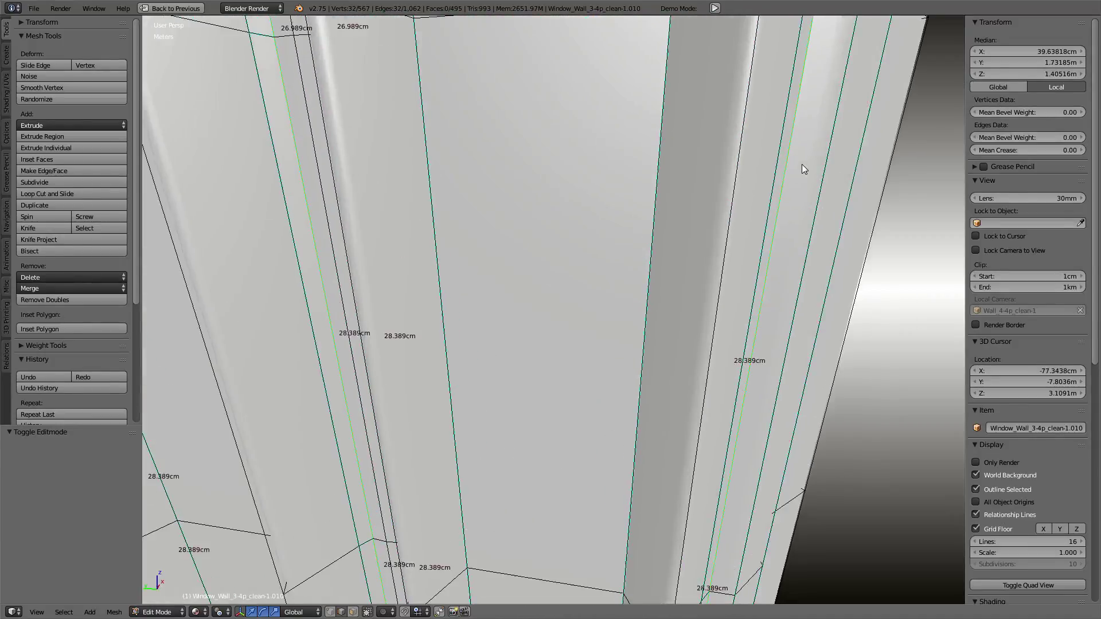
{"action": "key", "text": "Tab"}
{"action": "scroll", "coordinate": [791, 149], "scroll_direction": "up", "scroll_amount": 1}
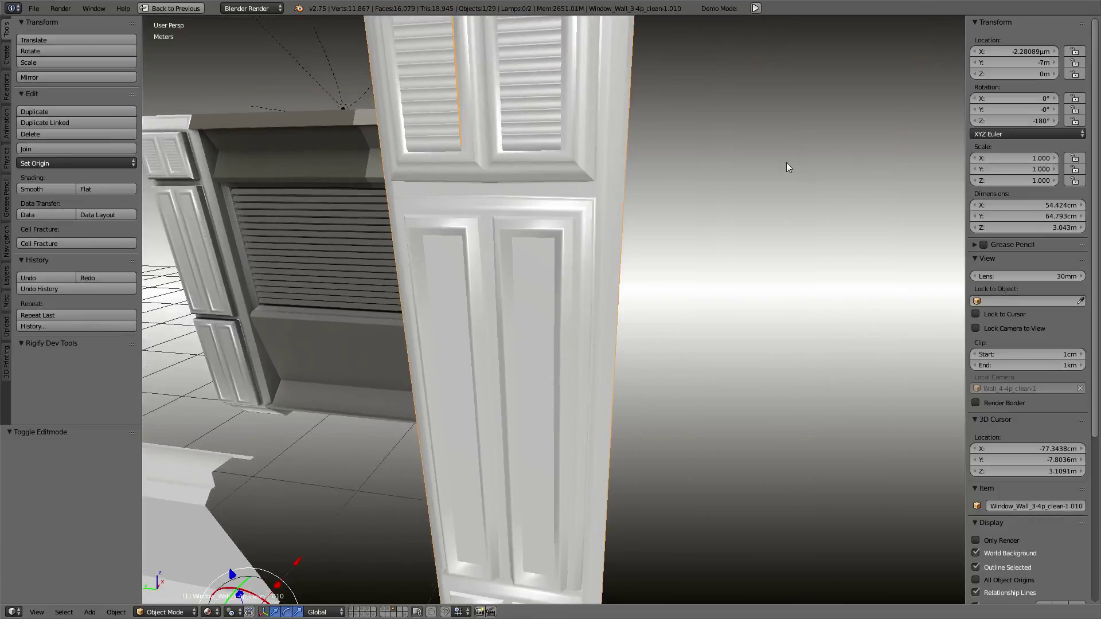
{"action": "scroll", "coordinate": [787, 164], "scroll_direction": "up", "scroll_amount": 1}
{"action": "scroll", "coordinate": [785, 169], "scroll_direction": "up", "scroll_amount": 2}
{"action": "scroll", "coordinate": [781, 183], "scroll_direction": "up", "scroll_amount": 2}
{"action": "scroll", "coordinate": [779, 183], "scroll_direction": "down", "scroll_amount": 4}
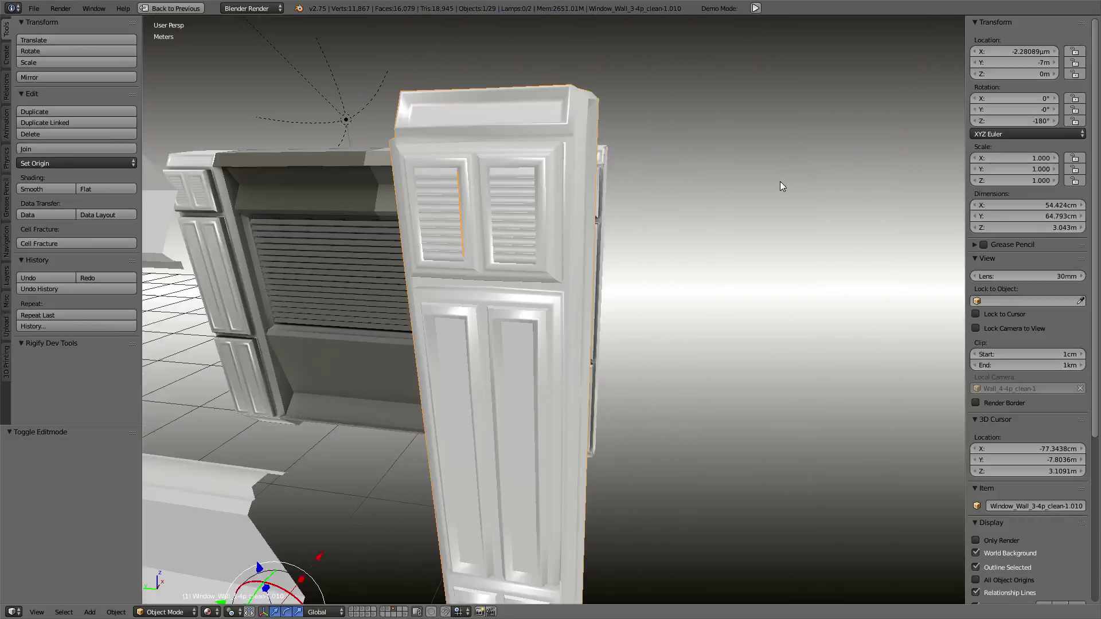
{"action": "scroll", "coordinate": [780, 181], "scroll_direction": "up", "scroll_amount": 1}
{"action": "scroll", "coordinate": [774, 172], "scroll_direction": "up", "scroll_amount": 2}
{"action": "scroll", "coordinate": [773, 171], "scroll_direction": "down", "scroll_amount": 1}
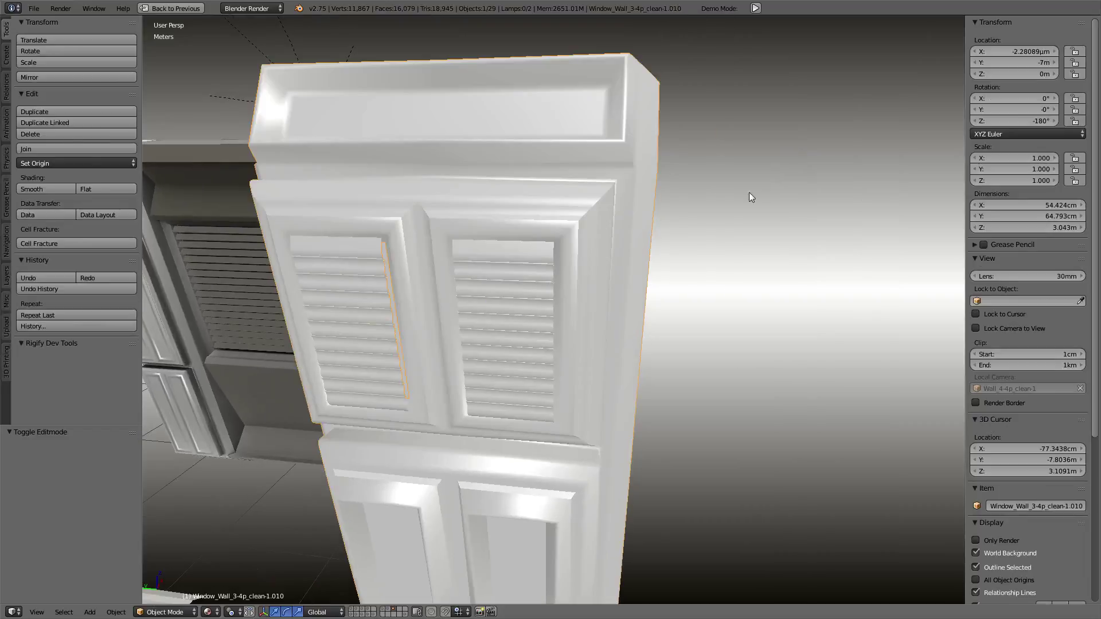
{"action": "key", "text": "Tab"}
- Select the louvre frame's vertical, top and centre edges and set their bevel weight to 0
{"action": "right_click", "coordinate": [592, 228], "text": "ctrl"}
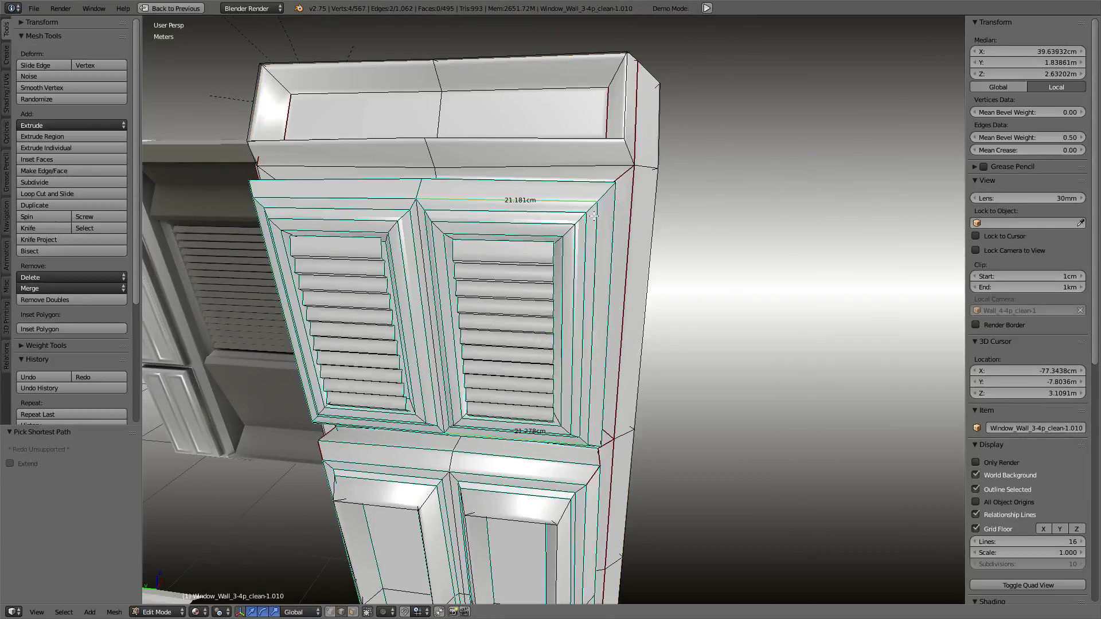
{"action": "scroll", "coordinate": [637, 214], "scroll_direction": "down", "scroll_amount": 6}
{"action": "scroll", "coordinate": [636, 218], "scroll_direction": "up", "scroll_amount": 2}
{"action": "scroll", "coordinate": [628, 206], "scroll_direction": "up", "scroll_amount": 5}
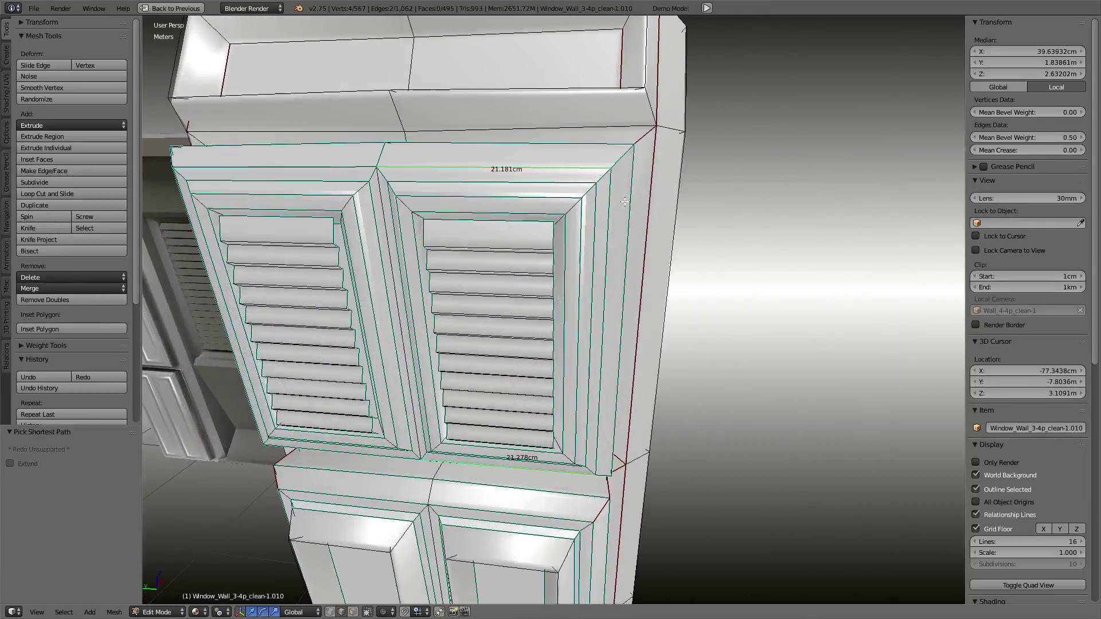
{"action": "right_click", "coordinate": [594, 201], "text": "shift"}
{"action": "left_click", "coordinate": [376, 180], "text": "ctrl"}
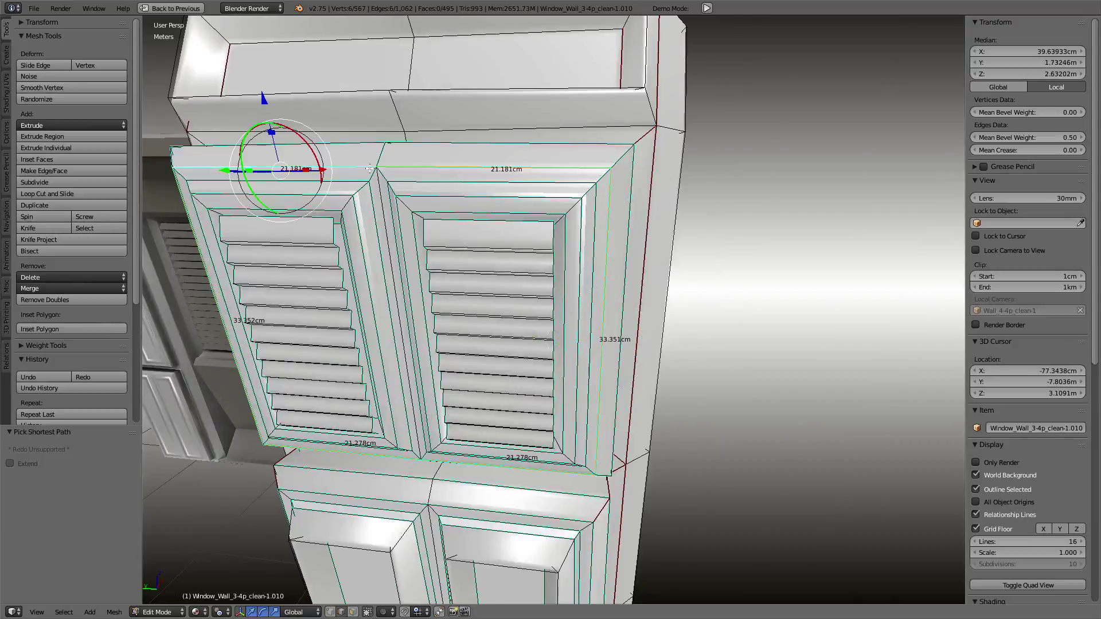
{"action": "middle_click_drag", "start_coordinate": [376, 180], "coordinate": [381, 170]}
{"action": "right_click", "coordinate": [505, 212], "text": "shift"}
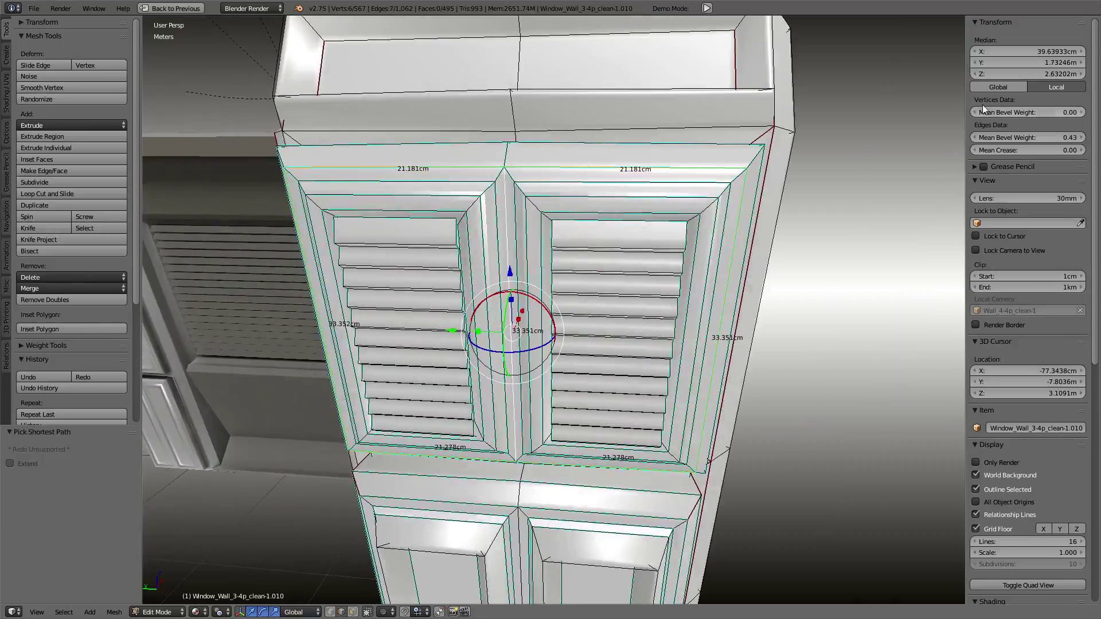
{"action": "left_click_drag", "start_coordinate": [1050, 141], "coordinate": [1026, 140]}
- Preview the change and undo it to restore the top edge's bevel weight
{"action": "key", "text": "Tab"}
{"action": "middle_click_drag", "start_coordinate": [808, 168], "coordinate": [669, 188]}
{"action": "key", "text": "Tab"}
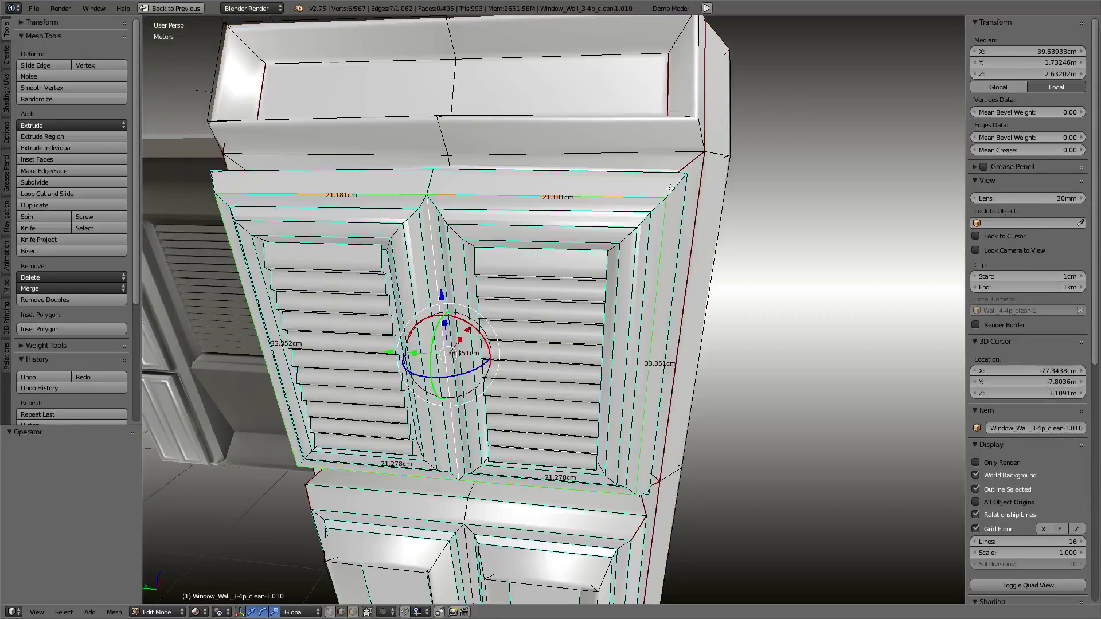
{"action": "key", "text": "ctrl+z"}
- Set both shutter edge loops' bevel weight to 0, then view the whole window-wall assembly
{"action": "right_click", "coordinate": [647, 228], "text": "alt"}
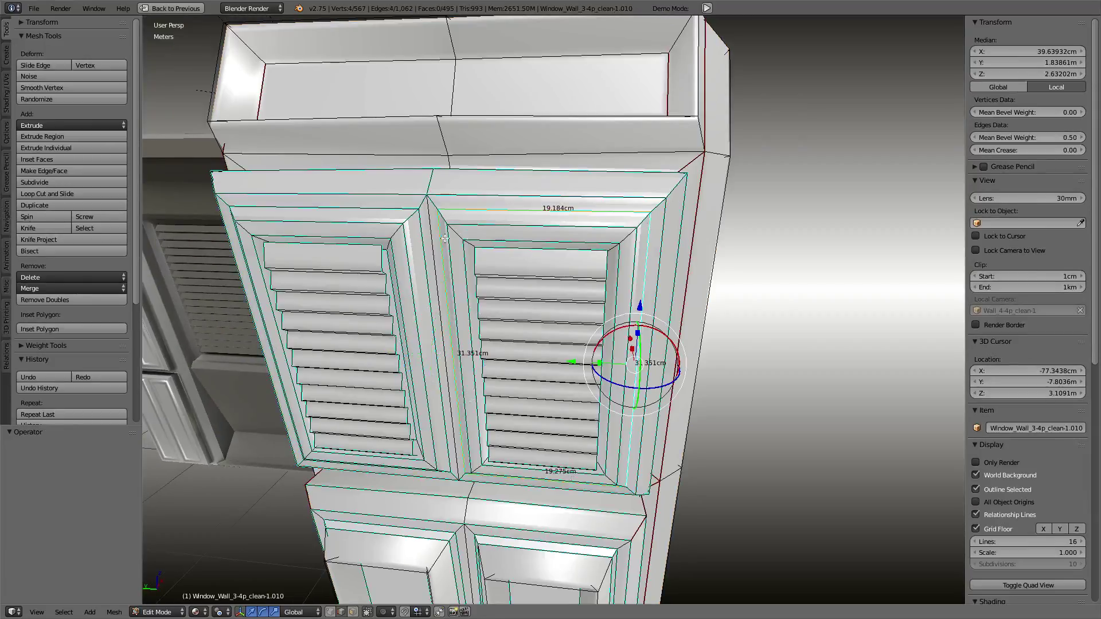
{"action": "right_click", "coordinate": [416, 240], "text": "alt+shift"}
{"action": "left_click_drag", "start_coordinate": [1069, 141], "coordinate": [1026, 142]}
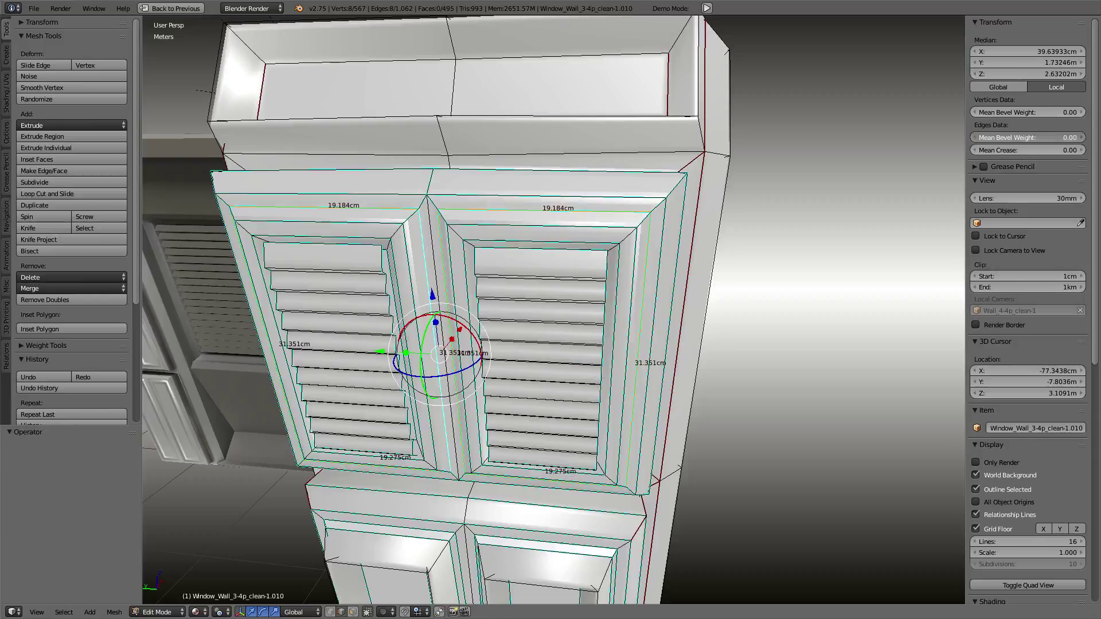
{"action": "key", "text": "Tab"}
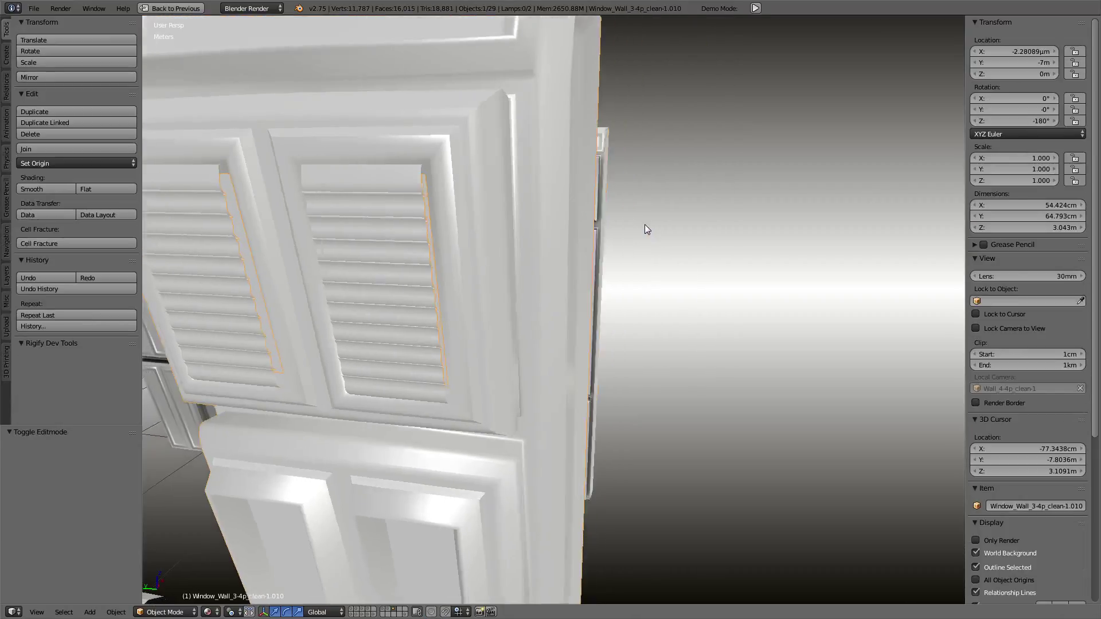
{"action": "scroll", "coordinate": [649, 225], "scroll_direction": "down", "scroll_amount": 8}
{"action": "middle_click_drag", "start_coordinate": [650, 222], "coordinate": [701, 196]}
{"action": "key", "text": "Tab"}
- Add the low-poly pillar to the selection as the active object
{"action": "key", "text": "a"}
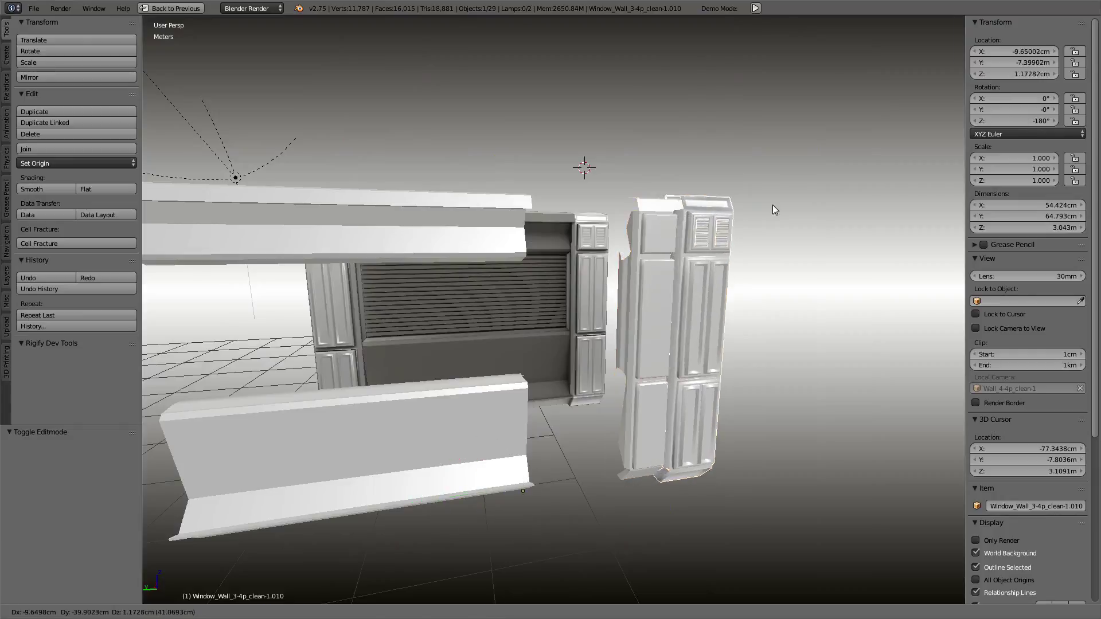
{"action": "key", "text": "Tab"}
{"action": "right_click", "coordinate": [682, 269], "text": "shift"}
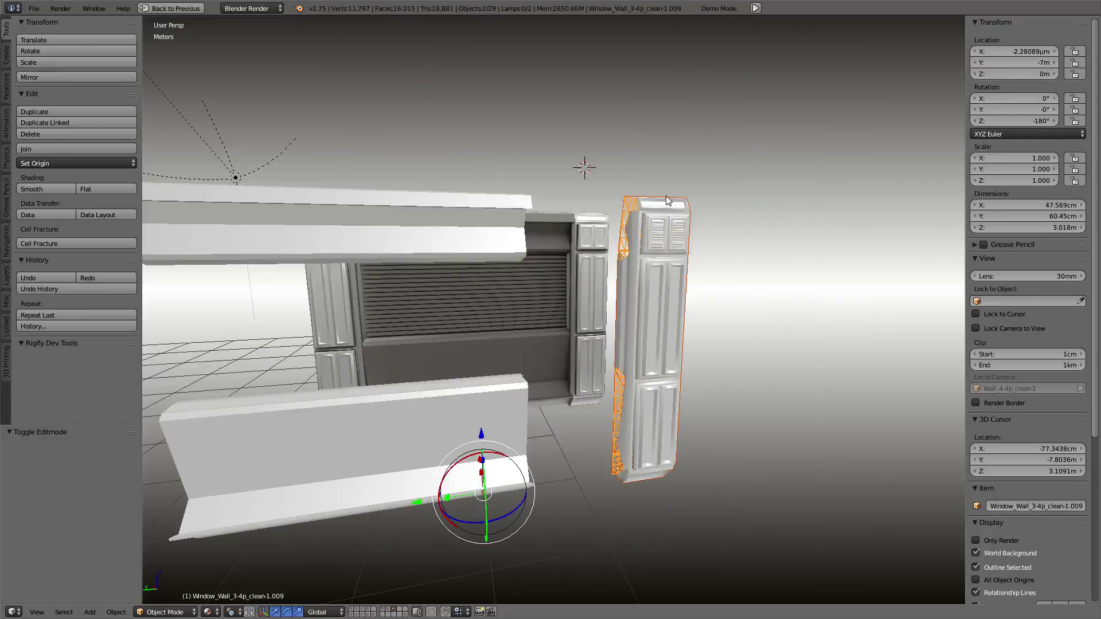
{"action": "scroll", "coordinate": [667, 200], "scroll_direction": "up", "scroll_amount": 3}
{"action": "scroll", "coordinate": [570, 204], "scroll_direction": "up", "scroll_amount": 4}
{"action": "scroll", "coordinate": [558, 274], "scroll_direction": "down", "scroll_amount": 3}
{"action": "scroll", "coordinate": [560, 269], "scroll_direction": "down", "scroll_amount": 2}
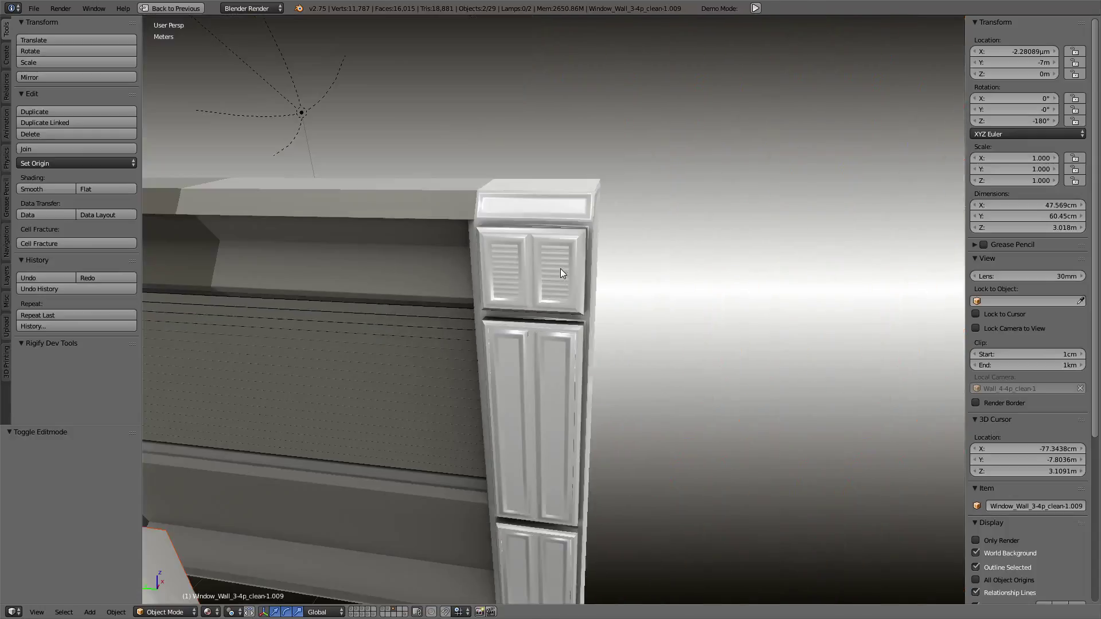
- Re-bake the tangent normal map and pan the image to the door's upper panels
{"action": "key", "text": "ctrl+Up"}
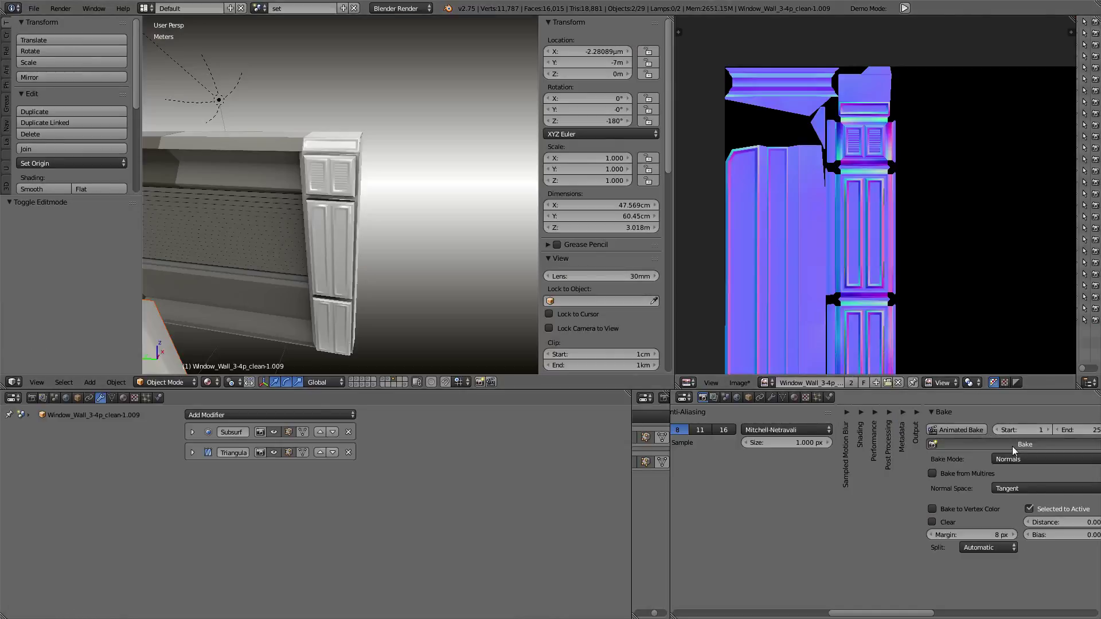
{"action": "left_click", "coordinate": [1014, 451]}
{"action": "scroll", "coordinate": [891, 233], "scroll_direction": "up", "scroll_amount": 7}
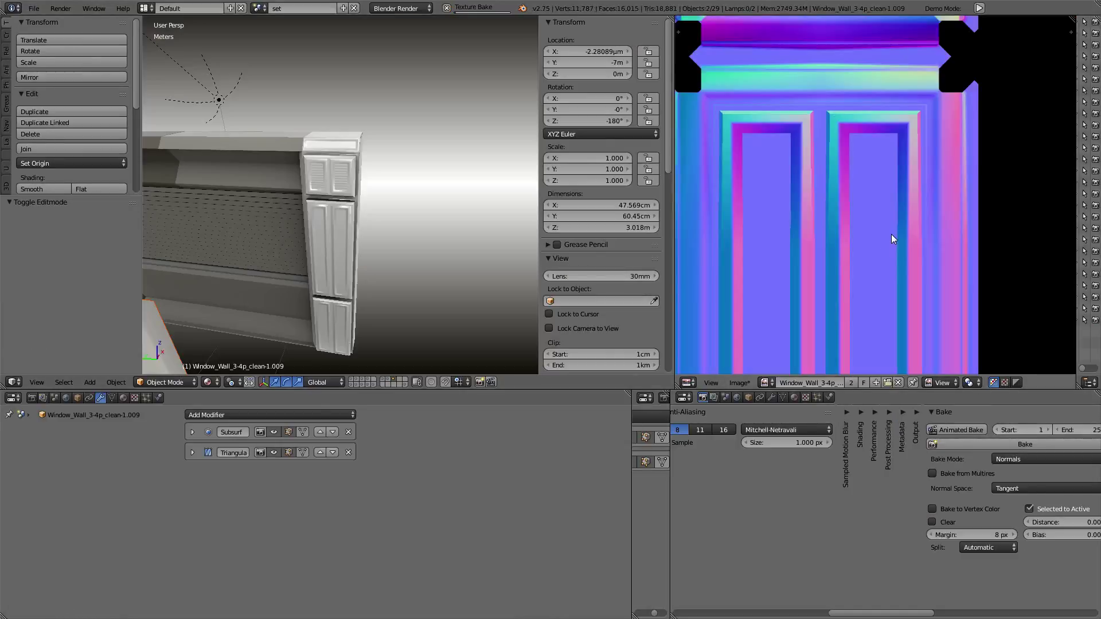
{"action": "mouse_move", "coordinate": [891, 234]}
{"action": "middle_mouse_down"}
{"action": "mouse_move", "coordinate": [909, 191]}
{"action": "mouse_move", "coordinate": [910, 82]}
{"action": "middle_mouse_up"}
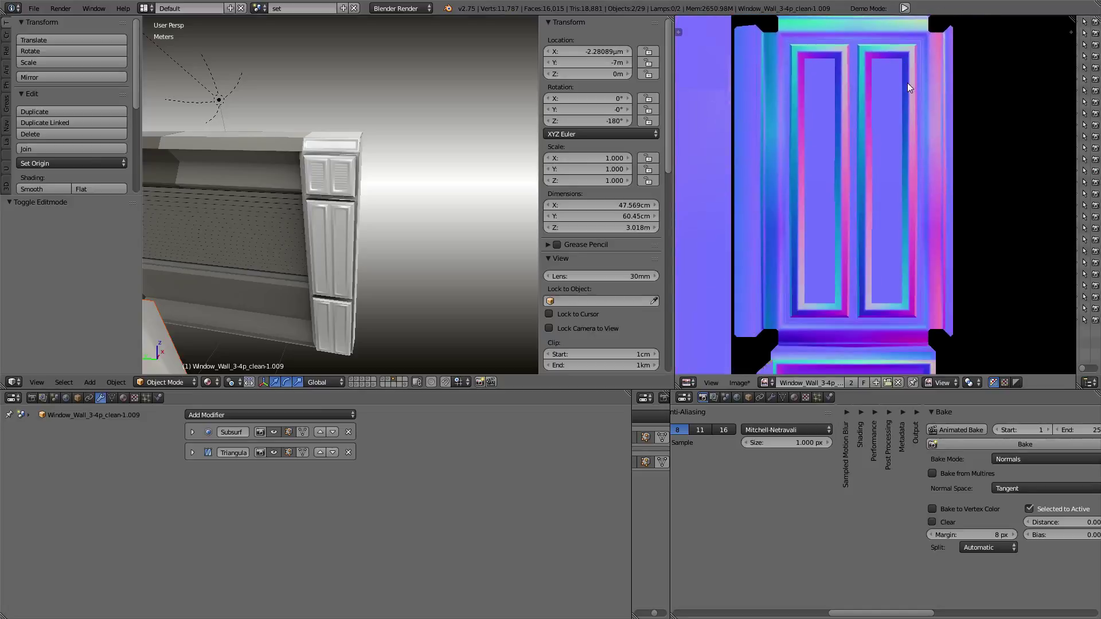
- Maximize the 3D view and select the door pillar, viewed from above
{"action": "key", "text": "ctrl+Up"}
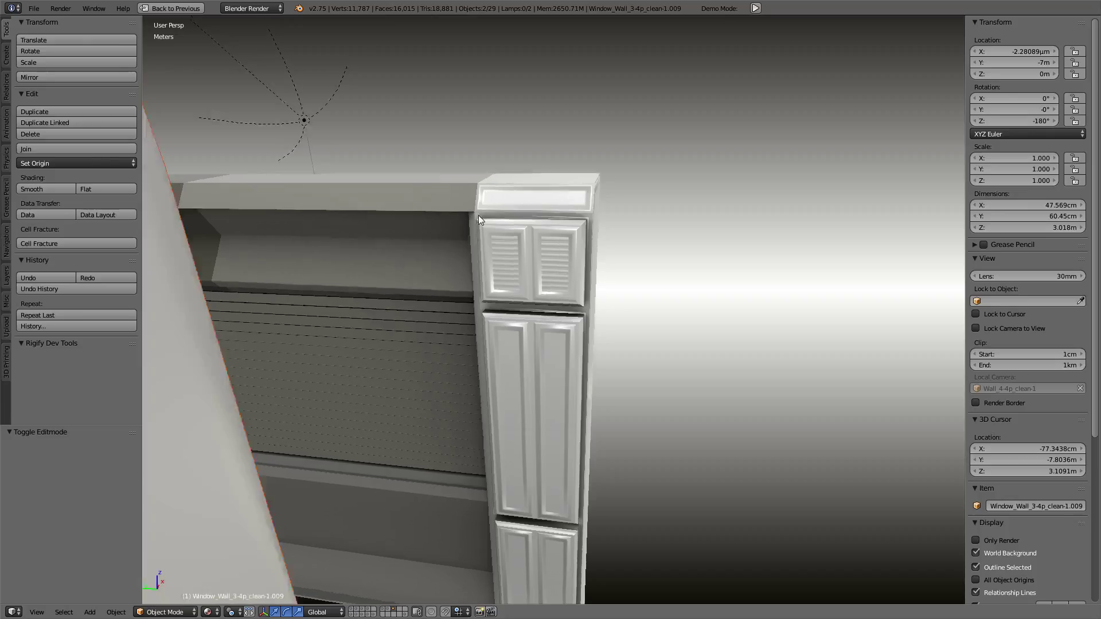
{"action": "scroll", "coordinate": [478, 216], "scroll_direction": "up", "scroll_amount": 3}
{"action": "scroll", "coordinate": [474, 181], "scroll_direction": "up", "scroll_amount": 2}
{"action": "scroll", "coordinate": [493, 164], "scroll_direction": "down", "scroll_amount": 5}
{"action": "mouse_move", "coordinate": [494, 155]}
{"action": "middle_mouse_down"}
{"action": "mouse_move", "coordinate": [487, 128]}
{"action": "mouse_move", "coordinate": [439, 198]}
{"action": "mouse_move", "coordinate": [559, 170]}
{"action": "middle_mouse_up"}
{"action": "right_click", "coordinate": [439, 194]}
{"action": "scroll", "coordinate": [439, 194], "scroll_direction": "down", "scroll_amount": 4}
{"action": "scroll", "coordinate": [507, 190], "scroll_direction": "up", "scroll_amount": 5}
{"action": "scroll", "coordinate": [507, 190], "scroll_direction": "down", "scroll_amount": 5}
{"action": "mouse_move", "coordinate": [424, 205]}
{"action": "middle_mouse_down"}
{"action": "mouse_move", "coordinate": [481, 238]}
{"action": "mouse_move", "coordinate": [632, 281]}
{"action": "mouse_move", "coordinate": [659, 301]}
{"action": "mouse_move", "coordinate": [605, 261]}
{"action": "mouse_move", "coordinate": [632, 199]}
{"action": "mouse_move", "coordinate": [651, 281]}
{"action": "middle_mouse_up"}
- Enter Edit Mode on the pillar and select its top face
{"action": "key", "text": "Tab"}
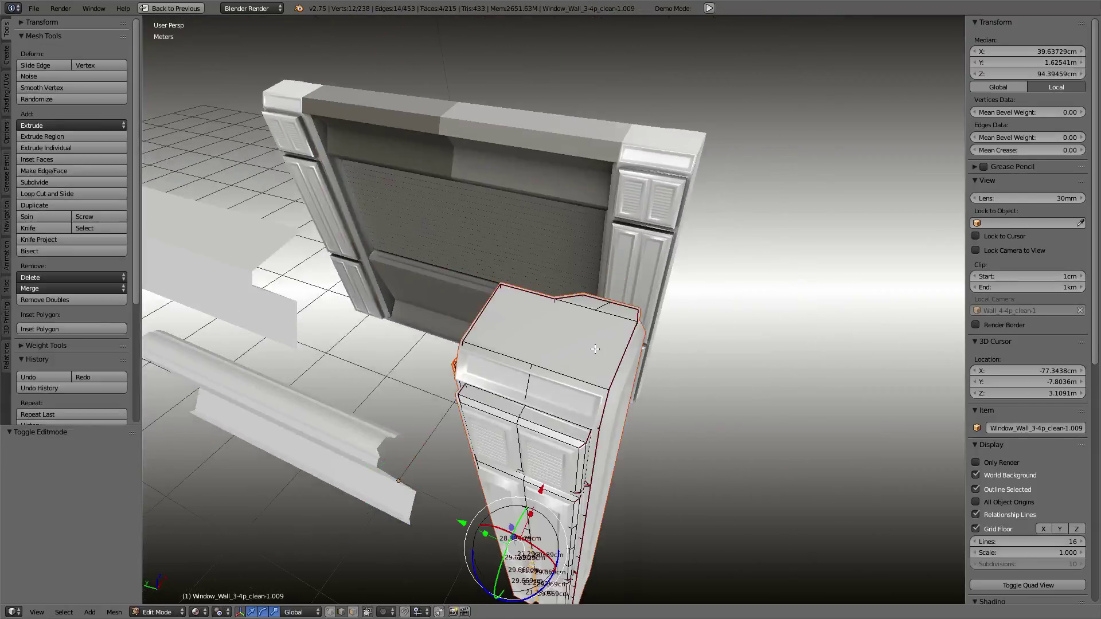
{"action": "right_click", "coordinate": [513, 336]}
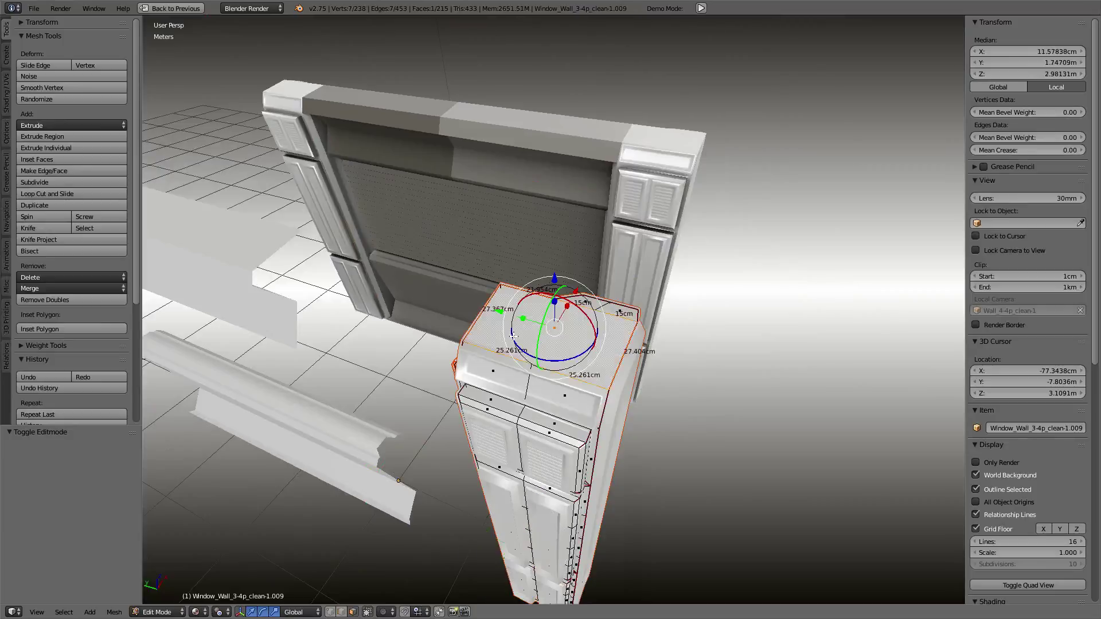
{"action": "scroll", "coordinate": [513, 334], "scroll_direction": "down", "scroll_amount": 3}
{"action": "scroll", "coordinate": [688, 415], "scroll_direction": "up", "scroll_amount": 3}
{"action": "scroll", "coordinate": [688, 416], "scroll_direction": "up", "scroll_amount": 2}
{"action": "key", "text": "w"}
{"action": "key", "text": "Escape"}
{"action": "mouse_move", "coordinate": [688, 416]}
{"action": "middle_mouse_down"}
{"action": "mouse_move", "coordinate": [711, 289]}
{"action": "mouse_move", "coordinate": [635, 289]}
{"action": "middle_mouse_up"}
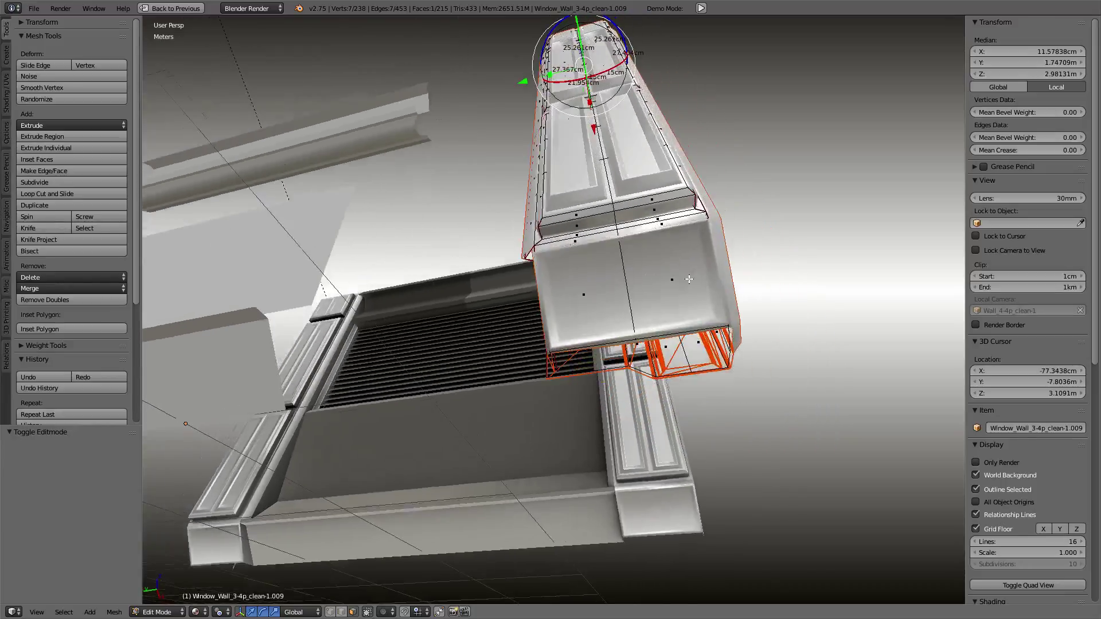
- Inset the pillar's two end faces with a thickness of about 0.0449
{"action": "right_click", "coordinate": [635, 288]}
{"action": "right_click", "coordinate": [585, 298]}
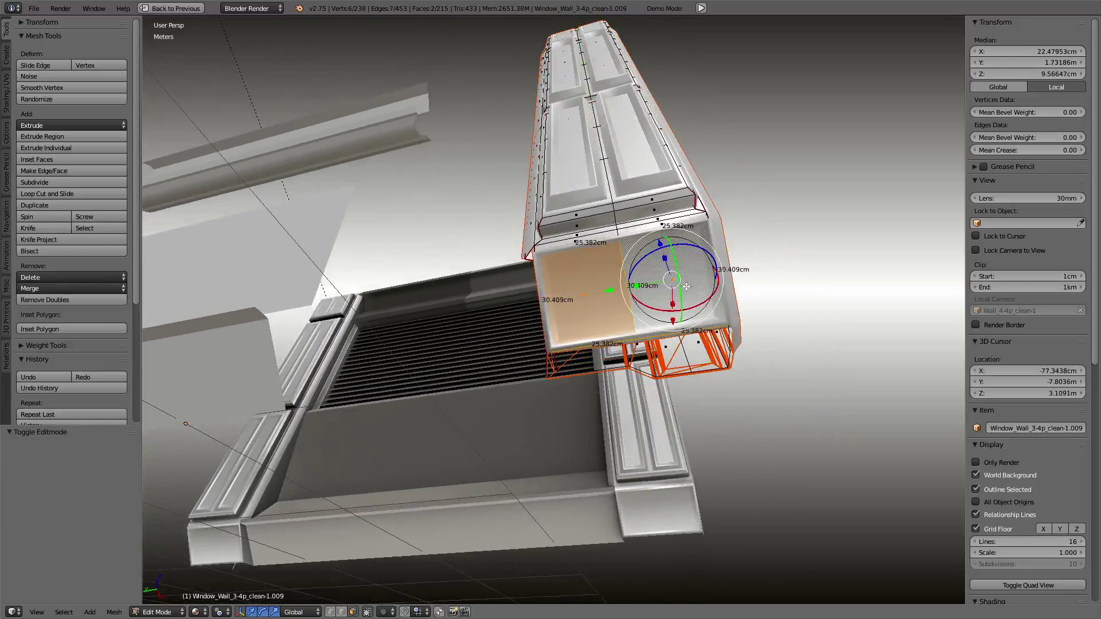
{"action": "right_click", "coordinate": [686, 287], "text": "shift"}
{"action": "key", "text": "ctrl+f"}
{"action": "left_click", "coordinate": [763, 247]}
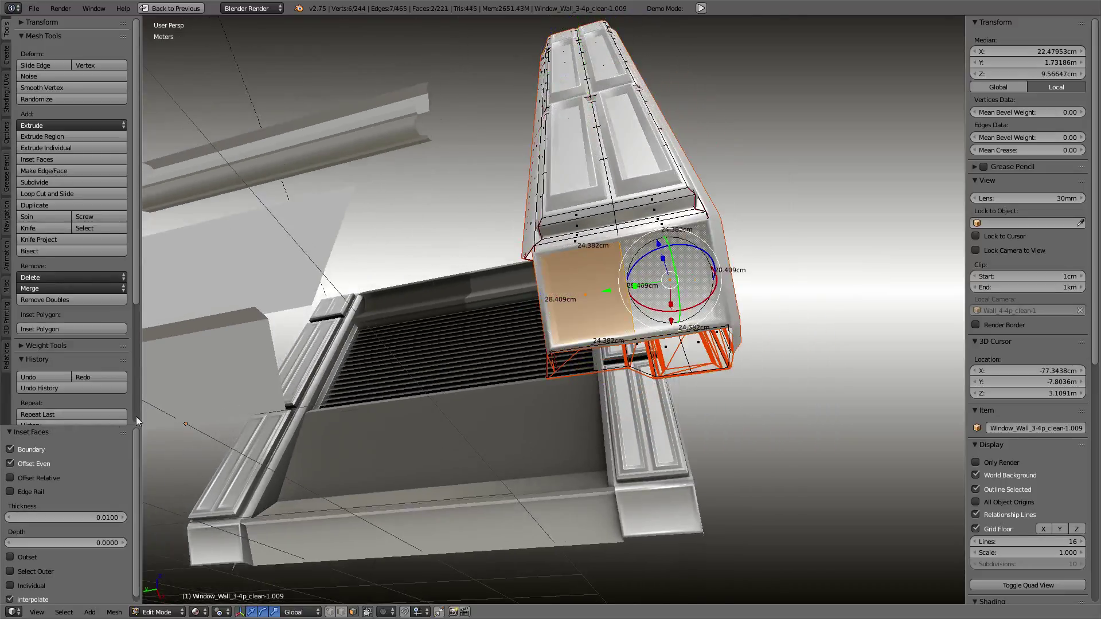
{"action": "left_click_drag", "start_coordinate": [65, 517], "coordinate": [106, 518]}
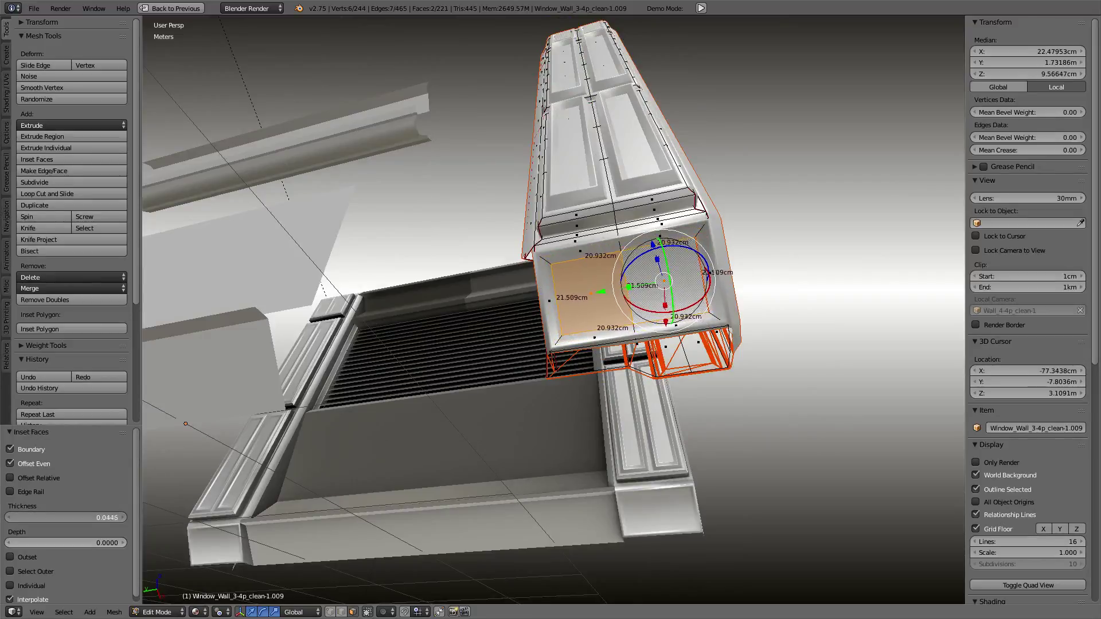
{"action": "key", "text": "KP_Decimal"}
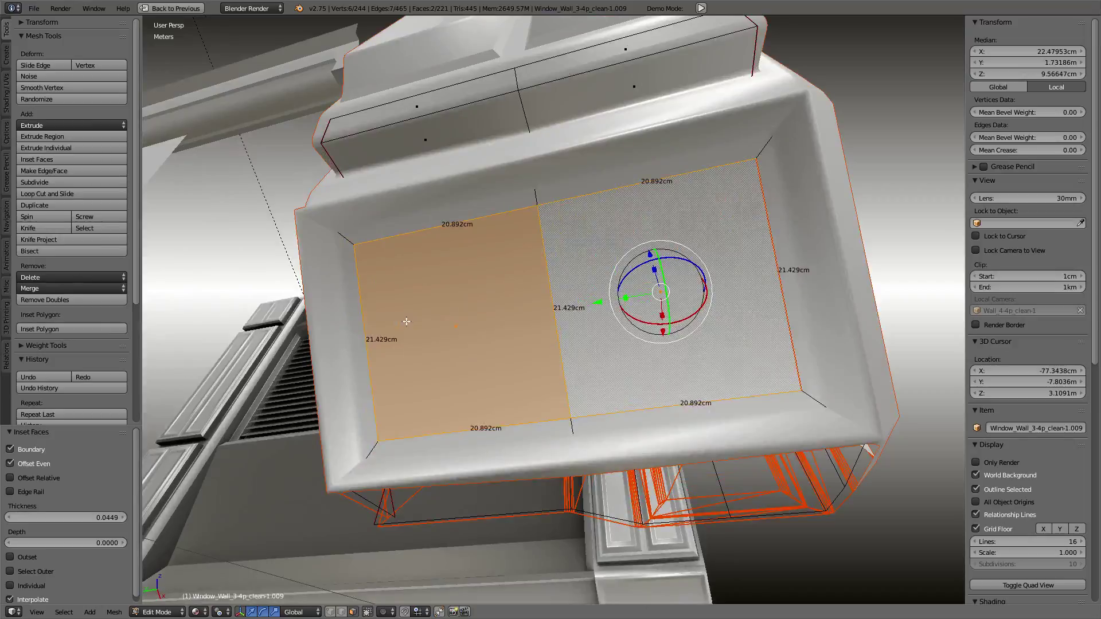
- Subdivide the inset faces and surrounding border faces once, then return to Object Mode
{"action": "left_click", "coordinate": [371, 437], "text": "alt+shift"}
{"action": "key", "text": "w"}
{"action": "left_click", "coordinate": [656, 225]}
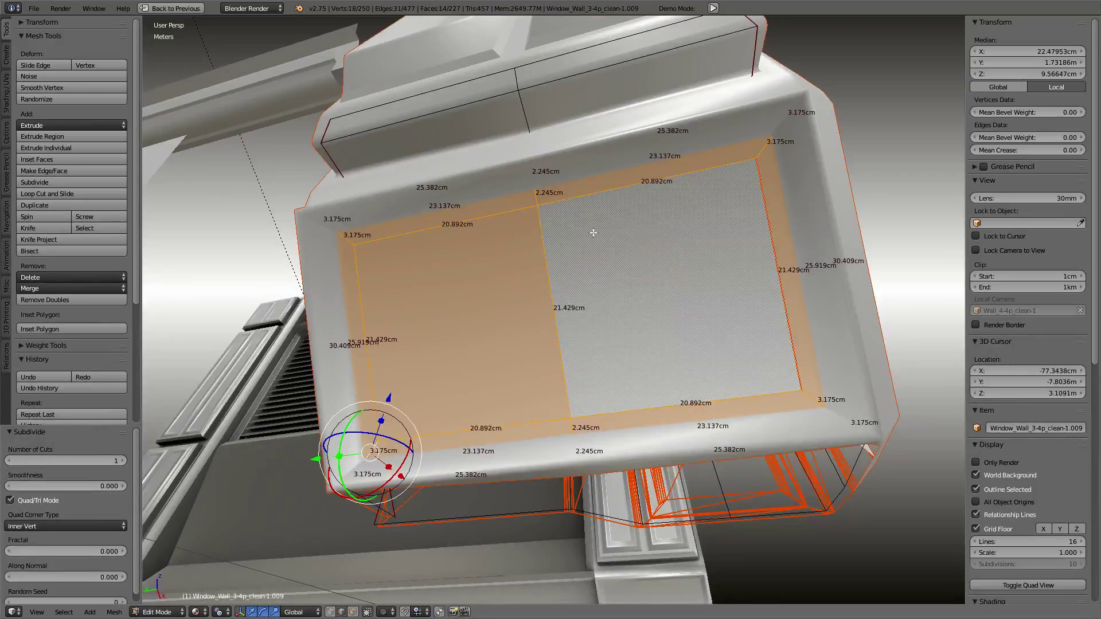
{"action": "middle_click_drag", "start_coordinate": [594, 232], "coordinate": [425, 300]}
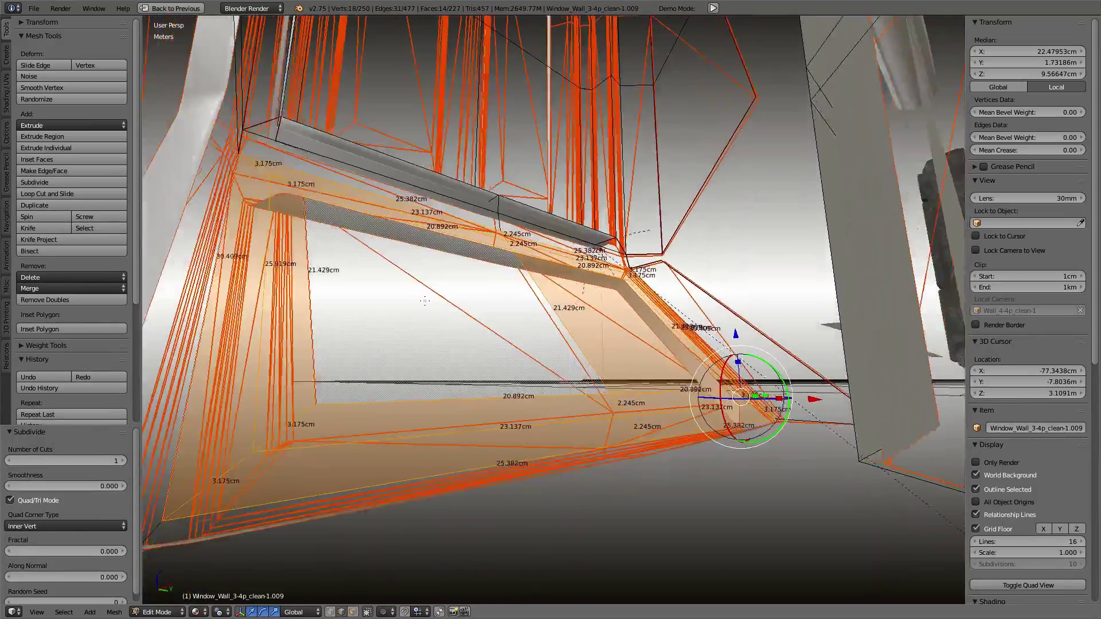
{"action": "mouse_move", "coordinate": [424, 301]}
{"action": "middle_mouse_down"}
{"action": "mouse_move", "coordinate": [368, 418]}
{"action": "mouse_move", "coordinate": [410, 20]}
{"action": "middle_mouse_up"}
{"action": "right_click", "coordinate": [332, 440], "text": "alt"}
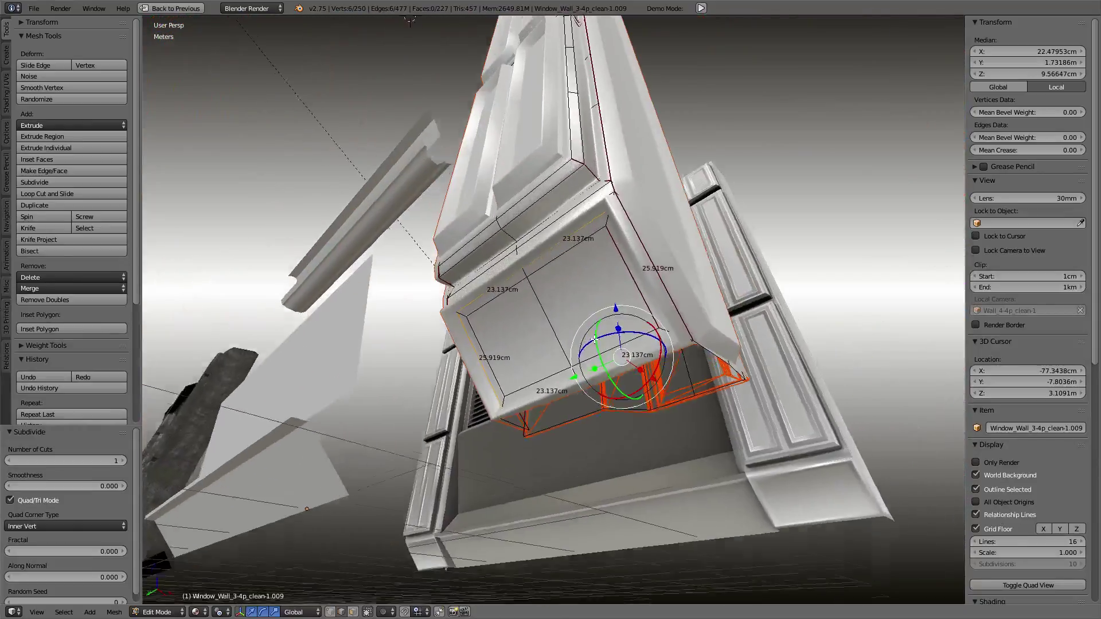
{"action": "key", "text": "Tab"}
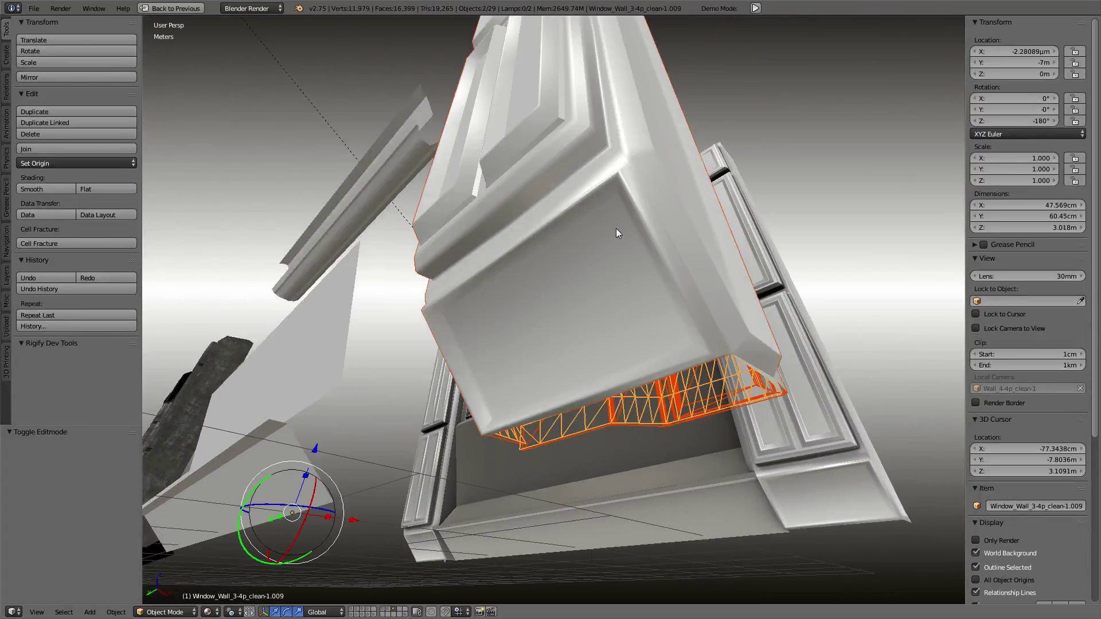
- Select the high-poly pillar, enter its edit mode briefly, then exit and cancel a stray move
{"action": "middle_click_drag", "start_coordinate": [616, 229], "coordinate": [856, 164]}
{"action": "right_click", "coordinate": [759, 194]}
{"action": "key", "text": "Tab"}
{"action": "scroll", "coordinate": [646, 240], "scroll_direction": "up", "scroll_amount": 3}
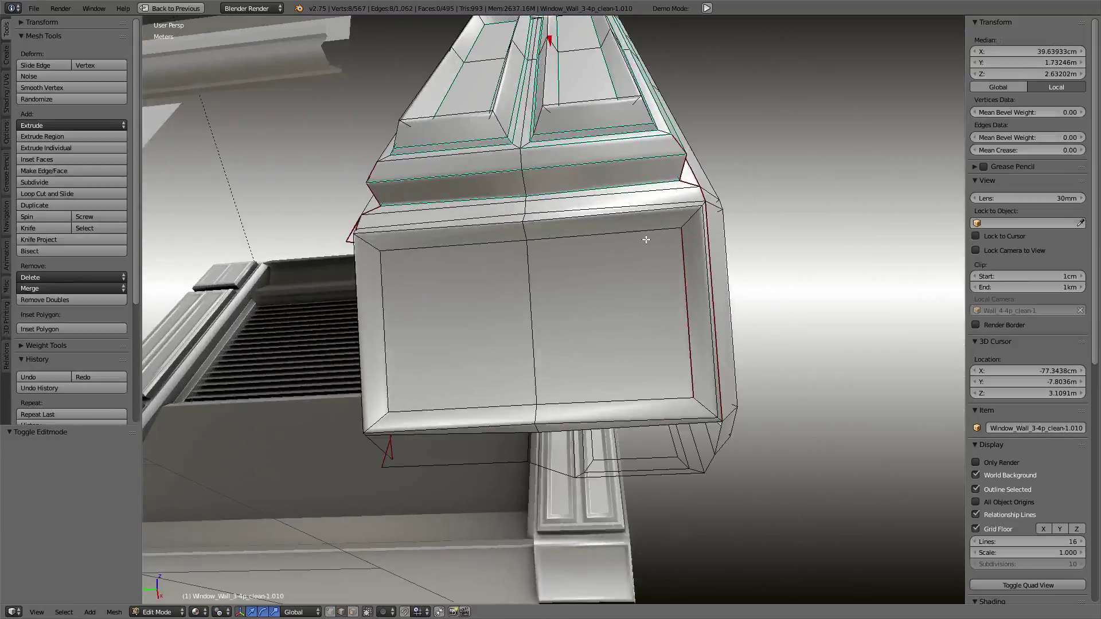
{"action": "right_click", "coordinate": [645, 242], "text": "alt"}
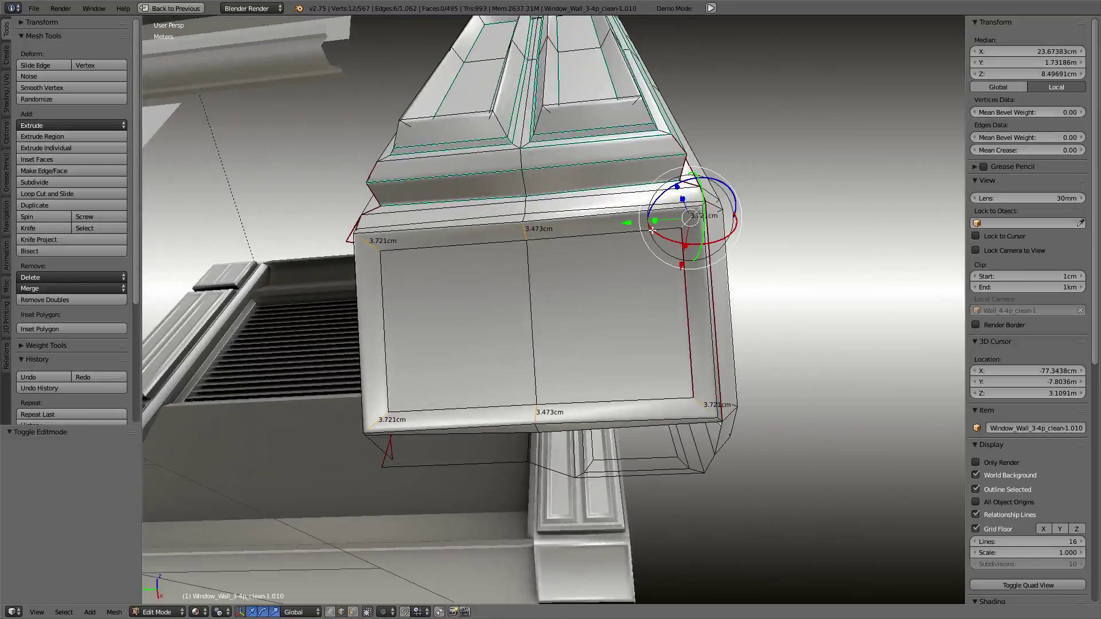
{"action": "middle_click_drag", "start_coordinate": [694, 223], "coordinate": [573, 206]}
{"action": "key", "text": "Tab"}
{"action": "key", "text": "g"}
{"action": "right_click", "coordinate": [507, 166]}
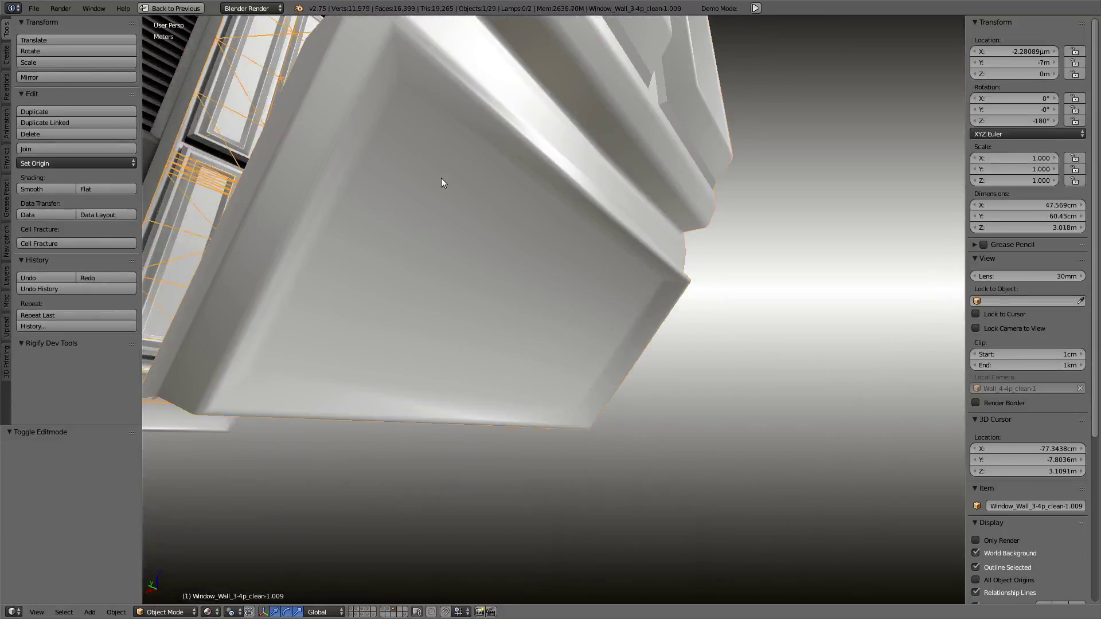
- Select the low-poly pillar and select all of its vertices in edit mode
{"action": "mouse_move", "coordinate": [442, 178]}
{"action": "middle_mouse_down"}
{"action": "mouse_move", "coordinate": [622, 270]}
{"action": "mouse_move", "coordinate": [551, 254]}
{"action": "mouse_move", "coordinate": [485, 211]}
{"action": "middle_mouse_up"}
{"action": "right_click", "coordinate": [571, 232]}
{"action": "key", "text": "Tab"}
{"action": "key", "text": "a"}
{"action": "key", "text": "Tab"}
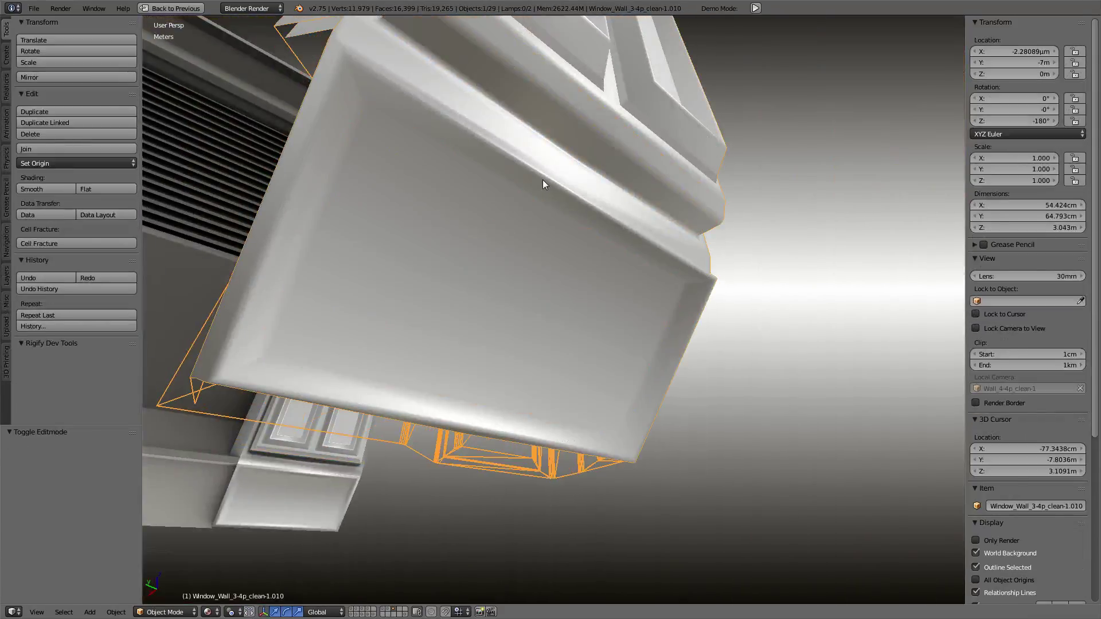
- Undo the end-face subdivision and earlier edits, back to the pillar mesh before the inset
{"action": "key", "text": "Tab"}
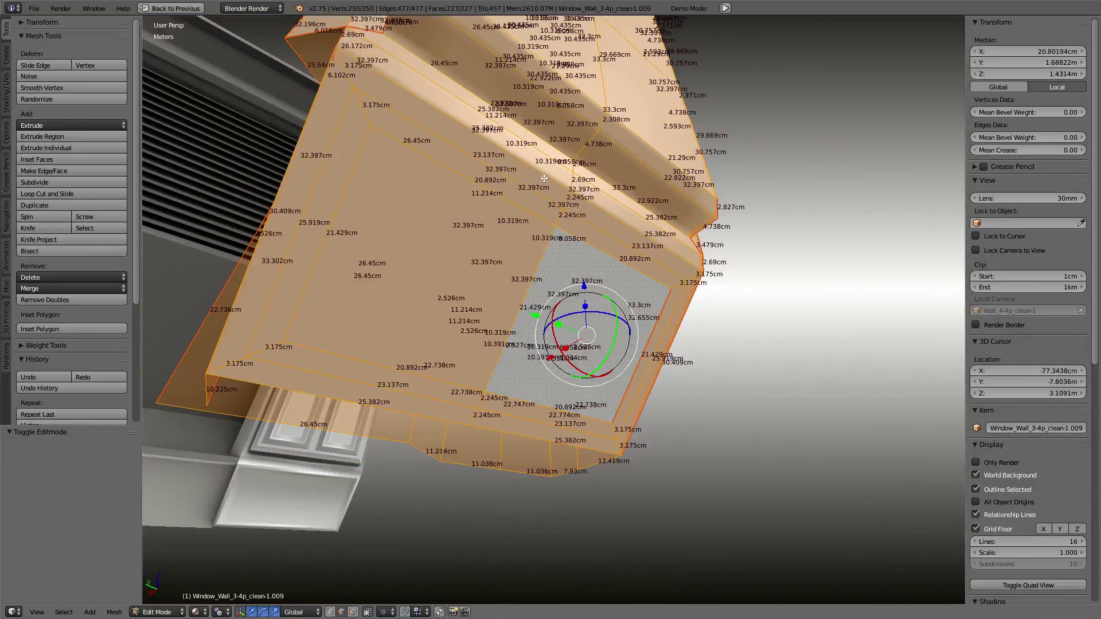
{"action": "key", "text": "r"}
{"action": "key", "text": "Escape"}
{"action": "key", "text": "ctrl+z"}
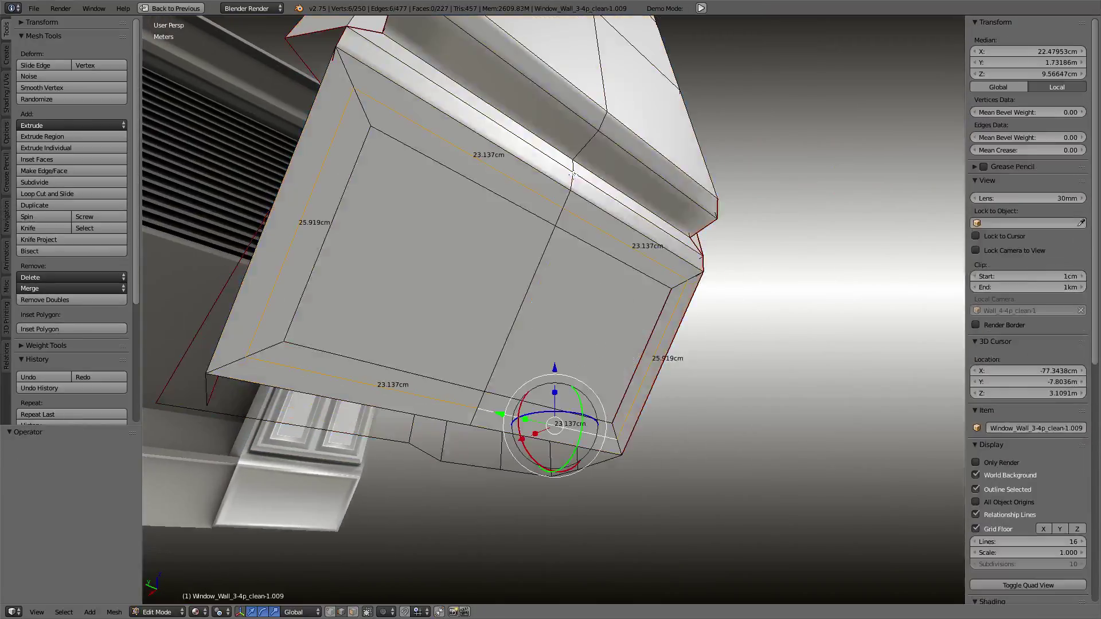
{"action": "key", "text": "Tab"}
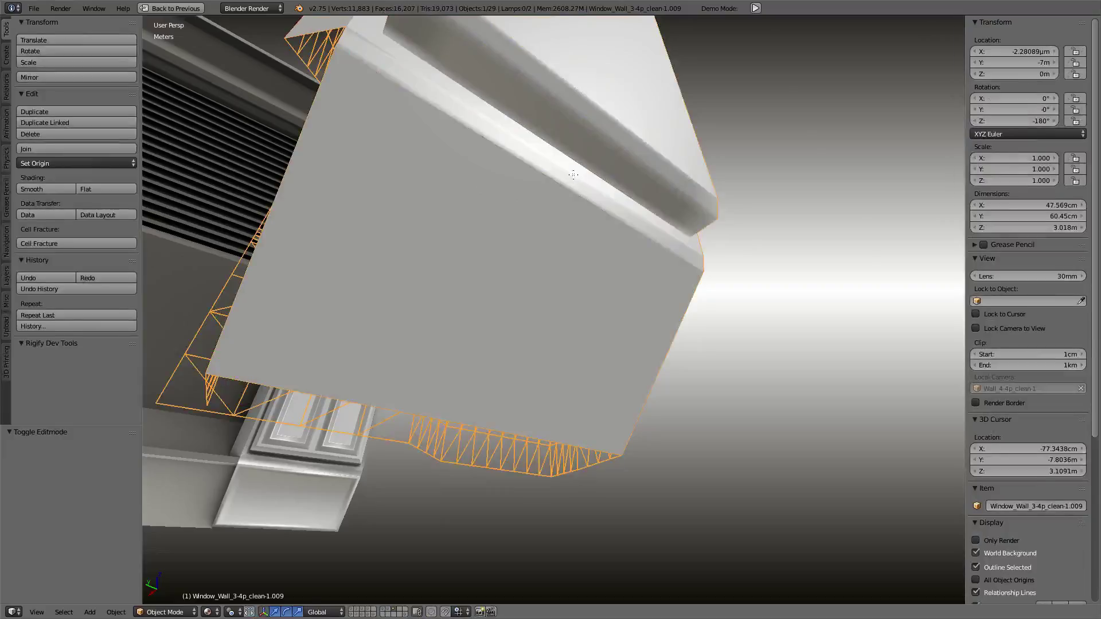
{"action": "key", "text": "Tab"}
{"action": "middle_click_drag", "start_coordinate": [573, 175], "coordinate": [509, 188]}
{"action": "key", "text": "ctrl+z"}
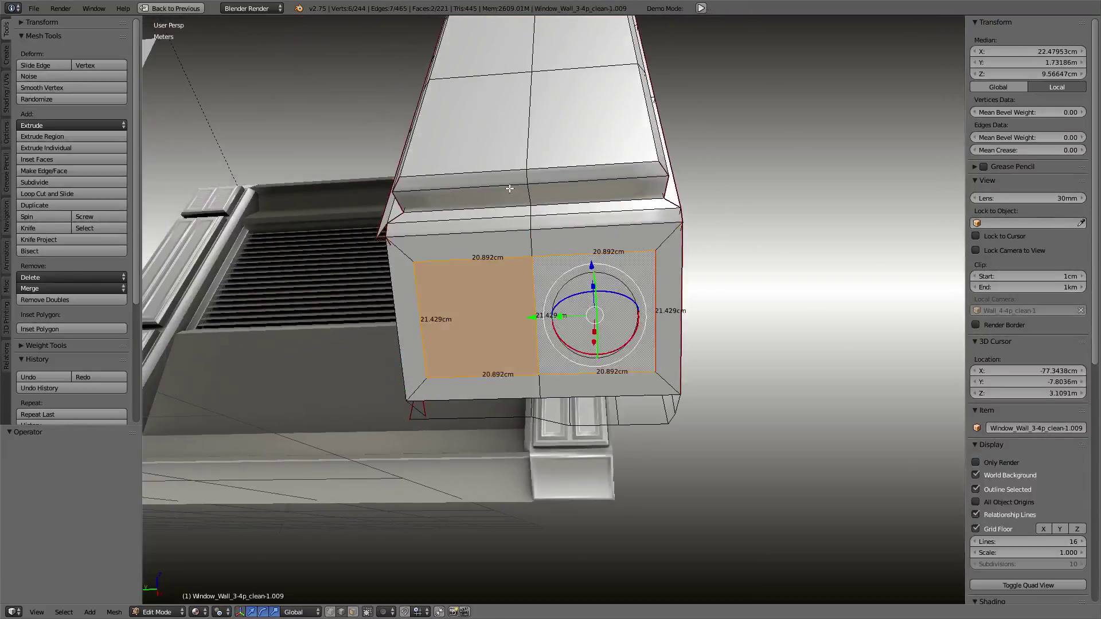
{"action": "key", "text": "ctrl+z"}
{"action": "key", "text": "ctrl+z"}
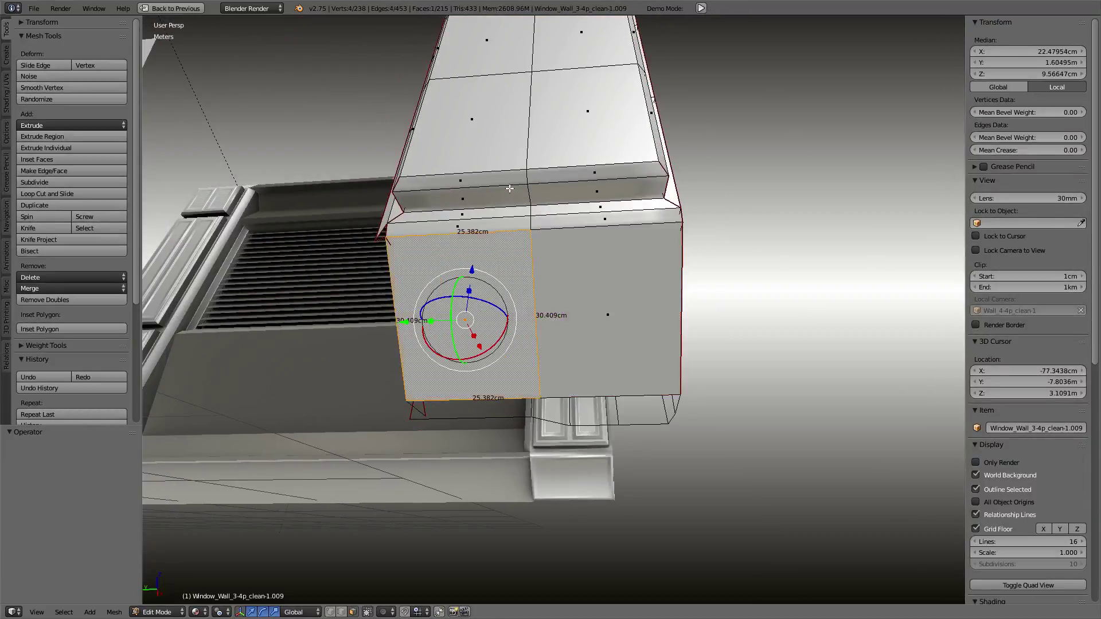
{"action": "key", "text": "ctrl+z"}
{"action": "key", "text": "ctrl+z"}
{"action": "key", "text": "ctrl+z"}
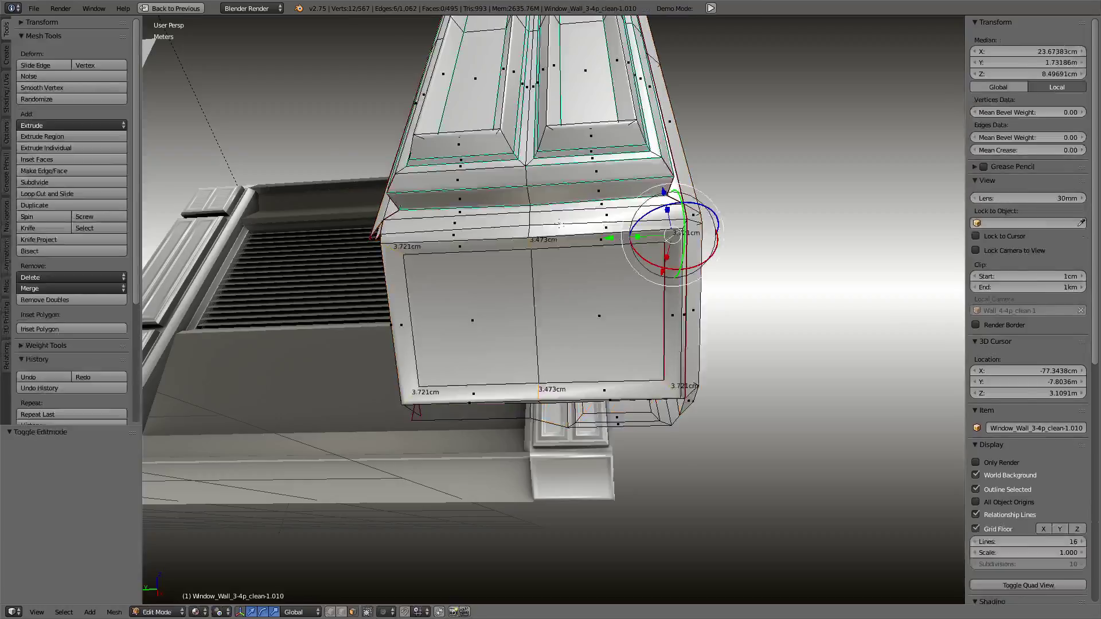
{"action": "key", "text": "ctrl+z"}
{"action": "middle_click_drag", "start_coordinate": [569, 271], "coordinate": [487, 308]}
{"action": "key", "text": "ctrl+z"}
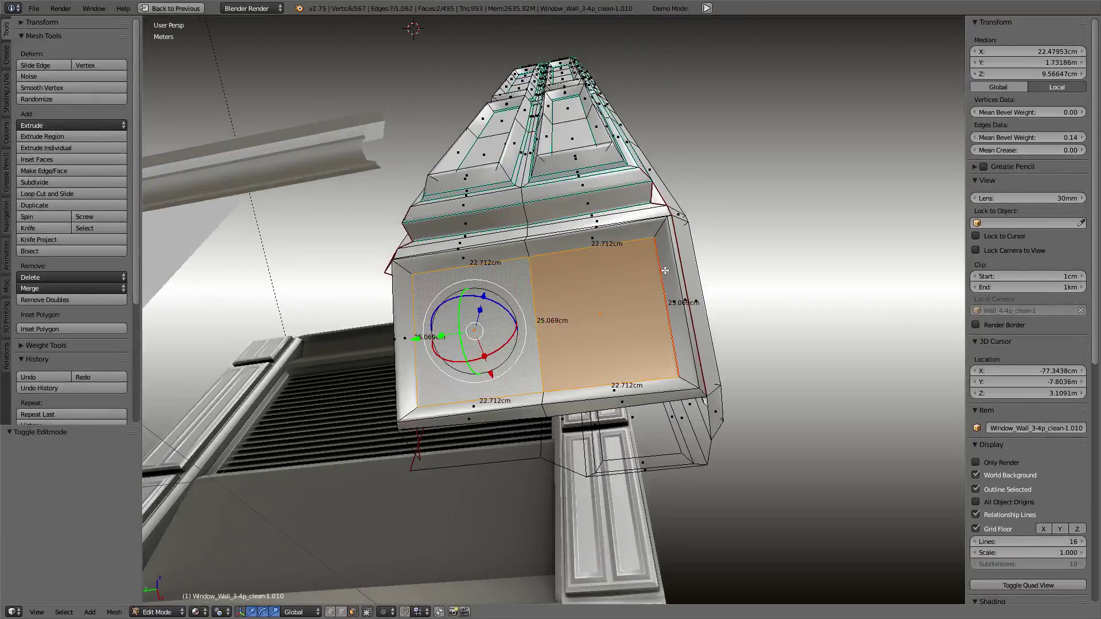
- Inset the two bottom faces and raise the thickness so the inner panels shrink
{"action": "key", "text": "w"}
{"action": "left_click", "coordinate": [665, 270]}
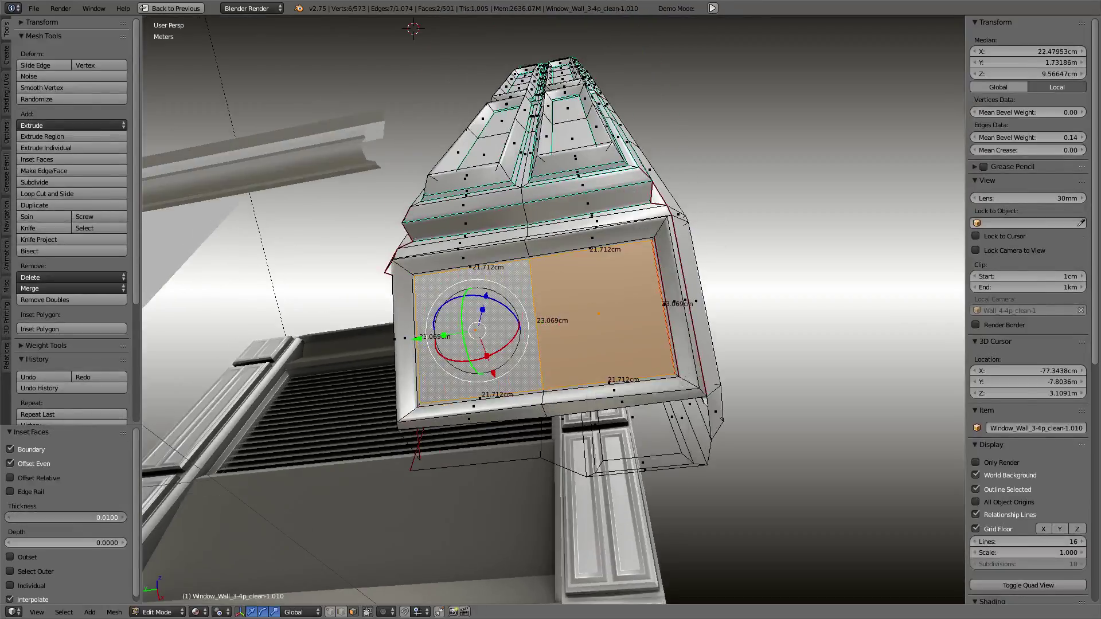
{"action": "left_click_drag", "start_coordinate": [63, 517], "coordinate": [86, 517]}
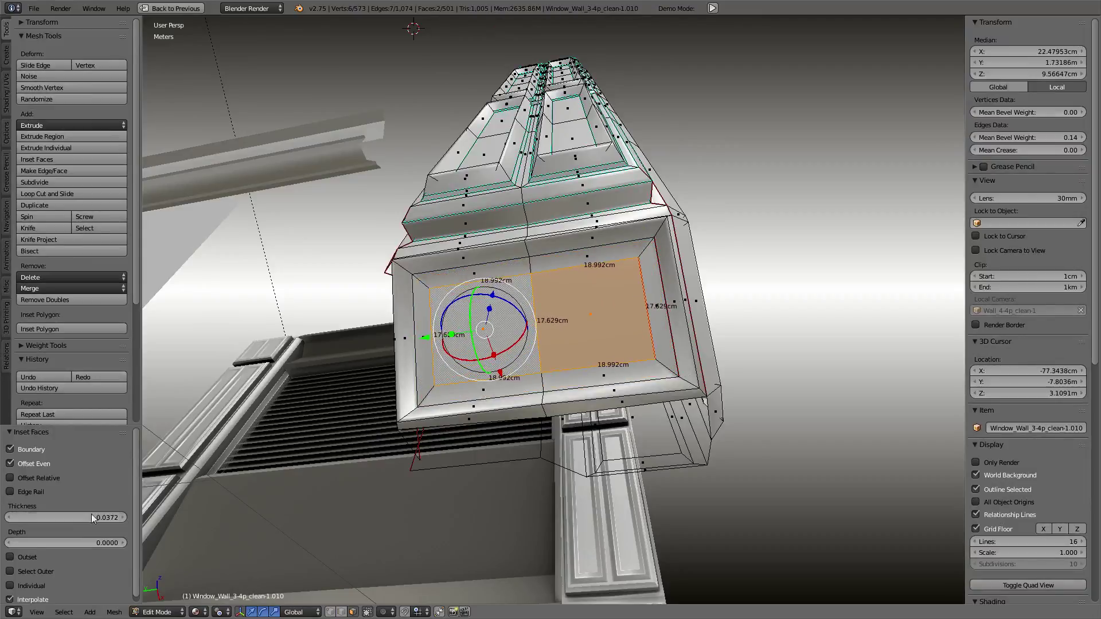
{"action": "mouse_move", "coordinate": [458, 258]}
{"action": "middle_mouse_down"}
{"action": "mouse_move", "coordinate": [507, 247]}
{"action": "mouse_move", "coordinate": [501, 198]}
{"action": "mouse_move", "coordinate": [449, 300]}
{"action": "mouse_move", "coordinate": [505, 242]}
{"action": "middle_mouse_up"}
{"action": "key", "text": "Tab"}
{"action": "key", "text": "Tab"}
- Mark the boundary loop of the ring of faces around the inset frame sharp
{"action": "left_click", "coordinate": [505, 242], "text": "alt"}
{"action": "key", "text": "ctrl+e"}
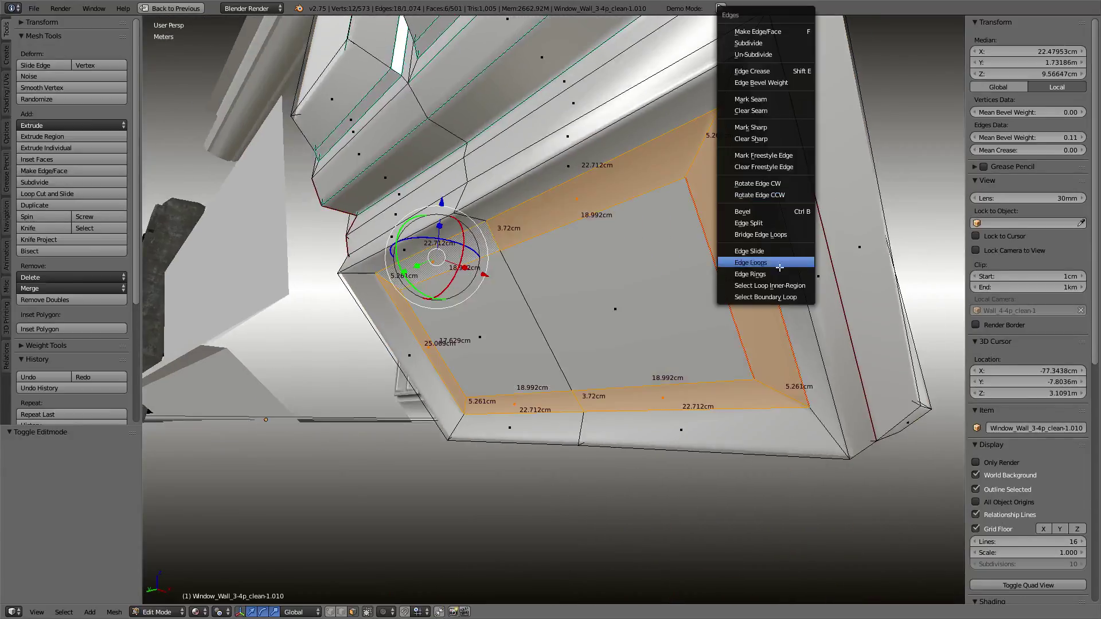
{"action": "left_click", "coordinate": [769, 296]}
{"action": "key", "text": "ctrl+e"}
{"action": "left_click", "coordinate": [743, 127]}
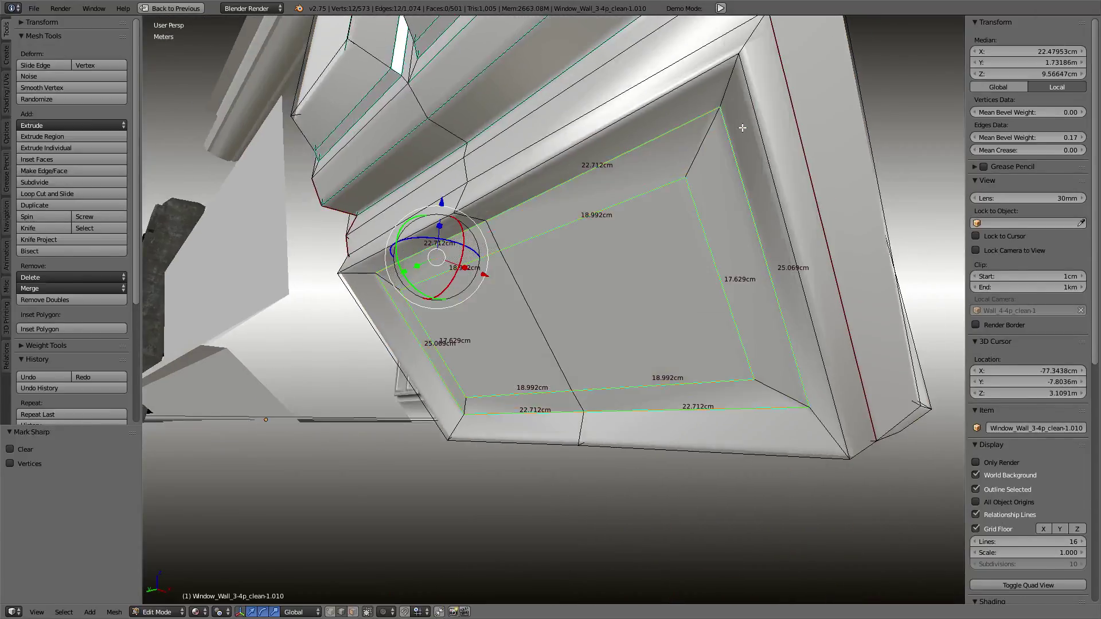
{"action": "key", "text": "Tab"}
{"action": "mouse_move", "coordinate": [744, 127]}
{"action": "middle_mouse_down"}
{"action": "mouse_move", "coordinate": [595, 206]}
{"action": "mouse_move", "coordinate": [716, 265]}
{"action": "mouse_move", "coordinate": [591, 285]}
{"action": "middle_mouse_up"}
- Mark sharp the boundary loop around the narrow side face and its large adjoining face
{"action": "key", "text": "Tab"}
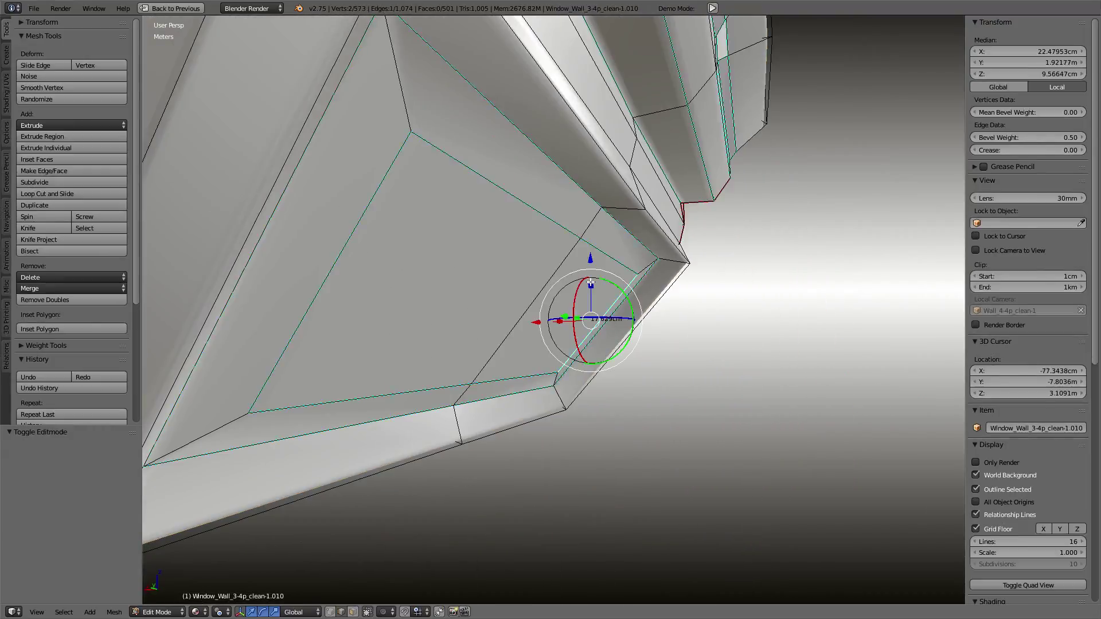
{"action": "key", "text": "ctrl+z"}
{"action": "right_click", "coordinate": [591, 282]}
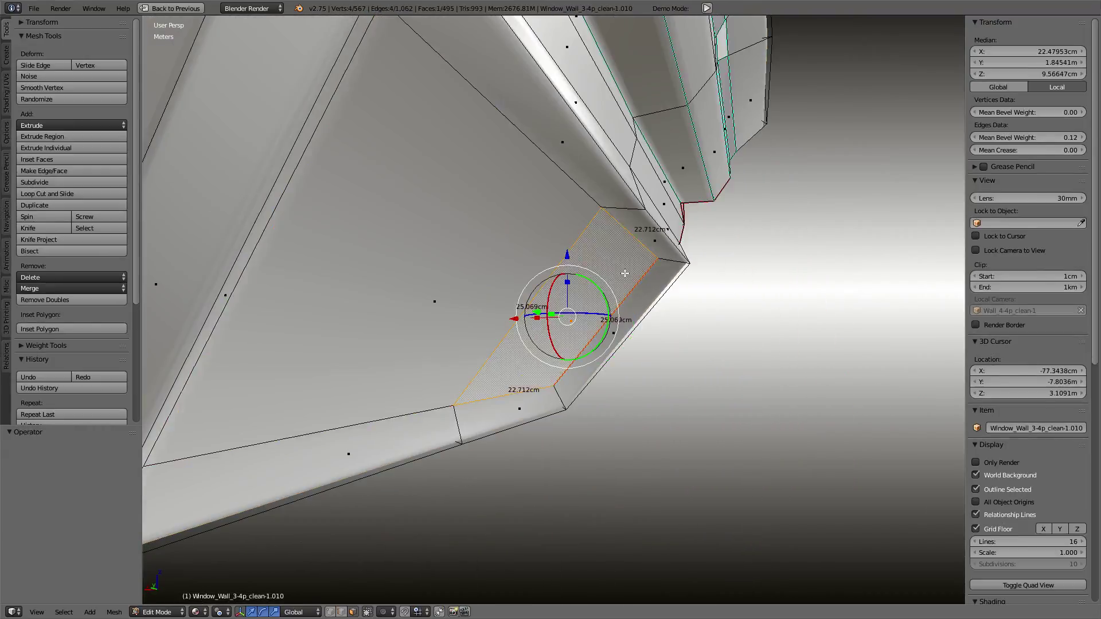
{"action": "right_click", "coordinate": [528, 235], "text": "shift"}
{"action": "key", "text": "ctrl+e"}
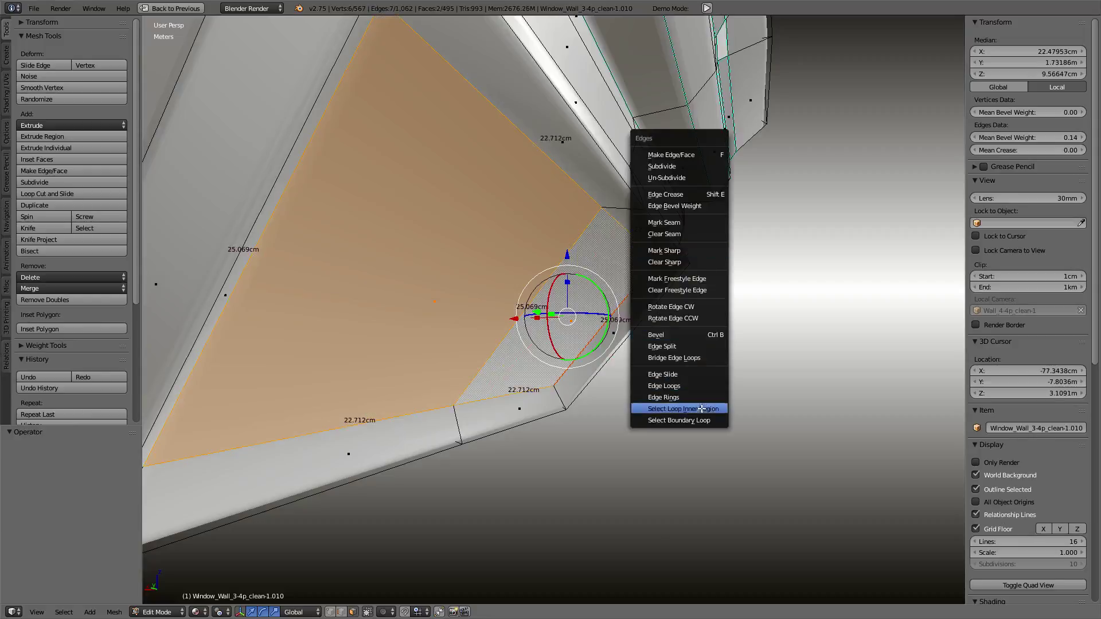
{"action": "left_click", "coordinate": [697, 422]}
{"action": "key", "text": "ctrl+e"}
{"action": "left_click", "coordinate": [688, 246]}
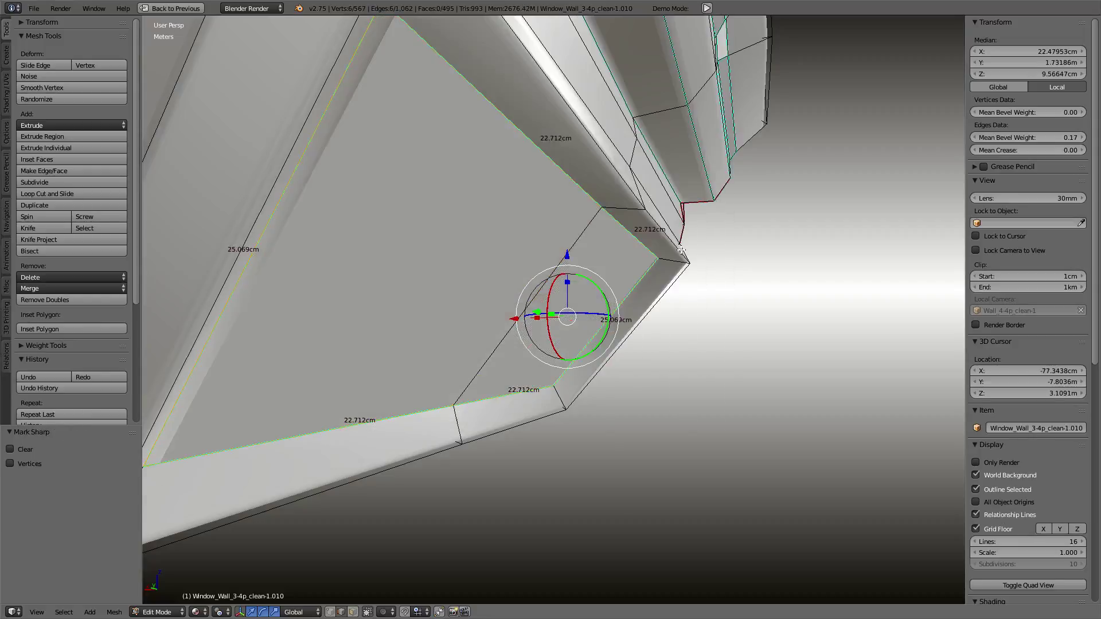
{"action": "scroll", "coordinate": [659, 258], "scroll_direction": "down", "scroll_amount": 5}
{"action": "key", "text": "Tab"}
{"action": "middle_click_drag", "start_coordinate": [660, 258], "coordinate": [623, 247]}
{"action": "scroll", "coordinate": [600, 295], "scroll_direction": "up", "scroll_amount": 3}
- Mark the two horizontal ledge edges sharp and preview the shading
{"action": "scroll", "coordinate": [600, 296], "scroll_direction": "up", "scroll_amount": 3}
{"action": "key", "text": "Tab"}
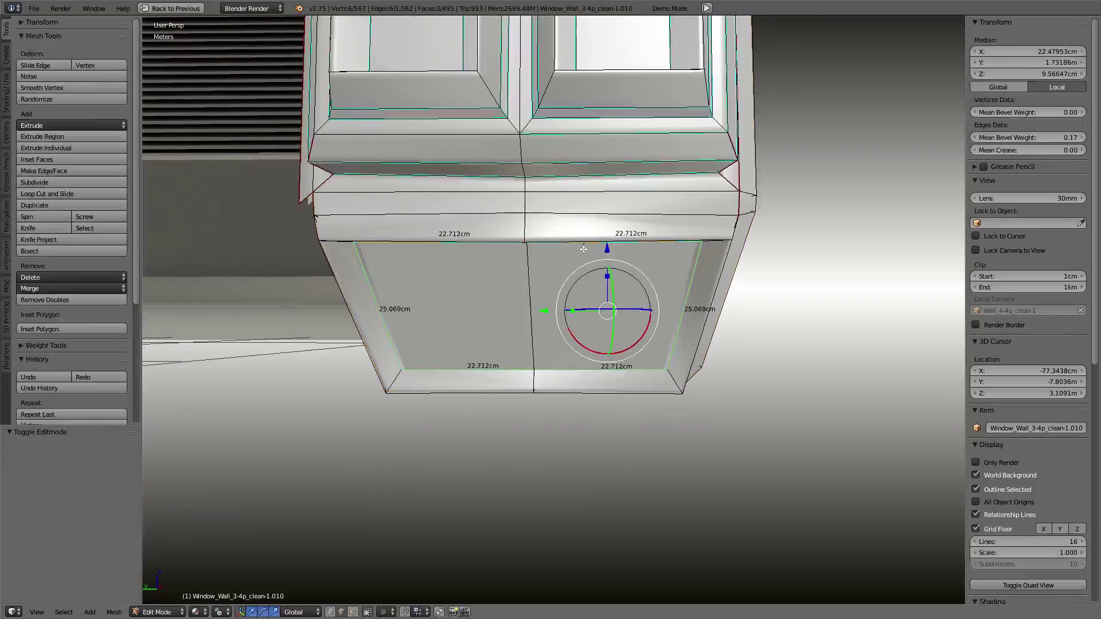
{"action": "right_click", "coordinate": [677, 213]}
{"action": "right_click", "coordinate": [470, 214], "text": "shift"}
{"action": "key", "text": "ctrl+e"}
{"action": "left_click", "coordinate": [863, 187]}
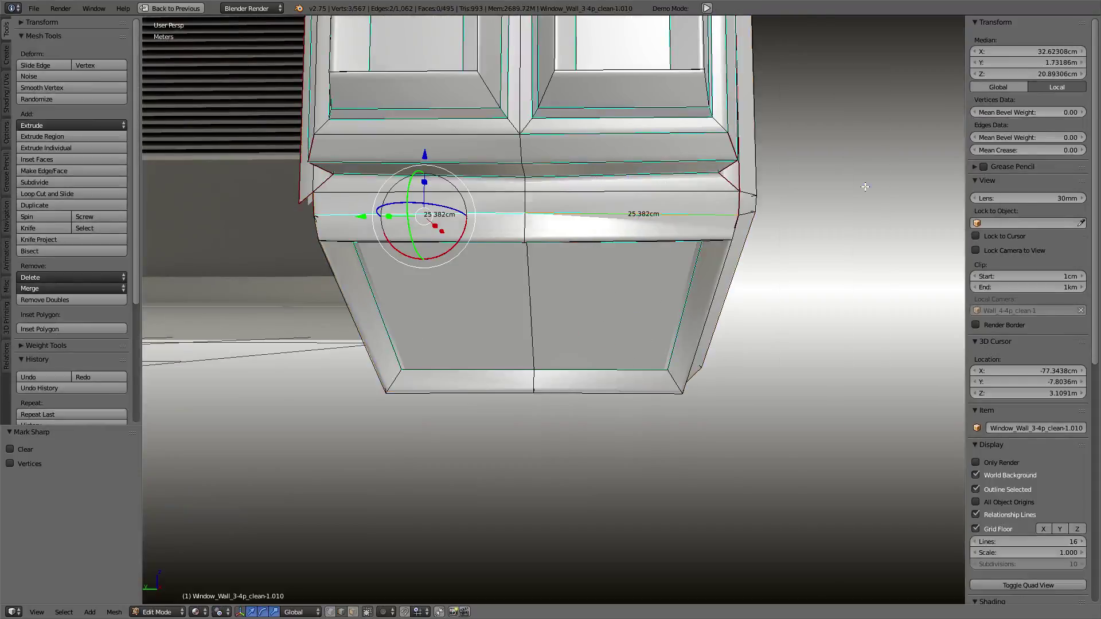
{"action": "key", "text": "Tab"}
{"action": "mouse_move", "coordinate": [767, 256]}
{"action": "middle_mouse_down"}
{"action": "mouse_move", "coordinate": [661, 276]}
{"action": "mouse_move", "coordinate": [605, 264]}
{"action": "middle_mouse_up"}
- Inspect the pillar's shading from a low side angle and from underneath
{"action": "key", "text": "Tab"}
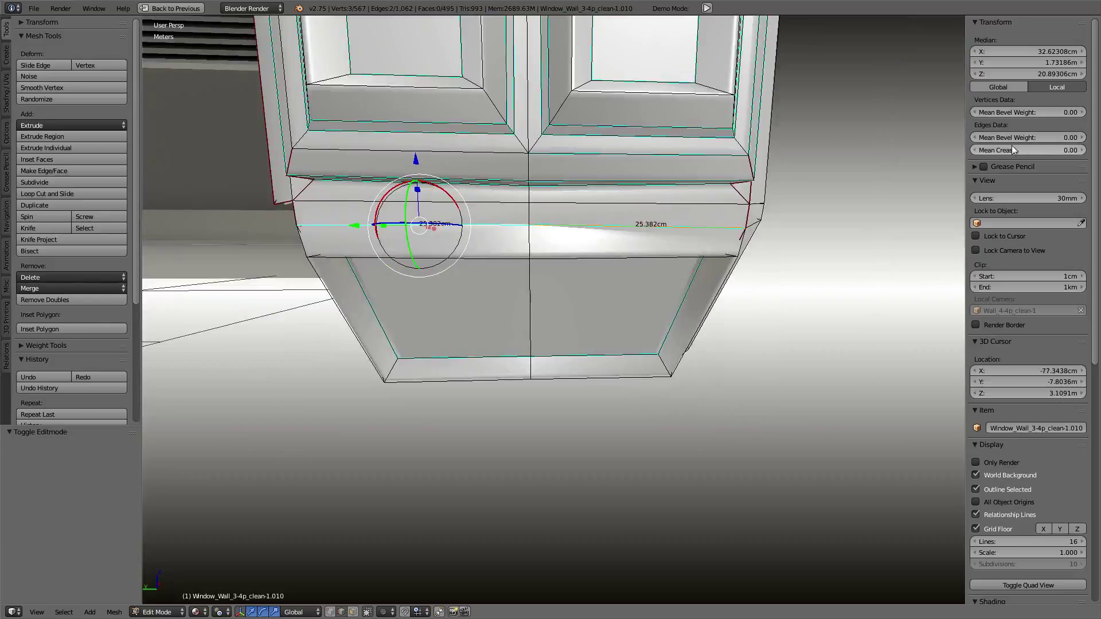
{"action": "left_click_drag", "start_coordinate": [1003, 138], "coordinate": [1032, 137]}
{"action": "middle_click_drag", "start_coordinate": [751, 238], "coordinate": [675, 242]}
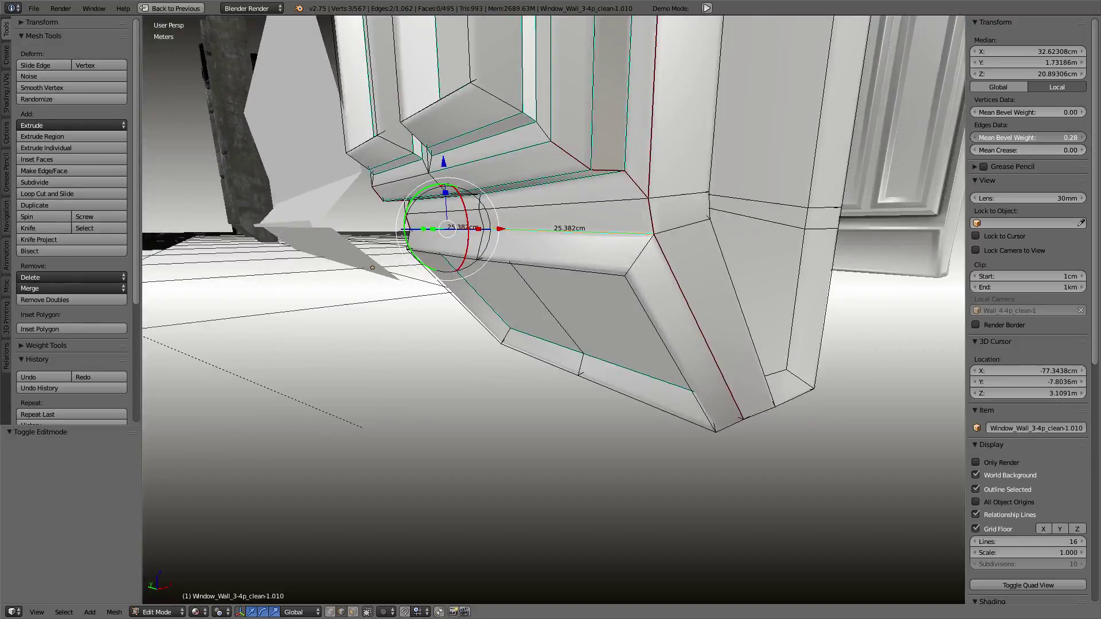
{"action": "key", "text": "Tab"}
{"action": "mouse_move", "coordinate": [441, 310]}
{"action": "middle_mouse_down"}
{"action": "mouse_move", "coordinate": [597, 287]}
{"action": "mouse_move", "coordinate": [574, 284]}
{"action": "middle_mouse_up"}
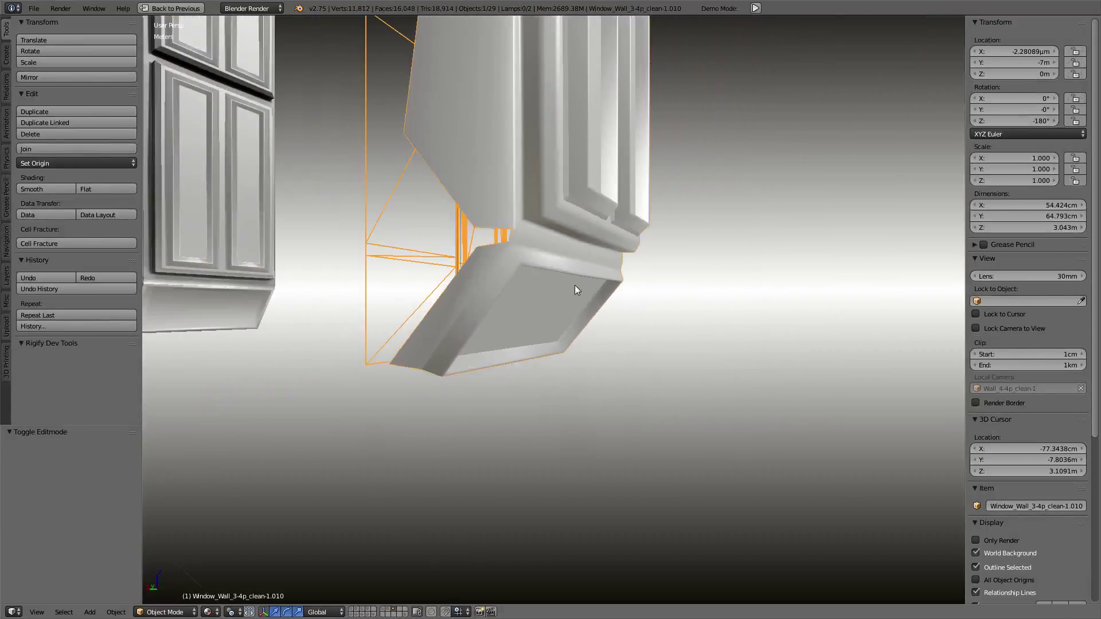
{"action": "key", "text": "Tab"}
{"action": "scroll", "coordinate": [470, 276], "scroll_direction": "up", "scroll_amount": 3}
- Give the long corner edge a bevel weight of 0.5
{"action": "right_click", "coordinate": [470, 275]}
{"action": "middle_click_drag", "start_coordinate": [470, 276], "coordinate": [671, 253]}
{"action": "right_click", "coordinate": [671, 253], "text": "shift"}
{"action": "mouse_move", "coordinate": [674, 166]}
{"action": "middle_mouse_down"}
{"action": "mouse_move", "coordinate": [641, 224]}
{"action": "mouse_move", "coordinate": [672, 190]}
{"action": "middle_mouse_up"}
{"action": "right_click", "coordinate": [671, 189]}
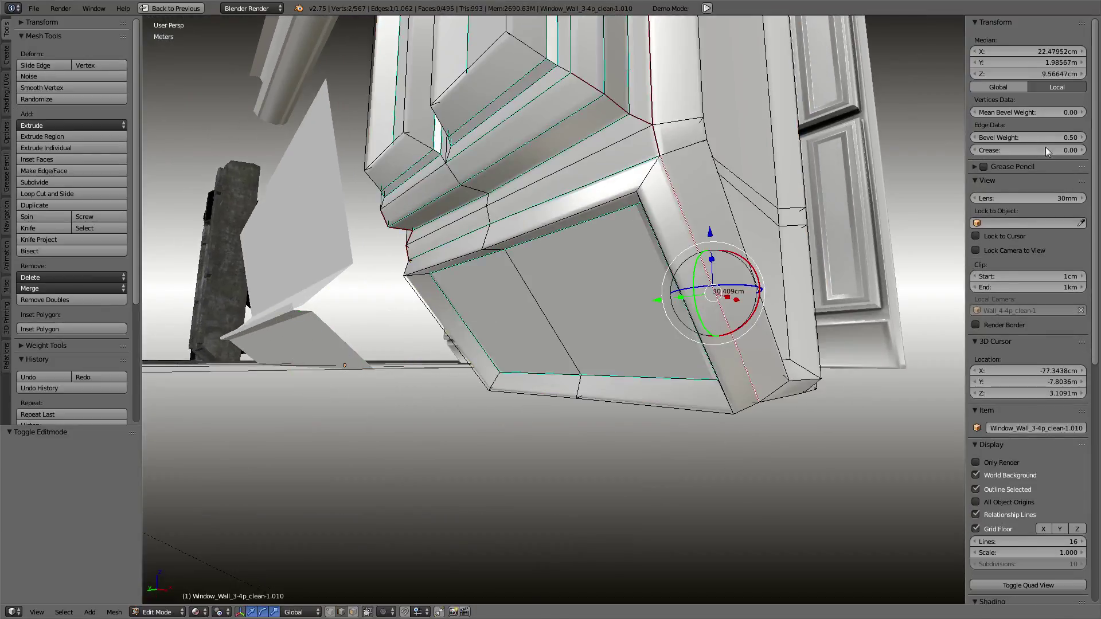
{"action": "right_click", "coordinate": [632, 169]}
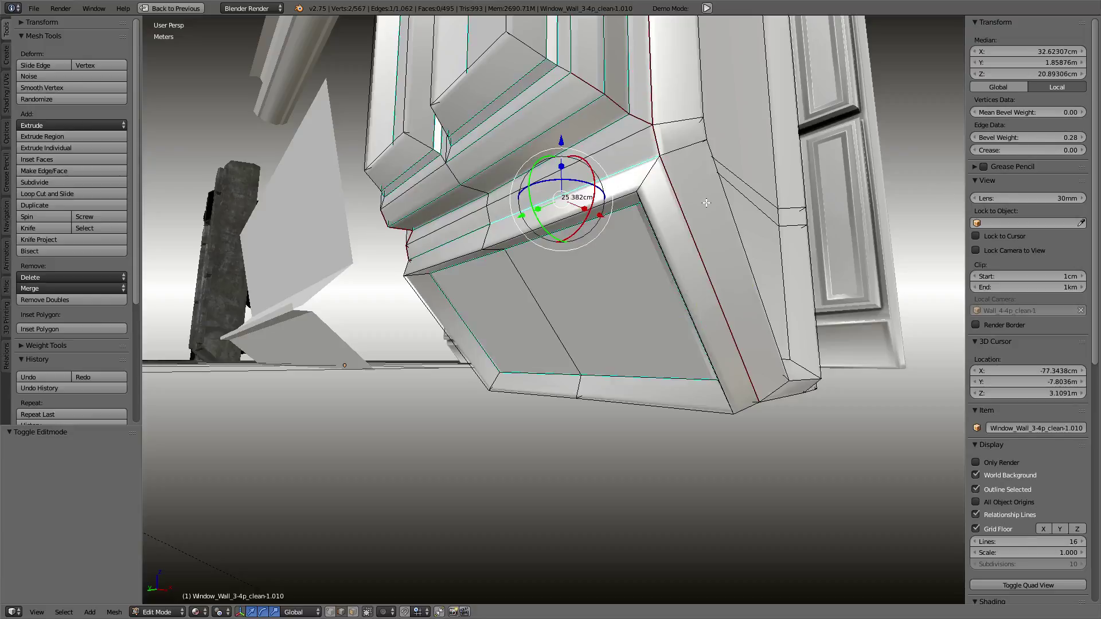
{"action": "right_click", "coordinate": [707, 202]}
{"action": "left_click", "coordinate": [1067, 140]}
{"action": "type", "text": "0.5"}
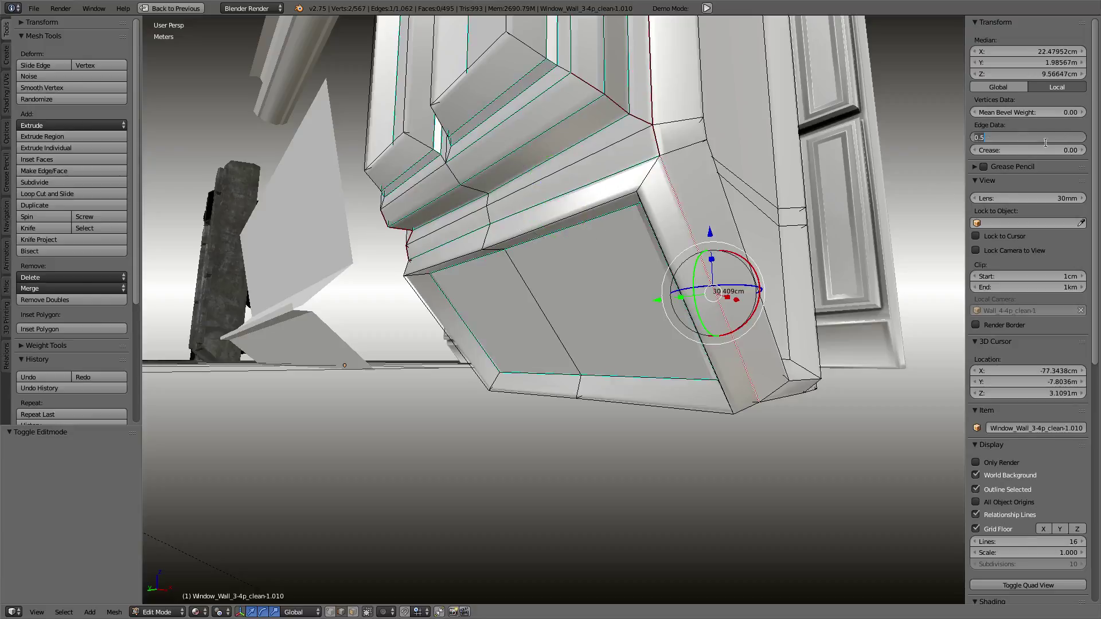
{"action": "key", "text": "Return"}
- Check the bevel weights of other pillar edges, including the tall vertical corner edge
{"action": "right_click", "coordinate": [575, 193]}
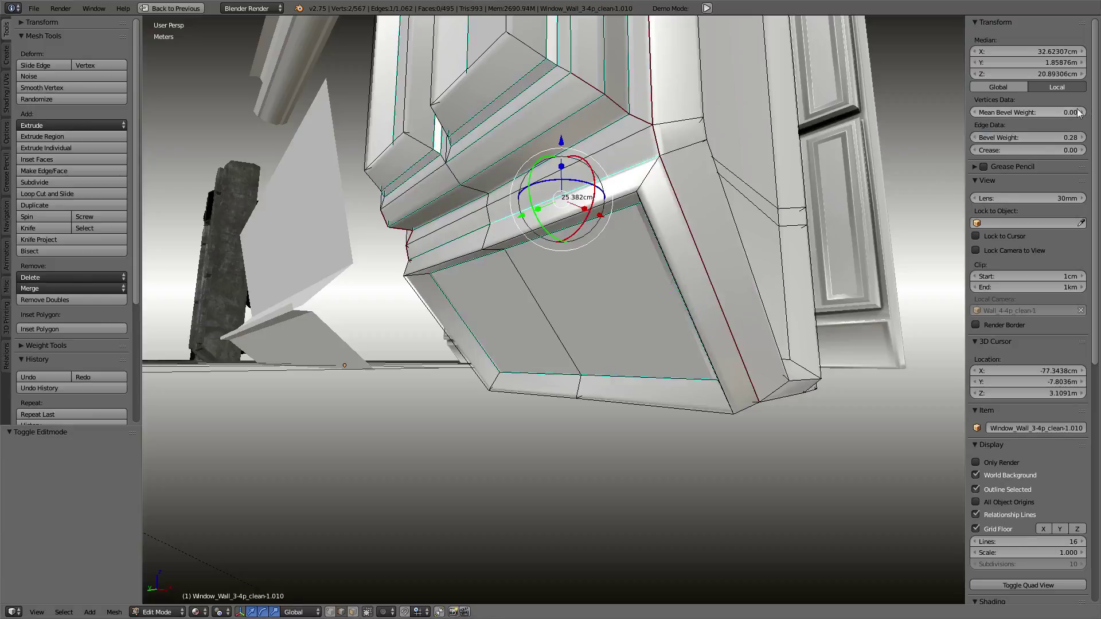
{"action": "middle_click_drag", "start_coordinate": [549, 248], "coordinate": [631, 229]}
{"action": "right_click", "coordinate": [550, 249]}
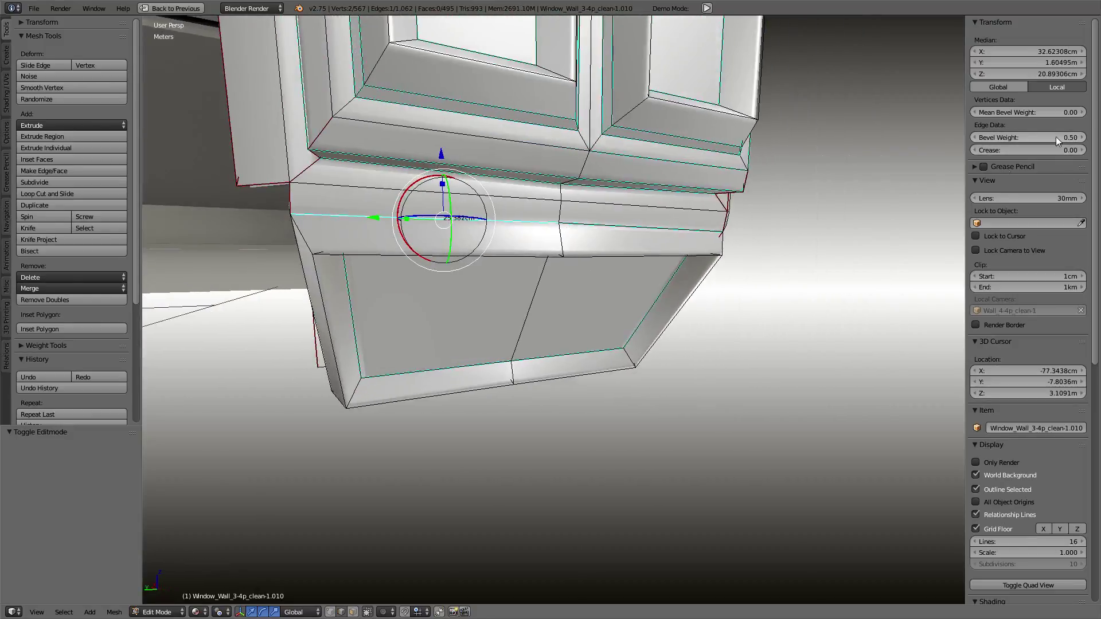
{"action": "middle_click_drag", "start_coordinate": [631, 189], "coordinate": [562, 218]}
{"action": "right_click", "coordinate": [401, 252]}
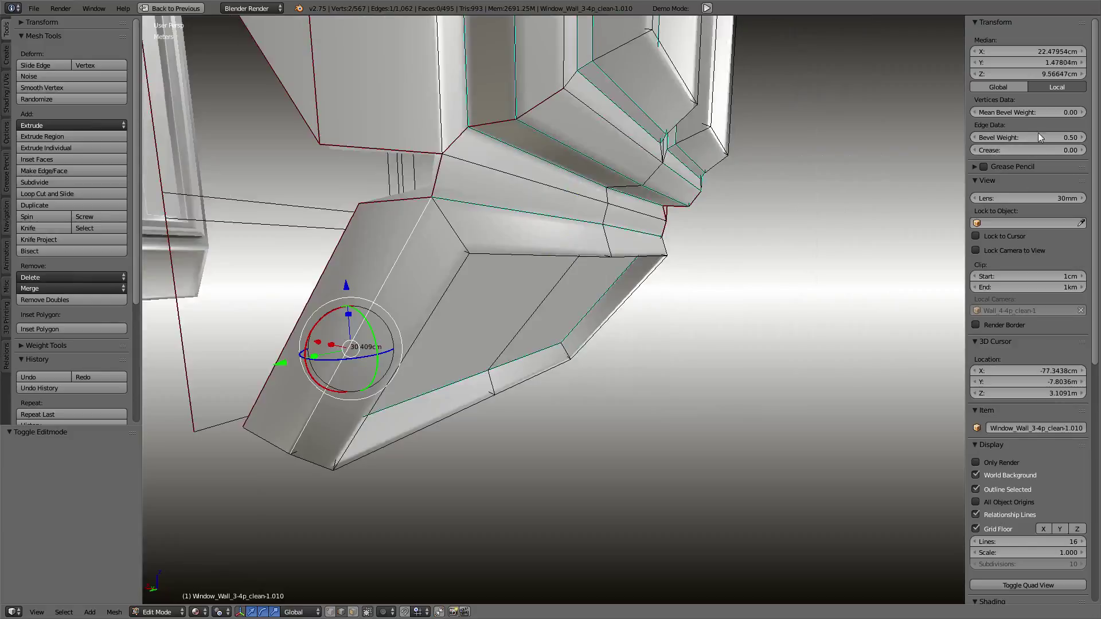
{"action": "middle_click_drag", "start_coordinate": [573, 258], "coordinate": [547, 279]}
{"action": "right_click", "coordinate": [547, 279]}
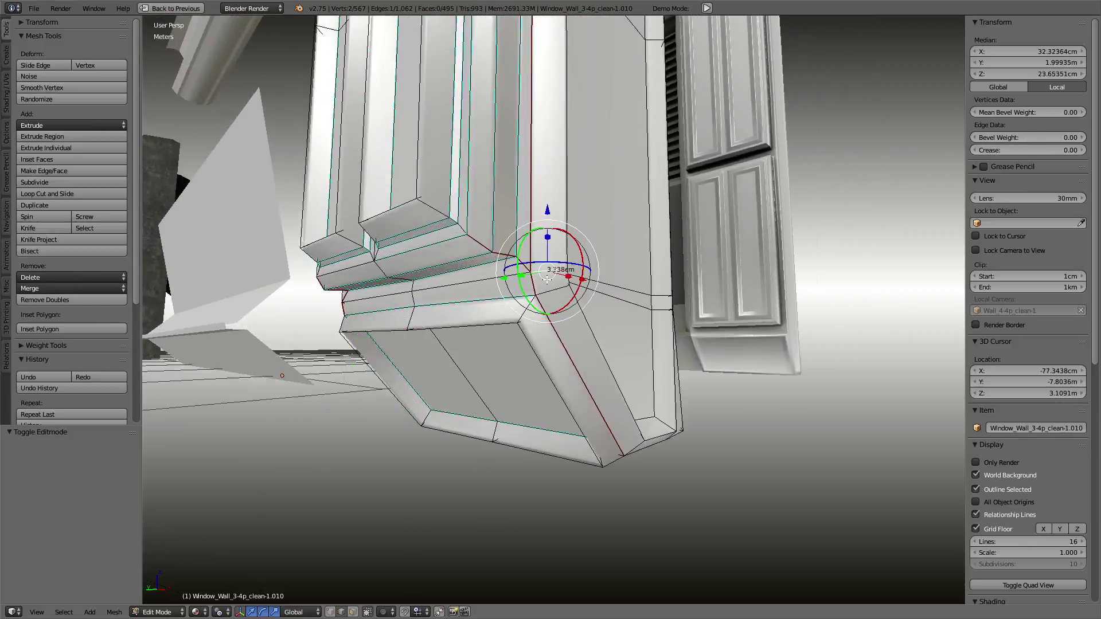
{"action": "right_click", "coordinate": [535, 250]}
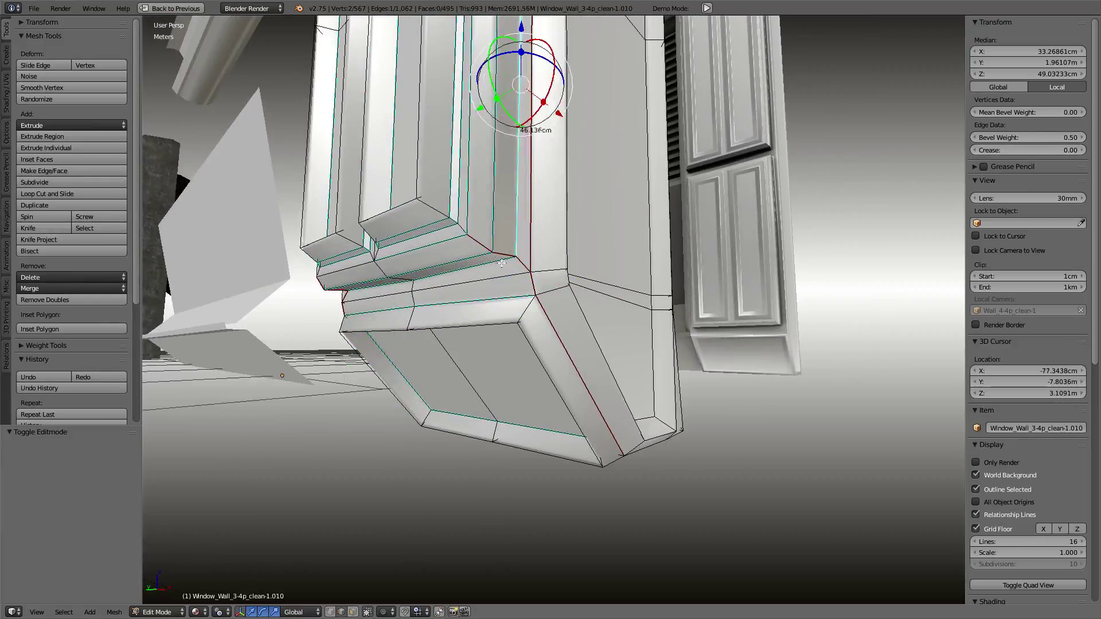
{"action": "mouse_move", "coordinate": [513, 243]}
{"action": "middle_mouse_down"}
{"action": "mouse_move", "coordinate": [550, 277]}
{"action": "mouse_move", "coordinate": [580, 256]}
{"action": "mouse_move", "coordinate": [574, 274]}
{"action": "mouse_move", "coordinate": [583, 253]}
{"action": "mouse_move", "coordinate": [585, 350]}
{"action": "mouse_move", "coordinate": [440, 480]}
{"action": "middle_mouse_up"}
{"action": "key", "text": "Tab"}
{"action": "scroll", "coordinate": [581, 256], "scroll_direction": "up", "scroll_amount": 3}
{"action": "key", "text": "Tab"}
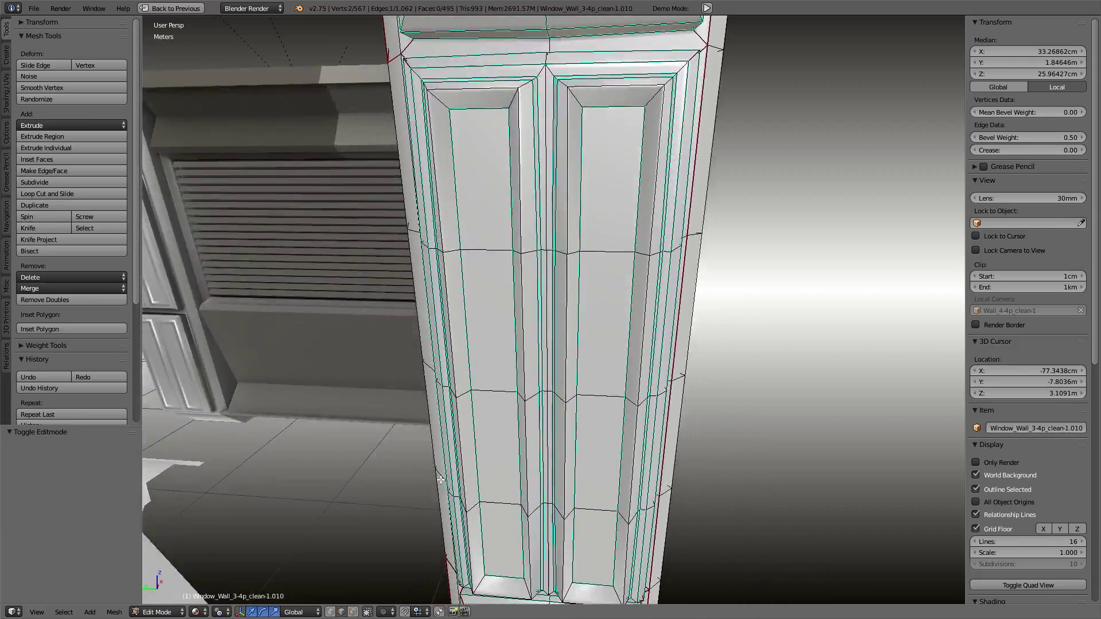
- In face mode, select the four left and four right window panel faces
{"action": "left_click", "coordinate": [354, 612]}
{"action": "left_click", "coordinate": [483, 181]}
{"action": "left_click", "coordinate": [490, 321], "text": "shift"}
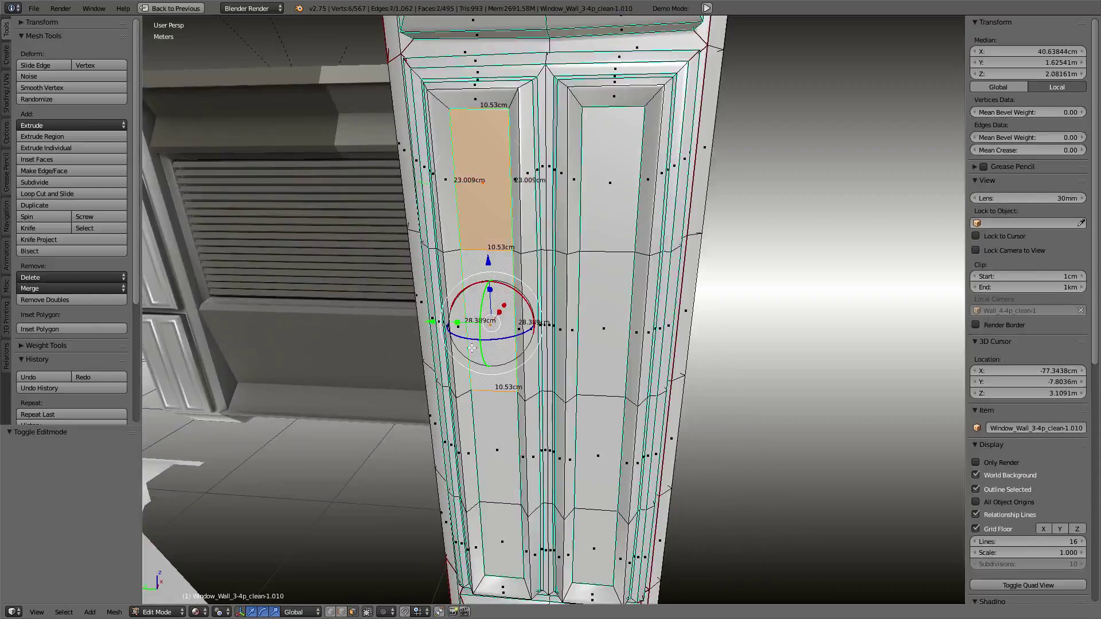
{"action": "left_click", "coordinate": [496, 450], "text": "shift"}
{"action": "left_click", "coordinate": [502, 539], "text": "shift"}
{"action": "left_click", "coordinate": [606, 198], "text": "shift"}
{"action": "left_click", "coordinate": [606, 321], "text": "shift"}
{"action": "left_click", "coordinate": [602, 448], "text": "shift"}
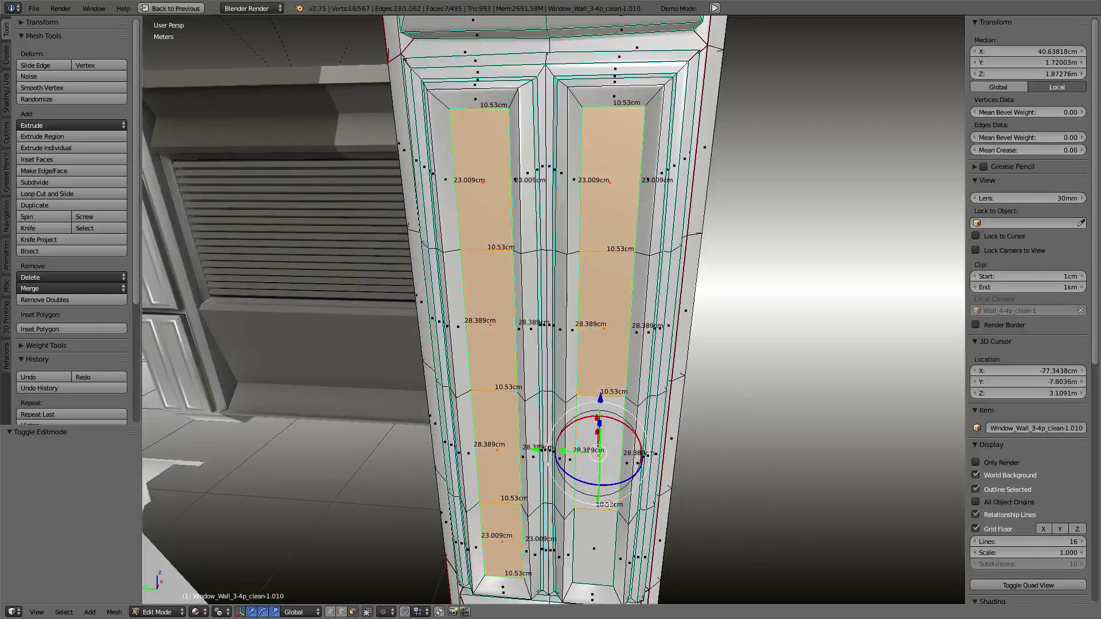
{"action": "left_click", "coordinate": [599, 539], "text": "shift"}
- Add the lower panel faces to the selection and remove a stray element
{"action": "mouse_move", "coordinate": [599, 539]}
{"action": "middle_mouse_down"}
{"action": "mouse_move", "coordinate": [565, 239]}
{"action": "mouse_move", "coordinate": [567, 115]}
{"action": "middle_mouse_up"}
{"action": "left_click", "coordinate": [568, 264], "text": "shift"}
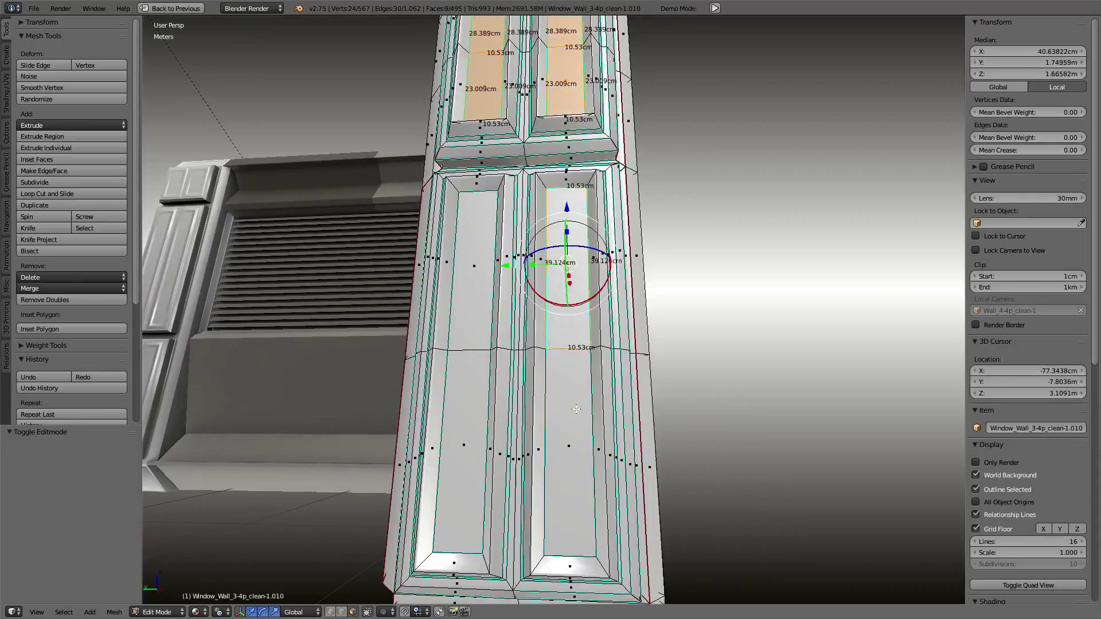
{"action": "left_click", "coordinate": [567, 453], "text": "shift"}
{"action": "left_click", "coordinate": [458, 453], "text": "shift"}
{"action": "left_click", "coordinate": [452, 291], "text": "shift"}
{"action": "middle_click_drag", "start_coordinate": [525, 289], "coordinate": [528, 276]}
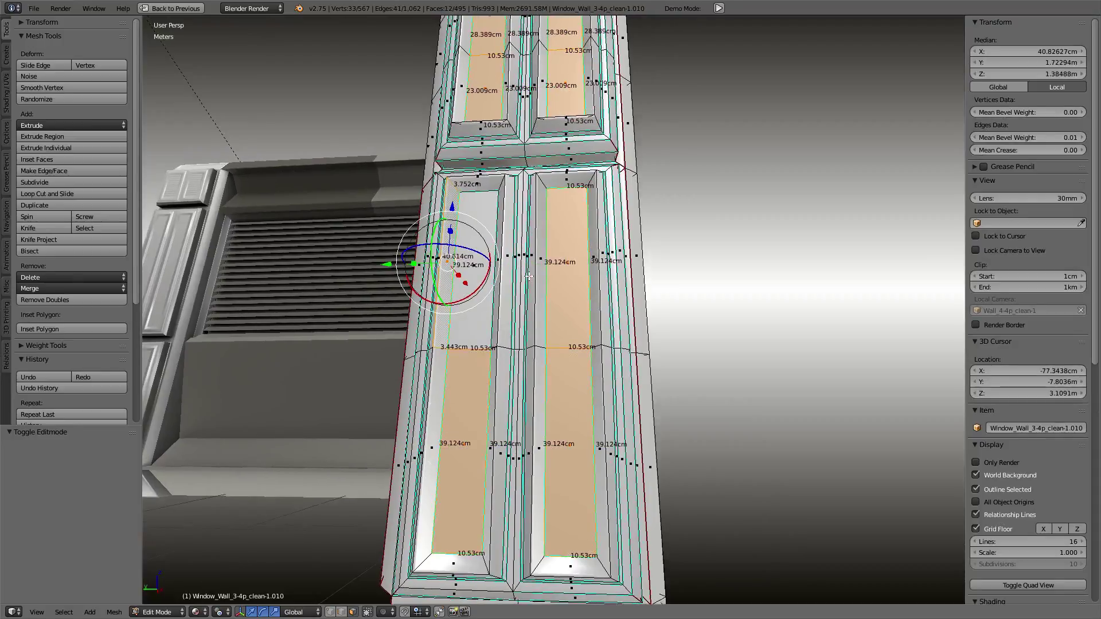
{"action": "left_click", "coordinate": [465, 290], "text": "shift"}
{"action": "middle_click_drag", "start_coordinate": [465, 290], "coordinate": [647, 227]}
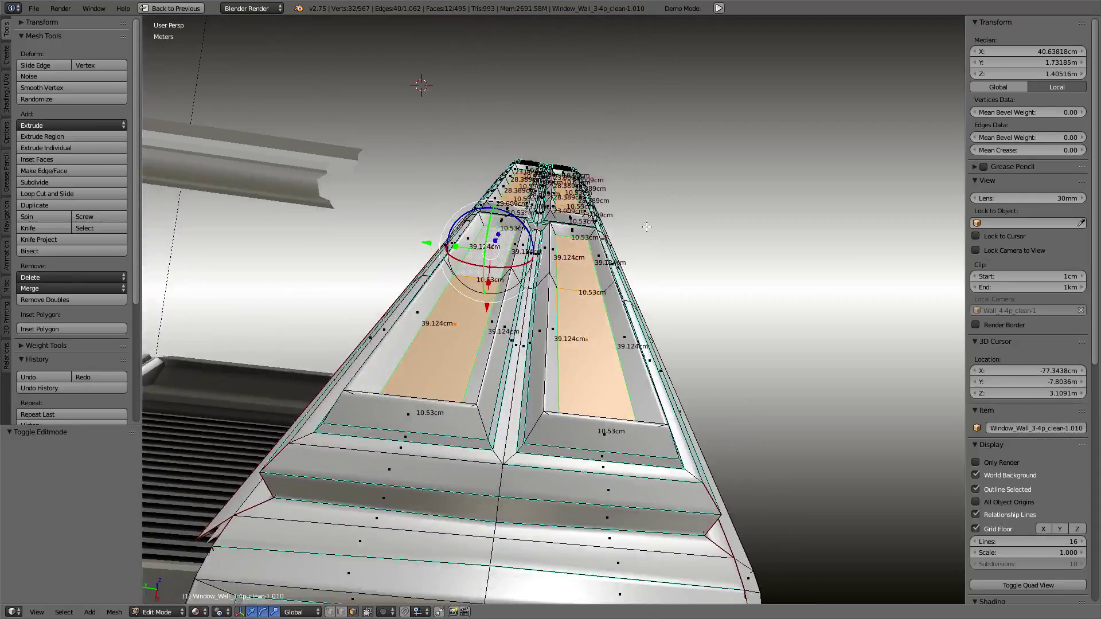
- Split the selected panel faces off and shift them along X
{"action": "key", "text": "y"}
{"action": "scroll", "coordinate": [520, 266], "scroll_direction": "up", "scroll_amount": 1}
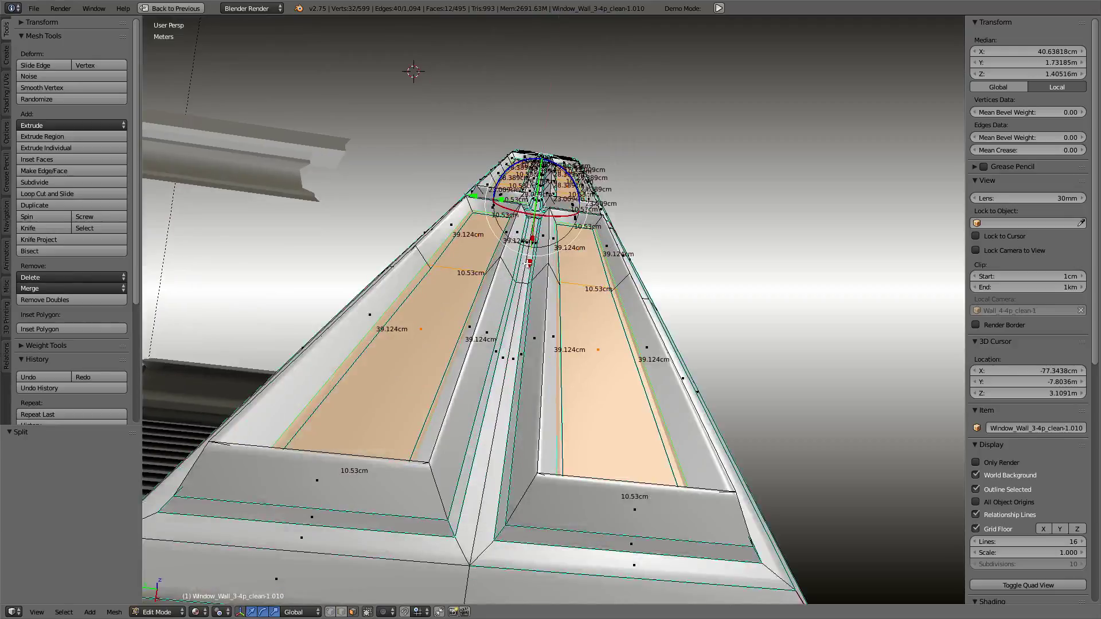
{"action": "key", "text": "g"}
{"action": "key", "text": "x"}
{"action": "left_click", "coordinate": [488, 448]}
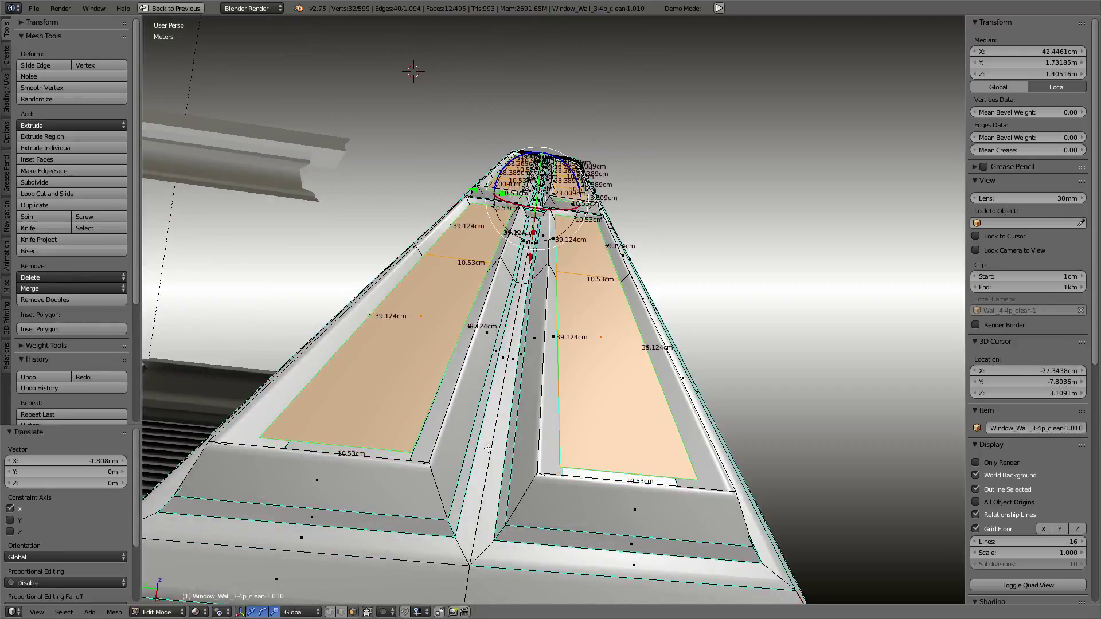
- Subdivide the edge rings running across both window panes
{"action": "left_click", "coordinate": [340, 613]}
{"action": "left_click", "coordinate": [350, 450], "text": "ctrl+alt"}
{"action": "left_click", "coordinate": [628, 480], "text": "ctrl+alt+shift"}
{"action": "key", "text": "KP_Decimal"}
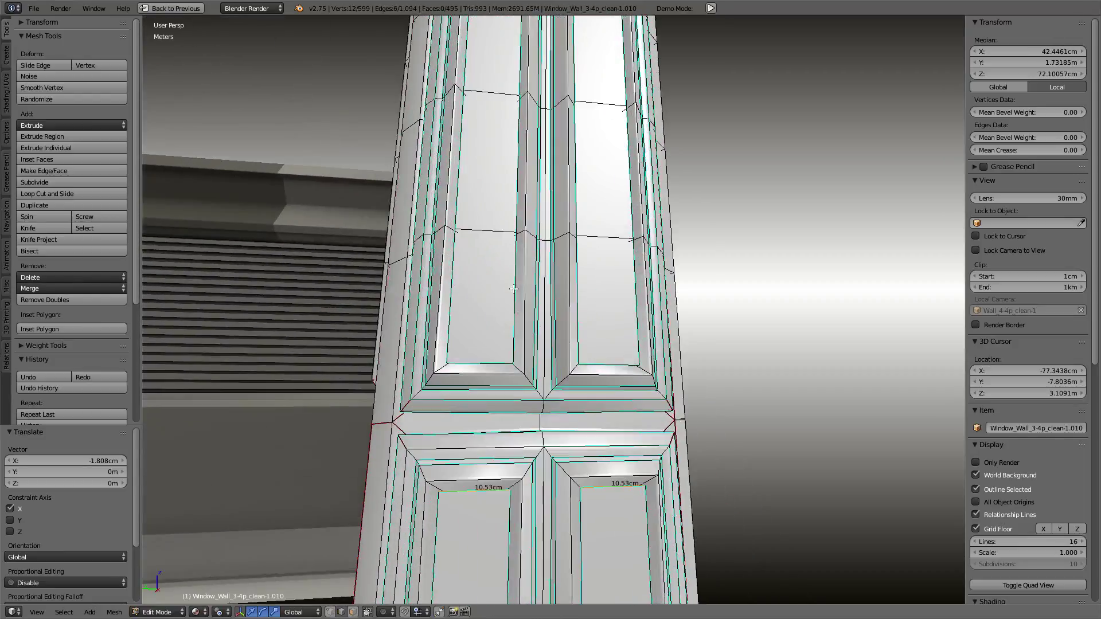
{"action": "left_click", "coordinate": [499, 223], "text": "ctrl+alt+shift"}
{"action": "left_click", "coordinate": [608, 240], "text": "ctrl+alt+shift"}
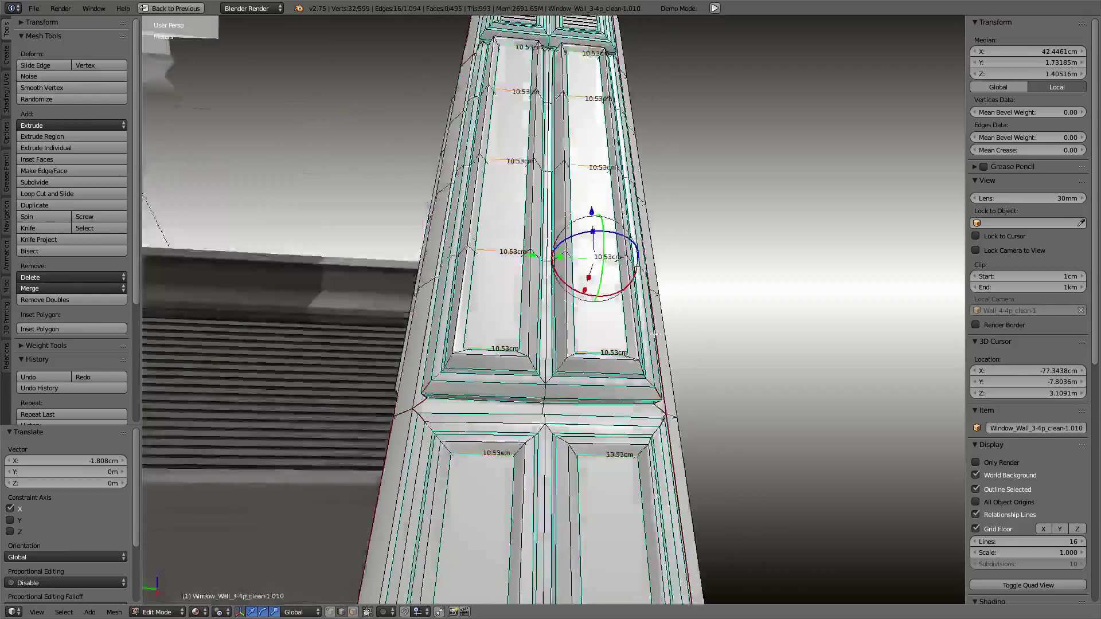
{"action": "middle_click_drag", "start_coordinate": [608, 239], "coordinate": [658, 301]}
{"action": "key", "text": "w"}
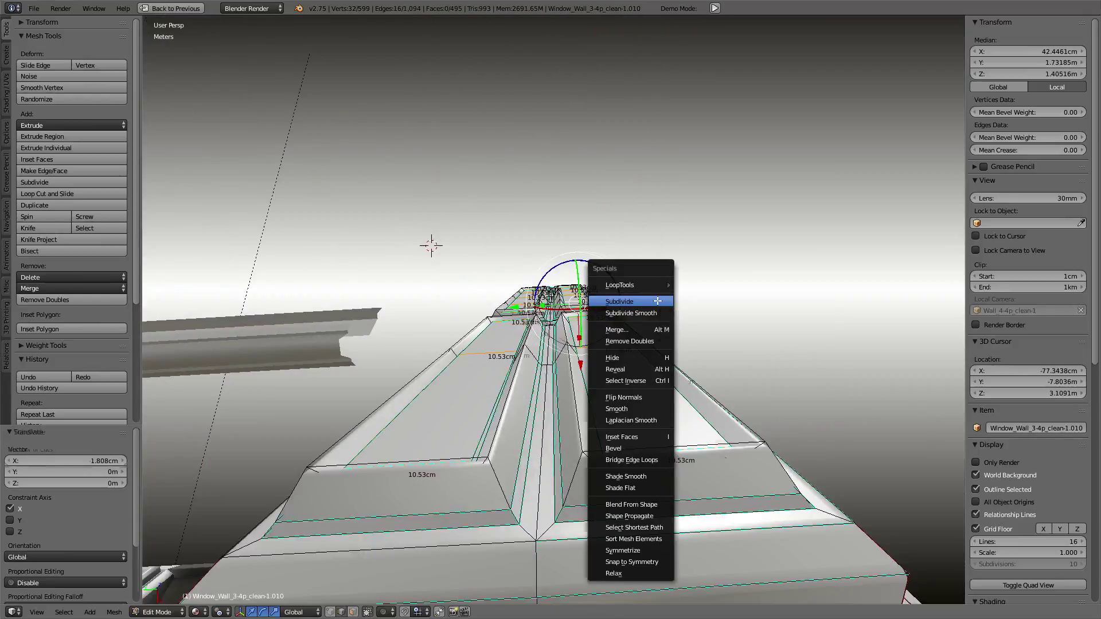
{"action": "left_click", "coordinate": [657, 301]}
- Select the newly created edges and offset them sideways along X
{"action": "left_click", "coordinate": [501, 368], "text": "ctrl+alt"}
{"action": "left_click", "coordinate": [499, 310], "text": "ctrl+alt"}
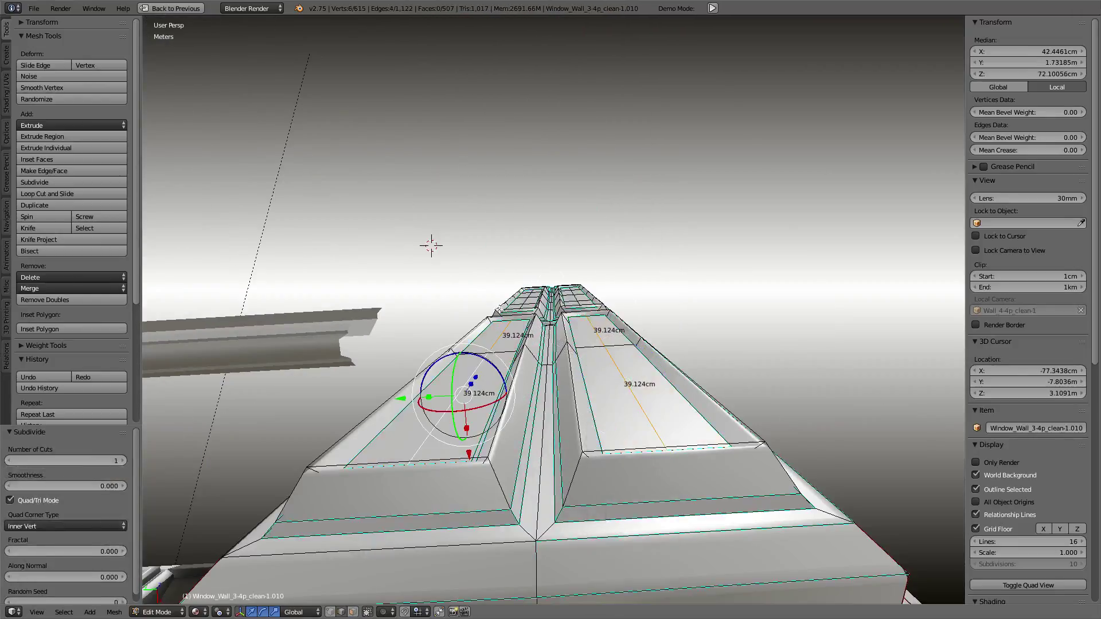
{"action": "left_click", "coordinate": [535, 302], "text": "ctrl+alt+shift"}
{"action": "left_click", "coordinate": [577, 295], "text": "ctrl+alt+shift"}
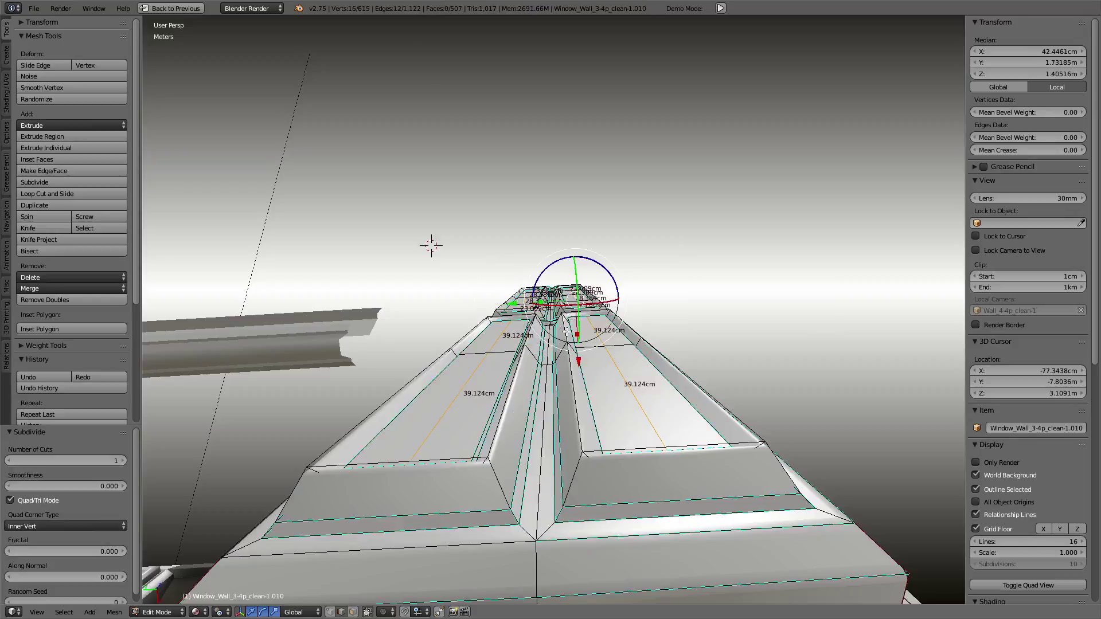
{"action": "scroll", "coordinate": [578, 344], "scroll_direction": "up", "scroll_amount": 2}
{"action": "key", "text": "g"}
{"action": "key", "text": "x"}
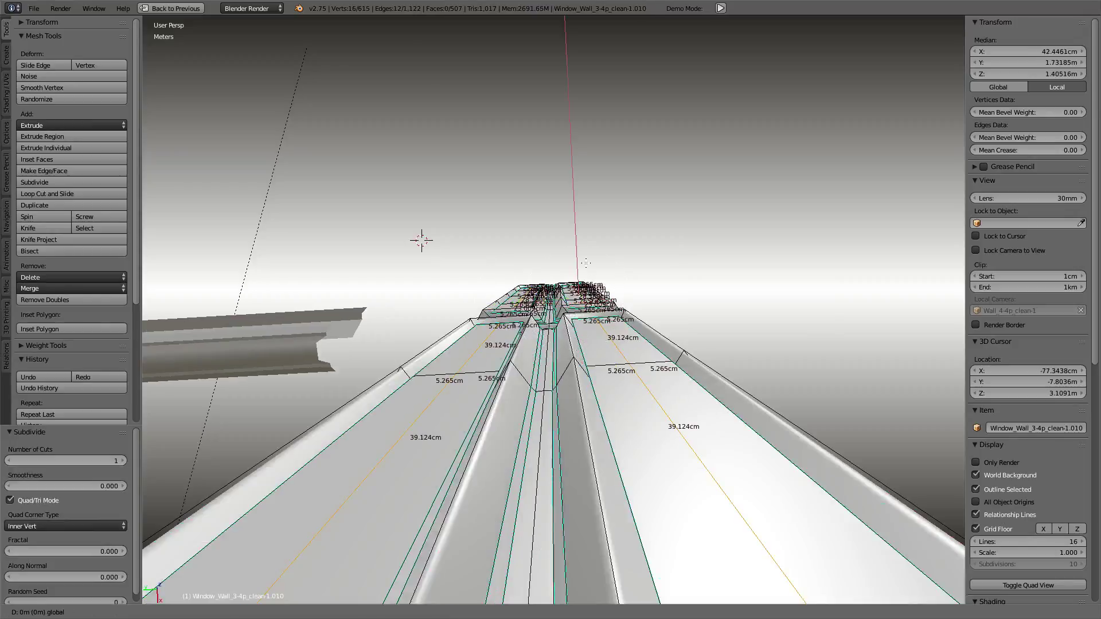
{"action": "key", "text": "Escape"}
{"action": "key", "text": "g"}
{"action": "key", "text": "x"}
{"action": "left_click", "coordinate": [612, 339]}
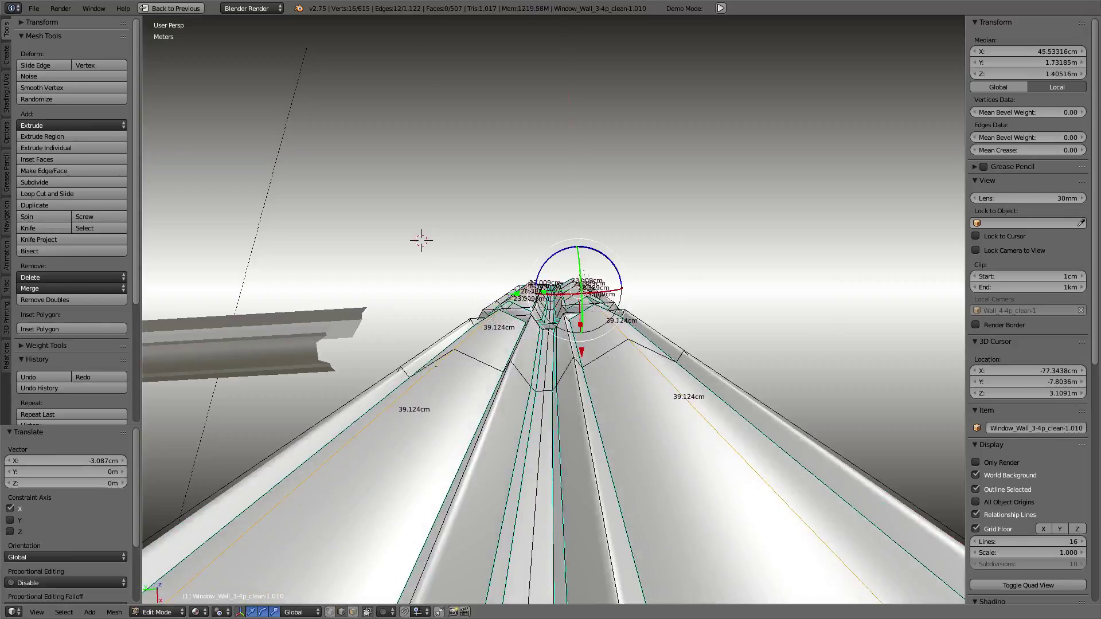
- Nudge the new loops along X to -3.983mm, set bevel weight 1.00, and return to object mode
{"action": "key", "text": "w"}
{"action": "key", "text": "Escape"}
{"action": "key", "text": "g"}
{"action": "key", "text": "x"}
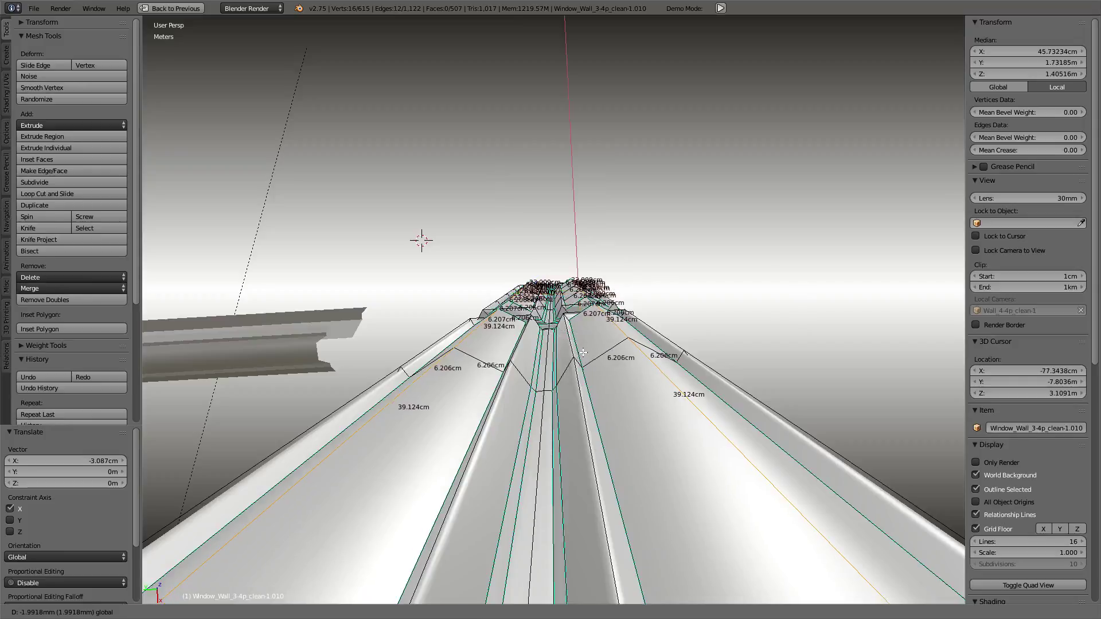
{"action": "left_click", "coordinate": [579, 352]}
{"action": "left_click_drag", "start_coordinate": [1053, 141], "coordinate": [1078, 141]}
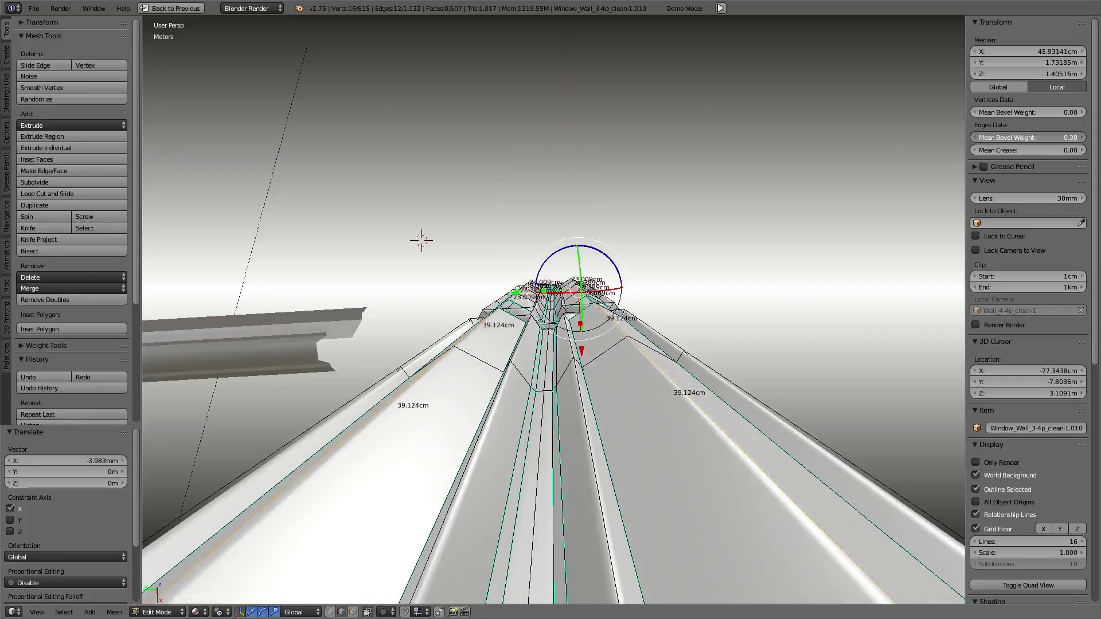
{"action": "mouse_move", "coordinate": [676, 258]}
{"action": "middle_mouse_down"}
{"action": "mouse_move", "coordinate": [676, 316]}
{"action": "mouse_move", "coordinate": [631, 269]}
{"action": "mouse_move", "coordinate": [601, 363]}
{"action": "middle_mouse_up"}
{"action": "key", "text": "Tab"}
- Cancel the stray pillar moves, restore the multi-editor layout and rebake the tangent normal map
{"action": "key", "text": "g"}
{"action": "key", "text": "Escape"}
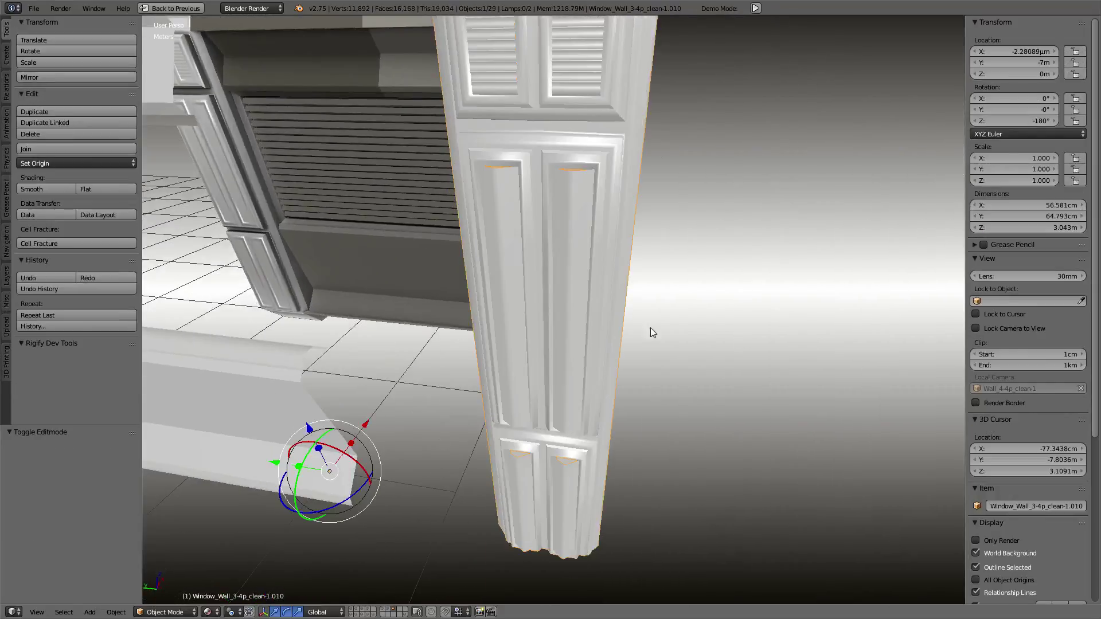
{"action": "key", "text": "g"}
{"action": "key", "text": "Escape"}
{"action": "key", "text": "ctrl+Up"}
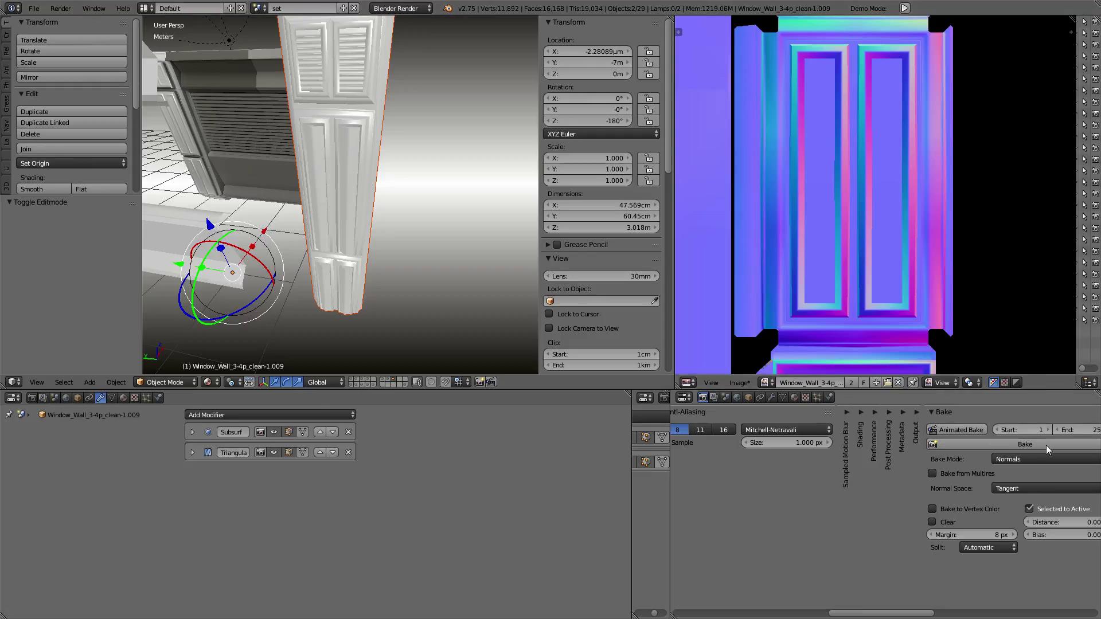
{"action": "left_click", "coordinate": [1047, 445]}
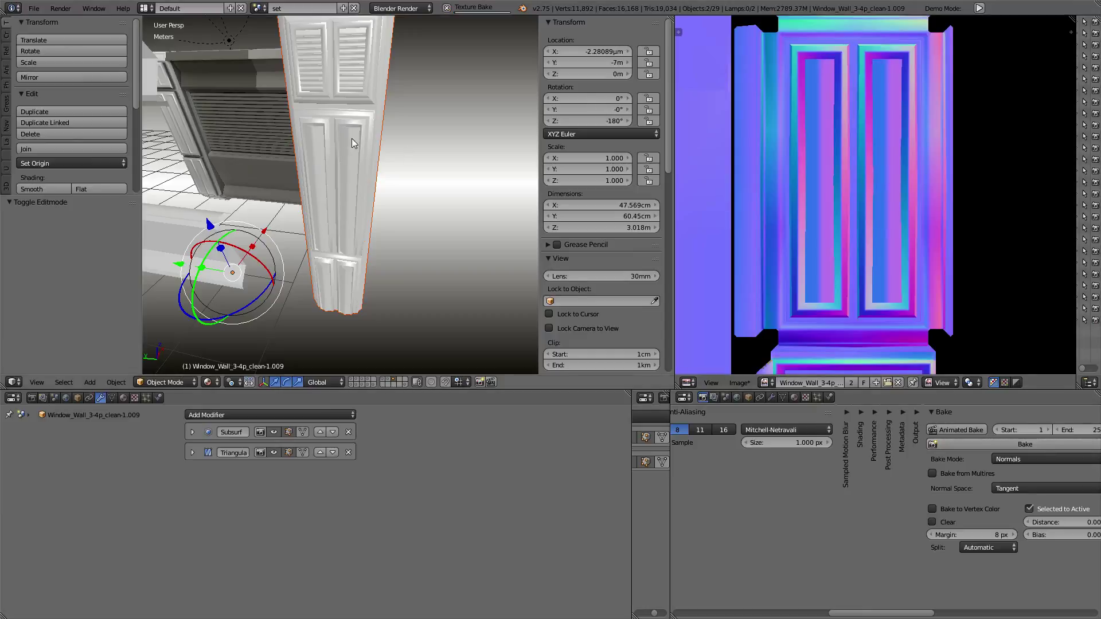
- Compare the two pillar objects, ending with the EdgeSplit pillar selected
{"action": "mouse_move", "coordinate": [352, 143]}
{"action": "middle_mouse_down"}
{"action": "mouse_move", "coordinate": [326, 180]}
{"action": "mouse_move", "coordinate": [431, 289]}
{"action": "mouse_move", "coordinate": [349, 211]}
{"action": "mouse_move", "coordinate": [319, 123]}
{"action": "mouse_move", "coordinate": [391, 105]}
{"action": "mouse_move", "coordinate": [311, 120]}
{"action": "mouse_move", "coordinate": [392, 142]}
{"action": "mouse_move", "coordinate": [393, 163]}
{"action": "mouse_move", "coordinate": [321, 107]}
{"action": "mouse_move", "coordinate": [301, 160]}
{"action": "mouse_move", "coordinate": [318, 204]}
{"action": "mouse_move", "coordinate": [350, 113]}
{"action": "mouse_move", "coordinate": [376, 134]}
{"action": "mouse_move", "coordinate": [381, 113]}
{"action": "mouse_move", "coordinate": [388, 208]}
{"action": "mouse_move", "coordinate": [388, 194]}
{"action": "mouse_move", "coordinate": [359, 194]}
{"action": "mouse_move", "coordinate": [377, 157]}
{"action": "mouse_move", "coordinate": [371, 194]}
{"action": "middle_mouse_up"}
{"action": "right_click", "coordinate": [370, 194]}
{"action": "key", "text": "g"}
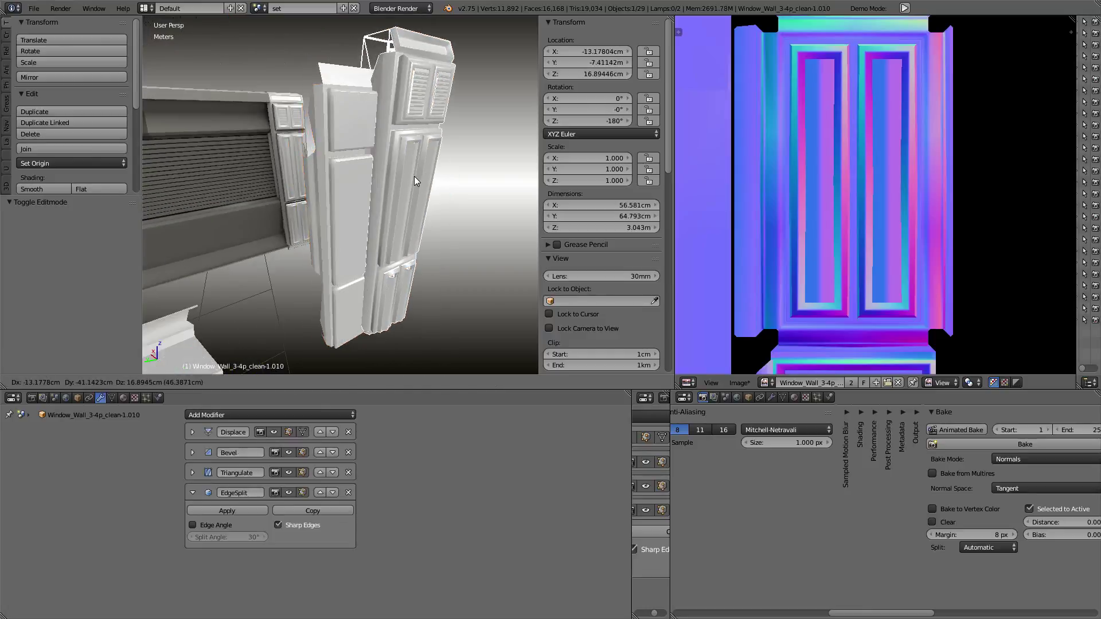
{"action": "key", "text": "Escape"}
{"action": "key", "text": "ctrl+z"}
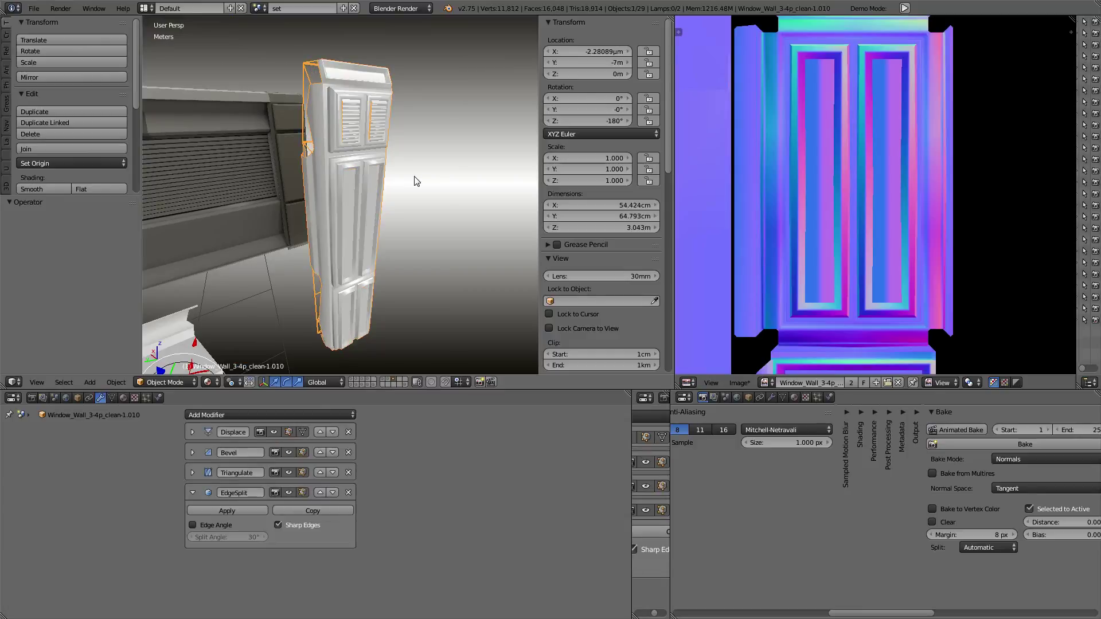
{"action": "key", "text": "ctrl+z"}
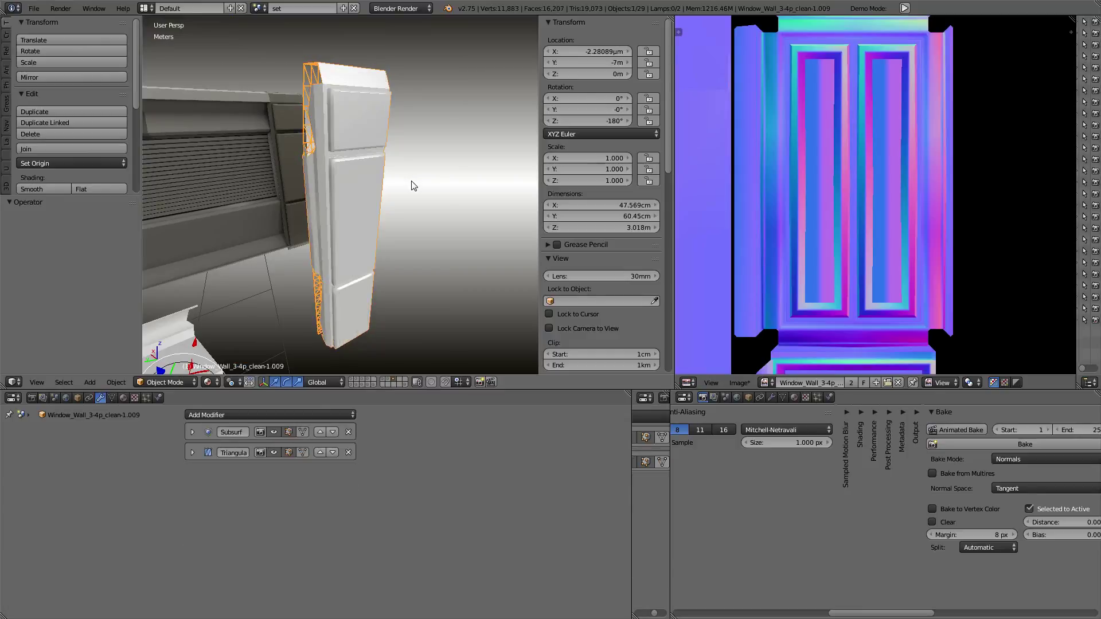
{"action": "key", "text": "ctrl+z"}
{"action": "key", "text": "ctrl+z"}
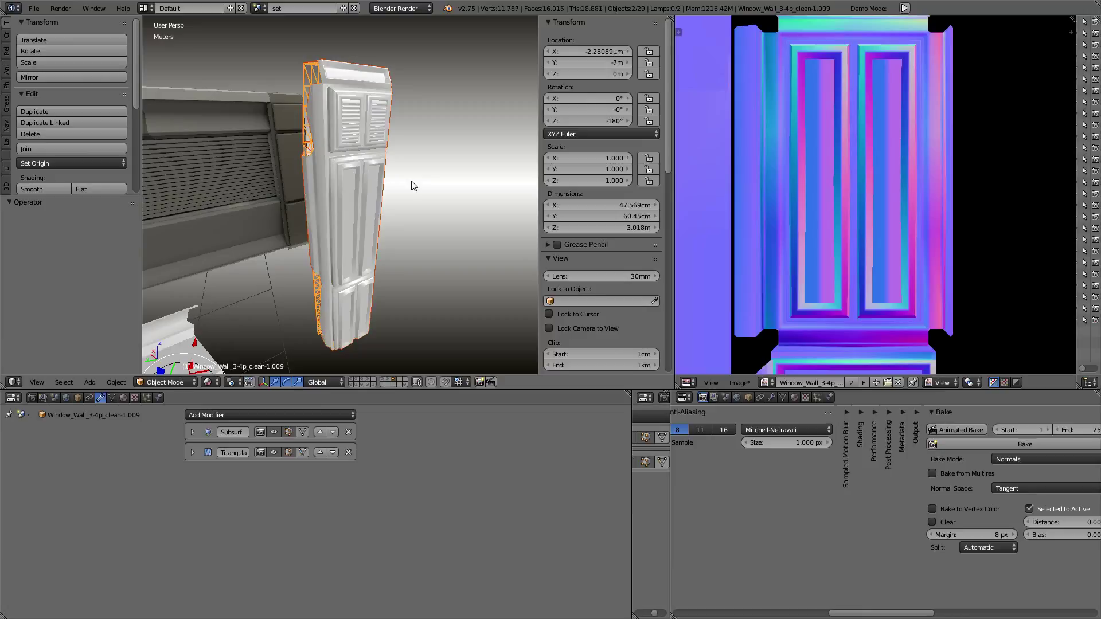
{"action": "key", "text": "ctrl+z"}
- Open the Window_Wall_3-4p_clean-1.009 mesh in Edit Mode in a maximized 3D view
{"action": "key", "text": "KP_Decimal"}
{"action": "key", "text": "Tab"}
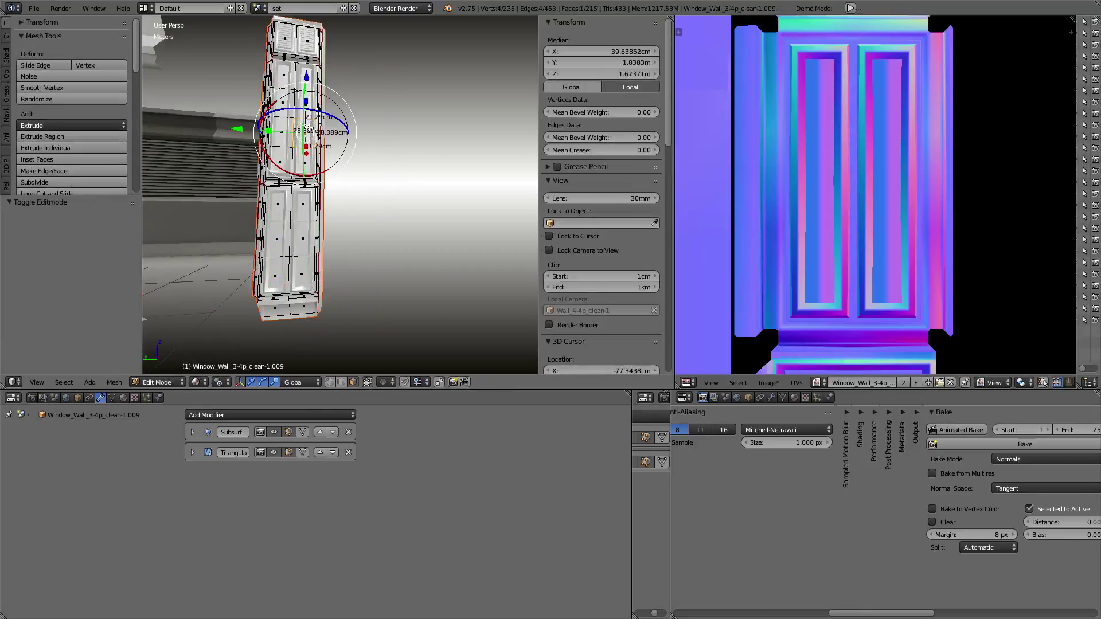
{"action": "key", "text": "KP_Decimal"}
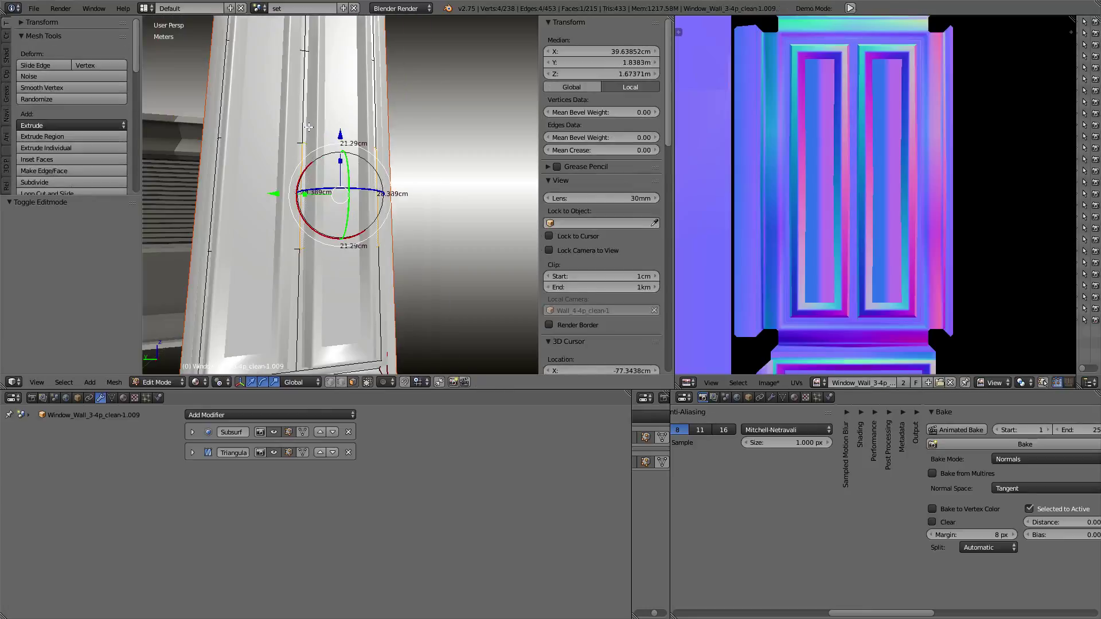
{"action": "key", "text": "ctrl+Up"}
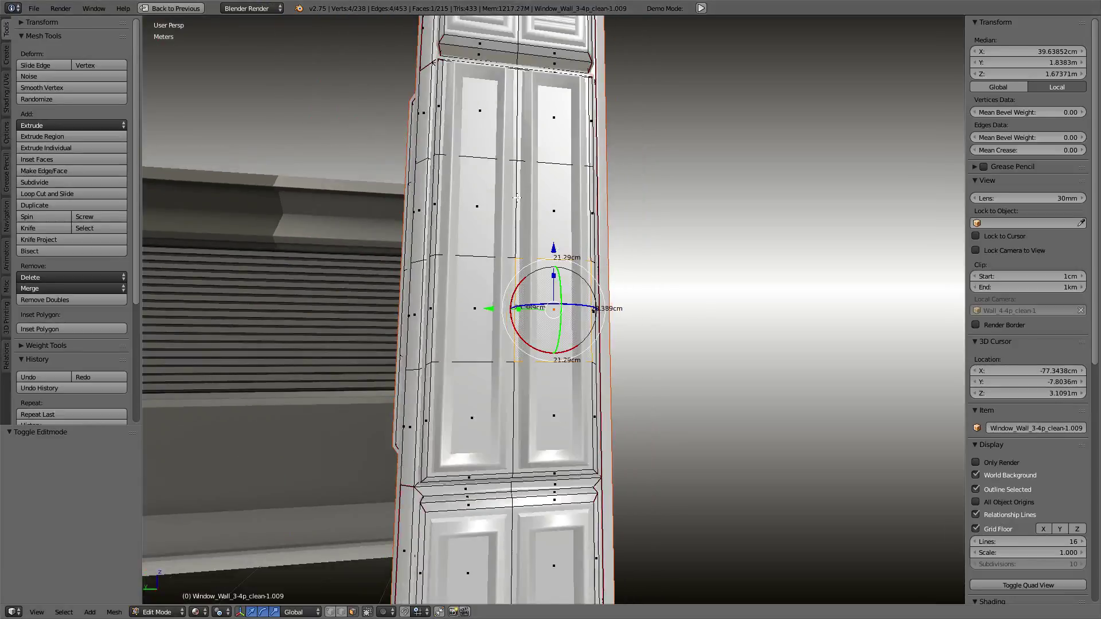
- Duplicate the pillar in object mode and start editing the copy's mesh
{"action": "key", "text": "Tab"}
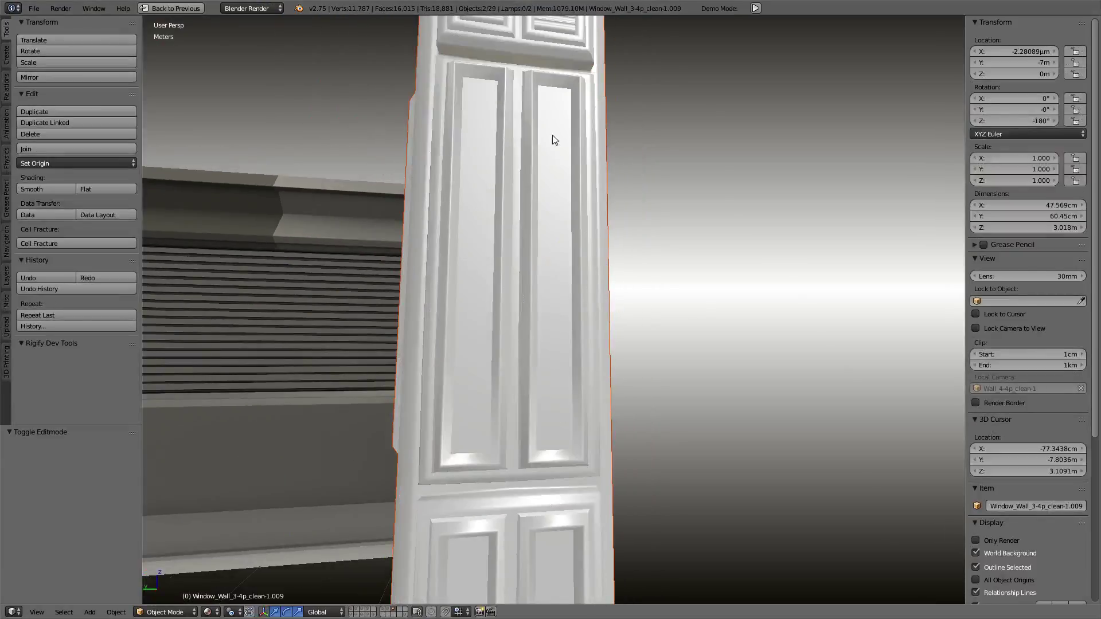
{"action": "key", "text": "shift+d"}
{"action": "left_click", "coordinate": [670, 158]}
{"action": "key", "text": "Tab"}
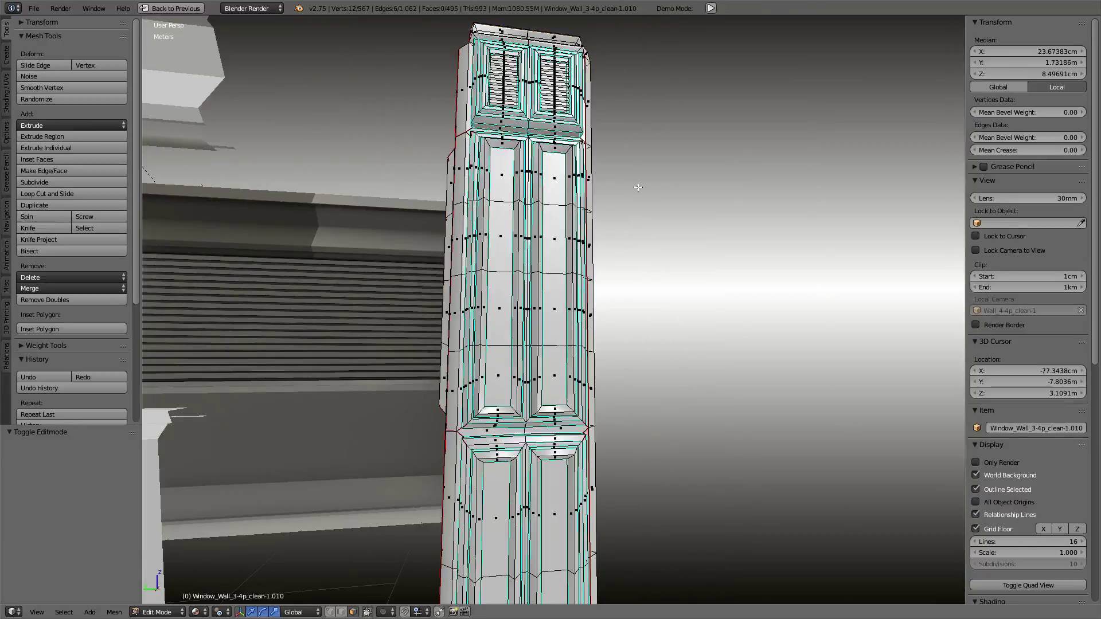
- Select the pillar's panel faces and their boundary edges
{"action": "left_click", "coordinate": [553, 252], "text": "shift"}
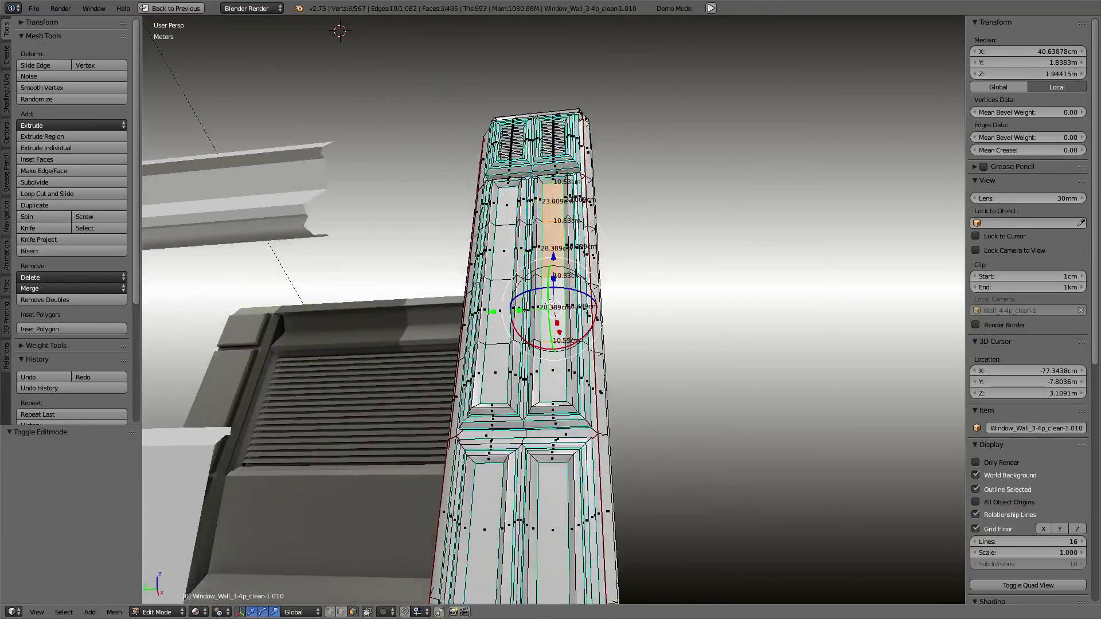
{"action": "left_click", "coordinate": [553, 321], "text": "shift"}
{"action": "middle_click_drag", "start_coordinate": [553, 321], "coordinate": [500, 297]}
{"action": "right_click", "coordinate": [473, 307], "text": "shift"}
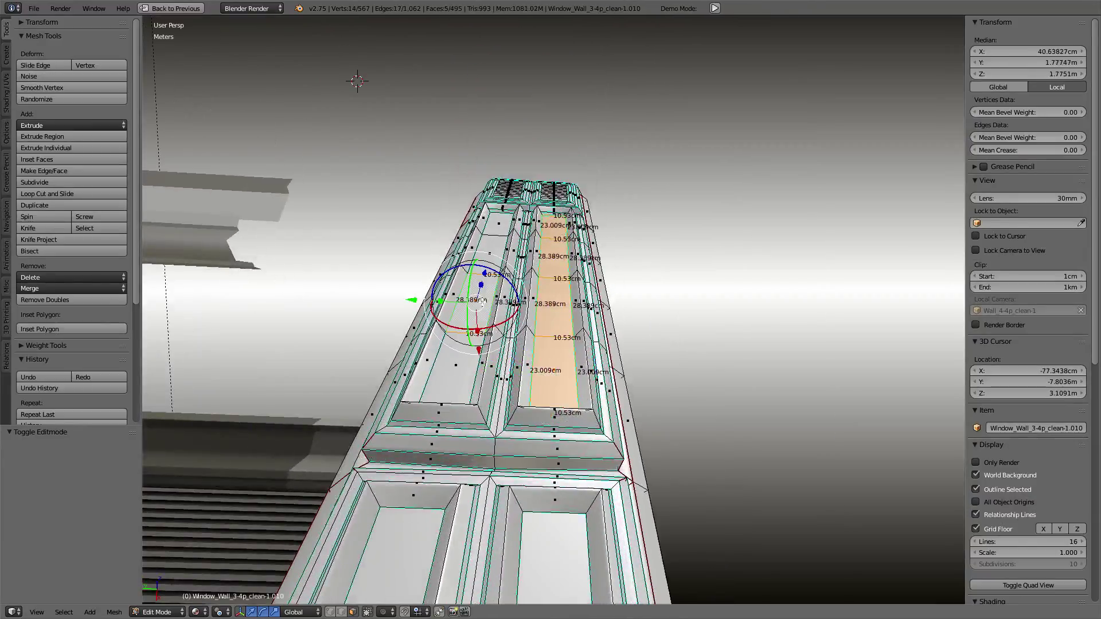
{"action": "right_click", "coordinate": [491, 255], "text": "shift"}
{"action": "right_click", "coordinate": [499, 222], "text": "shift"}
{"action": "right_click", "coordinate": [475, 352], "text": "shift"}
{"action": "key", "text": "ctrl+e"}
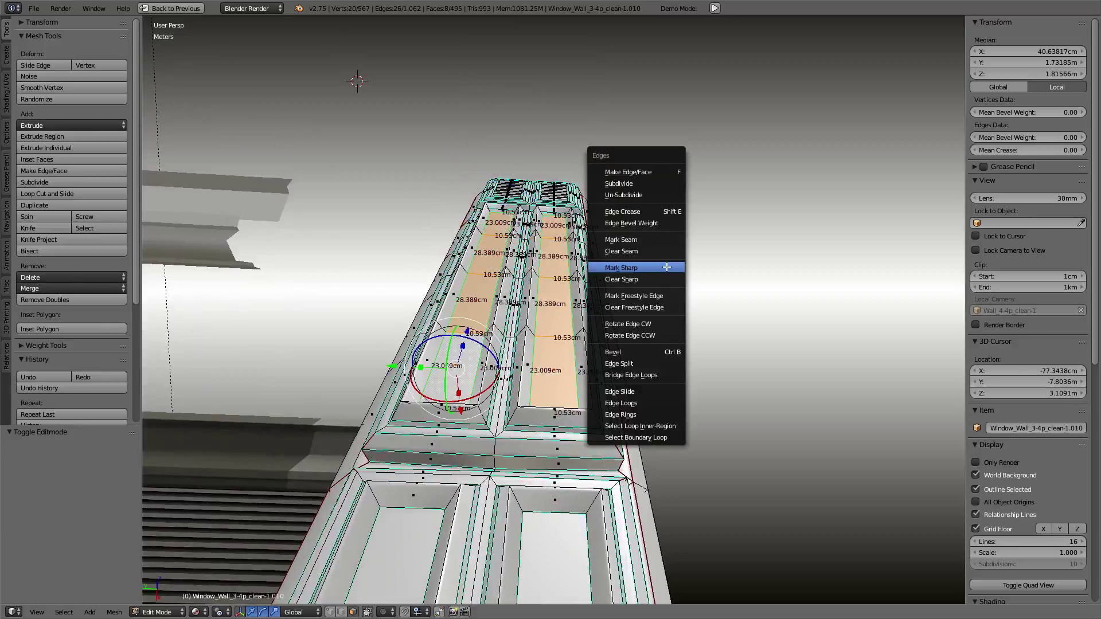
{"action": "left_click", "coordinate": [665, 431]}
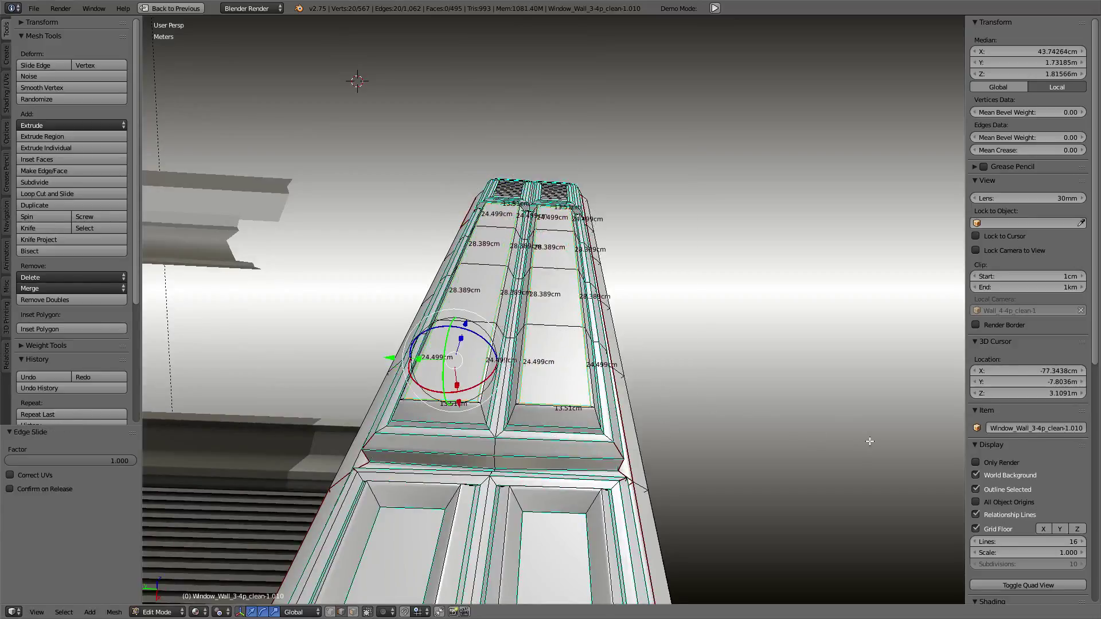
- Reselect the four door panel faces in face mode and select their boundary loop
{"action": "key", "text": "Tab"}
{"action": "mouse_move", "coordinate": [651, 258]}
{"action": "middle_mouse_down"}
{"action": "mouse_move", "coordinate": [651, 354]}
{"action": "mouse_move", "coordinate": [636, 357]}
{"action": "mouse_move", "coordinate": [560, 248]}
{"action": "middle_mouse_up"}
{"action": "key", "text": "Tab"}
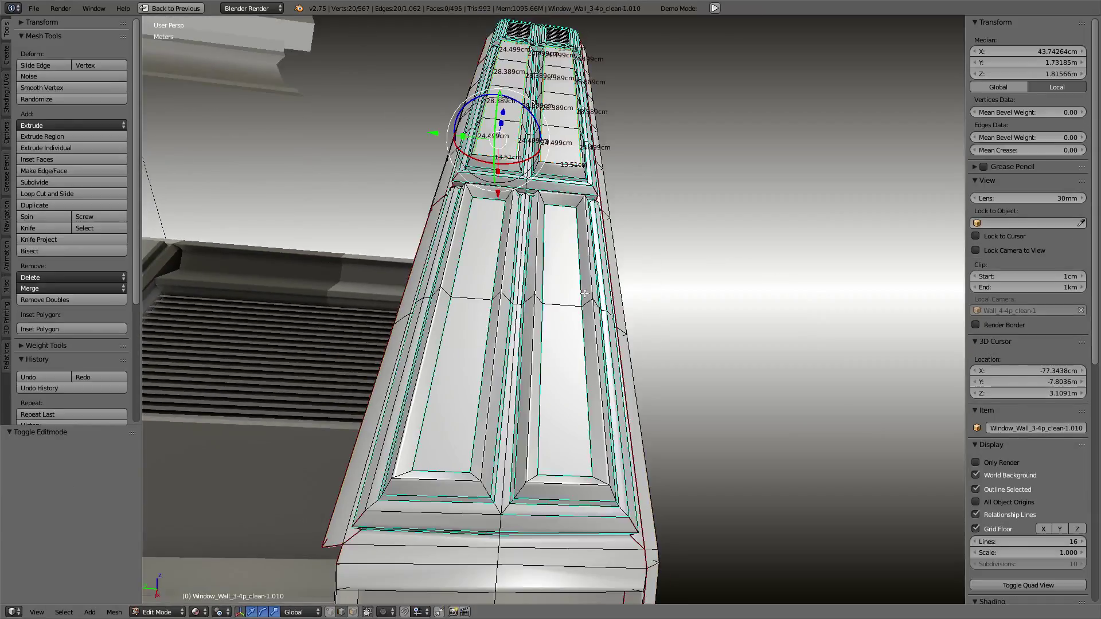
{"action": "right_click", "coordinate": [561, 248]}
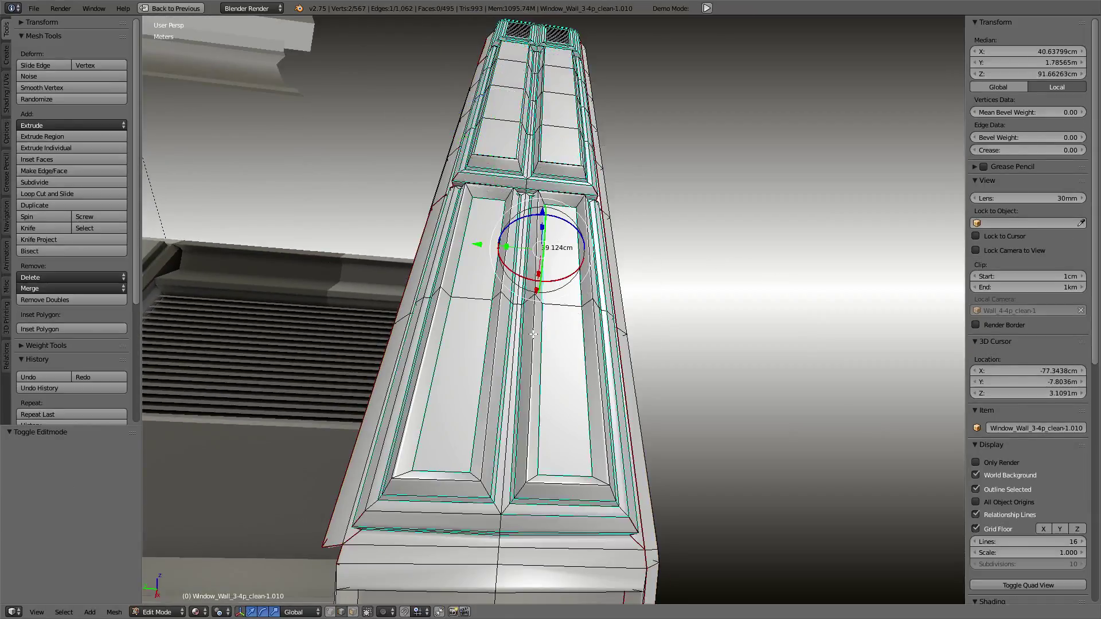
{"action": "left_click", "coordinate": [353, 612]}
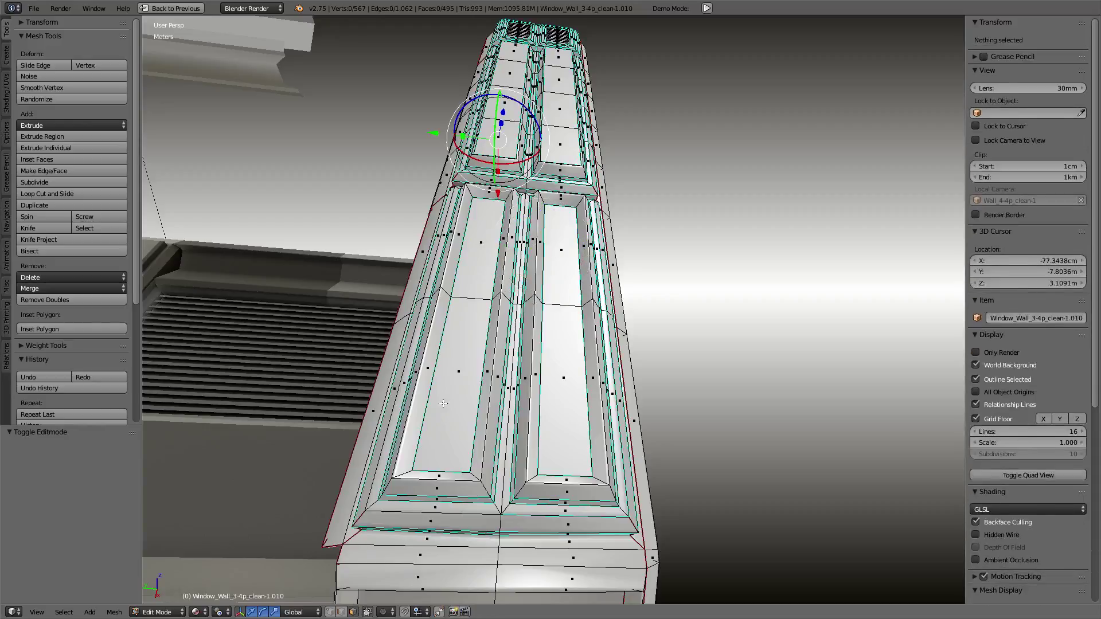
{"action": "right_click", "coordinate": [444, 404]}
{"action": "right_click", "coordinate": [469, 258], "text": "shift"}
{"action": "right_click", "coordinate": [548, 271], "text": "shift"}
{"action": "right_click", "coordinate": [563, 367], "text": "shift"}
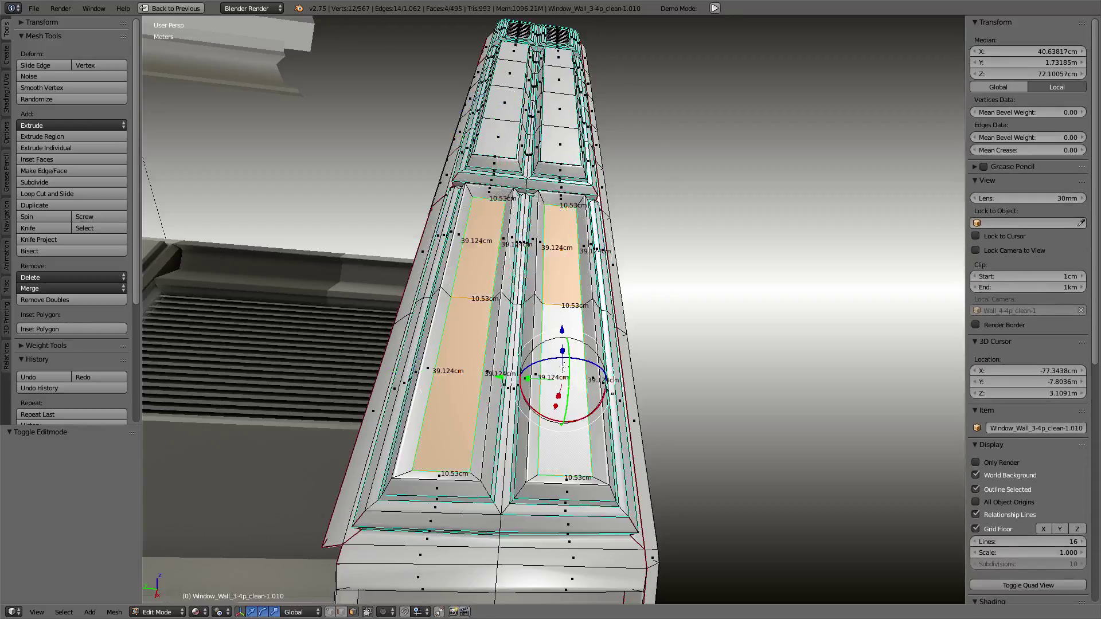
{"action": "key", "text": "ctrl+e"}
{"action": "left_click", "coordinate": [686, 298]}
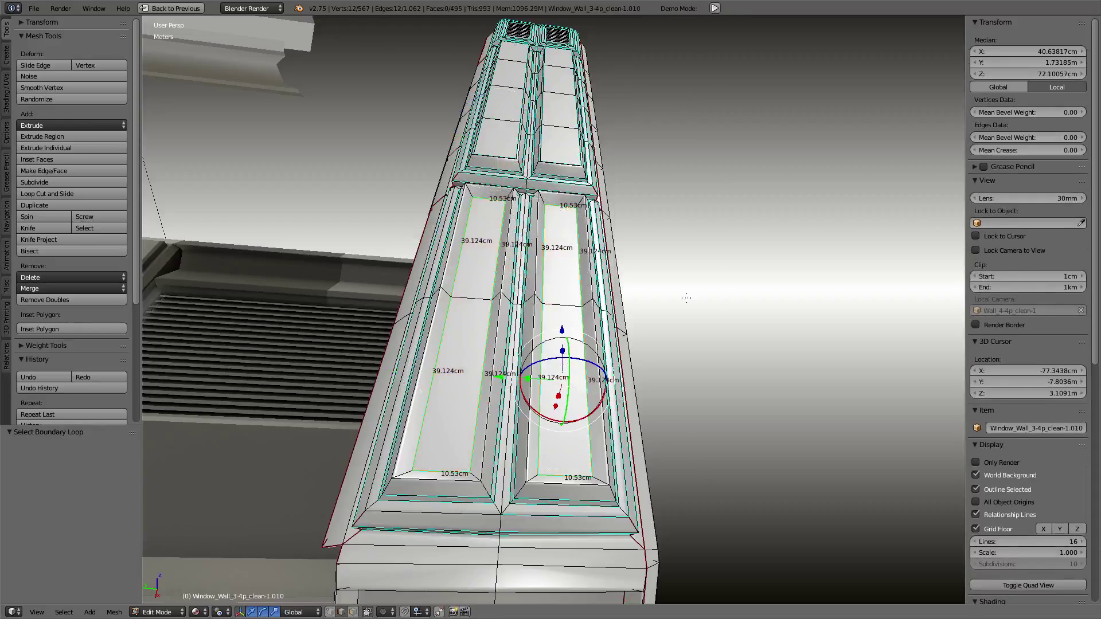
- Slide the panel boundary loops outward
{"action": "key", "text": "g"}
{"action": "key", "text": "g"}
{"action": "left_click", "coordinate": [865, 291]}
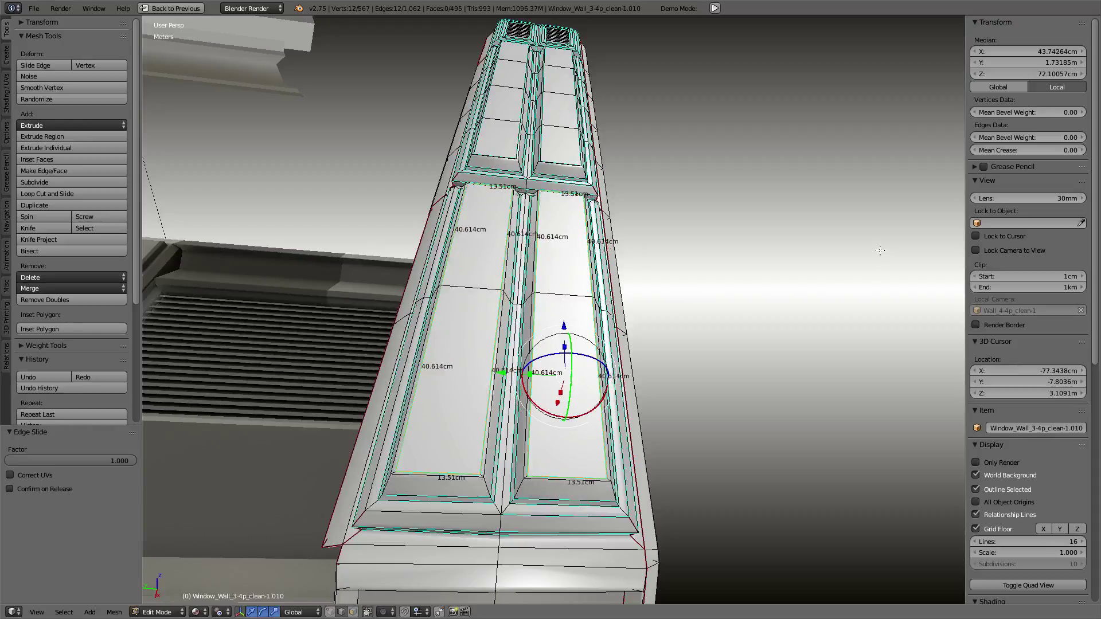
{"action": "scroll", "coordinate": [880, 251], "scroll_direction": "down", "scroll_amount": 5}
{"action": "middle_click_drag", "start_coordinate": [627, 184], "coordinate": [637, 267]}
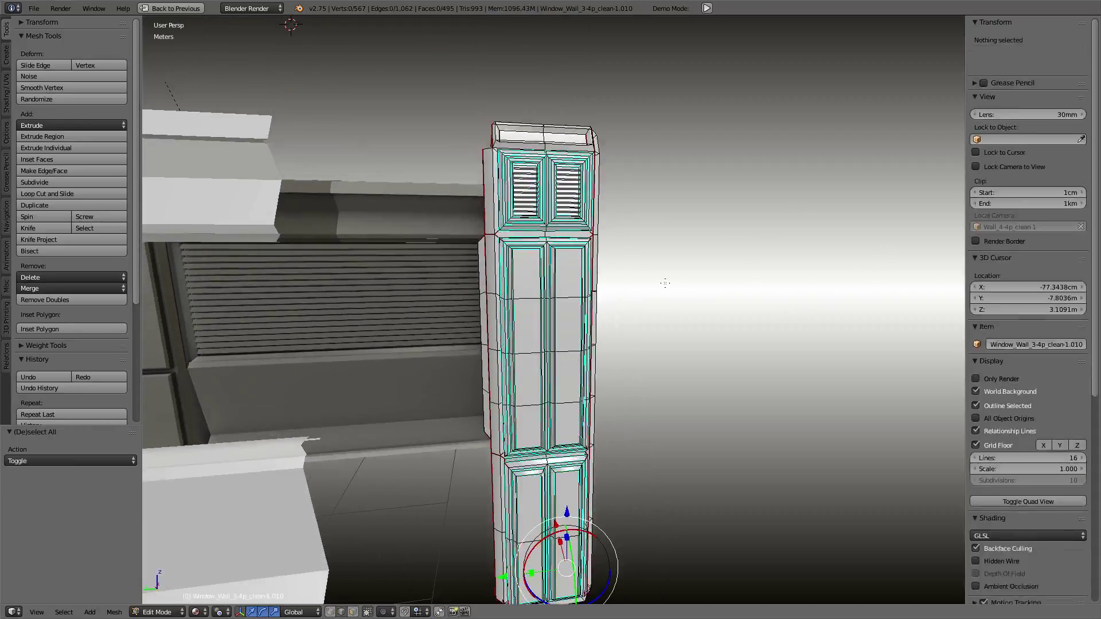
- Remove doubles on the whole mesh (32 vertices removed) and inspect the pillar in object mode
{"action": "key", "text": "a"}
{"action": "key", "text": "a"}
{"action": "key", "text": "w"}
{"action": "left_click", "coordinate": [662, 323]}
{"action": "key", "text": "Tab"}
{"action": "mouse_move", "coordinate": [663, 323]}
{"action": "middle_mouse_down"}
{"action": "mouse_move", "coordinate": [650, 233]}
{"action": "mouse_move", "coordinate": [658, 384]}
{"action": "mouse_move", "coordinate": [676, 383]}
{"action": "mouse_move", "coordinate": [676, 297]}
{"action": "mouse_move", "coordinate": [663, 278]}
{"action": "middle_mouse_up"}
{"action": "key", "text": "Tab"}
{"action": "key", "text": "Tab"}
{"action": "scroll", "coordinate": [654, 301], "scroll_direction": "down", "scroll_amount": 3}
{"action": "scroll", "coordinate": [676, 384], "scroll_direction": "up", "scroll_amount": 2}
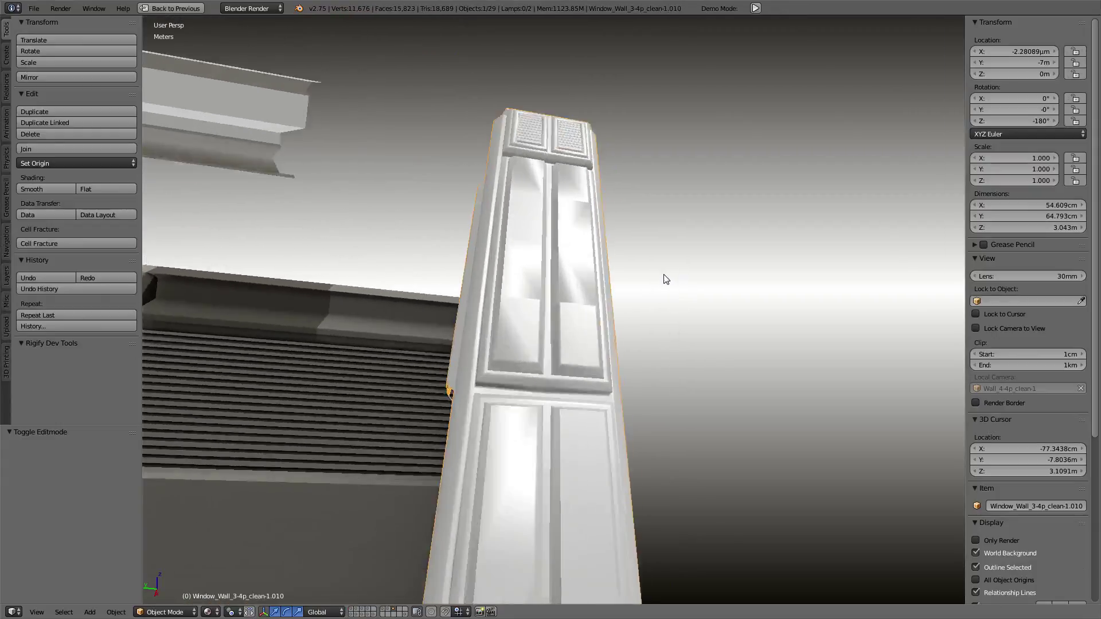
- Enter Edit Mode and turn off the Edge Info Length labels in the N panel
{"action": "key", "text": "Tab"}
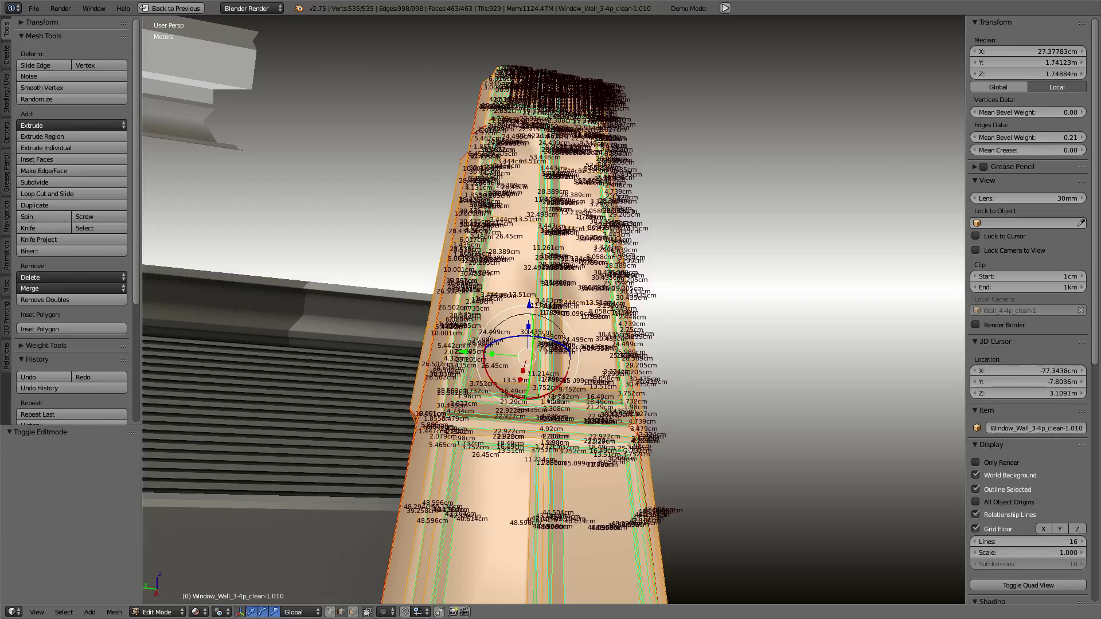
{"action": "scroll", "coordinate": [1045, 440], "scroll_direction": "down", "scroll_amount": 3}
{"action": "scroll", "coordinate": [1068, 432], "scroll_direction": "down", "scroll_amount": 5}
{"action": "scroll", "coordinate": [1061, 460], "scroll_direction": "down", "scroll_amount": 2}
{"action": "scroll", "coordinate": [1017, 377], "scroll_direction": "down", "scroll_amount": 3}
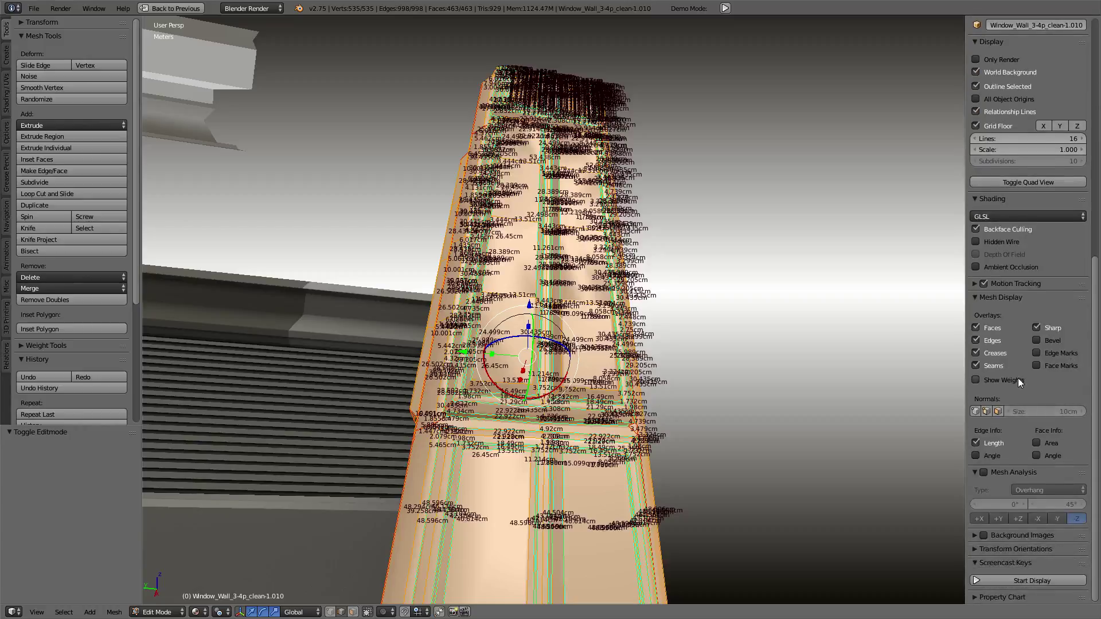
{"action": "left_click", "coordinate": [988, 443]}
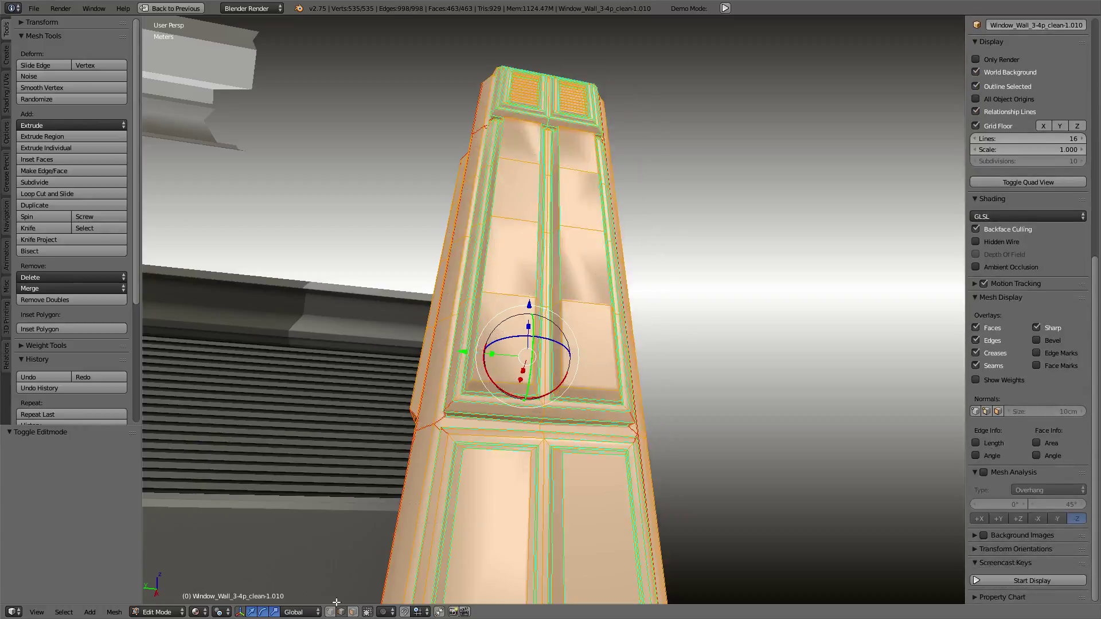
- In face mode, select the left and right upper panel faces
{"action": "left_click", "coordinate": [351, 612]}
{"action": "key", "text": "a"}
{"action": "right_click", "coordinate": [506, 336]}
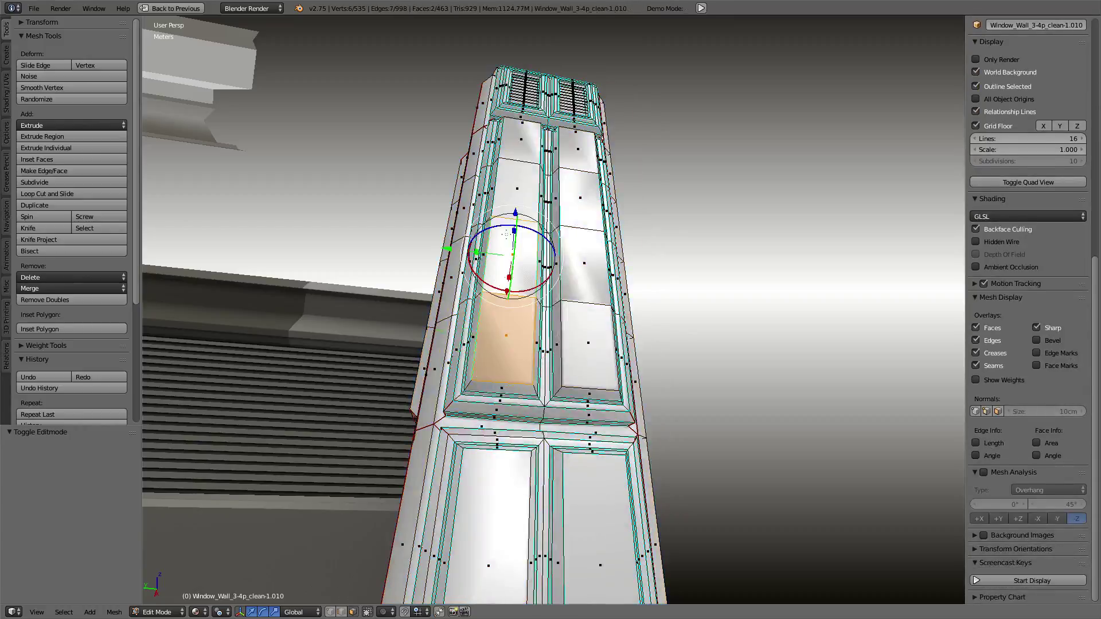
{"action": "right_click", "coordinate": [511, 255], "text": "shift"}
{"action": "right_click", "coordinate": [513, 192], "text": "shift"}
{"action": "right_click", "coordinate": [503, 151], "text": "shift"}
{"action": "right_click", "coordinate": [581, 149], "text": "shift"}
{"action": "right_click", "coordinate": [583, 197], "text": "shift"}
{"action": "right_click", "coordinate": [590, 270], "text": "shift"}
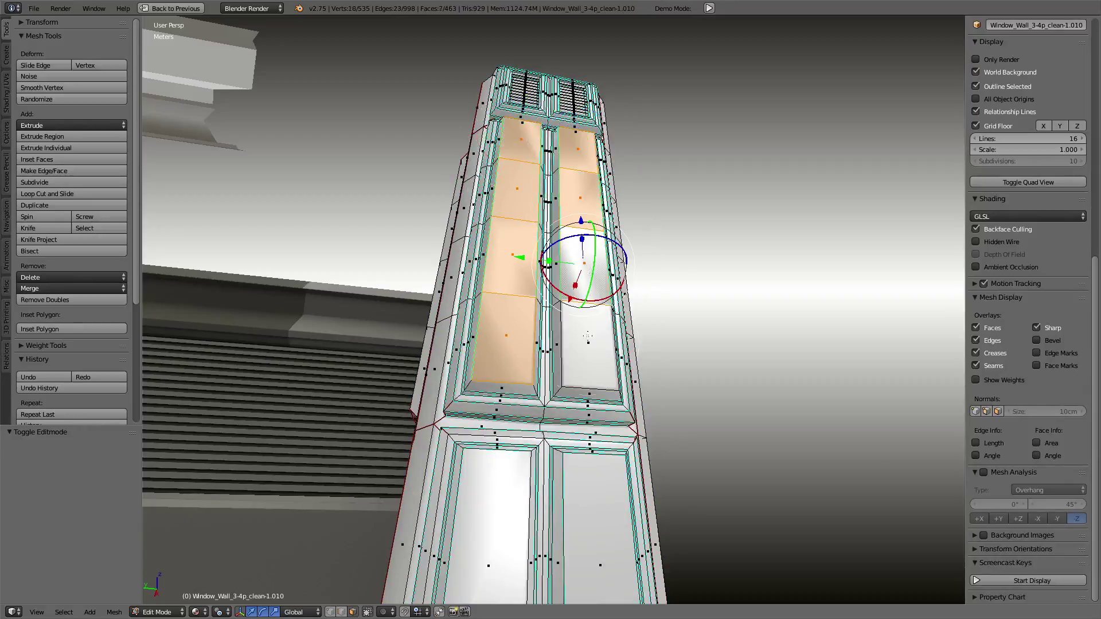
{"action": "right_click", "coordinate": [588, 344], "text": "shift"}
- Add the sill faces, then select their boundary loop and mark it sharp
{"action": "middle_click_drag", "start_coordinate": [587, 344], "coordinate": [579, 290], "text": "shift"}
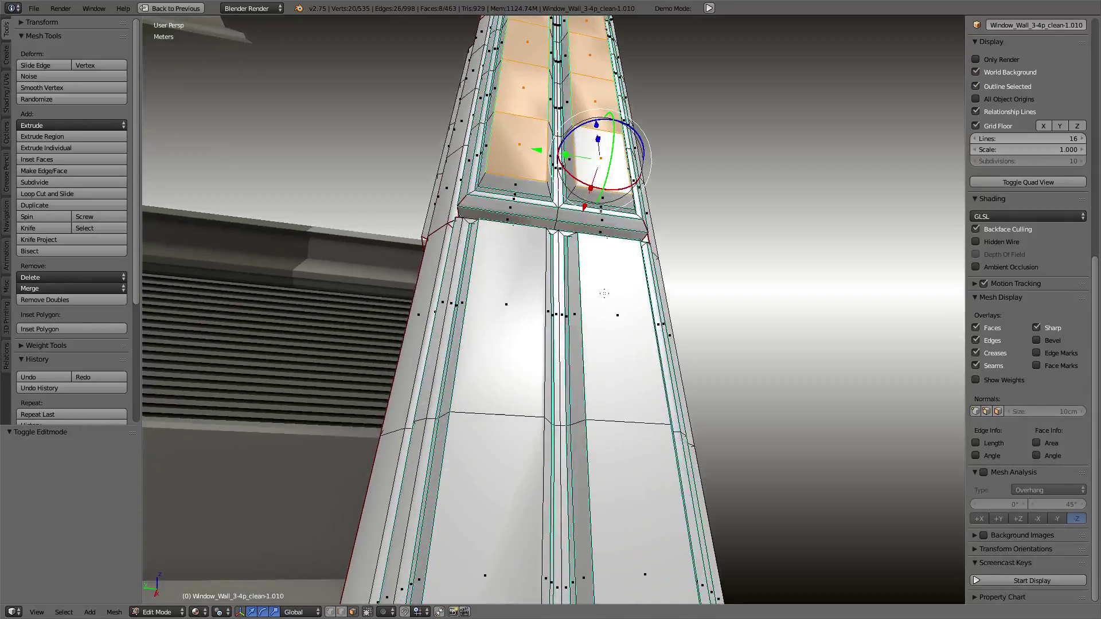
{"action": "right_click", "coordinate": [604, 293], "text": "shift"}
{"action": "right_click", "coordinate": [505, 321], "text": "shift"}
{"action": "middle_click_drag", "start_coordinate": [505, 321], "coordinate": [568, 172], "text": "shift"}
{"action": "right_click", "coordinate": [402, 137], "text": "shift"}
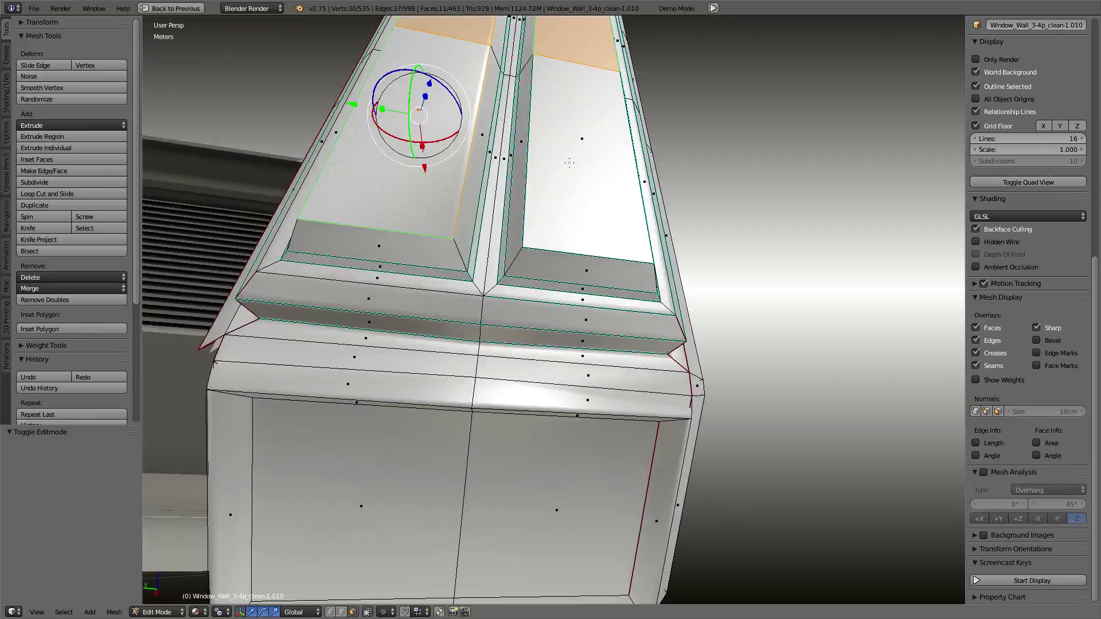
{"action": "scroll", "coordinate": [569, 163], "scroll_direction": "down", "scroll_amount": 5}
{"action": "key", "text": "ctrl+e"}
{"action": "left_click", "coordinate": [628, 295]}
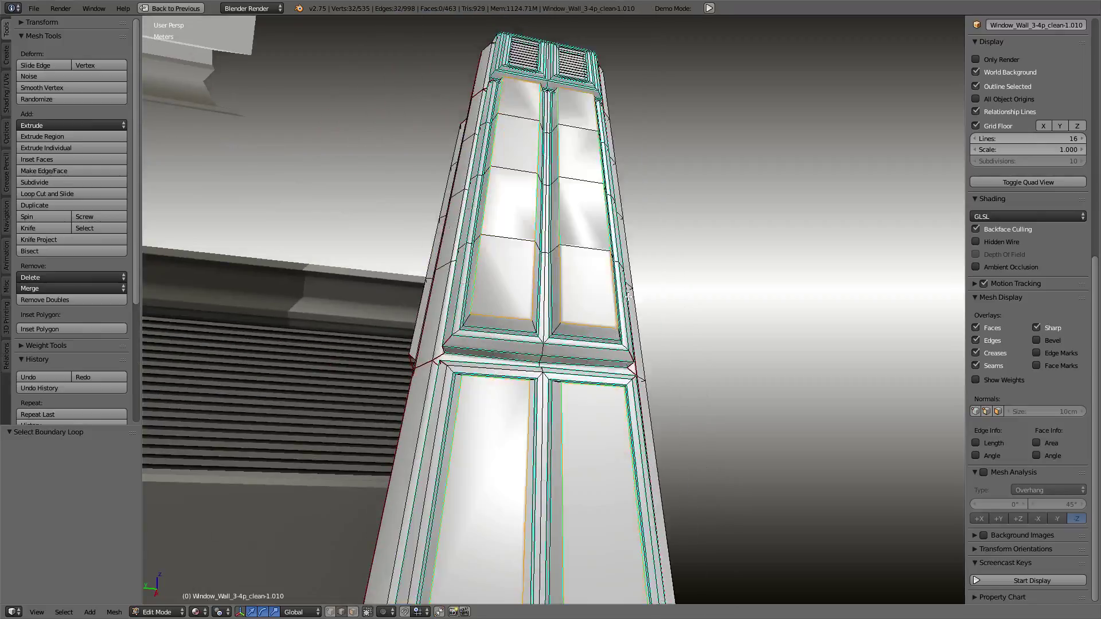
{"action": "key", "text": "ctrl+e"}
{"action": "left_click", "coordinate": [629, 128]}
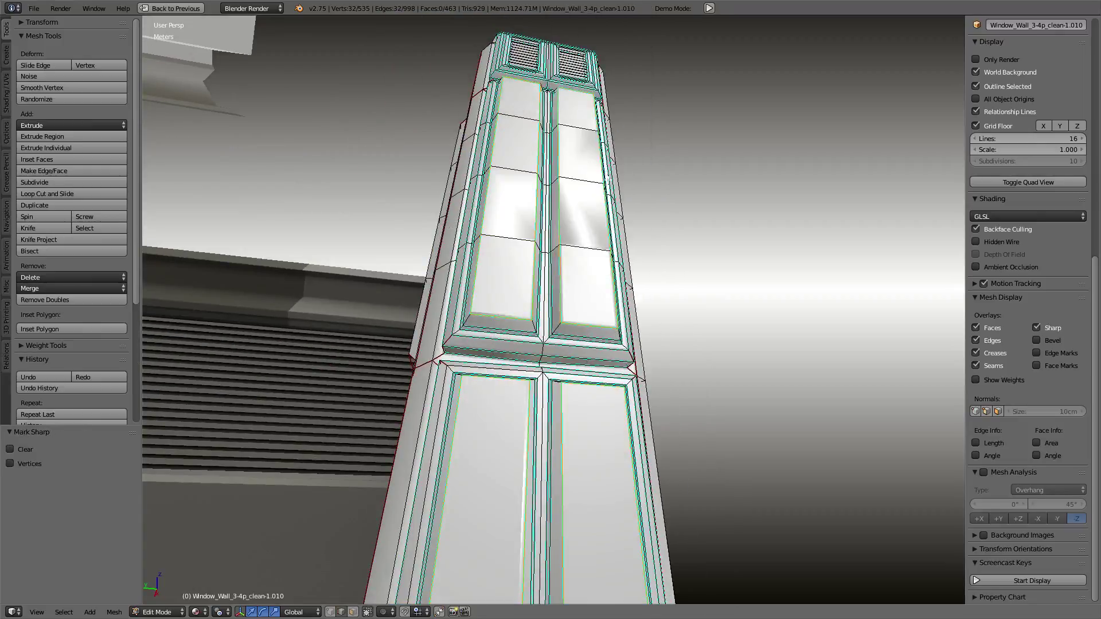
- Run Remove Doubles on the whole mesh again (0 removed) and select a single edge
{"action": "mouse_move", "coordinate": [606, 179]}
{"action": "middle_mouse_down"}
{"action": "mouse_move", "coordinate": [543, 238]}
{"action": "mouse_move", "coordinate": [573, 218]}
{"action": "middle_mouse_up"}
{"action": "key", "text": "a"}
{"action": "key", "text": "w"}
{"action": "left_click", "coordinate": [573, 218]}
{"action": "right_click", "coordinate": [542, 270]}
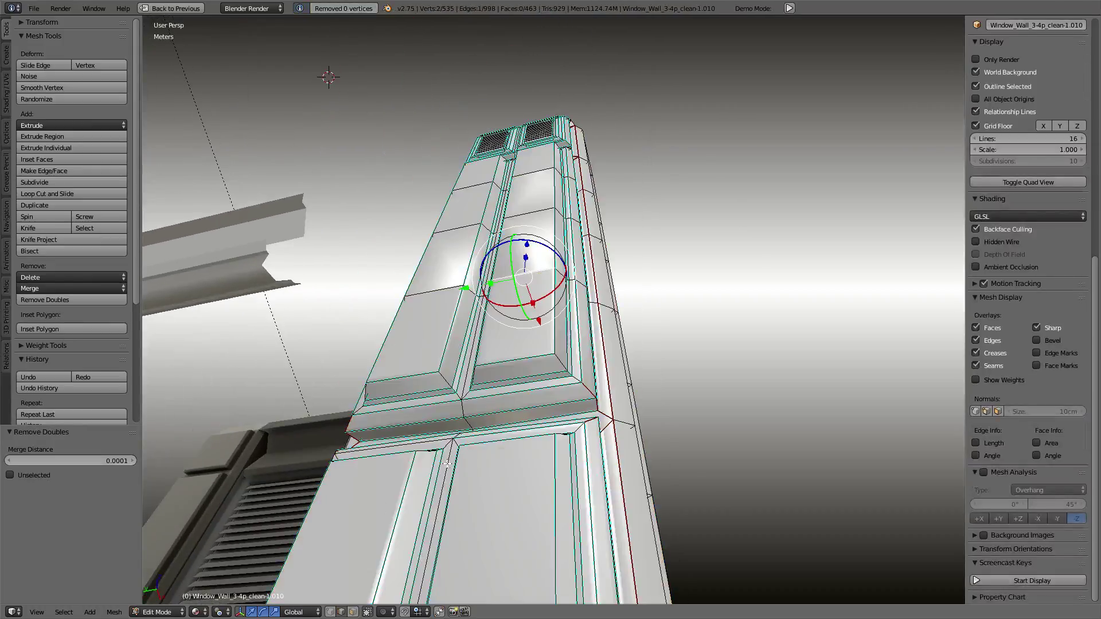
- Face-select the four left and four right upper door panel faces
{"action": "left_click", "coordinate": [353, 612]}
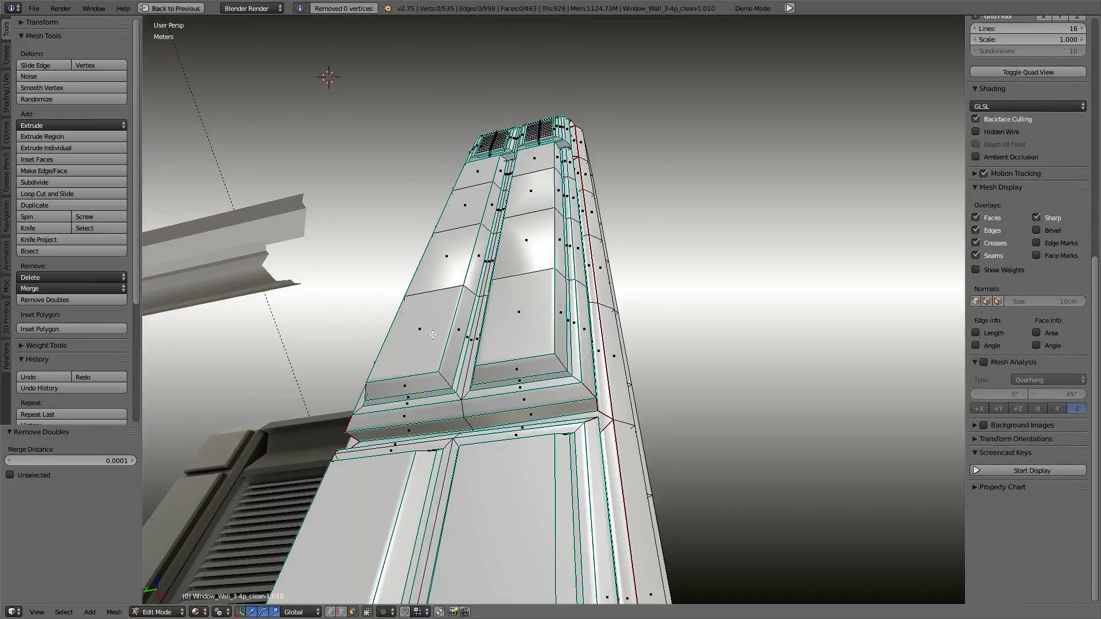
{"action": "right_click", "coordinate": [420, 329]}
{"action": "right_click", "coordinate": [447, 256], "text": "shift"}
{"action": "right_click", "coordinate": [465, 205], "text": "shift"}
{"action": "right_click", "coordinate": [478, 171], "text": "shift"}
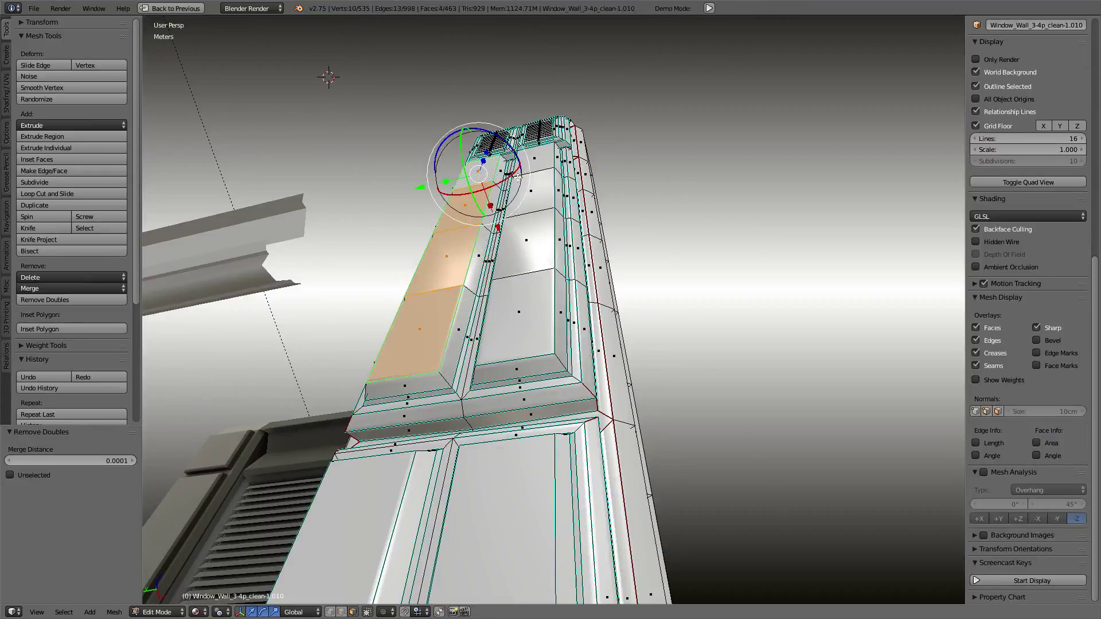
{"action": "right_click", "coordinate": [532, 186], "text": "shift"}
{"action": "right_click", "coordinate": [537, 163], "text": "shift"}
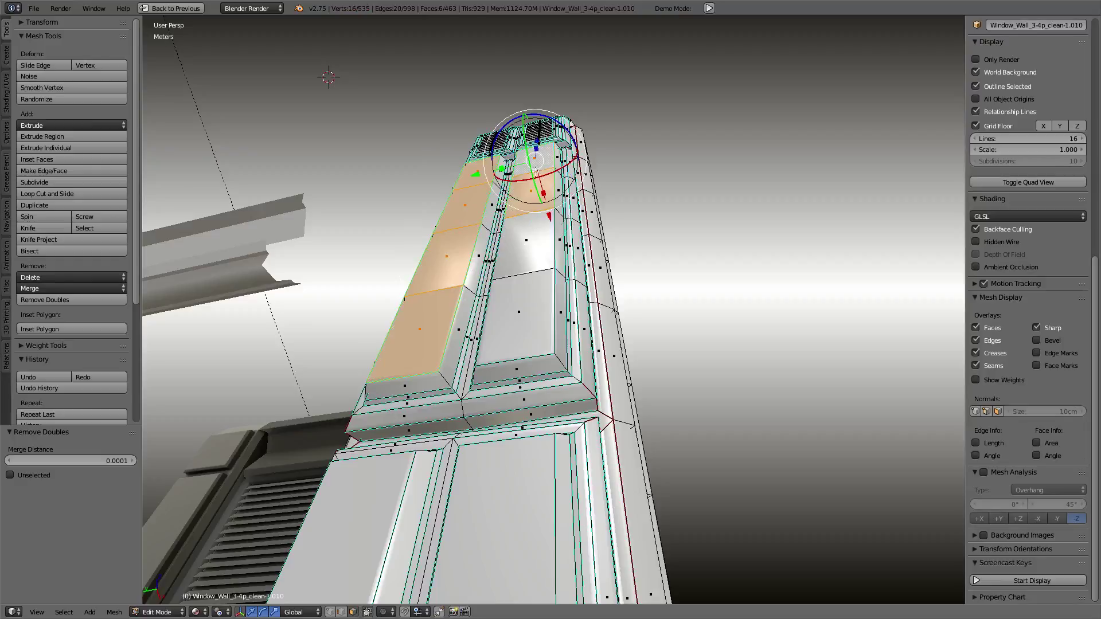
{"action": "right_click", "coordinate": [528, 235], "text": "shift"}
{"action": "right_click", "coordinate": [531, 299], "text": "shift"}
- Add the lower panel faces and shade the whole selection flat
{"action": "scroll", "coordinate": [530, 299], "scroll_direction": "down", "scroll_amount": 2}
{"action": "right_click", "coordinate": [516, 381], "text": "shift"}
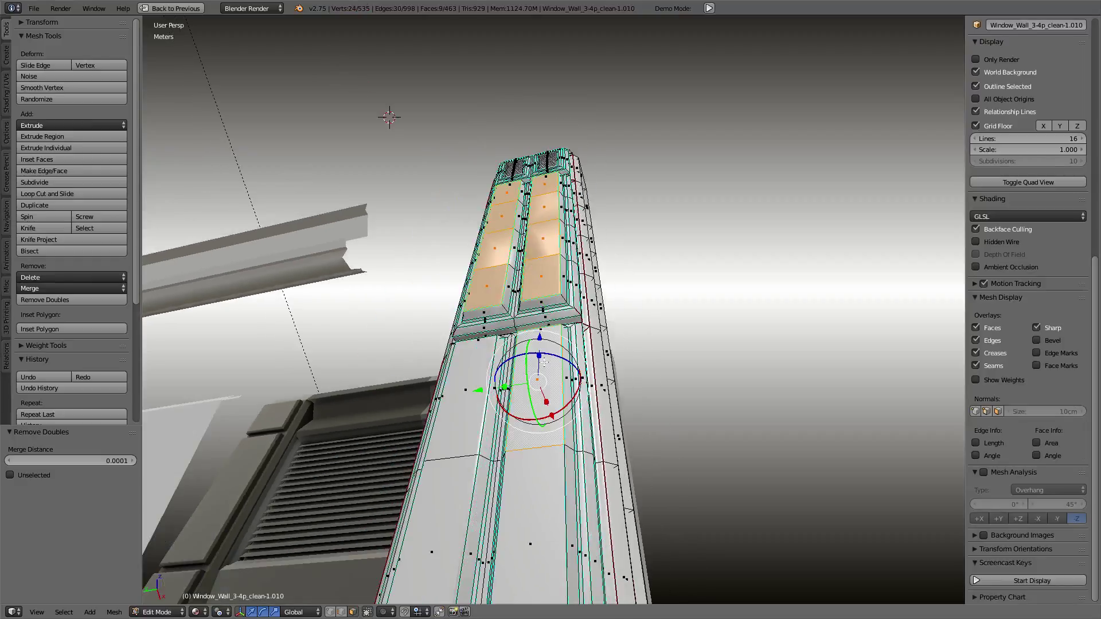
{"action": "right_click", "coordinate": [516, 553], "text": "shift"}
{"action": "scroll", "coordinate": [551, 417], "scroll_direction": "up", "scroll_amount": 2}
{"action": "right_click", "coordinate": [453, 439], "text": "shift"}
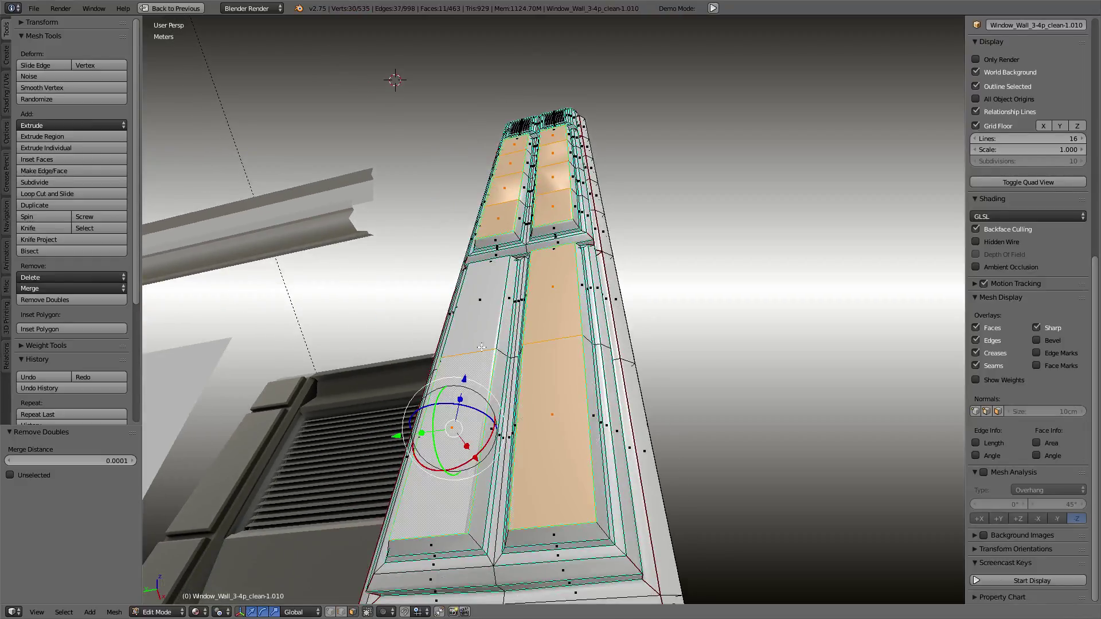
{"action": "right_click", "coordinate": [480, 305], "text": "shift"}
{"action": "mouse_move", "coordinate": [480, 305]}
{"action": "middle_mouse_down"}
{"action": "mouse_move", "coordinate": [573, 287]}
{"action": "mouse_move", "coordinate": [693, 288]}
{"action": "middle_mouse_up"}
{"action": "key", "text": "w"}
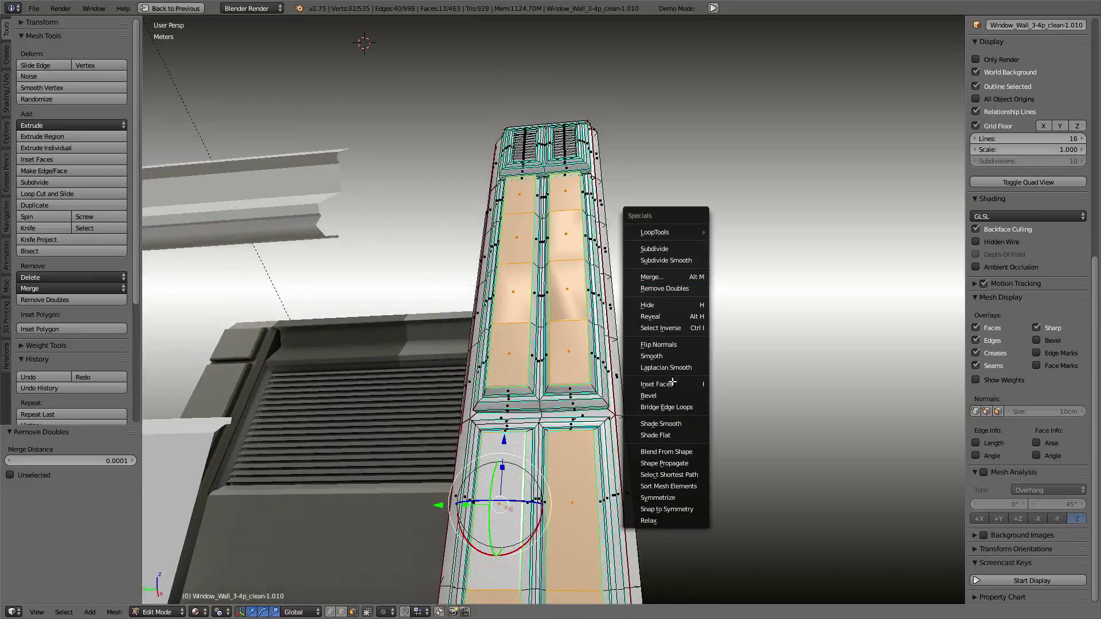
{"action": "left_click", "coordinate": [677, 434]}
- Select the panels' boundary loop and raise its mean bevel weight to 0.77
{"action": "key", "text": "Tab"}
{"action": "mouse_move", "coordinate": [595, 263]}
{"action": "middle_mouse_down"}
{"action": "mouse_move", "coordinate": [583, 362]}
{"action": "mouse_move", "coordinate": [593, 303]}
{"action": "mouse_move", "coordinate": [660, 257]}
{"action": "middle_mouse_up"}
{"action": "scroll", "coordinate": [592, 350], "scroll_direction": "up", "scroll_amount": 2}
{"action": "key", "text": "Tab"}
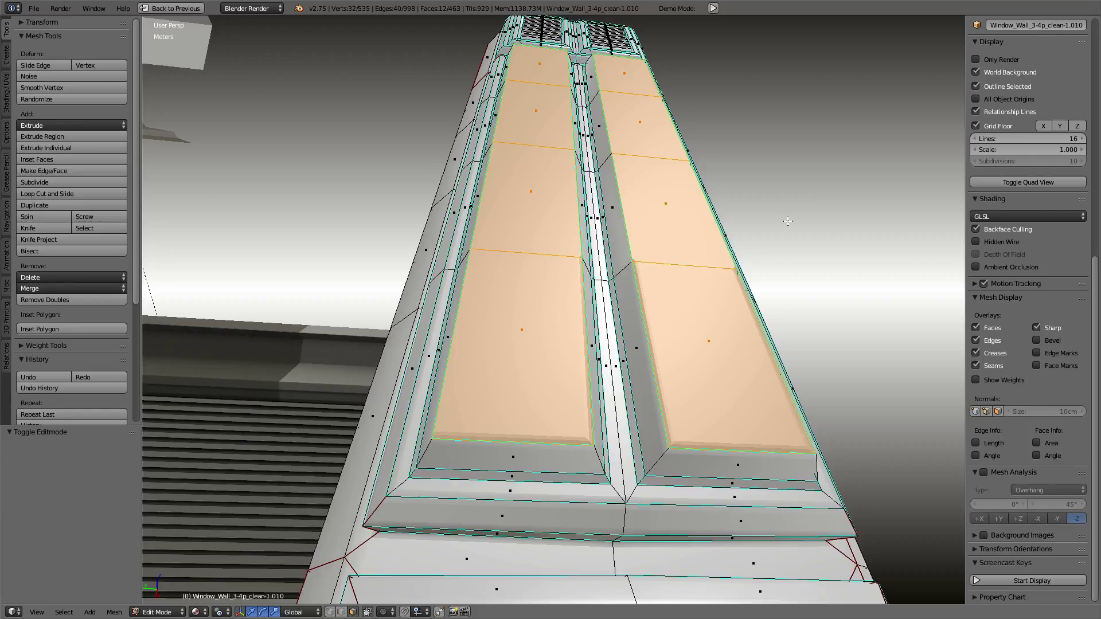
{"action": "key", "text": "ctrl+e"}
{"action": "left_click", "coordinate": [757, 391]}
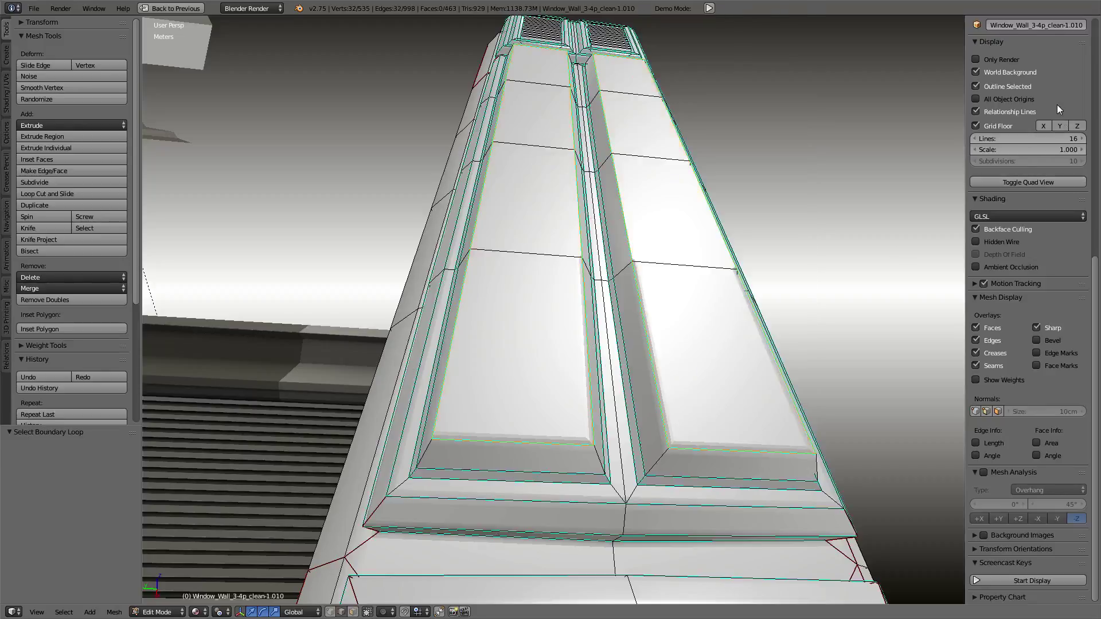
{"action": "scroll", "coordinate": [1057, 104], "scroll_direction": "up", "scroll_amount": 8}
{"action": "scroll", "coordinate": [1055, 175], "scroll_direction": "up", "scroll_amount": 10}
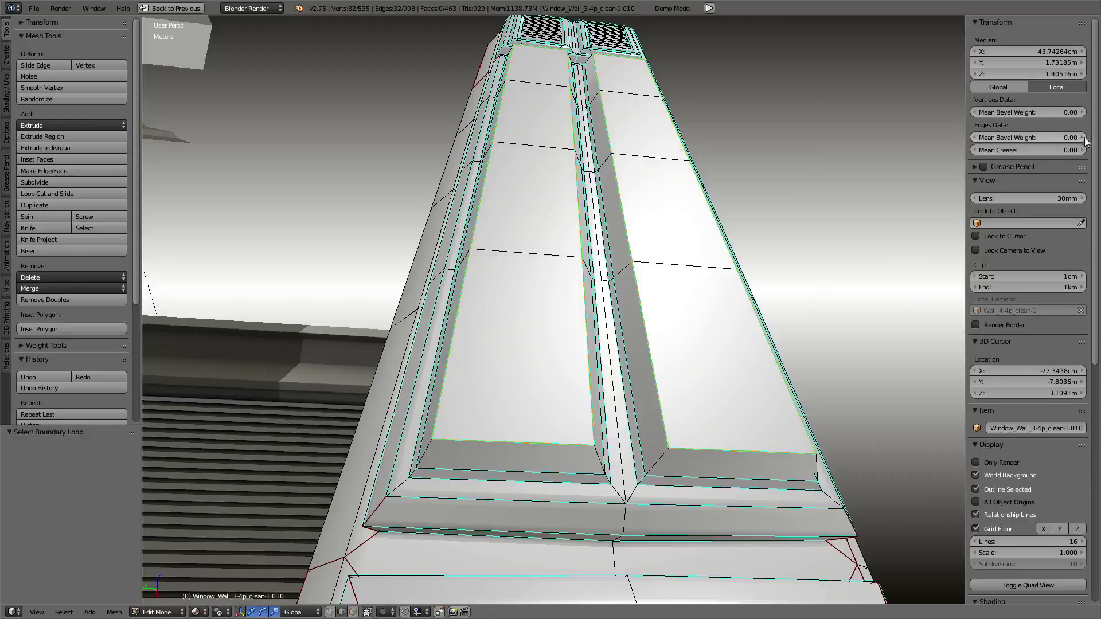
{"action": "left_click_drag", "start_coordinate": [1027, 137], "coordinate": [1058, 137]}
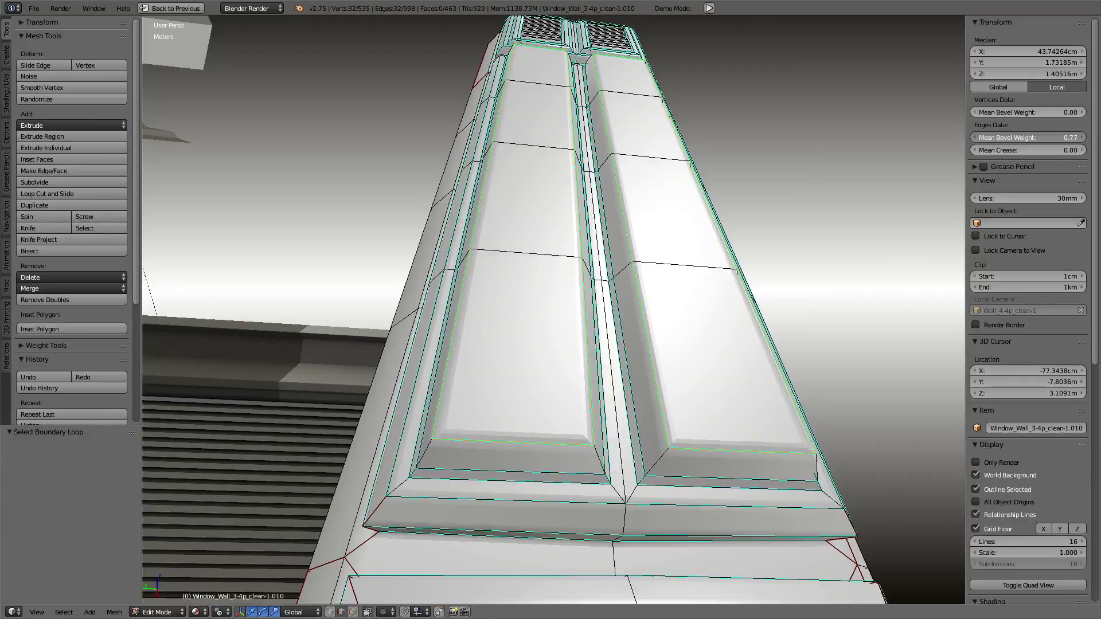
- Return to object mode, make the other pillar active and restore the full layout
{"action": "key", "text": "Tab"}
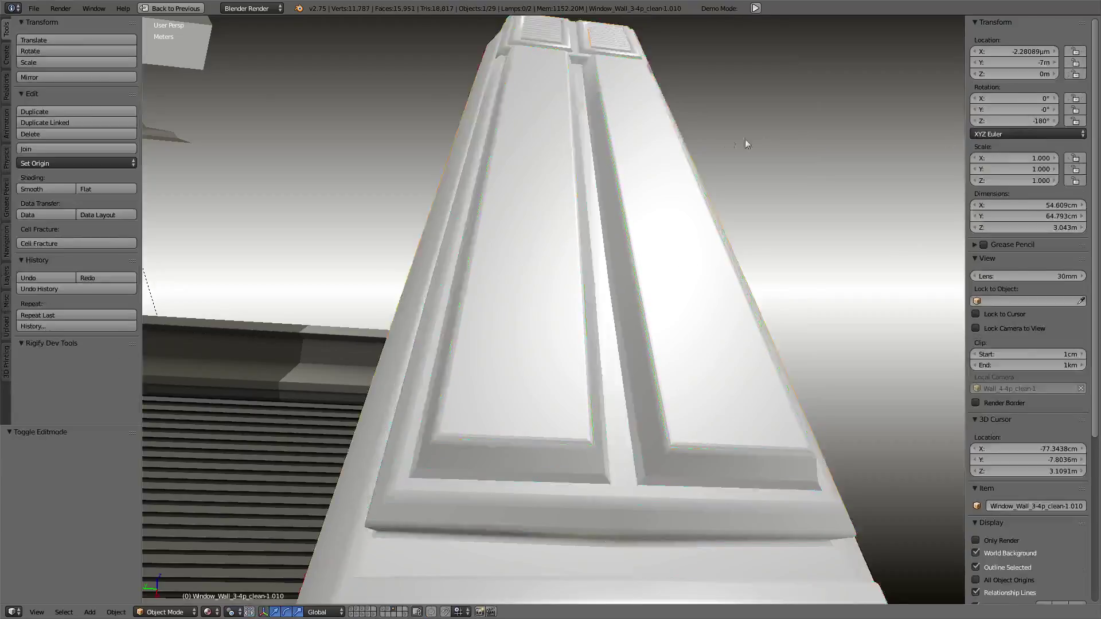
{"action": "scroll", "coordinate": [745, 139], "scroll_direction": "down", "scroll_amount": 5}
{"action": "right_click", "coordinate": [528, 283], "text": "shift"}
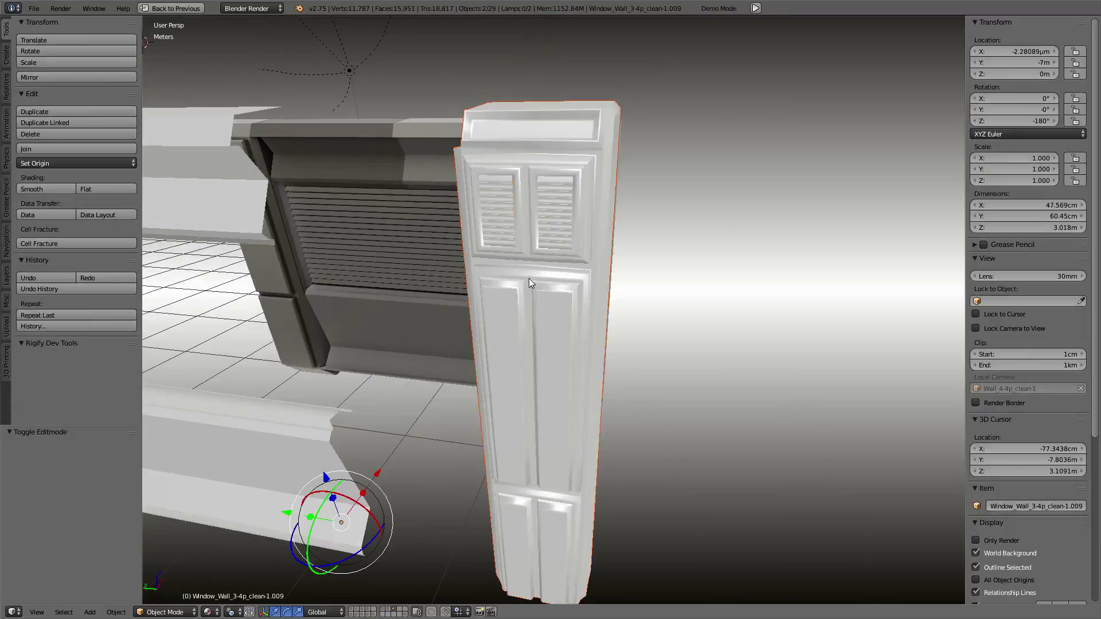
{"action": "key", "text": "ctrl+Up"}
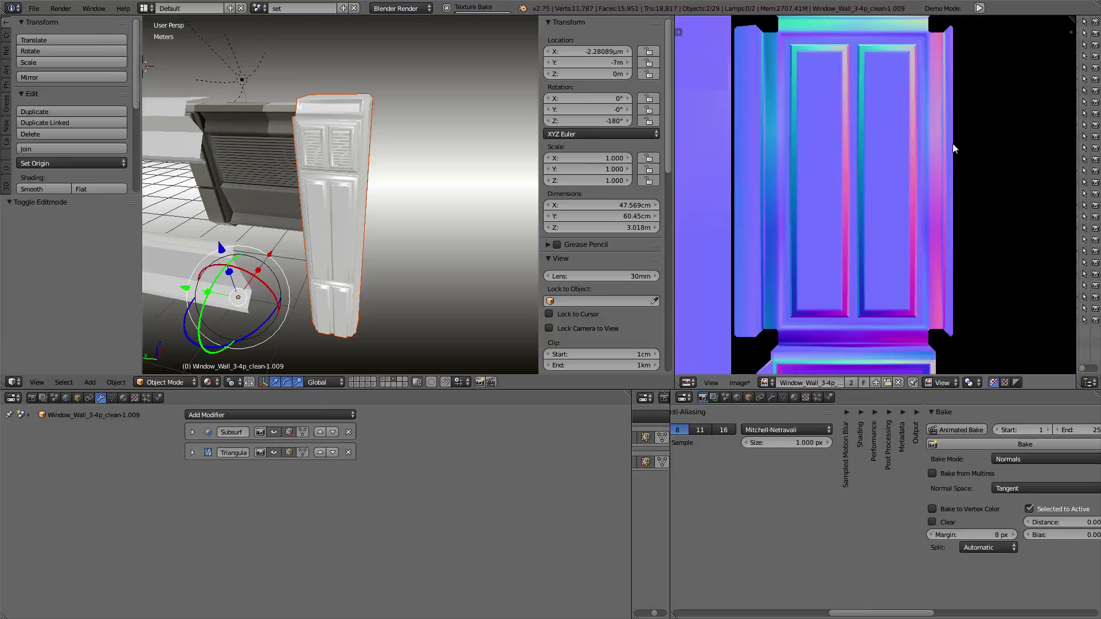
- Save the re-baked normal map image as Window_Wall_3-4p_clean-1_Nor.png
{"action": "middle_click_drag", "start_coordinate": [313, 112], "coordinate": [286, 153]}
{"action": "mouse_move", "coordinate": [348, 106]}
{"action": "middle_mouse_down"}
{"action": "mouse_move", "coordinate": [287, 138]}
{"action": "mouse_move", "coordinate": [350, 109]}
{"action": "middle_mouse_up"}
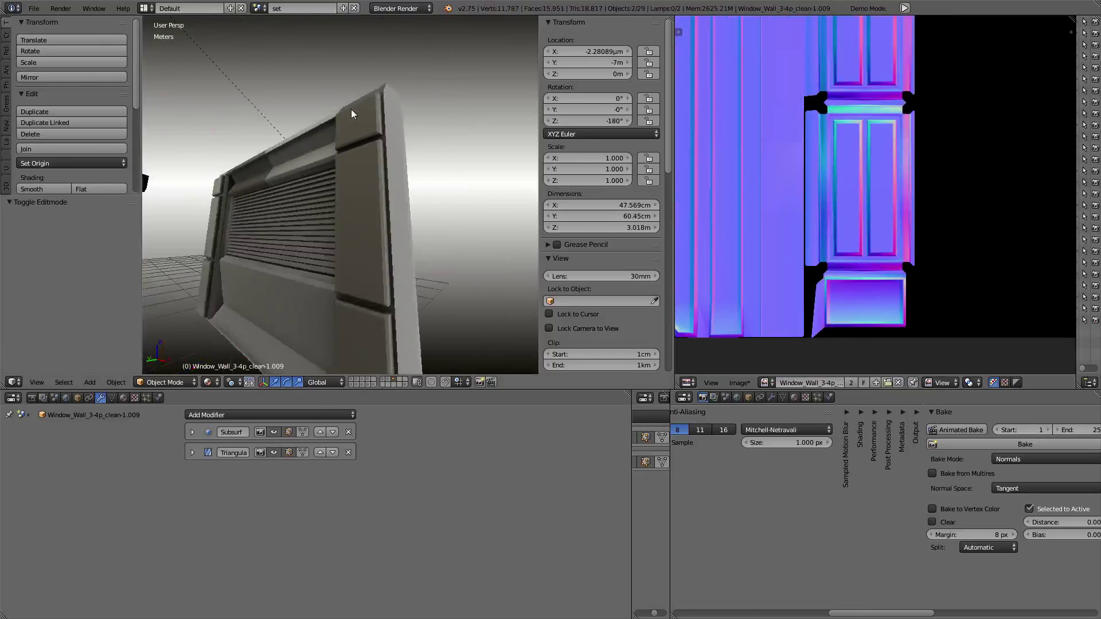
{"action": "scroll", "coordinate": [415, 95], "scroll_direction": "up", "scroll_amount": 3}
{"action": "right_click", "coordinate": [417, 94]}
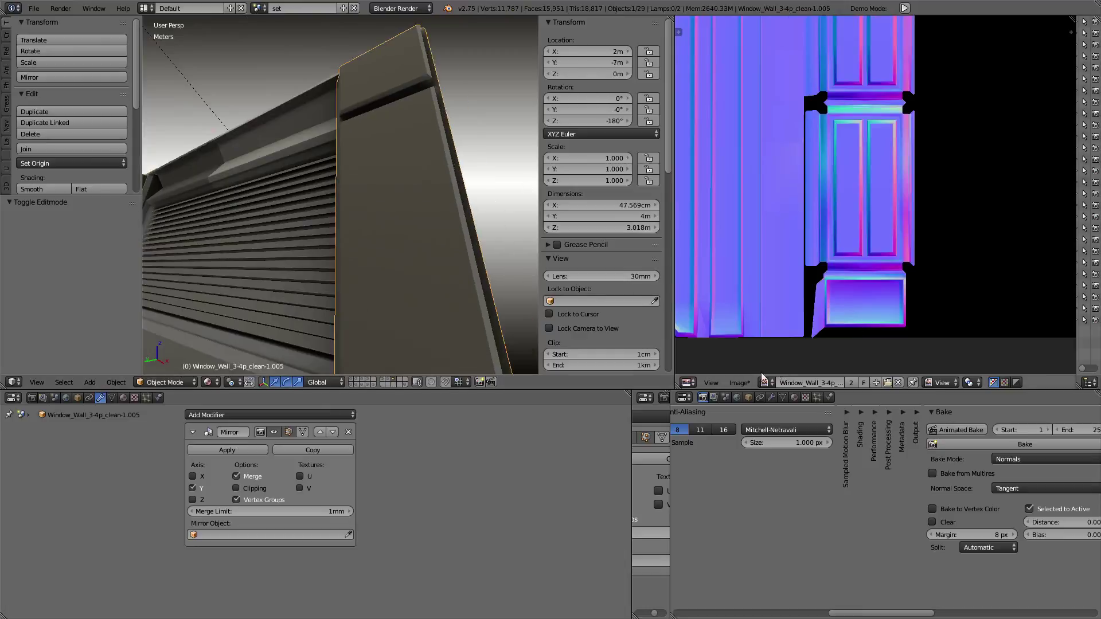
{"action": "left_click", "coordinate": [739, 383]}
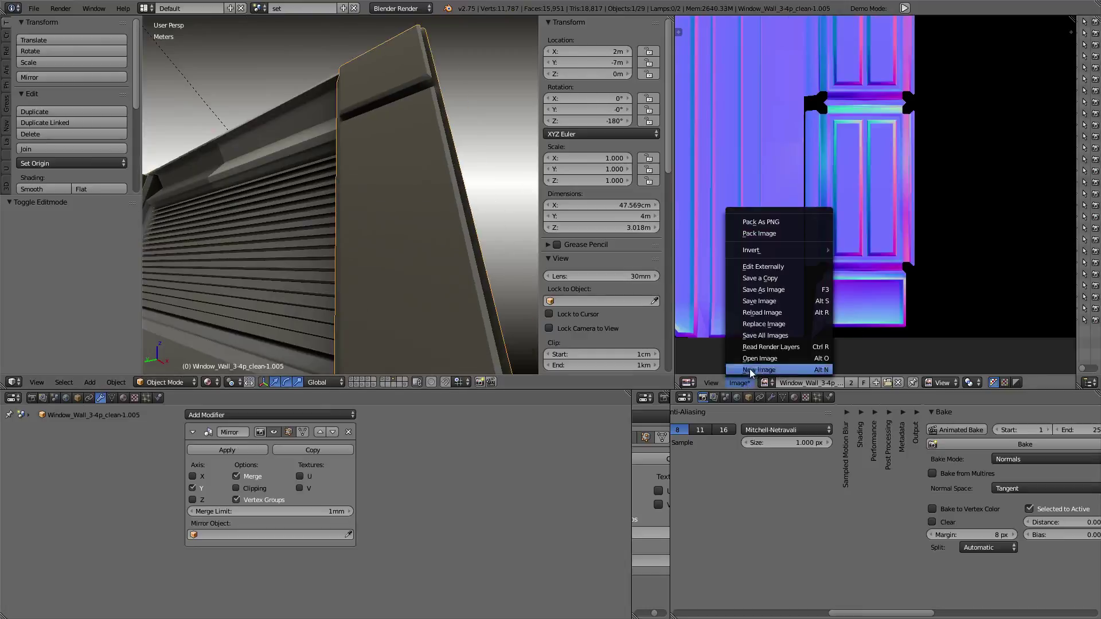
{"action": "left_click", "coordinate": [781, 299]}
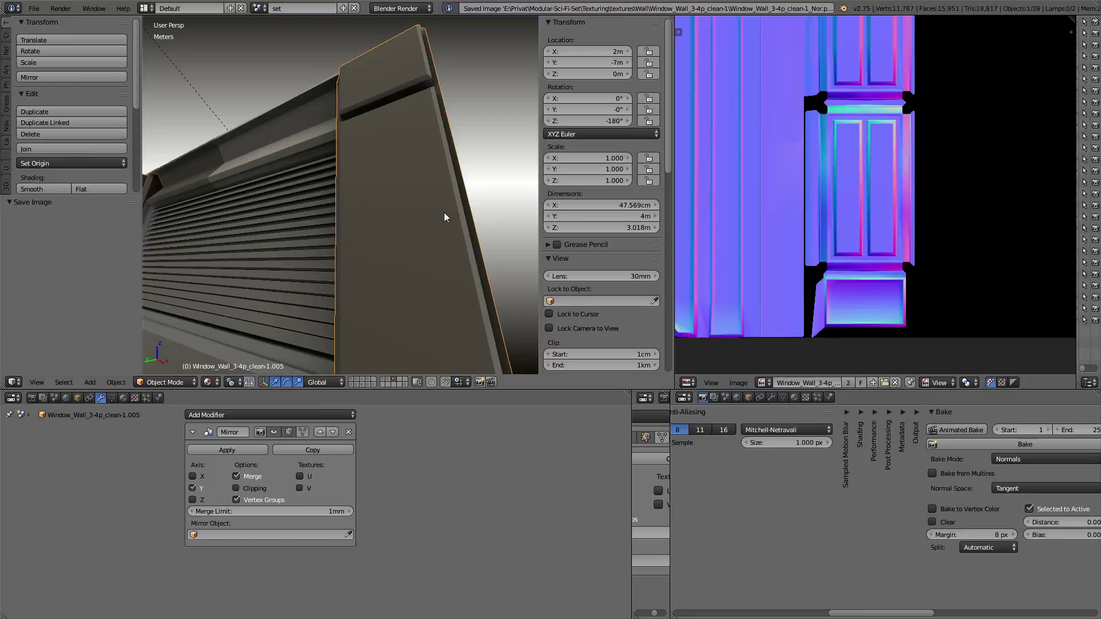
{"action": "left_click", "coordinate": [737, 382]}
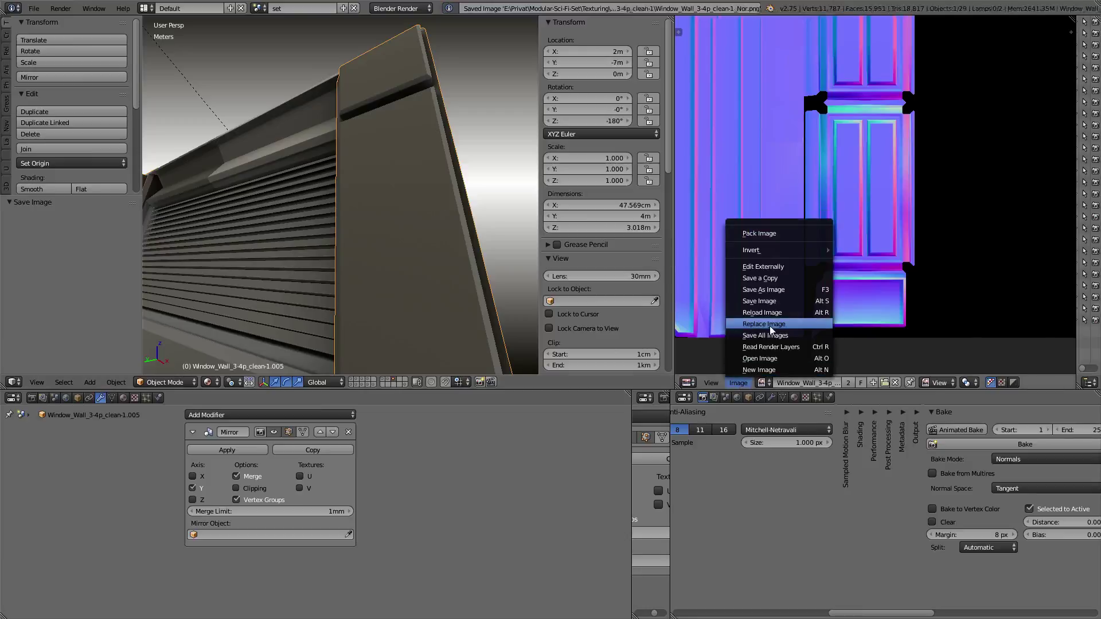